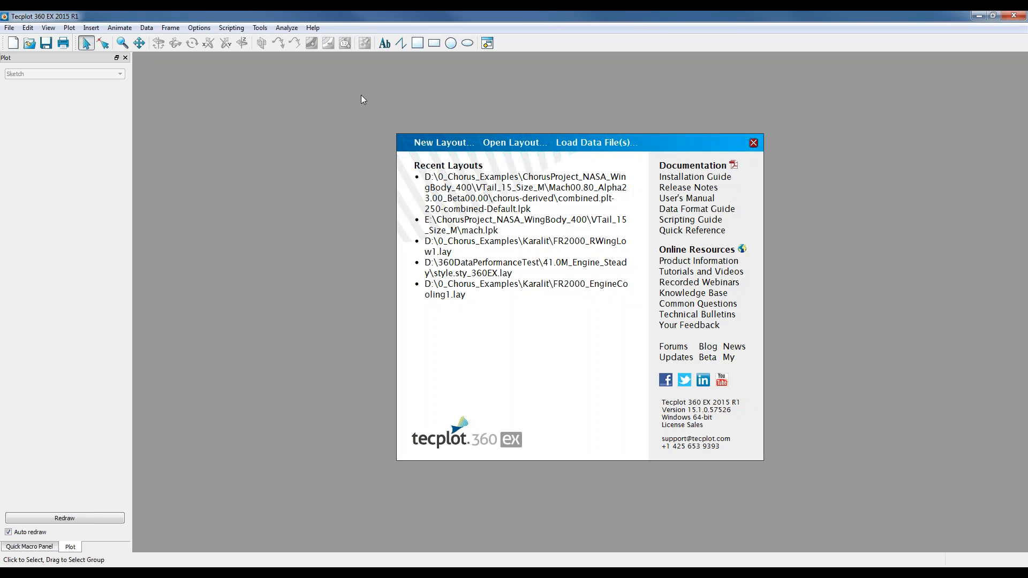
- Start a new layout and begin loading data files with the Tecplot Data Loader (*.plt, *.dat, *.tec, *.bin) as the file type
left_click(450, 143)
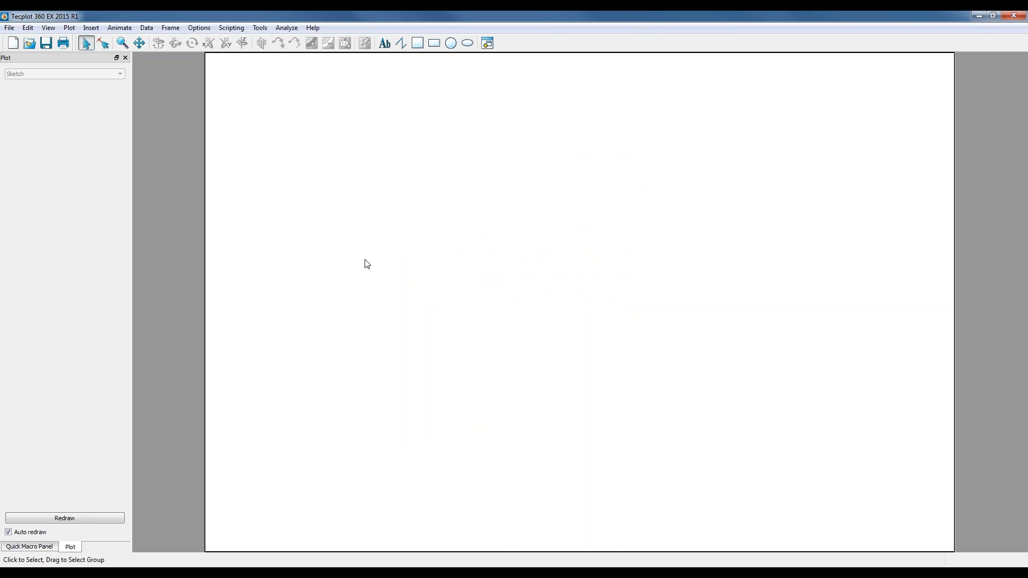
middle_click_drag(478, 299, 484, 256)
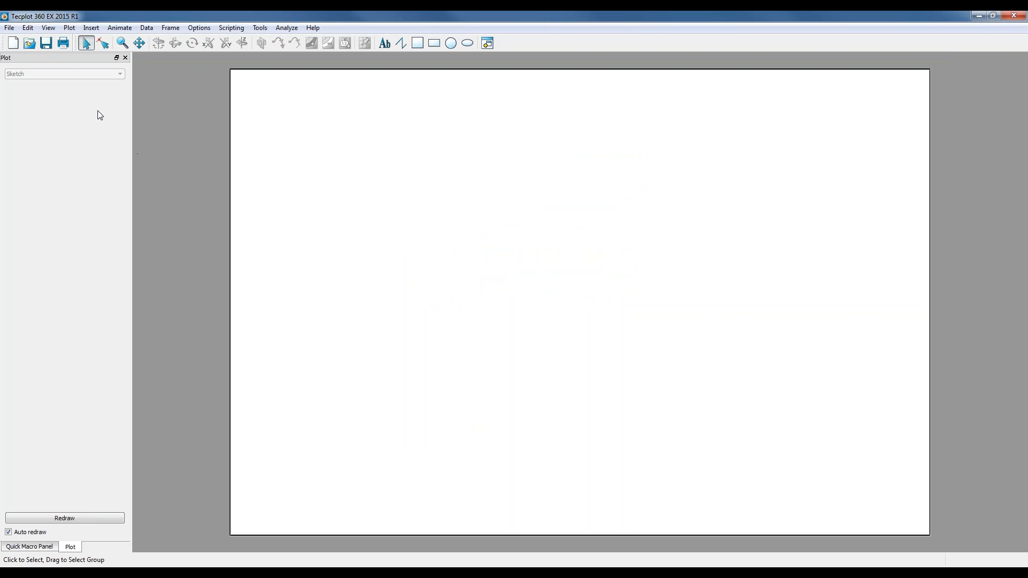
left_click(29, 43)
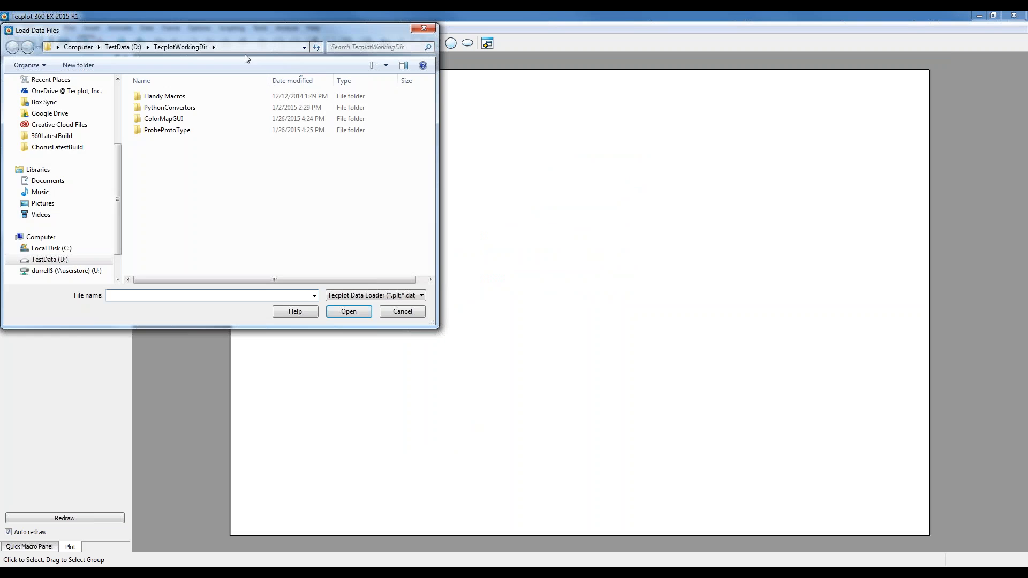
left_click_drag(230, 30, 453, 99)
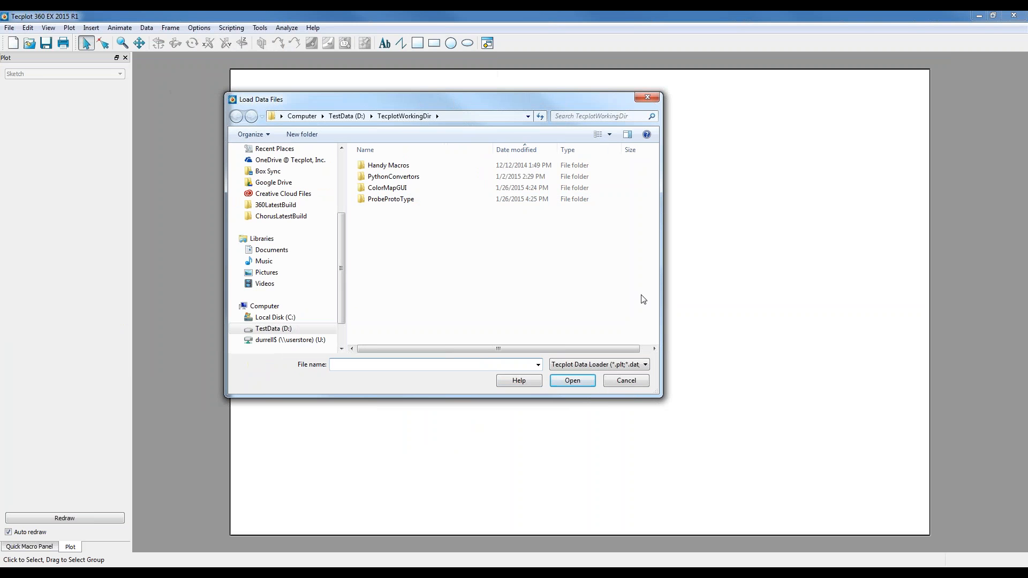
left_click(620, 364)
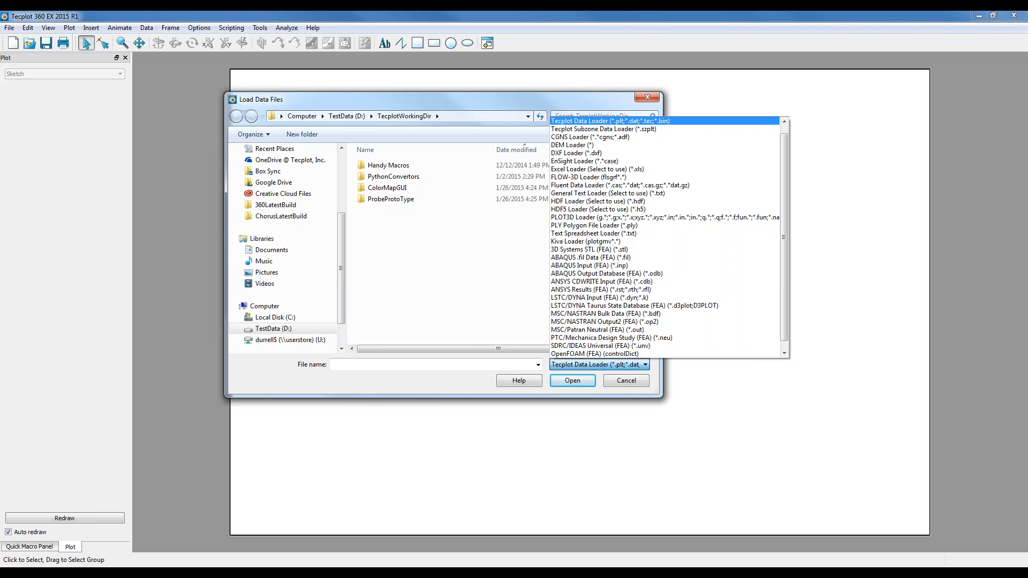
scroll(701, 126, "up", 1)
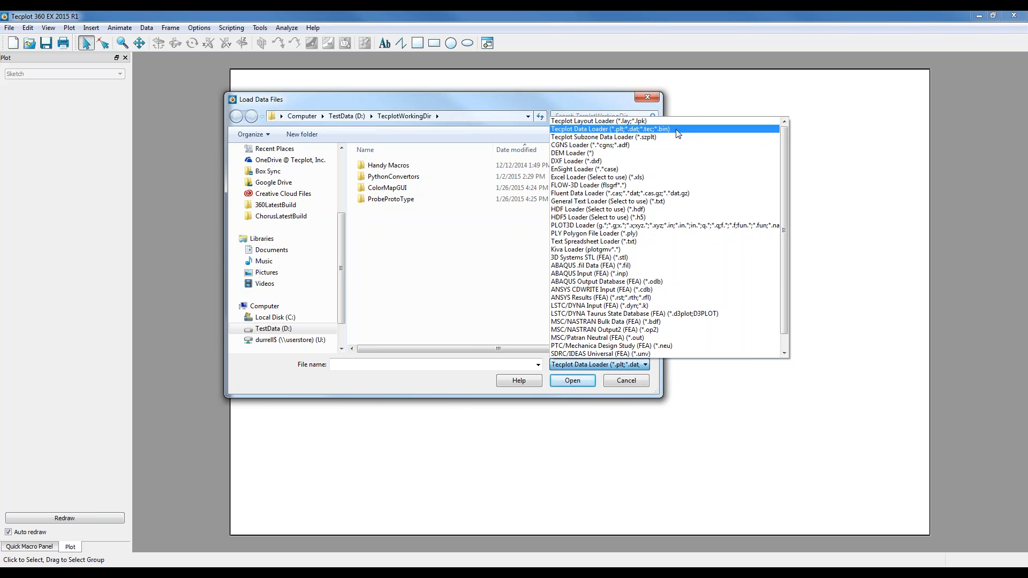
left_click(639, 133)
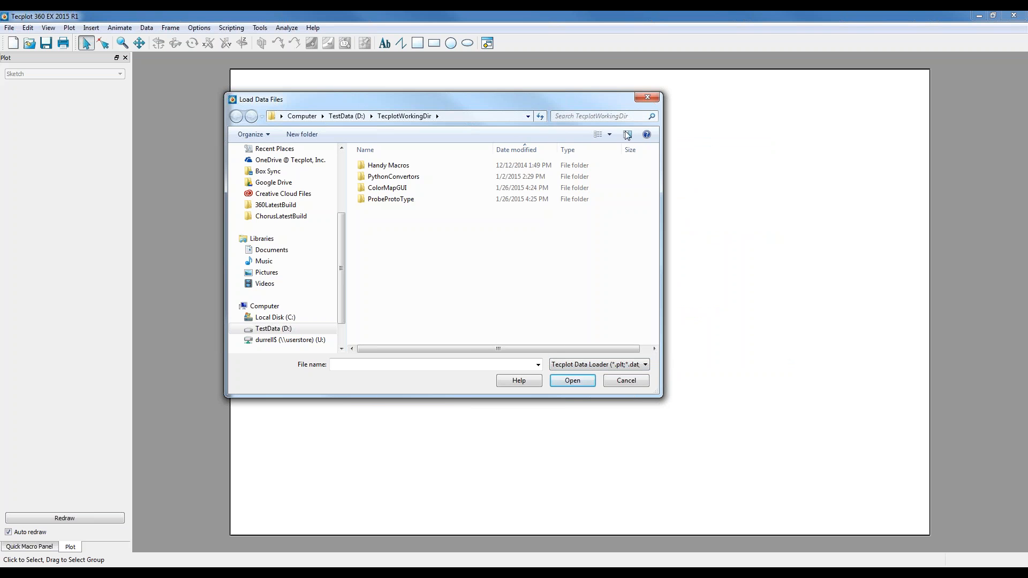
- Load Components.i.dat from the Mach00.80_Alpha00.00_Beta00.00 folder inside ChorusProject_NASA_WingBody_400's TUTORIAL_Part1 folder
left_click(432, 364)
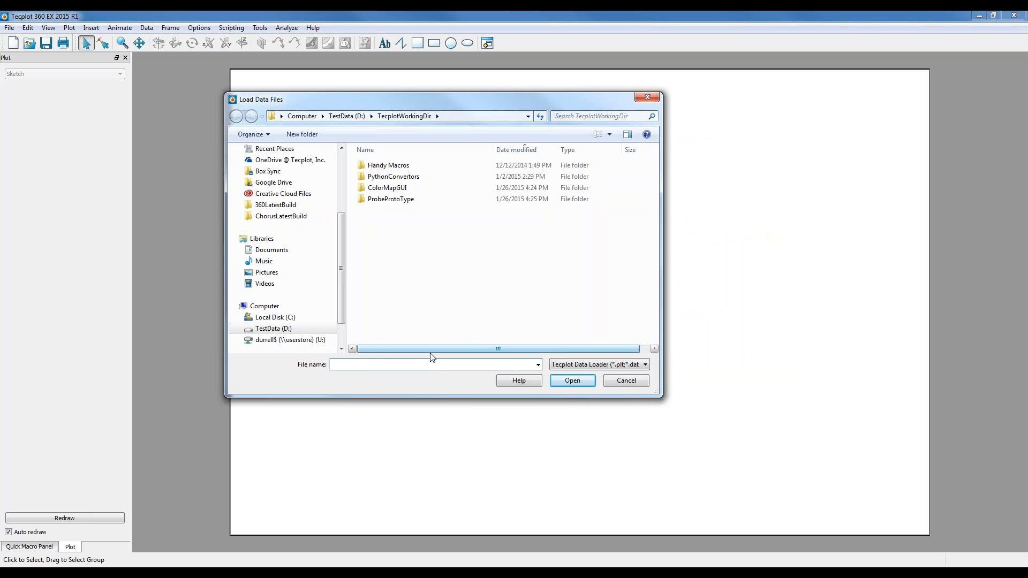
key("ctrl+v")
key("Return")
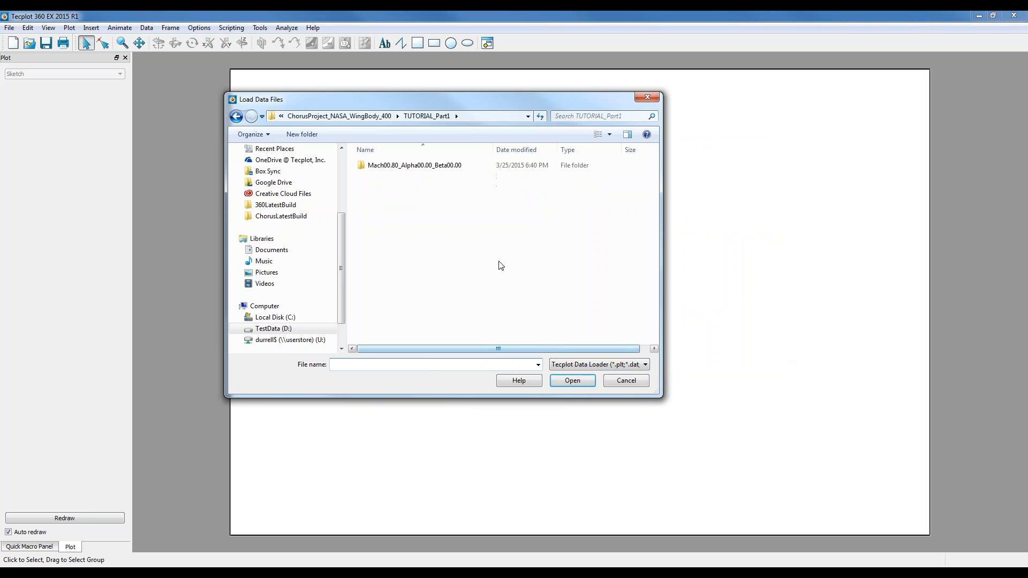
double_click(407, 170)
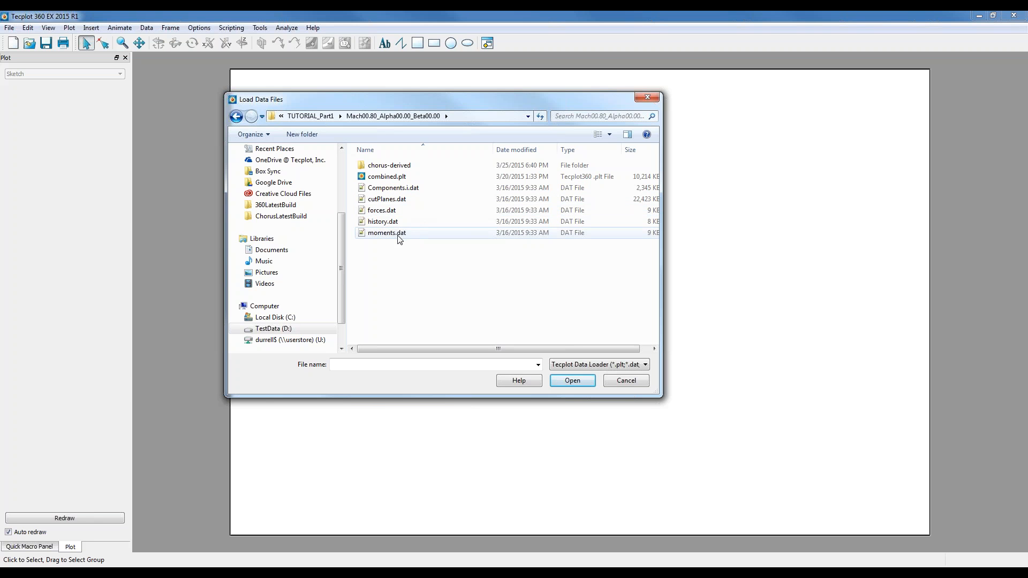
left_click(400, 188)
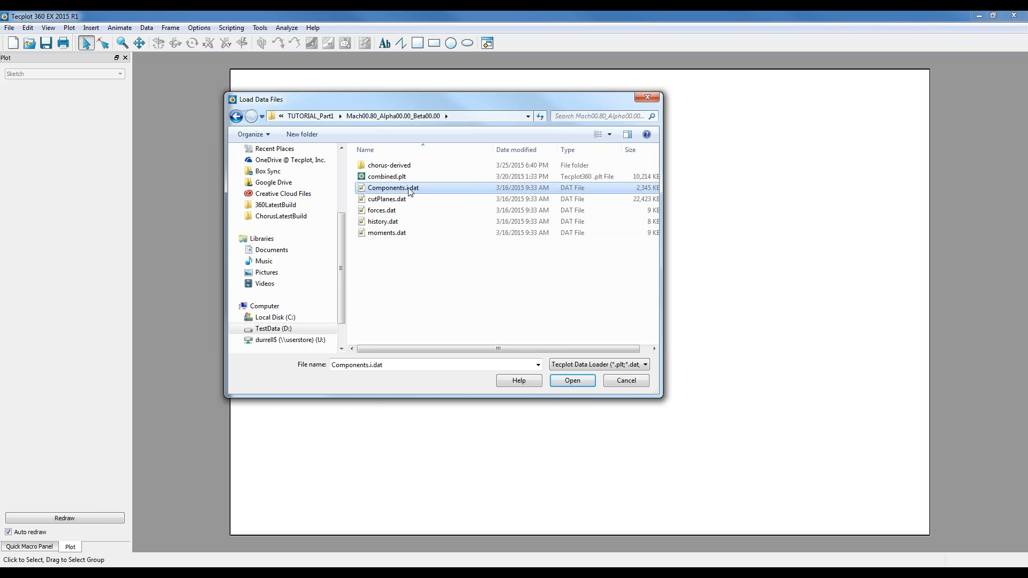
left_click(571, 382)
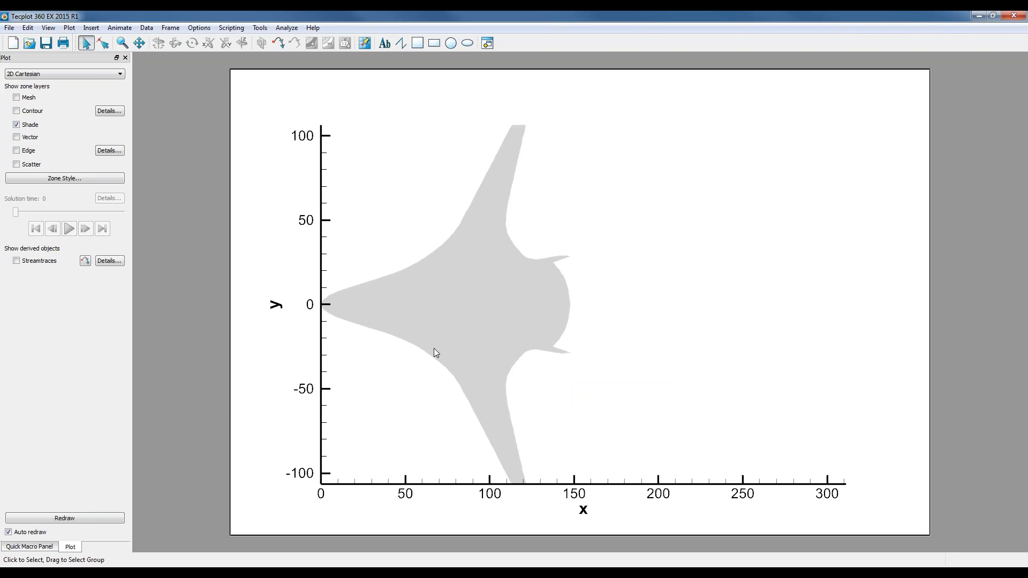
- Switch the plot type to 3D Cartesian and rotate the aircraft to view it from its nose side
left_click(52, 74)
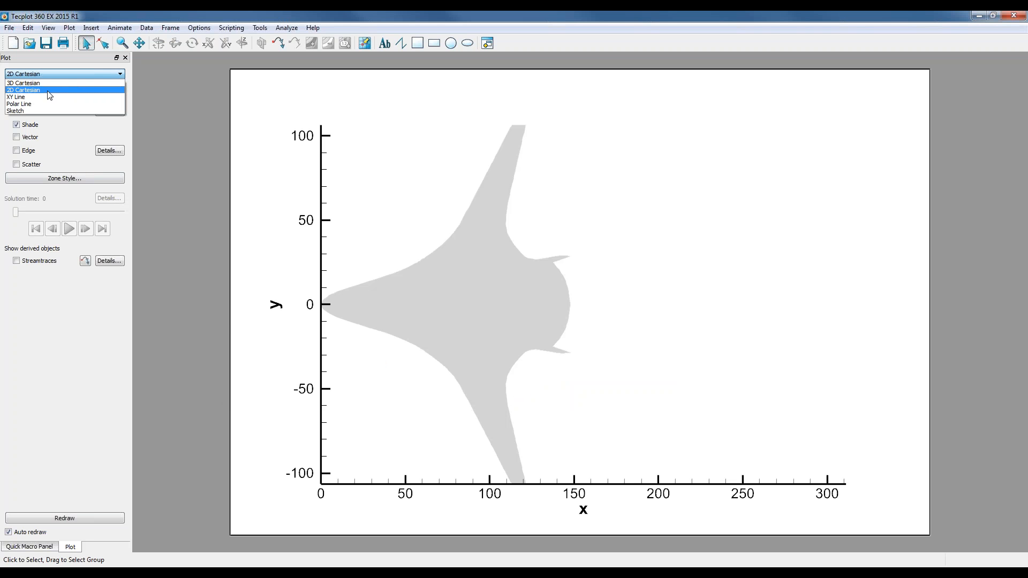
left_click(48, 83)
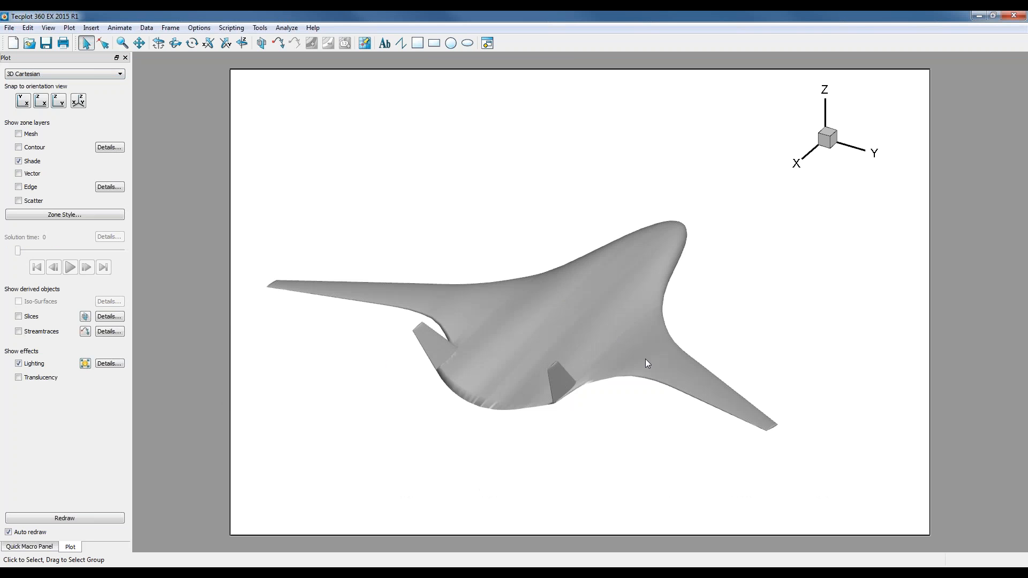
middle_click_drag(615, 381, 568, 410)
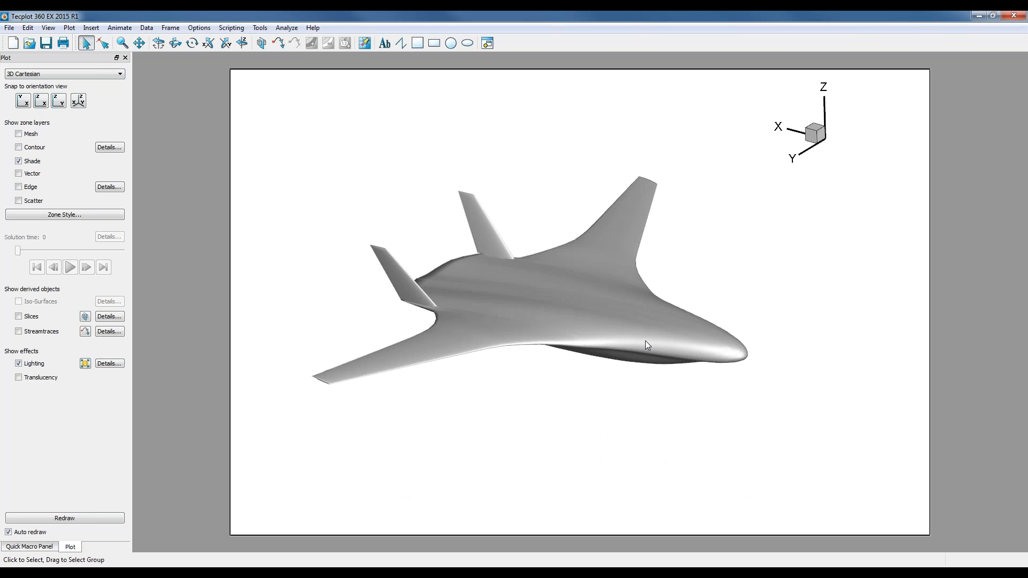
middle_click_drag(647, 344, 565, 341)
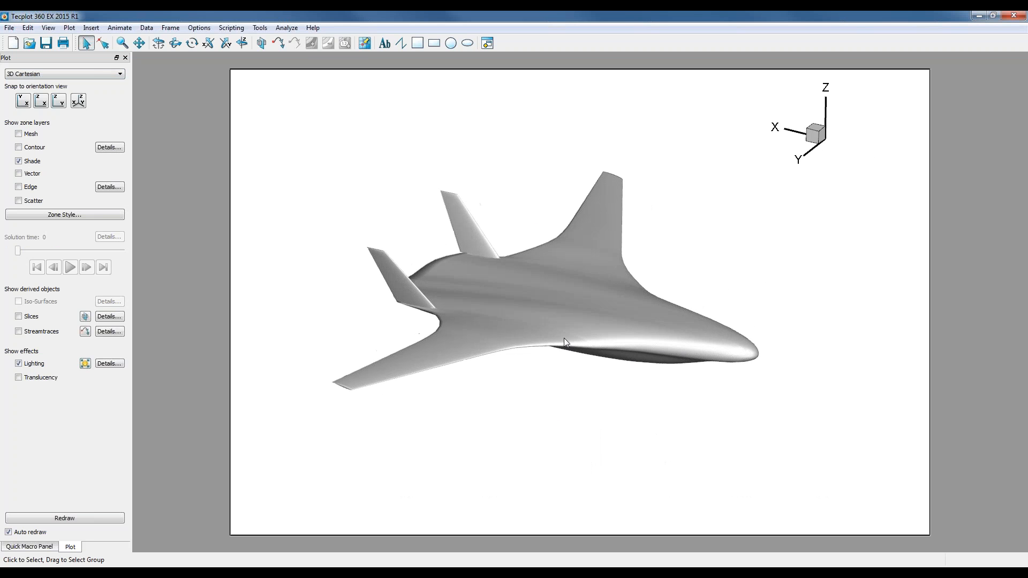
- Show the mesh on the aircraft's Surface zone and inspect its grid lines up close
right_click(542, 307)
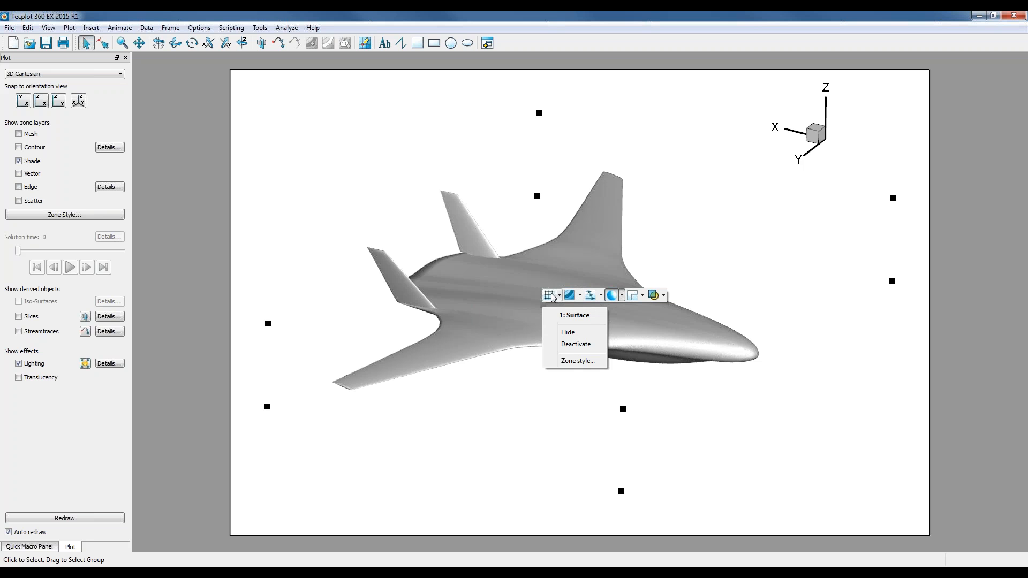
left_click(551, 293)
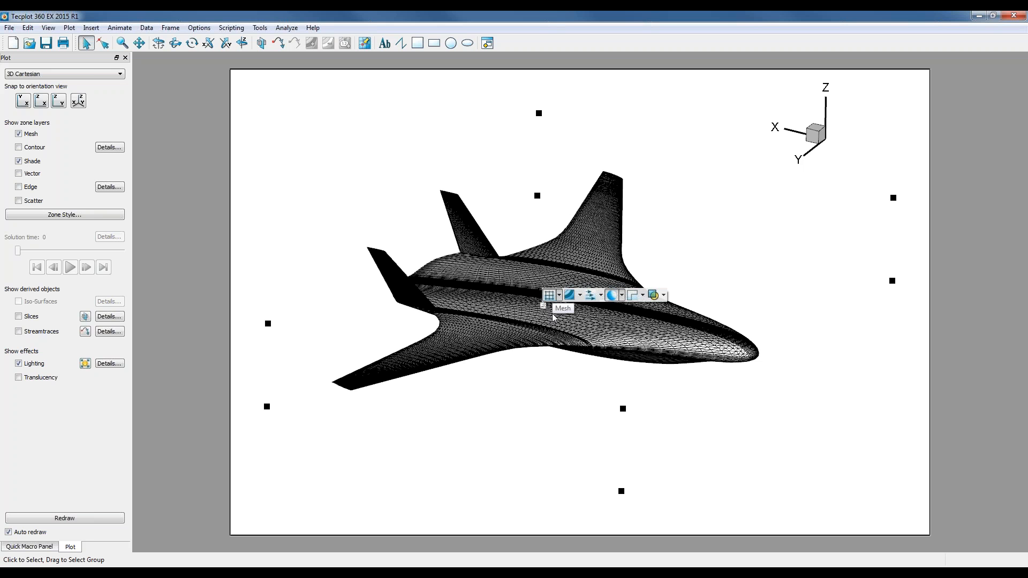
scroll(509, 305, "up", 3)
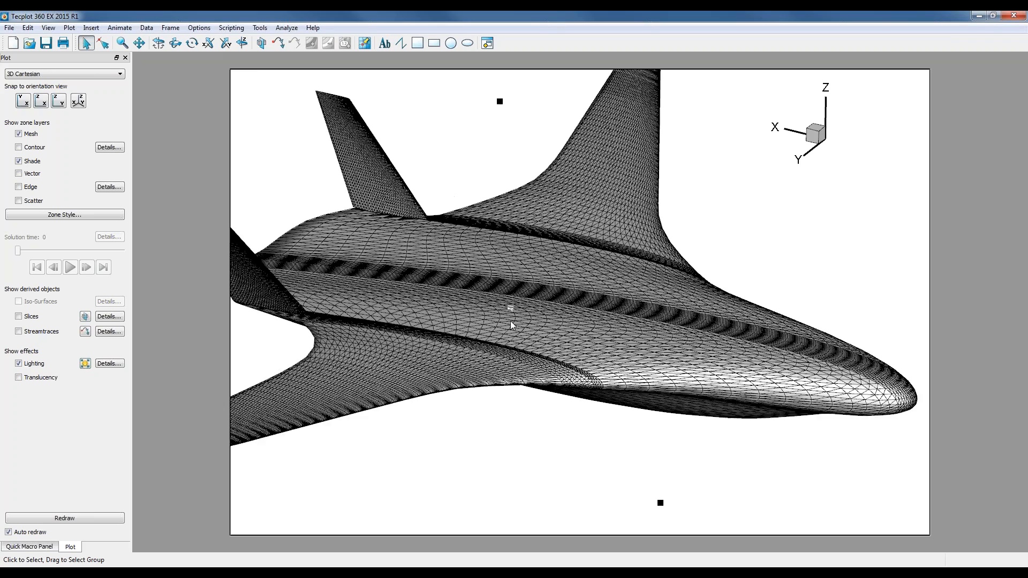
scroll(513, 308, "up", 3)
right_click_drag(500, 400, 573, 342)
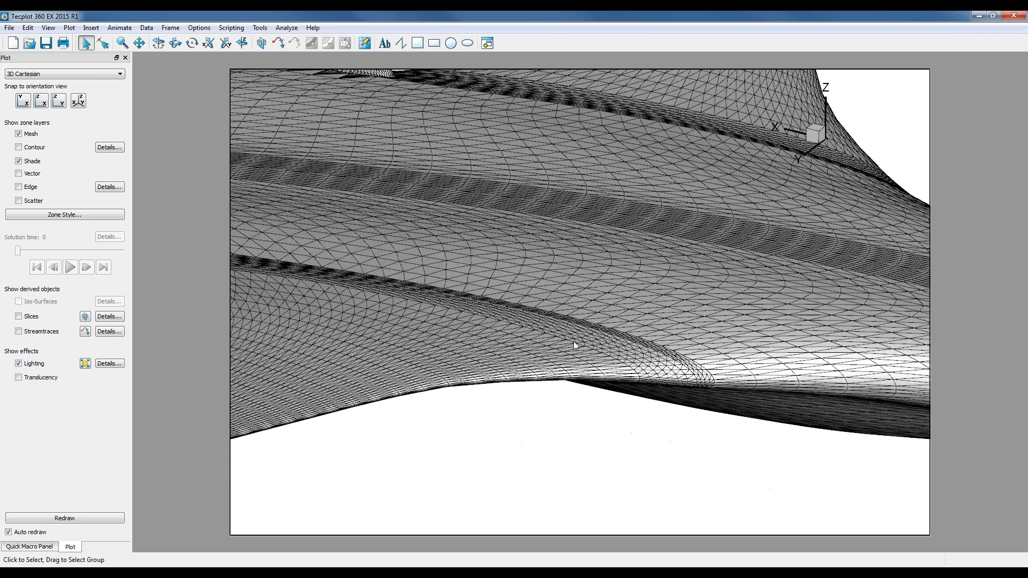
middle_click_drag(573, 341, 631, 208)
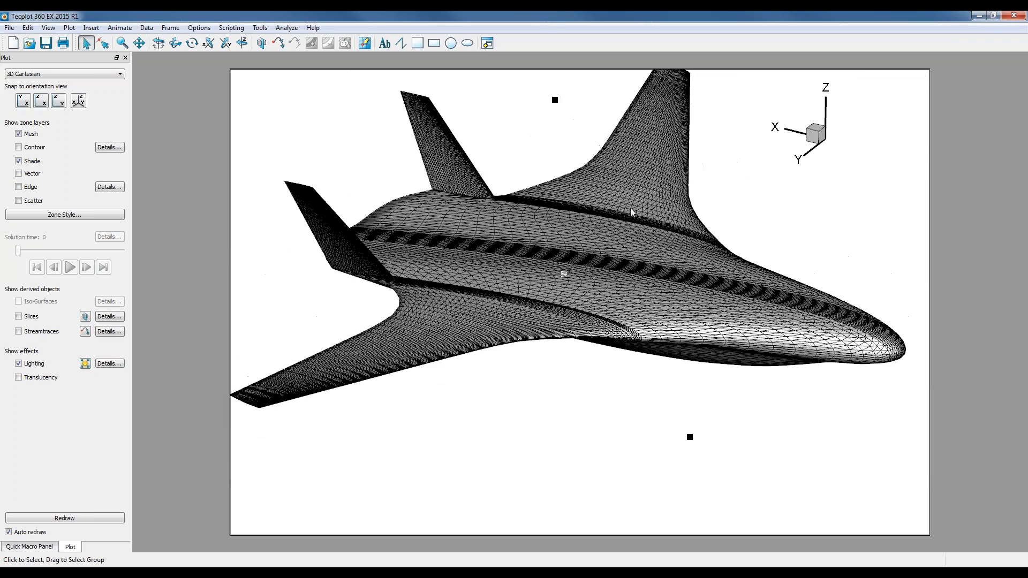
- Color the Surface zone's mesh by the variable C1: Cp
right_click_drag(663, 258, 634, 302)
right_click(634, 302)
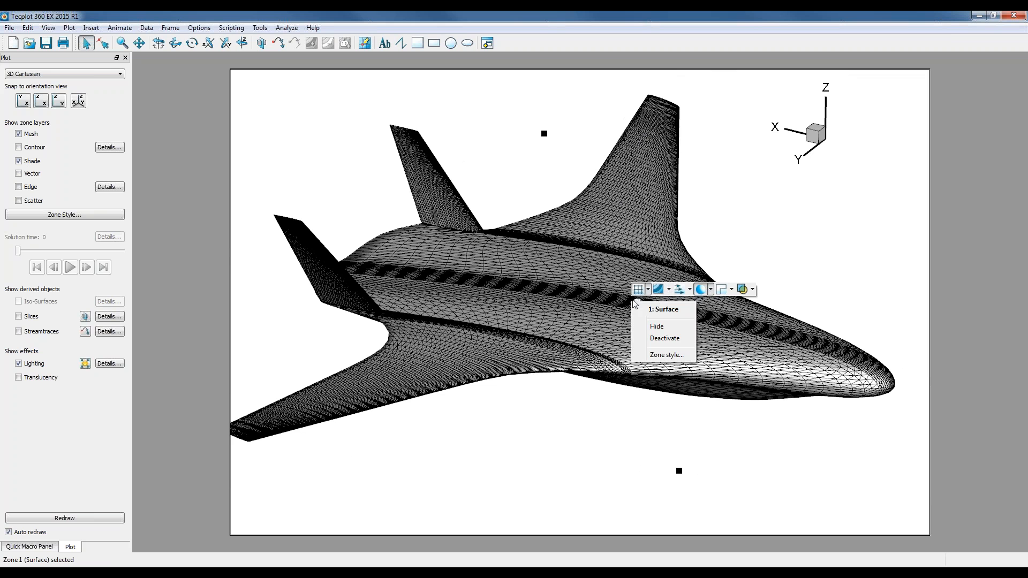
left_click(656, 292)
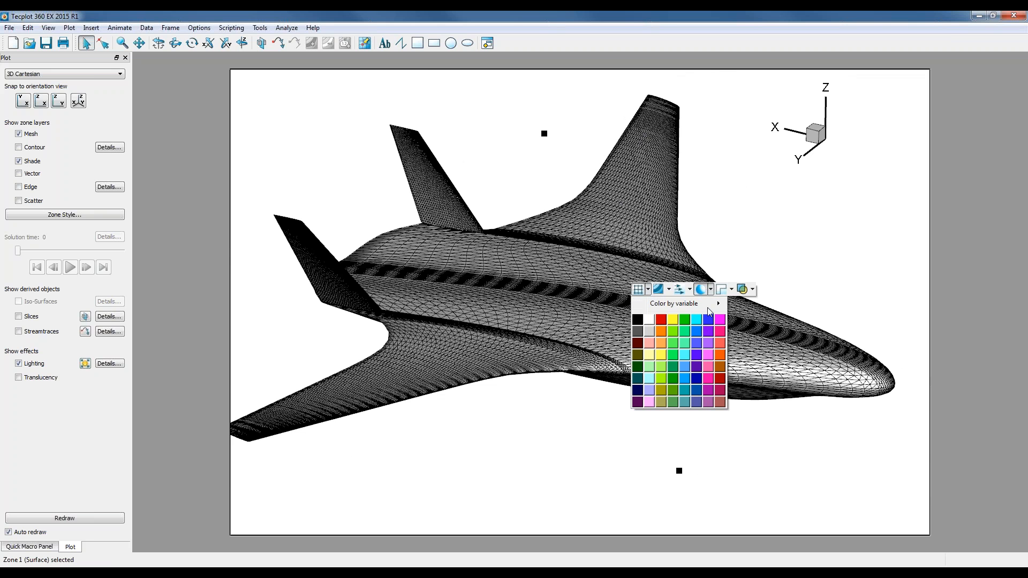
mouse_move(715, 307)
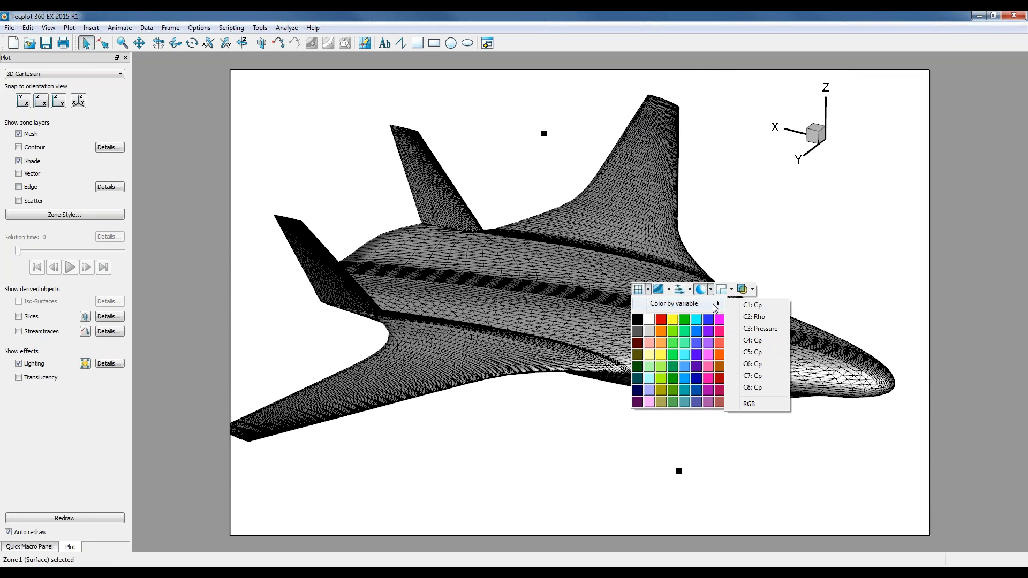
left_click(760, 306)
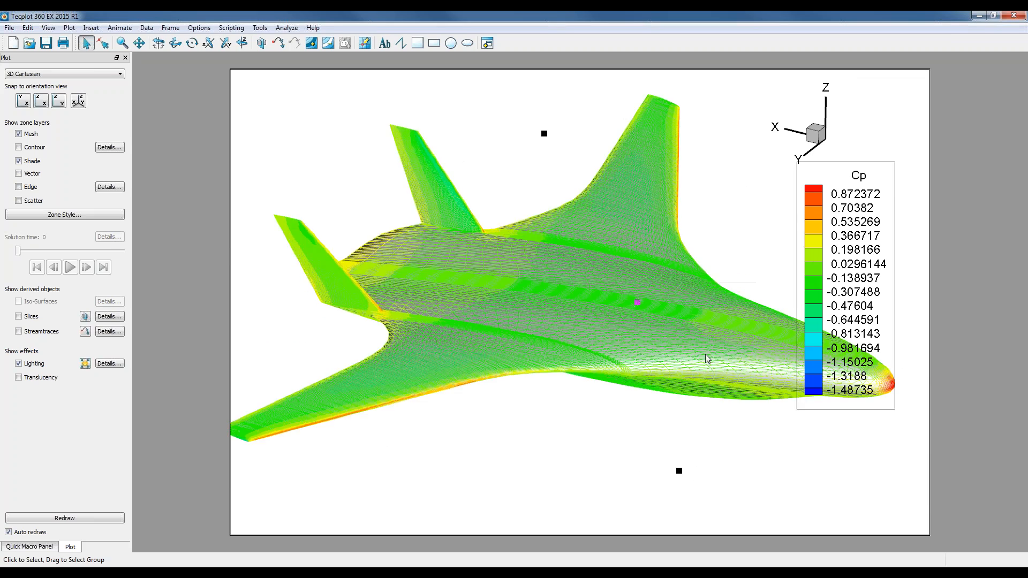
- Turn off the mesh on the Surface zone and show its contours using C1: Cp
mouse_move(705, 355)
middle_mouse_down()
mouse_move(595, 255)
mouse_move(623, 250)
mouse_move(494, 224)
mouse_move(404, 262)
mouse_move(565, 343)
mouse_move(528, 418)
mouse_move(448, 436)
mouse_move(604, 416)
mouse_move(661, 473)
mouse_move(689, 336)
mouse_move(732, 466)
mouse_move(683, 389)
mouse_move(684, 454)
mouse_move(561, 475)
mouse_move(638, 426)
mouse_move(620, 354)
mouse_move(609, 352)
middle_mouse_up()
right_click(609, 353)
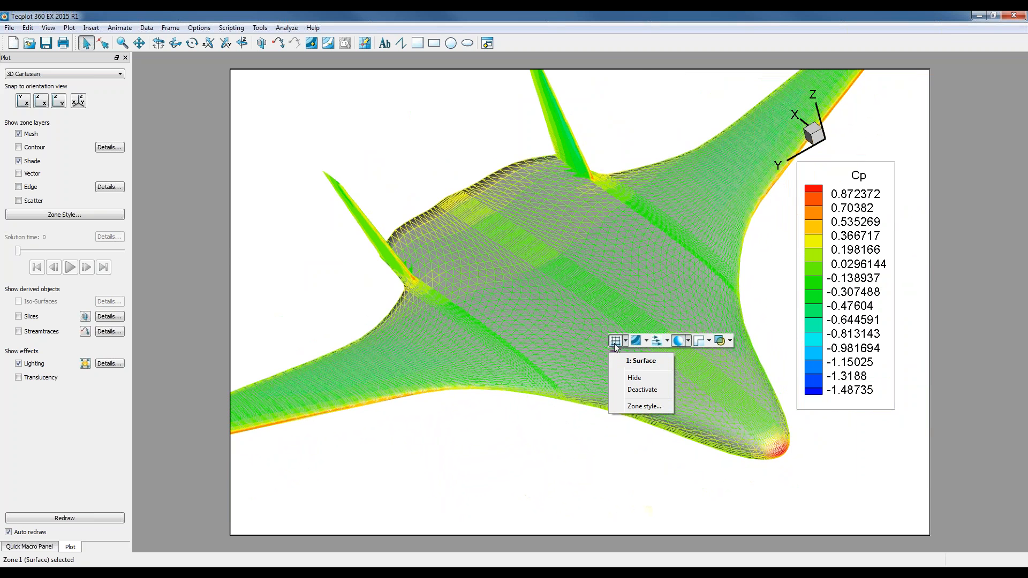
left_click(614, 345)
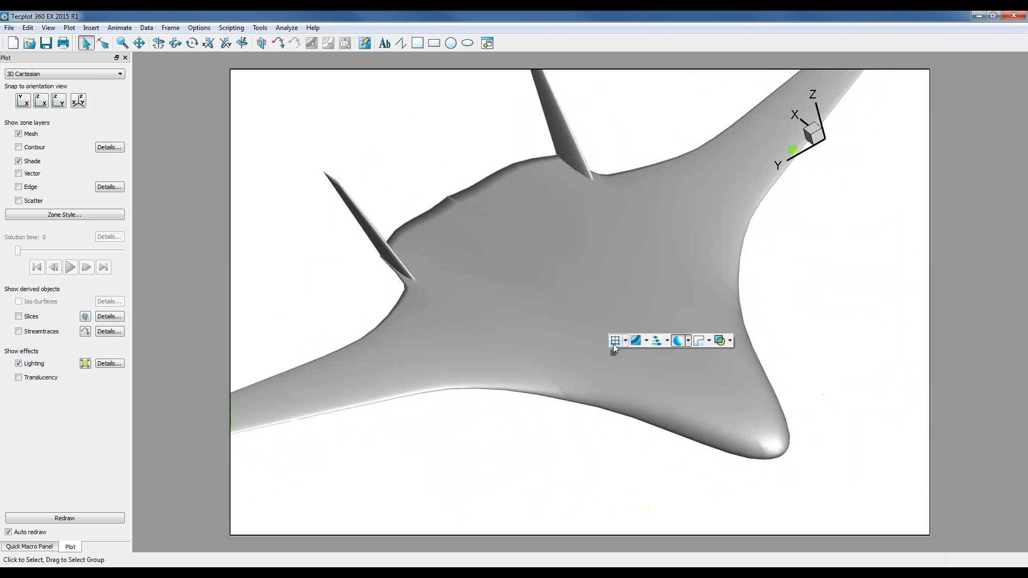
left_click(647, 341)
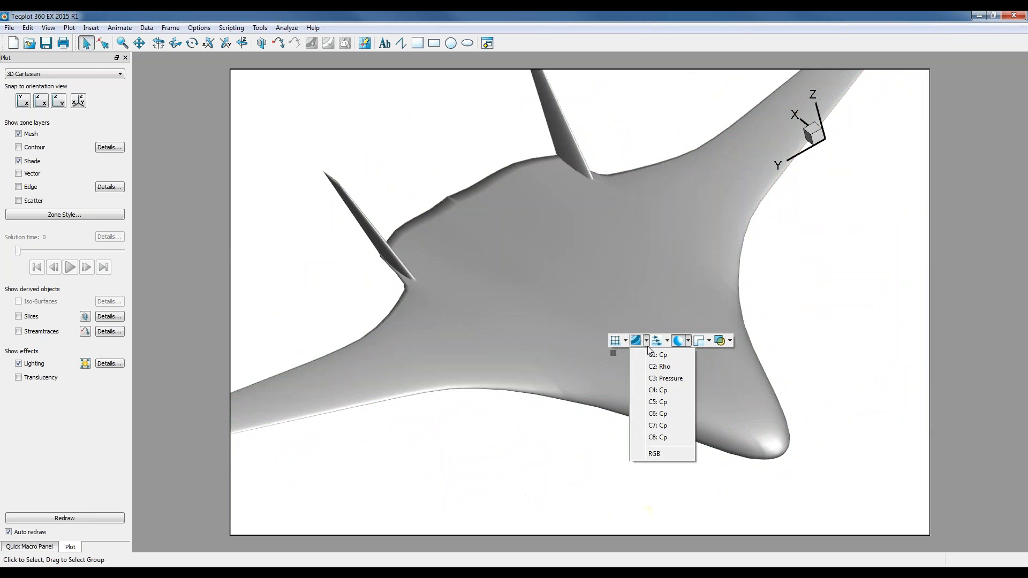
left_click(657, 357)
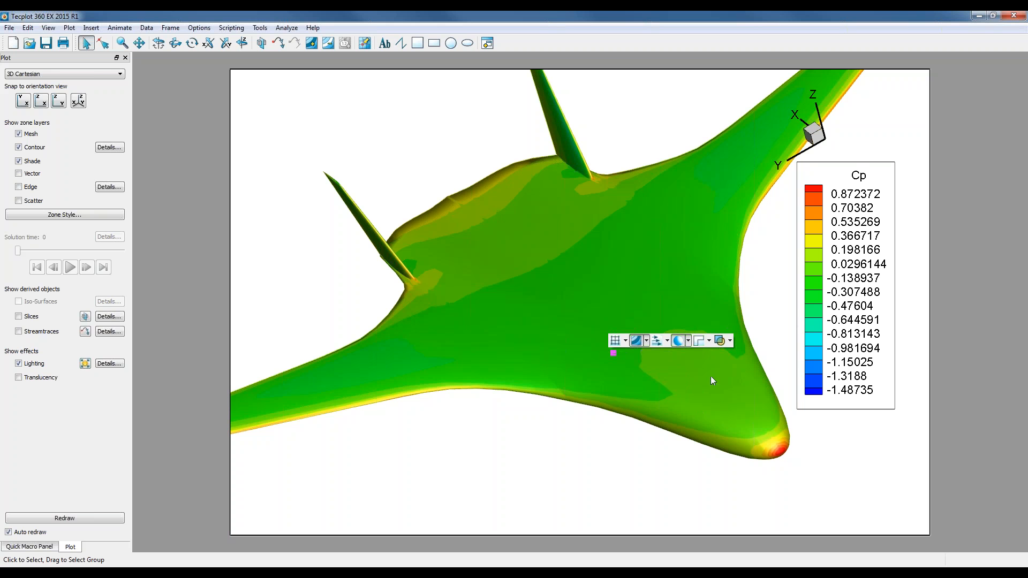
- Try translucency on the Surface zone and switch it back off
left_click(719, 340)
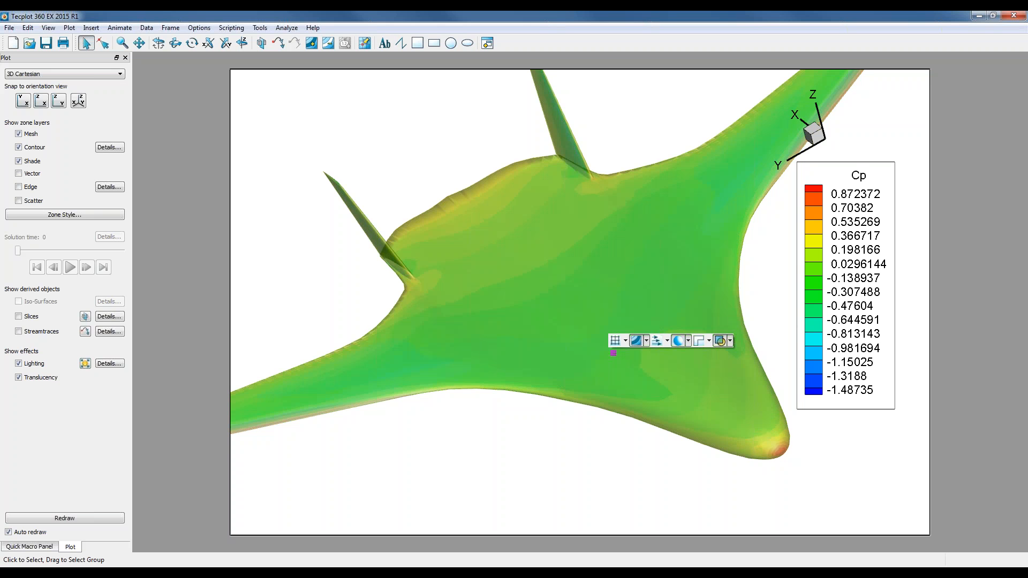
left_click(721, 342)
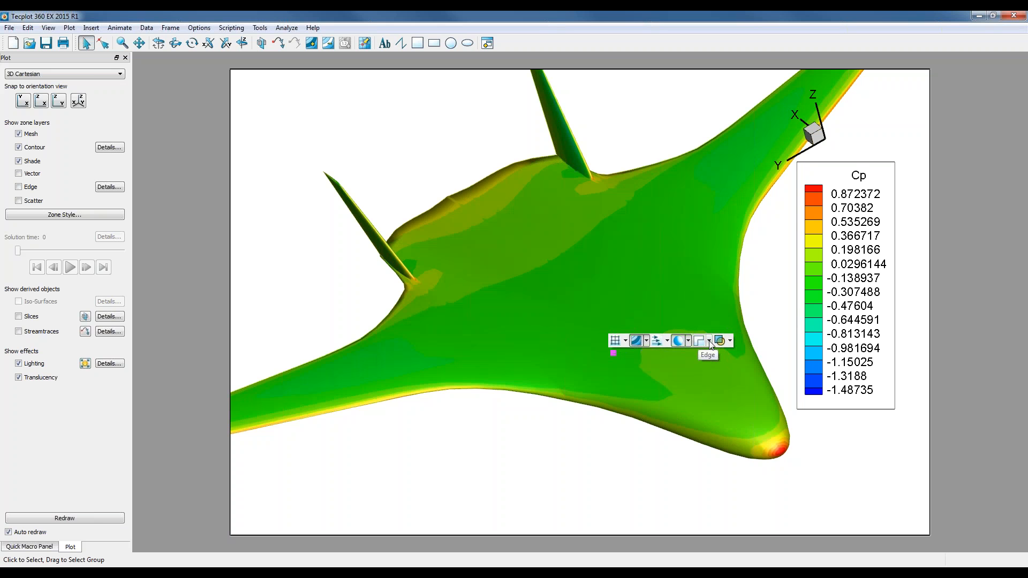
left_click(710, 342)
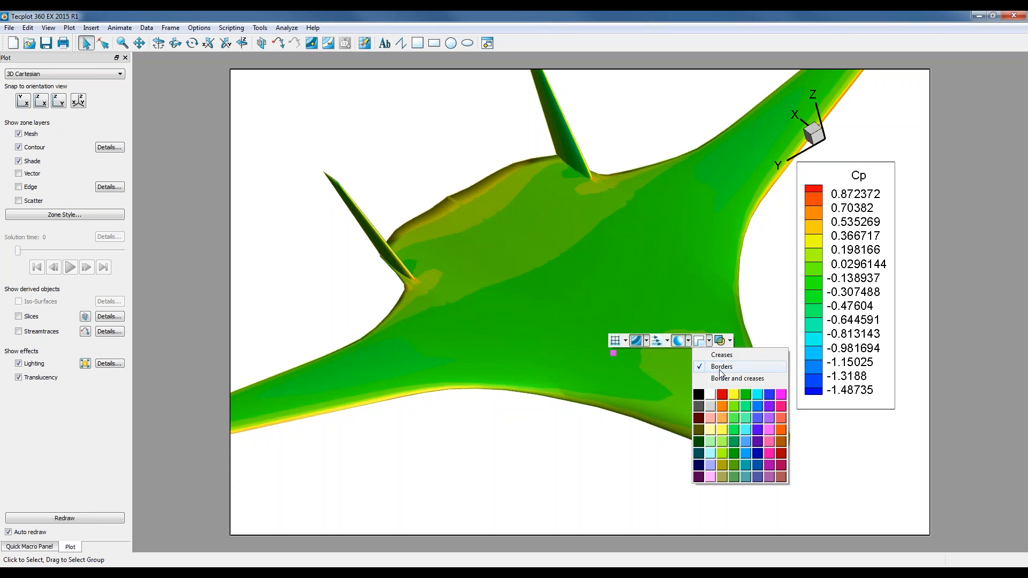
left_click(689, 342)
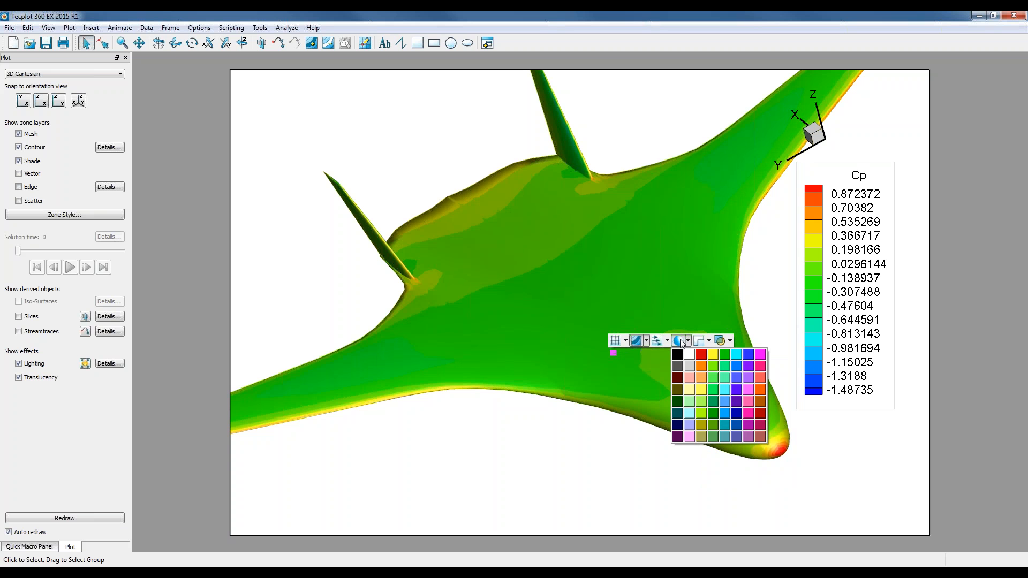
left_click(668, 341)
left_click(667, 341)
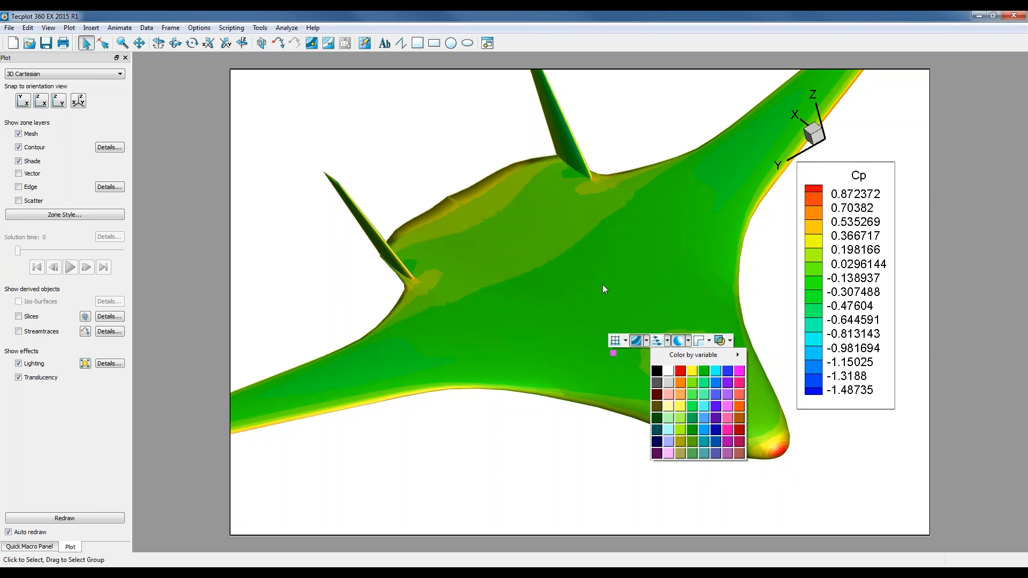
left_click(577, 301)
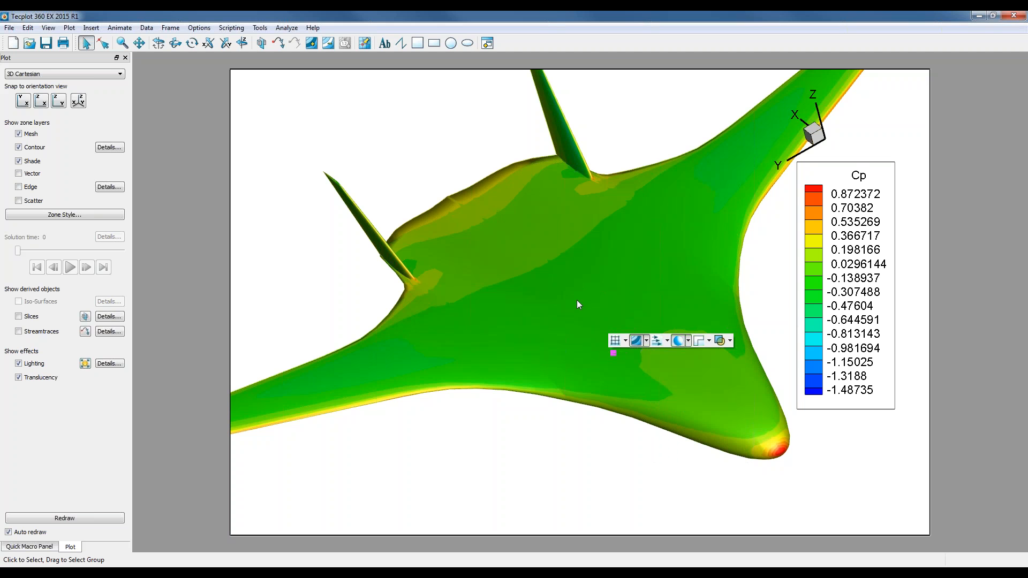
- Examine the Surface zone's mesh style settings and try the options for showing or inverting the zone's display
left_click(88, 213)
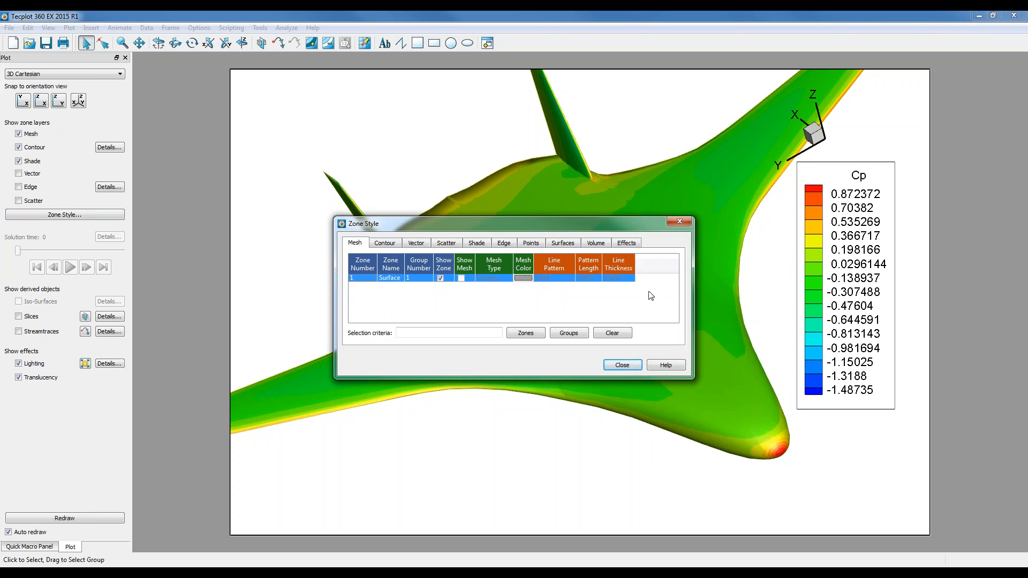
left_click_drag(694, 293, 776, 297)
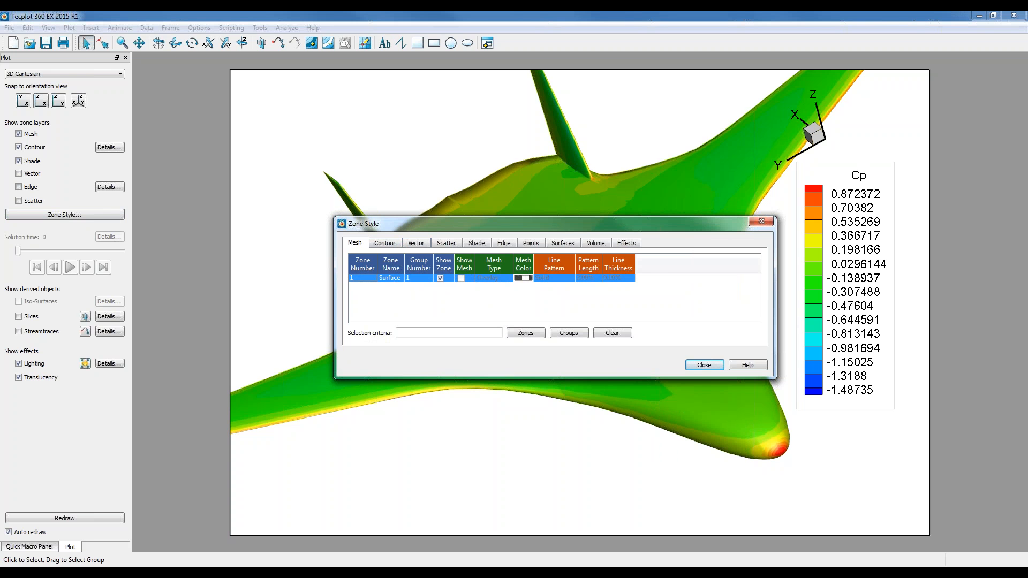
left_click(440, 278)
left_click(440, 278)
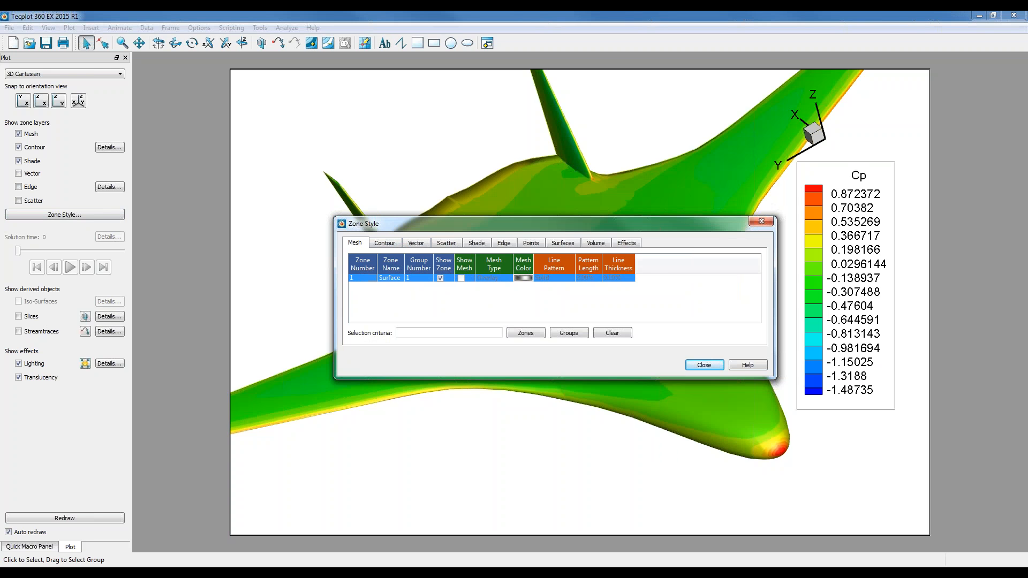
right_click(443, 280)
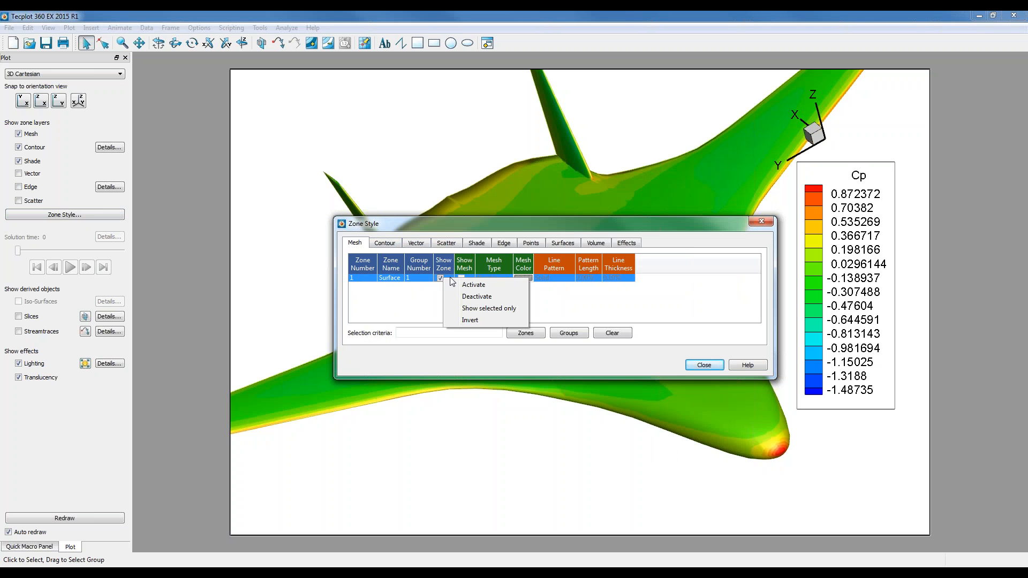
left_click(481, 320)
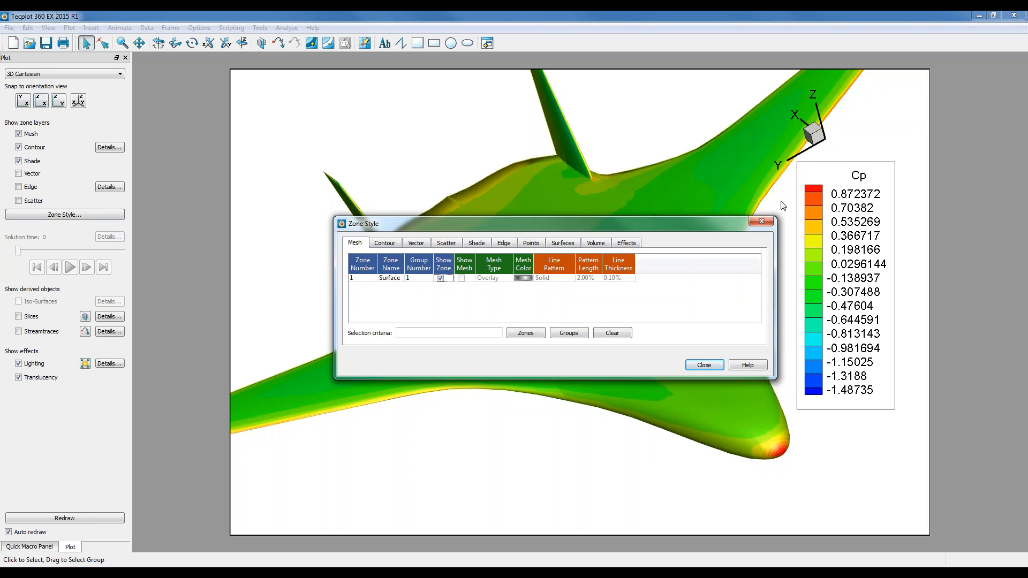
left_click(762, 224)
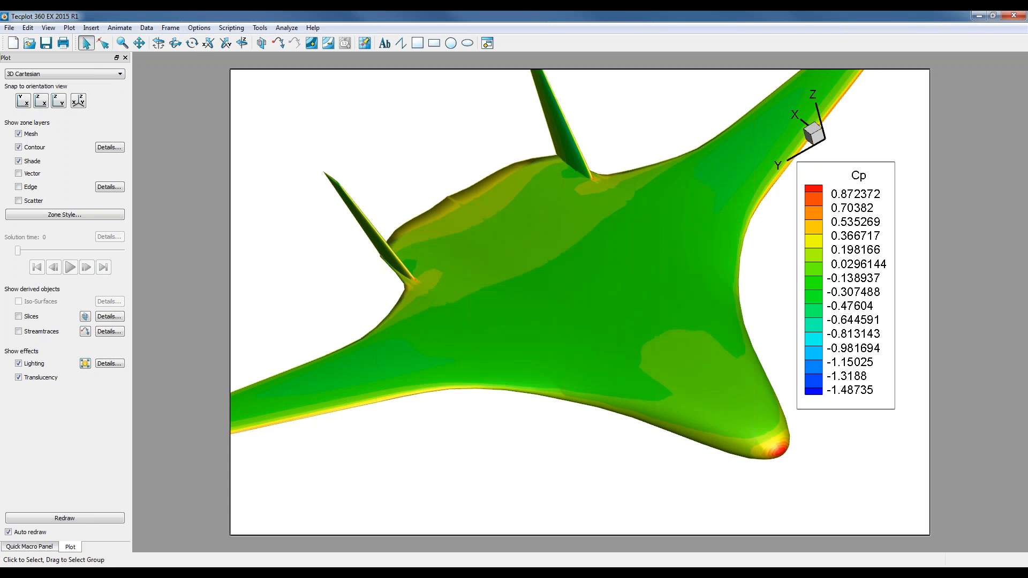
- Show the list of pages and rename the untitled page as 3D Plot View of surface
left_click(52, 31)
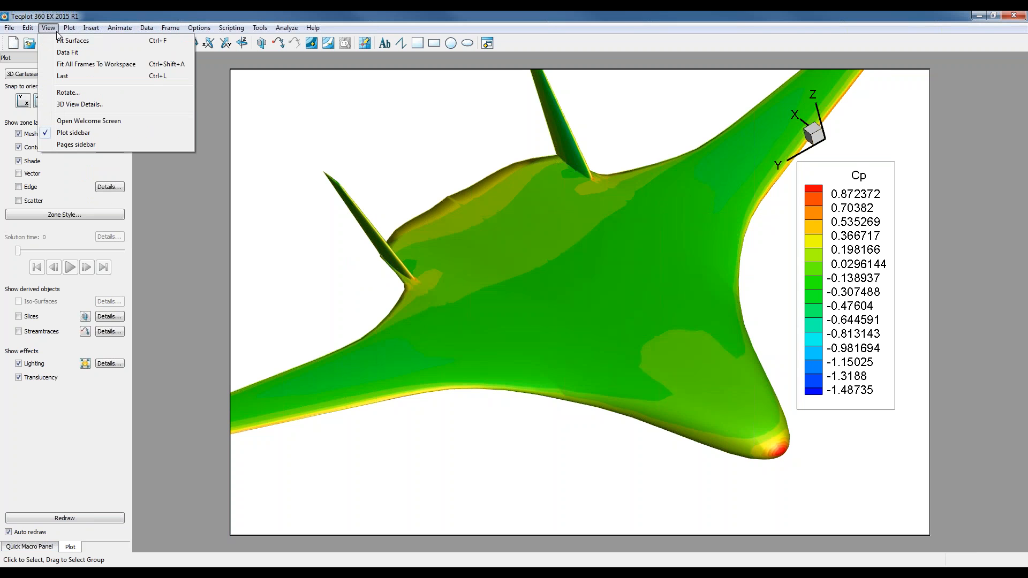
left_click(76, 145)
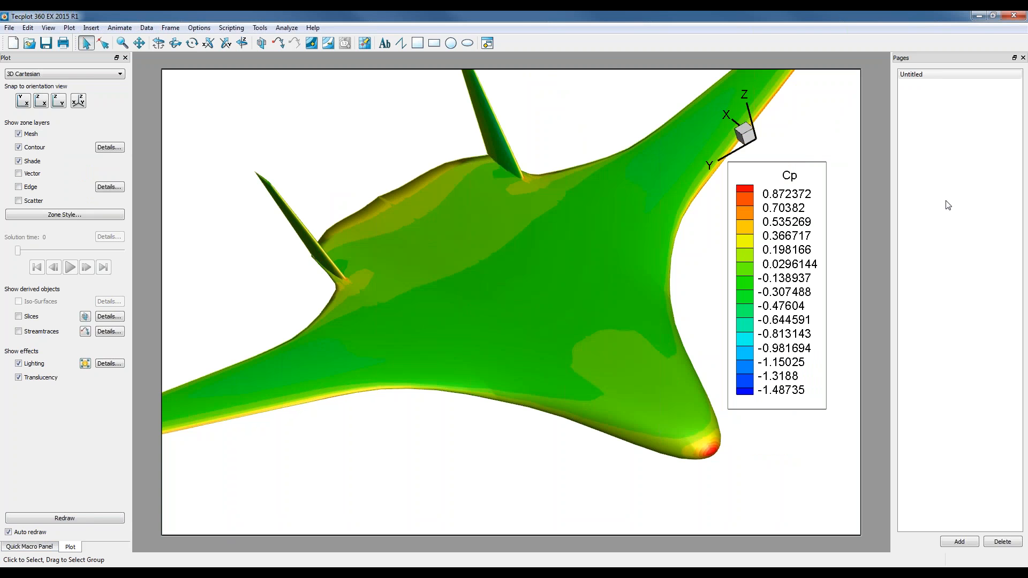
double_click(929, 81)
type("3")
type("D Plo")
type("t View")
type(" od")
type(" sur")
type("face")
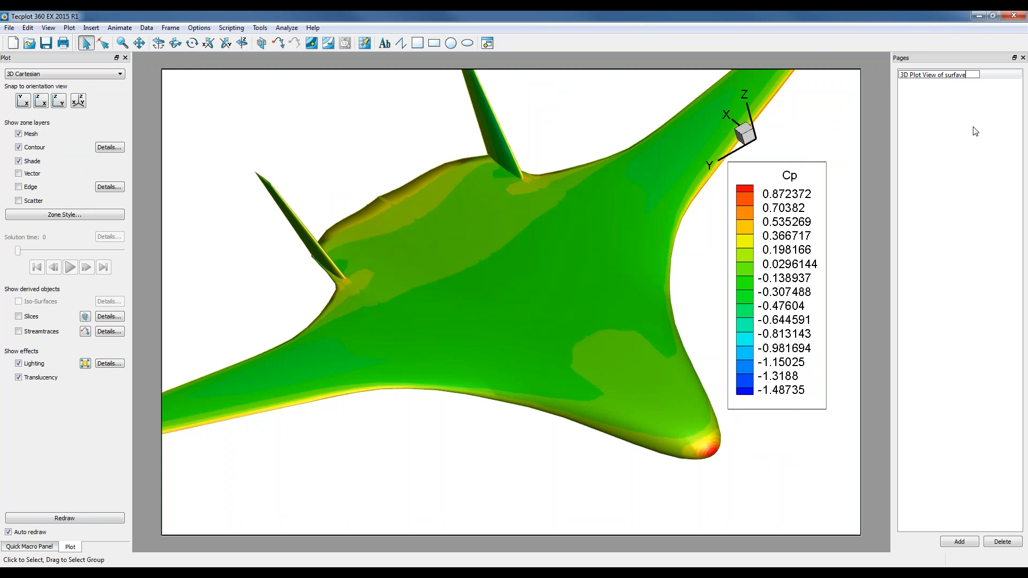
key("Return")
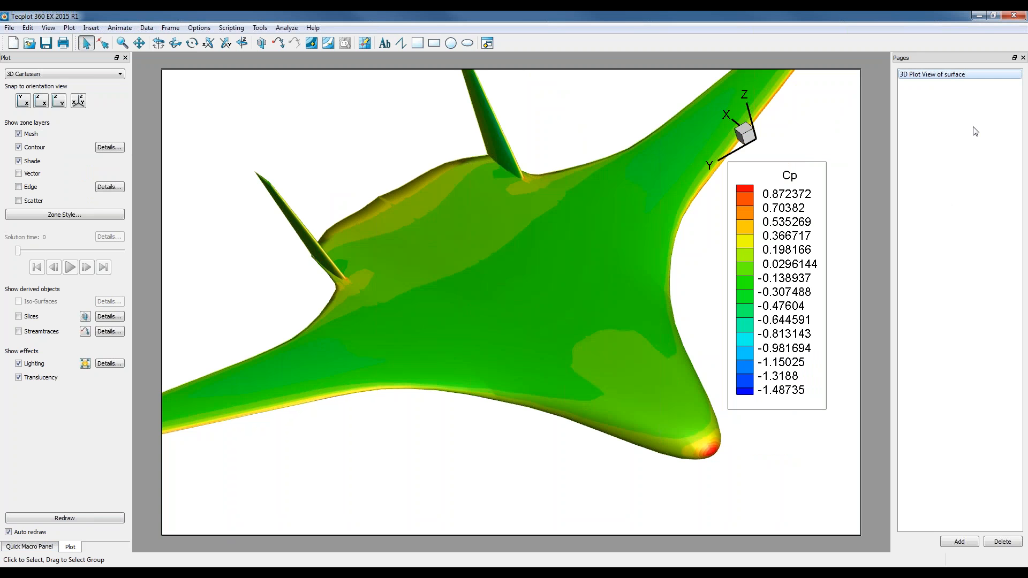
- Arrange the page with 3D Multi-Frames as one large 3D frame above three smaller orthogonal views, and zoom in slightly on the large frame
left_click(485, 45)
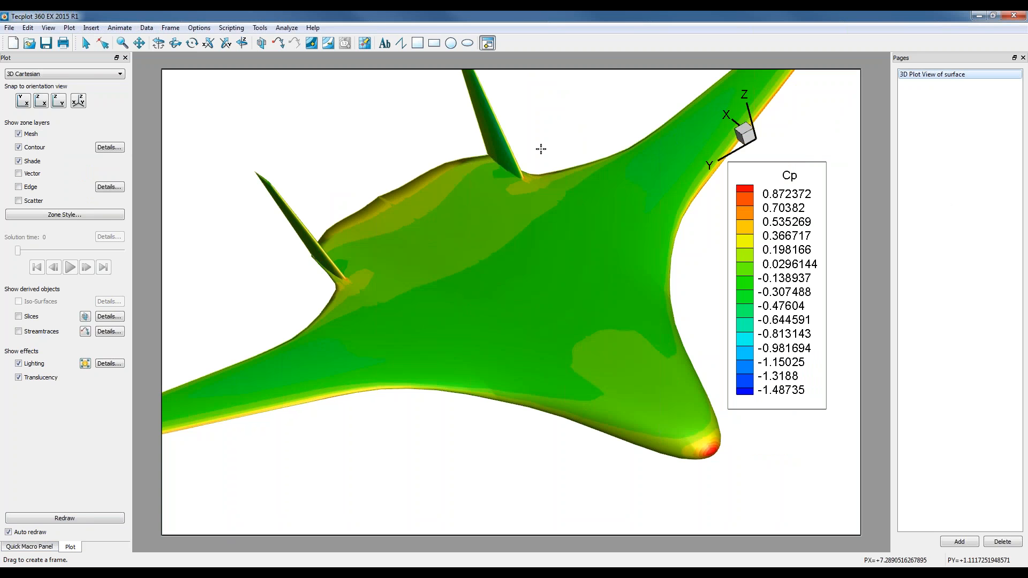
left_click(237, 219)
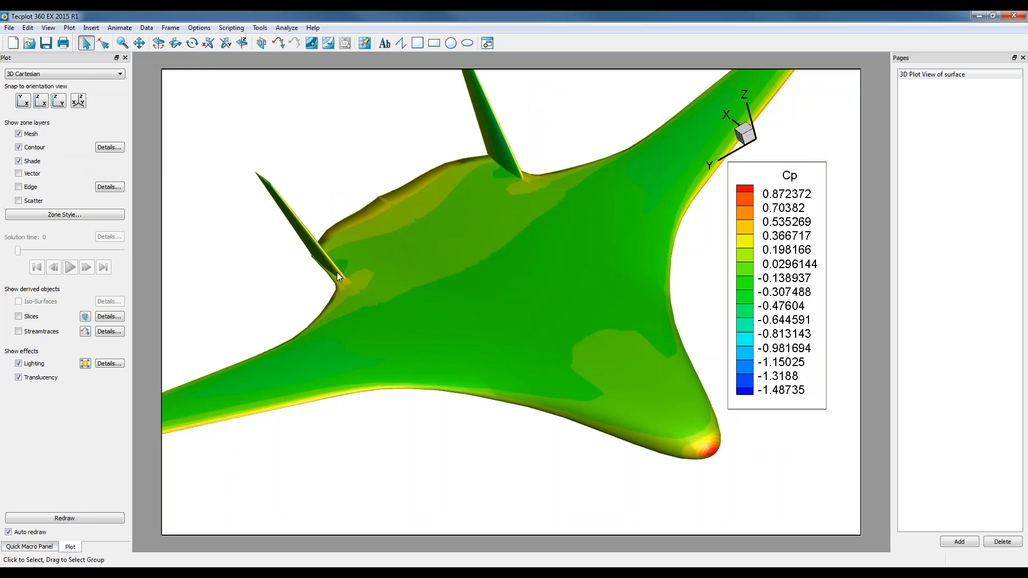
left_click(146, 28)
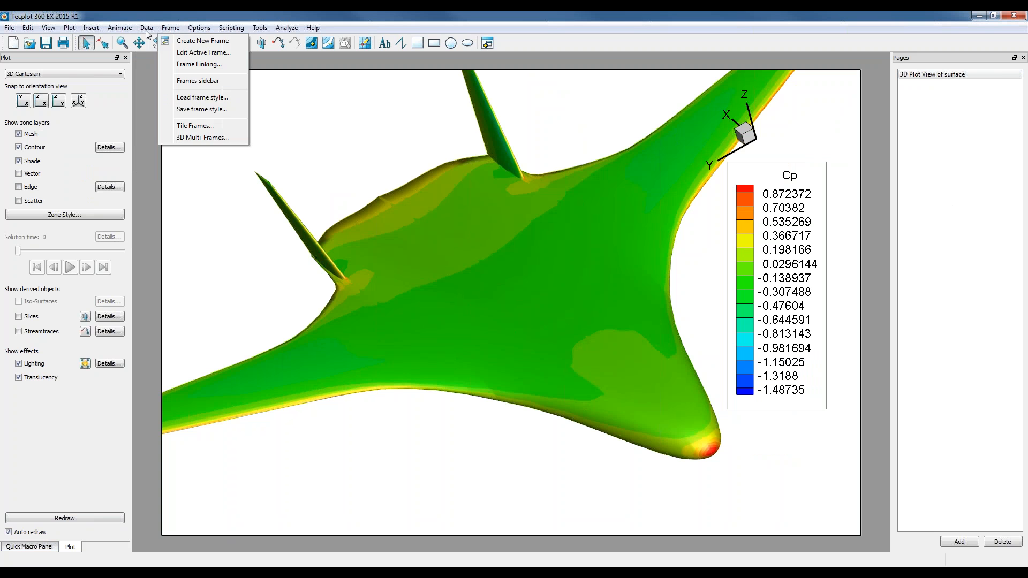
mouse_move(157, 29)
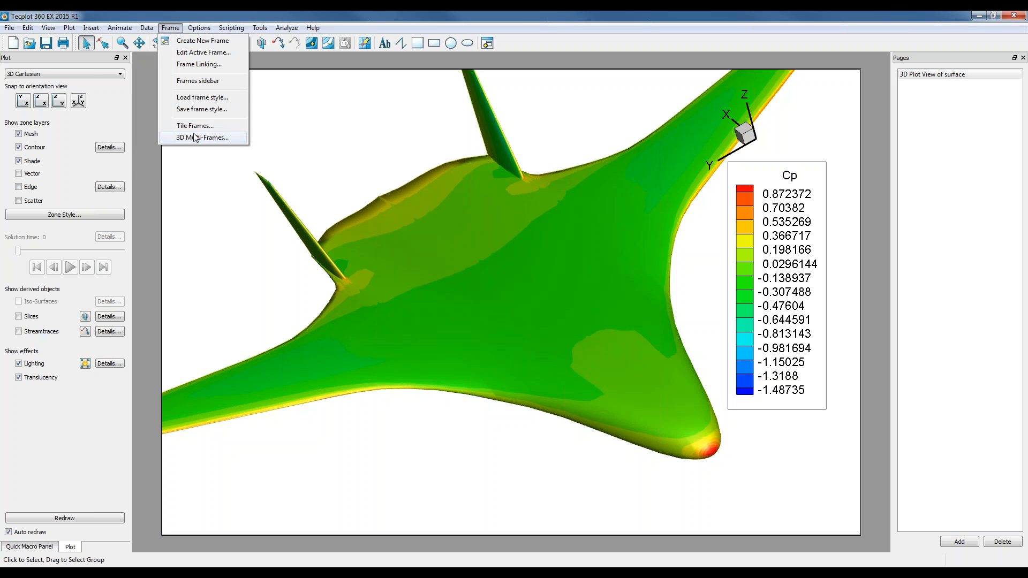
left_click(195, 139)
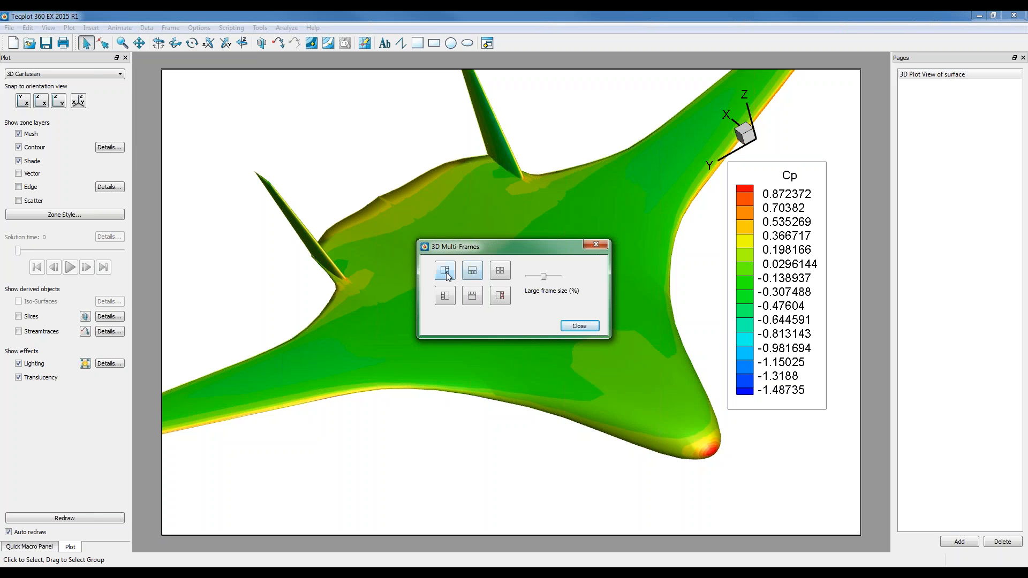
left_click(477, 274)
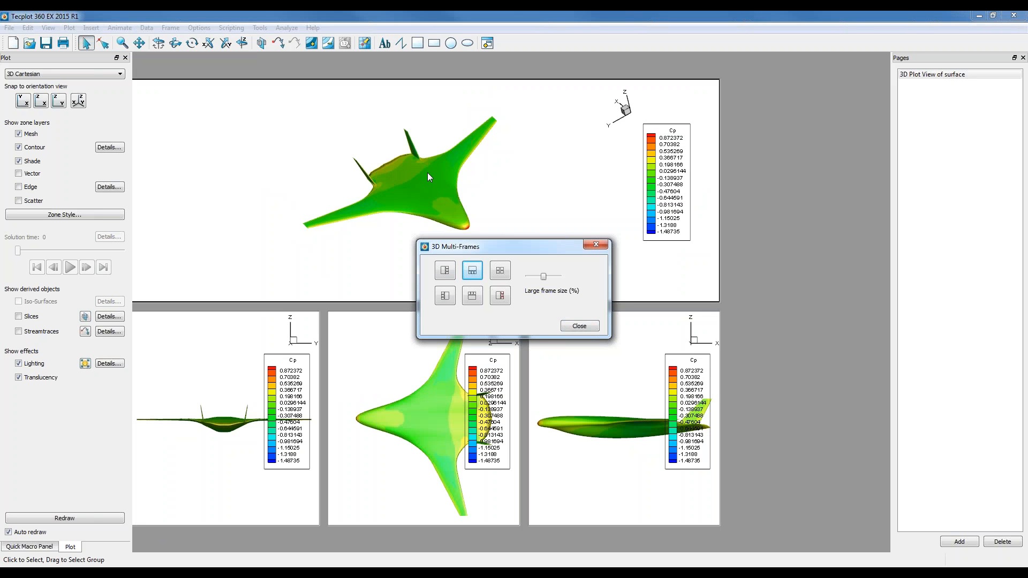
left_click(476, 299)
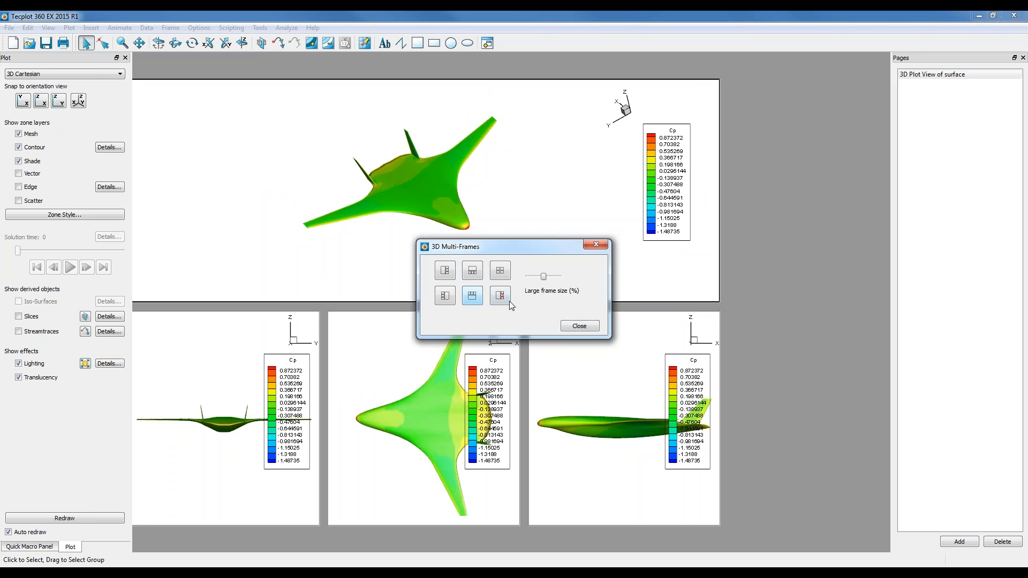
left_click(581, 325)
left_click(458, 346)
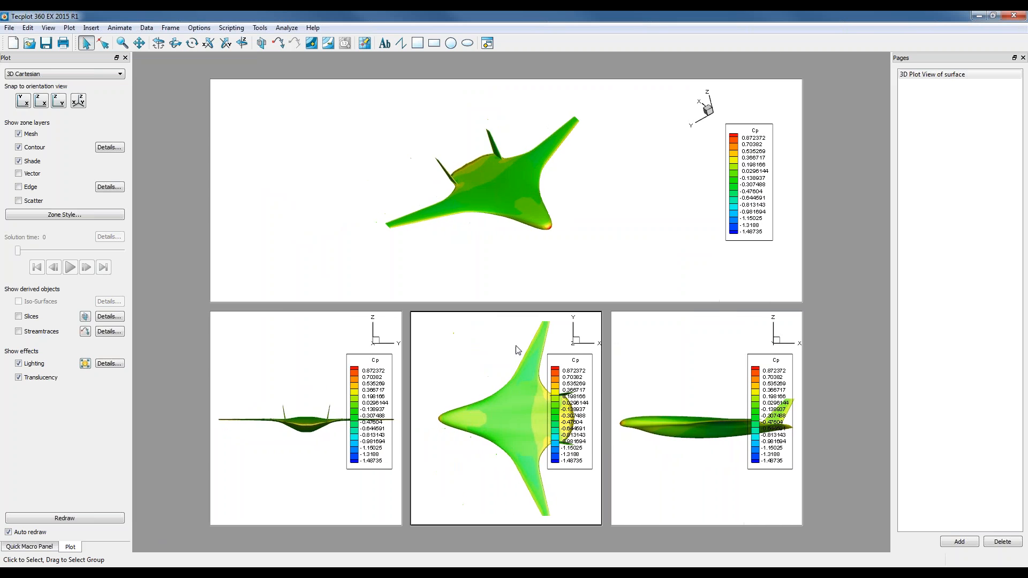
left_click(515, 234)
scroll(516, 235, "up", 1)
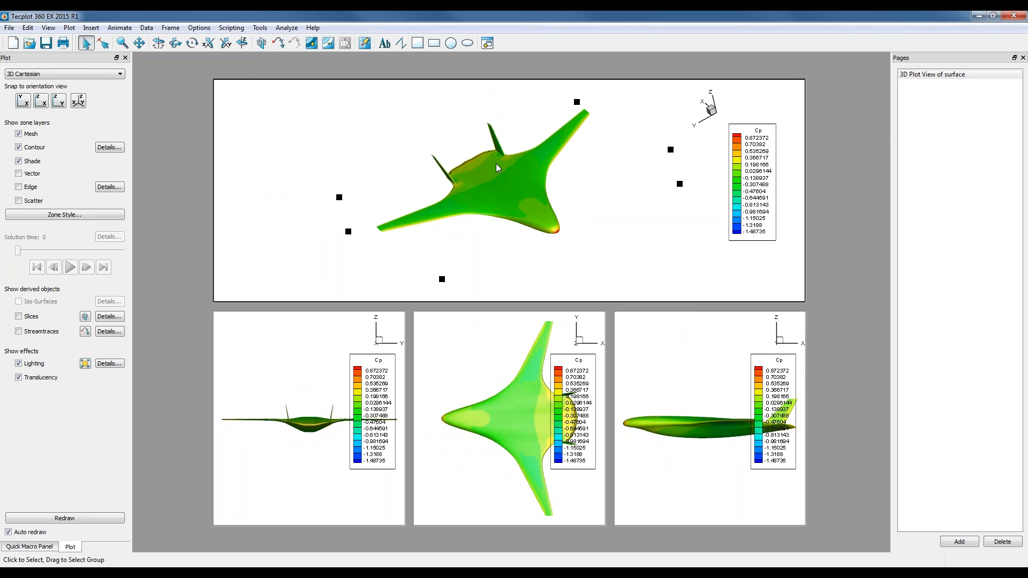
- Remove the 3D Multi-Frames layout and go back to the single frame with the aircraft plot
left_click(170, 27)
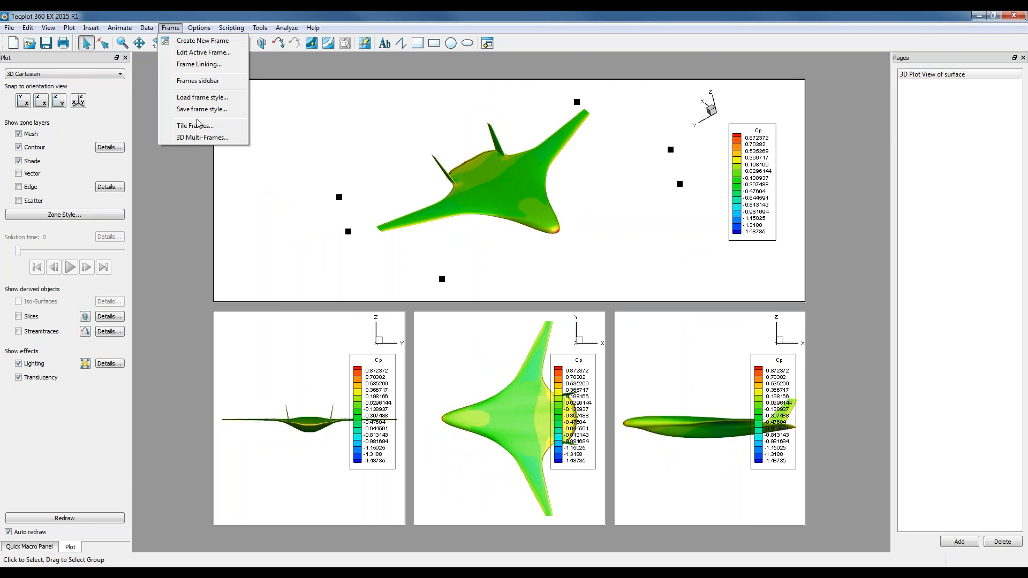
left_click(203, 138)
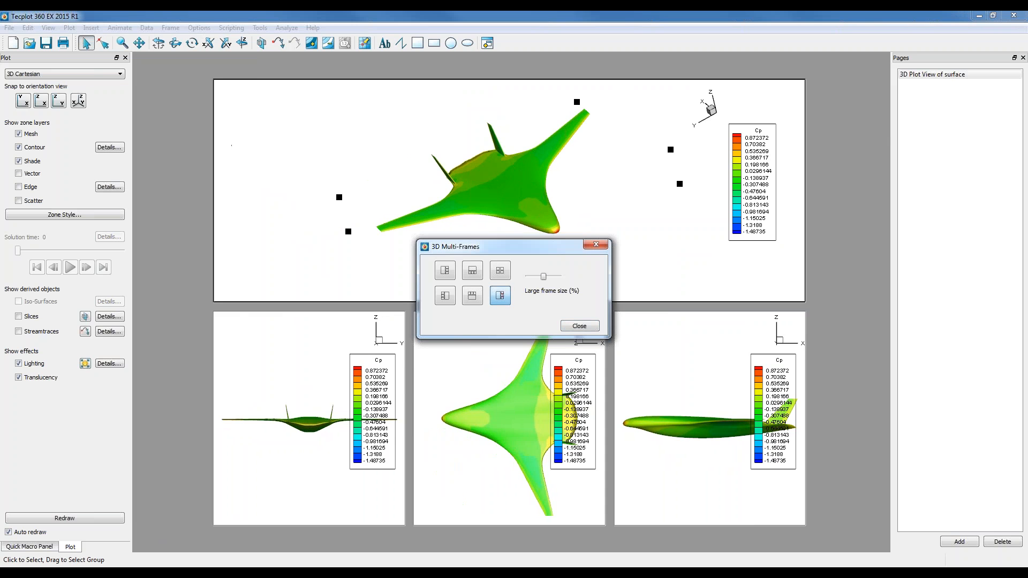
left_click(499, 300)
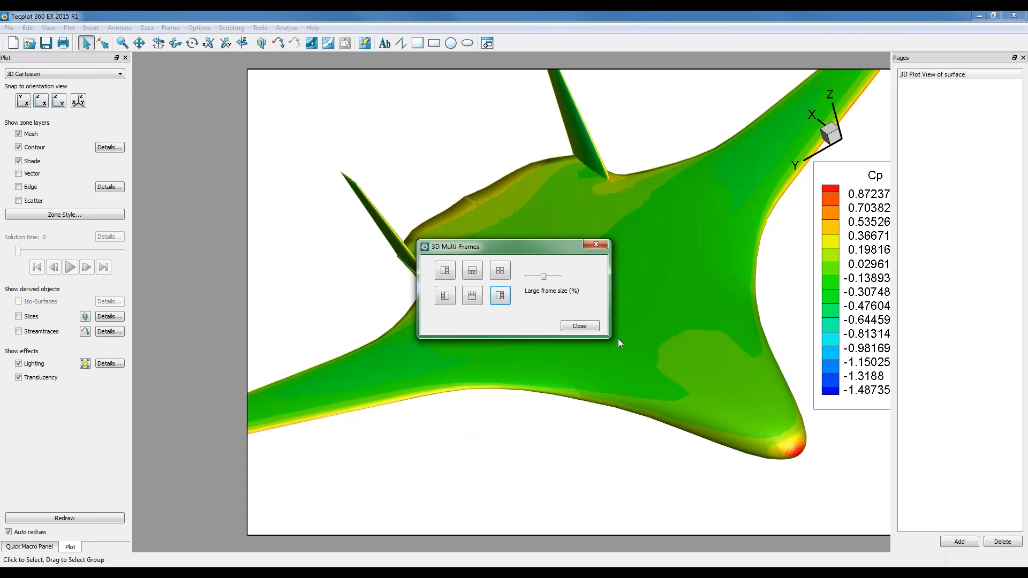
- Copy the whole frame that holds the aircraft's 3D Cp contour plot
left_click(248, 251)
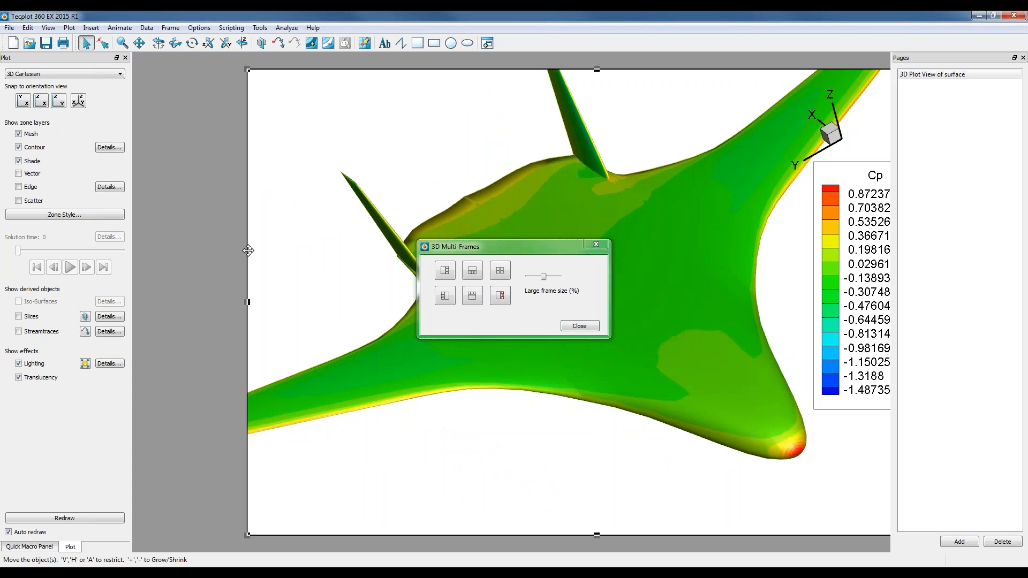
right_click(248, 251)
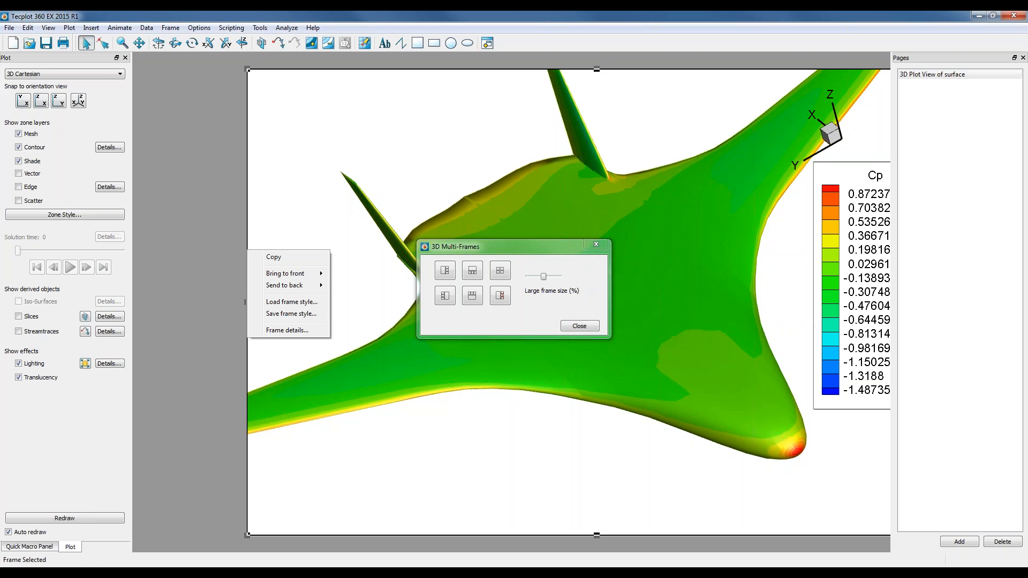
left_click(262, 258)
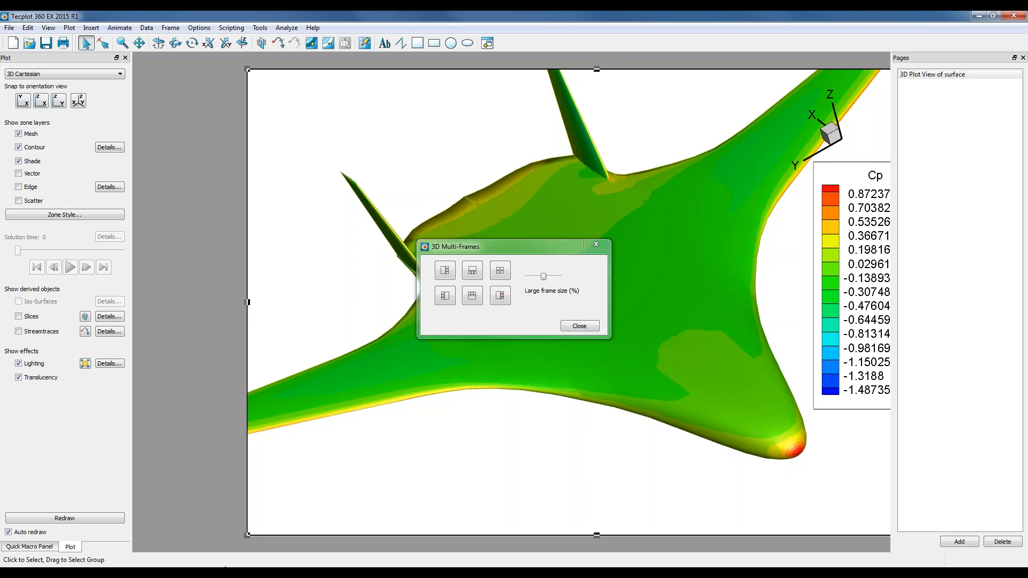
- Switch to PowerPoint and try to paste the copied frame into the slide "Part 1: Working with a single solution"
left_click(294, 573)
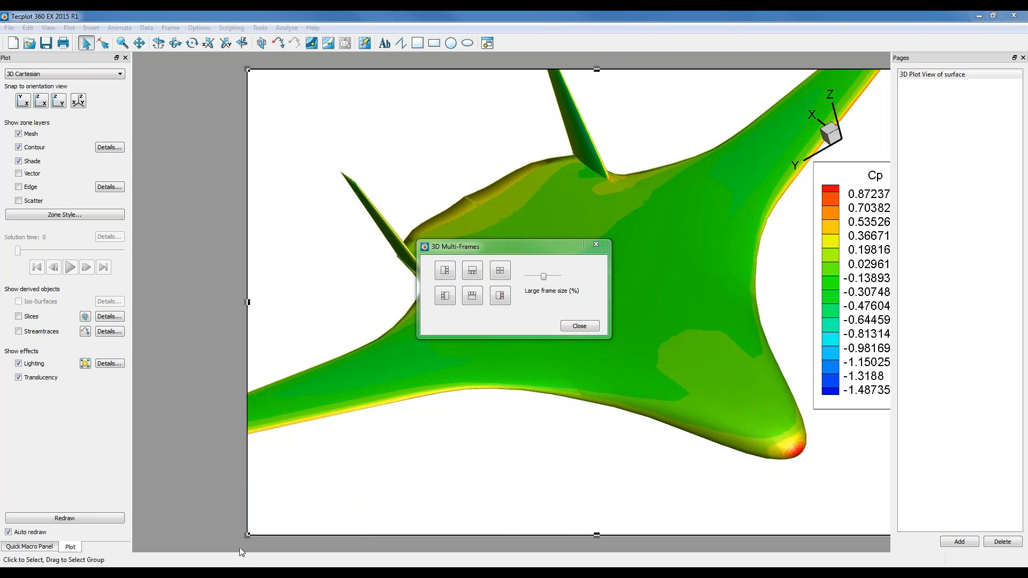
key("alt+Tab")
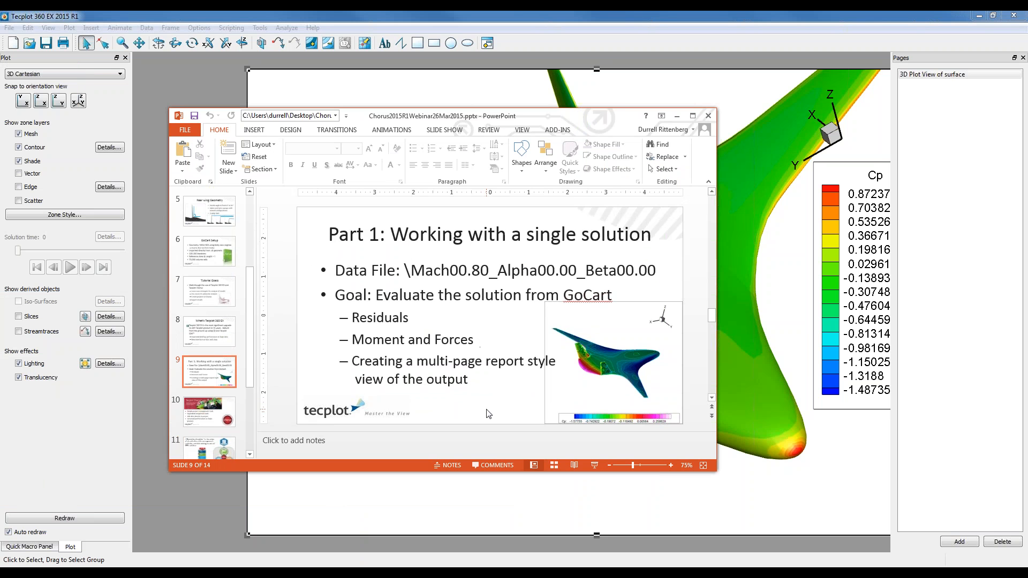
key("ctrl+v")
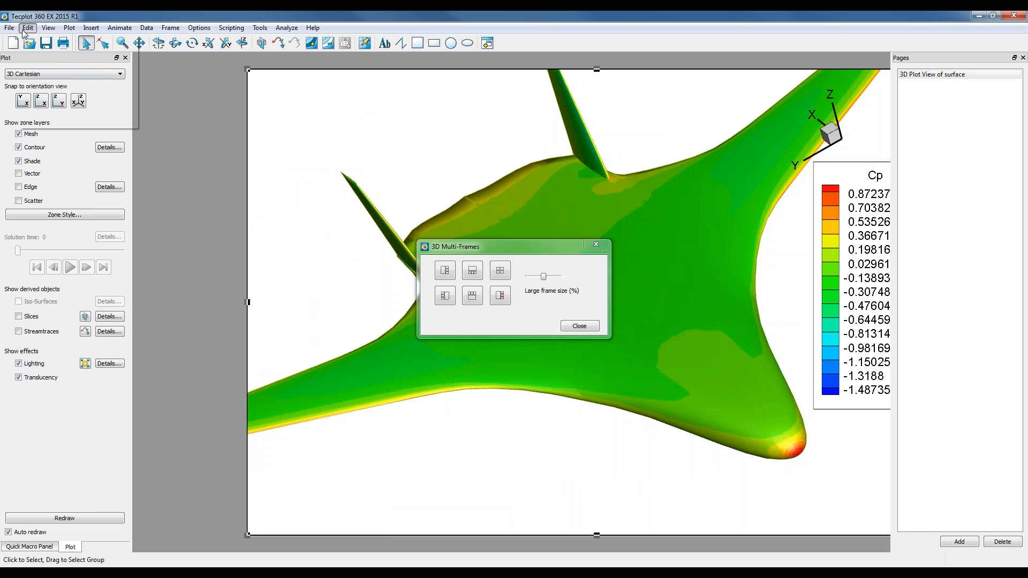
- Back in Tecplot 360, close the 3D Multi-Frames settings and add a new page named 3D Slice View
left_click(26, 28)
mouse_move(48, 28)
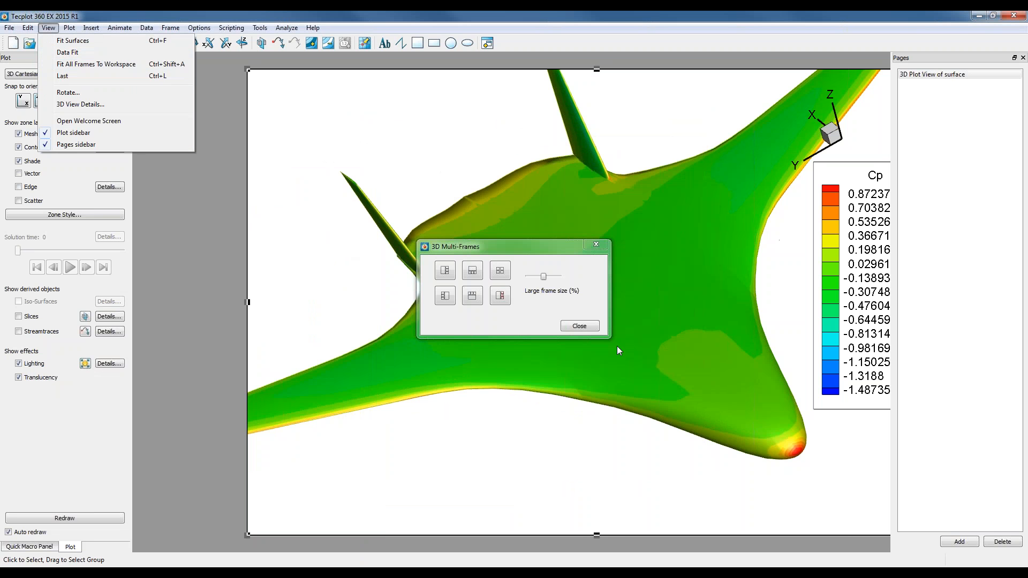
left_click(588, 328)
left_click(588, 328)
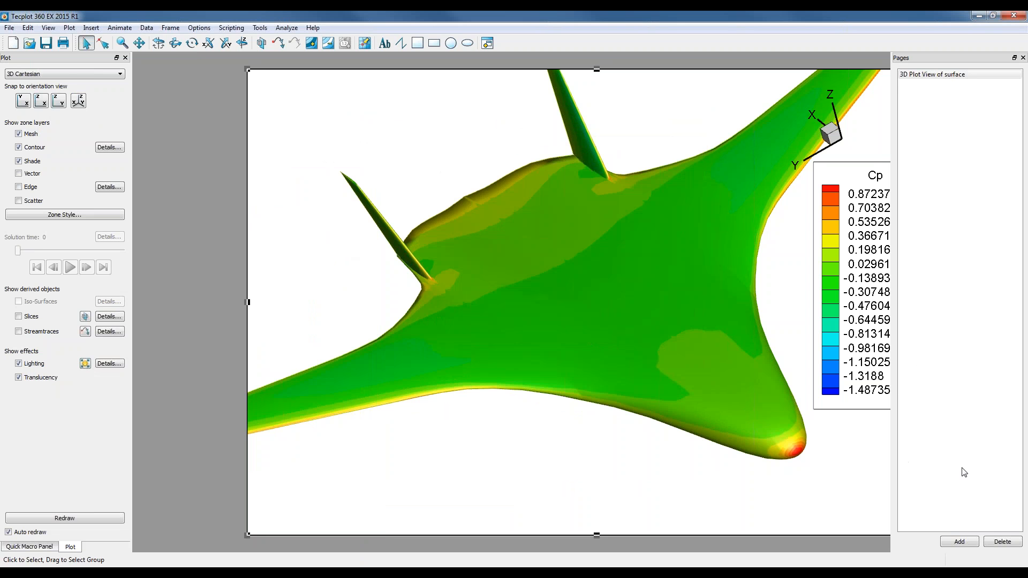
left_click(959, 542)
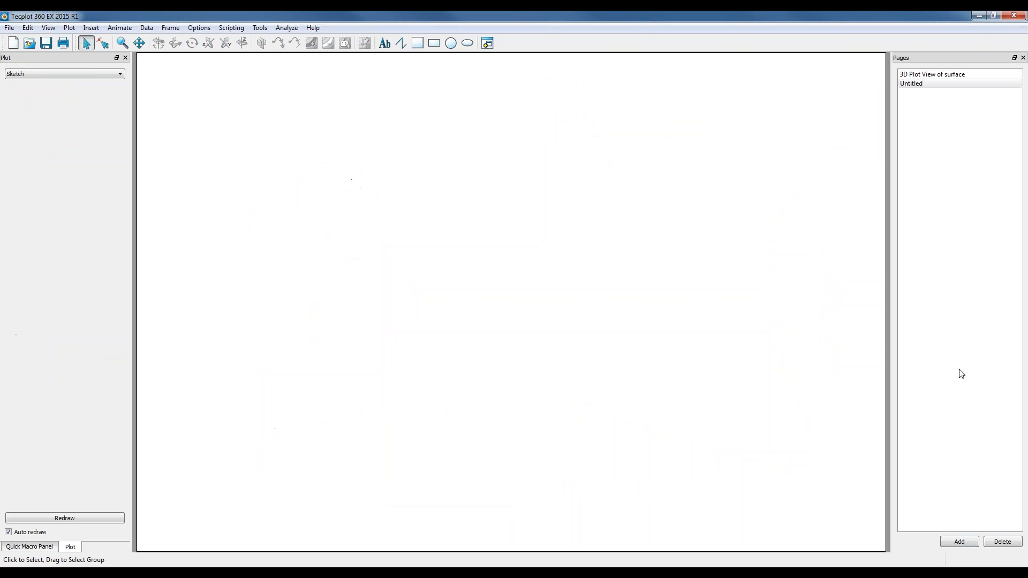
left_click(926, 84)
left_click(926, 83)
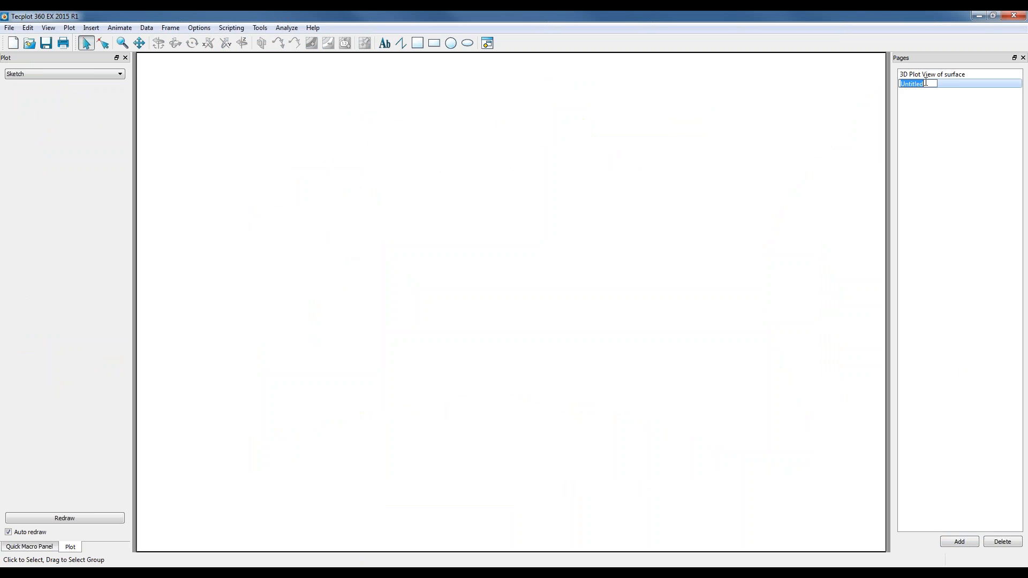
type("3D Slice View")
key("Return")
- Paste the copied frame onto the 3D Slice View page and switch back to the 3D Plot View of surface page
left_click(137, 143)
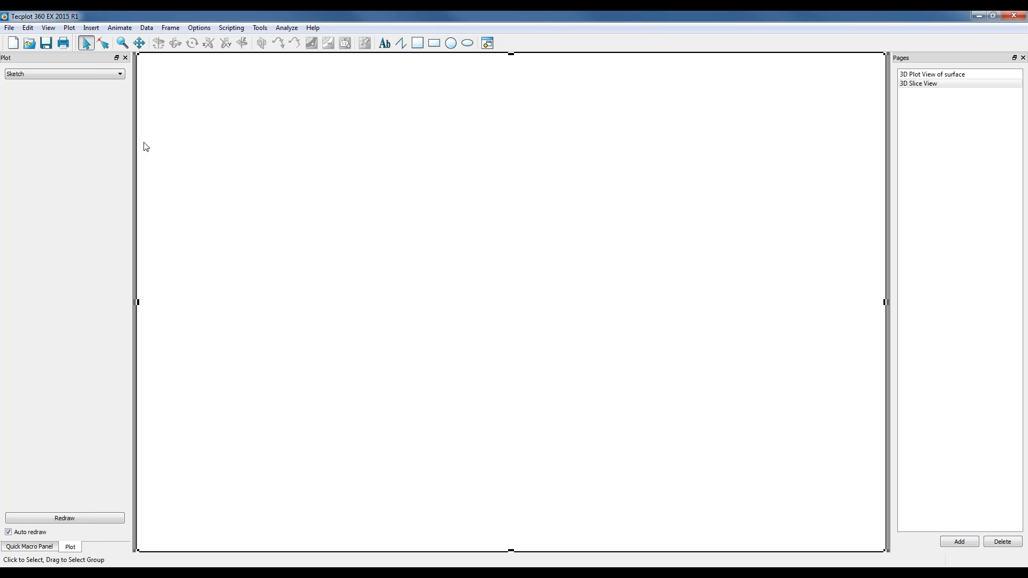
key("ctrl+v")
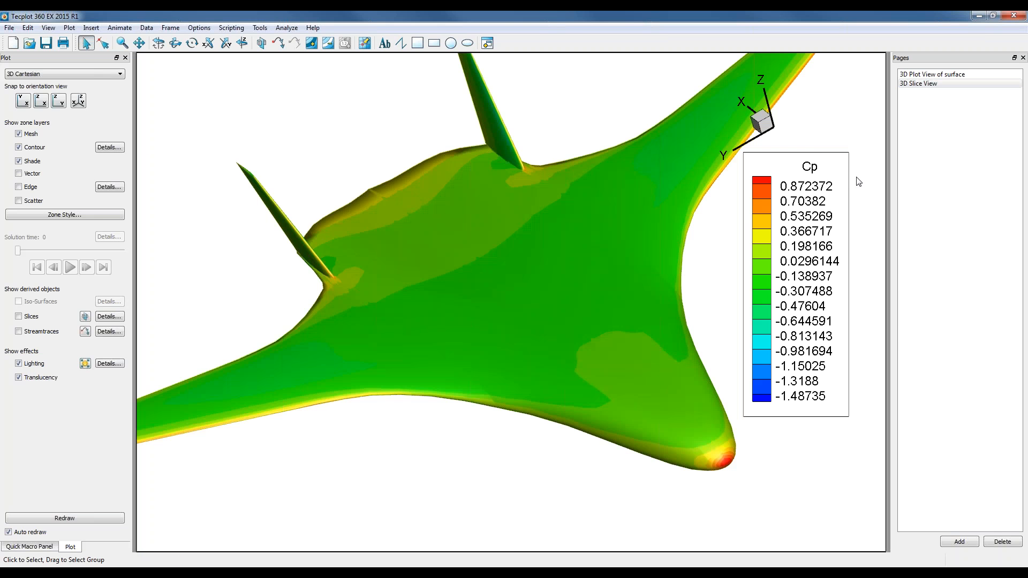
left_click(927, 76)
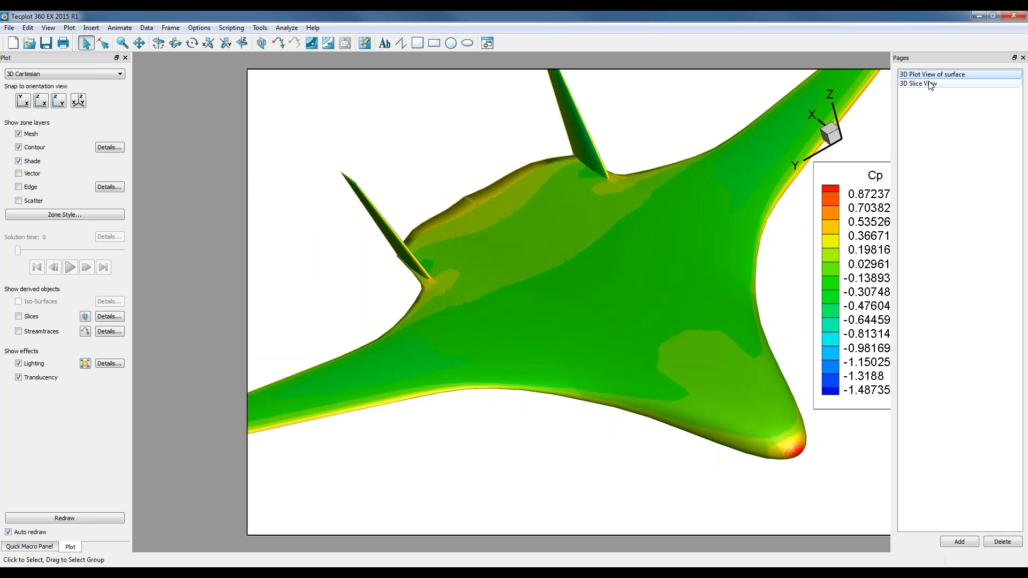
- Arrange the 3D Plot View of surface page as a 3D multi-frame layout with one large frame above three small views
left_click(573, 254)
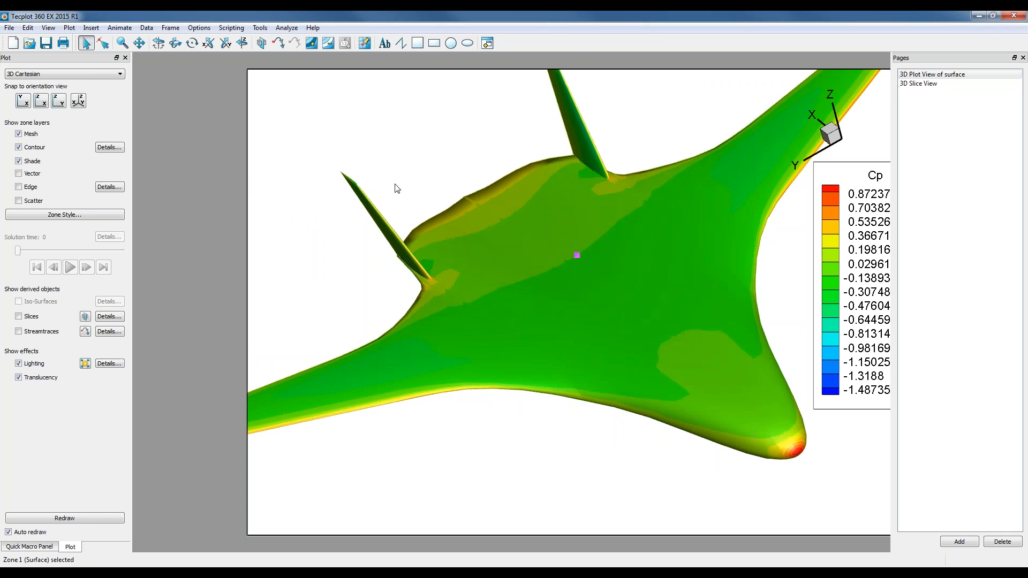
left_click(147, 28)
mouse_move(171, 27)
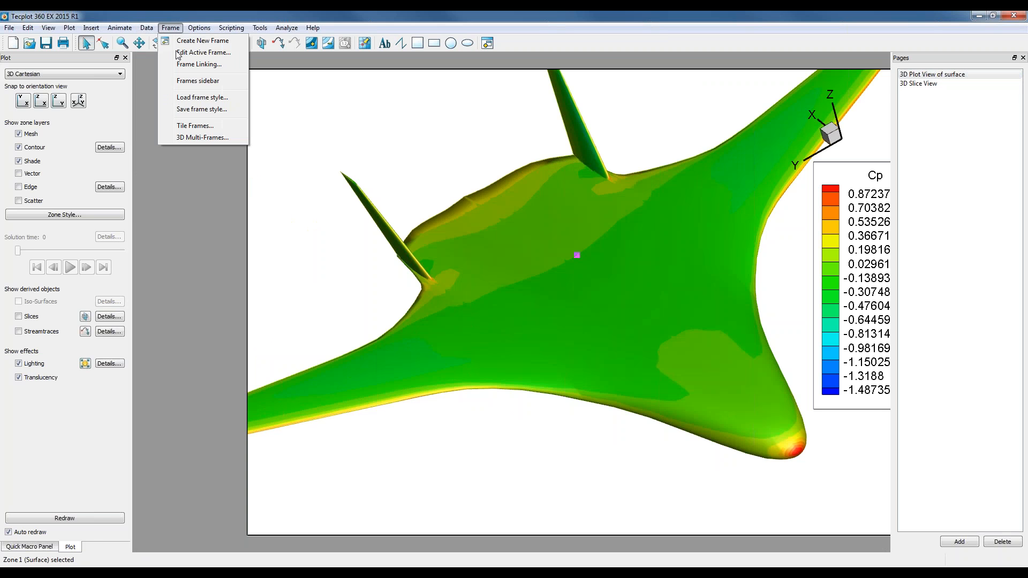
left_click(203, 138)
left_click(475, 272)
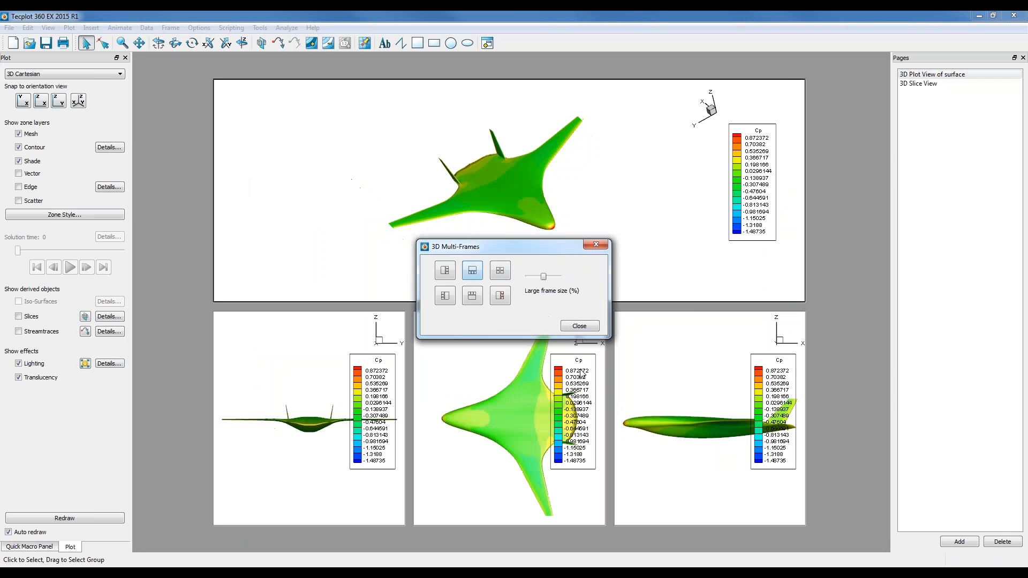
- On the 3D Slice View page, turn on slices and define them as Y-Planes through Surface Zones
left_click(922, 84)
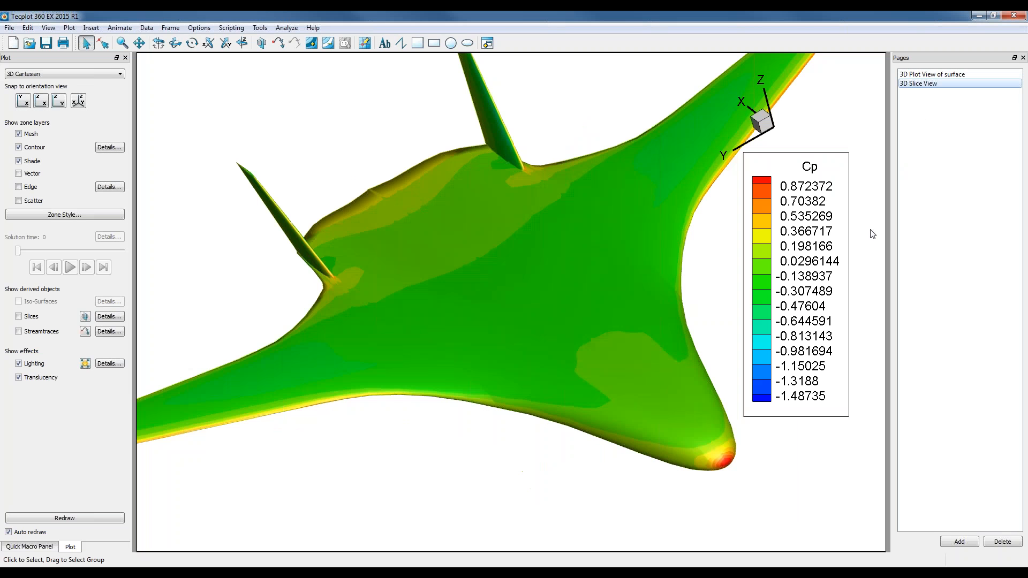
scroll(361, 379, "down", 5)
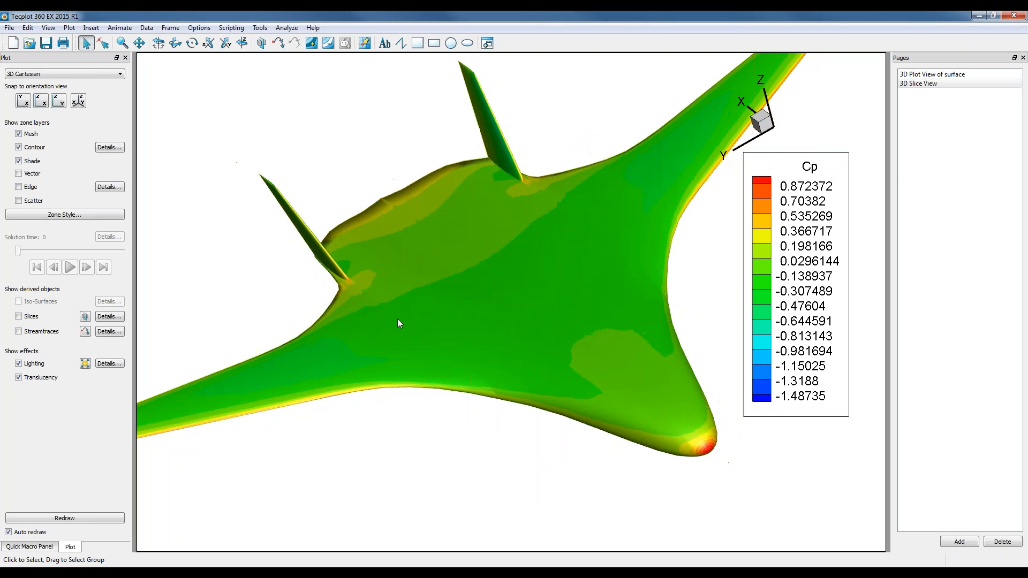
middle_click_drag(389, 352, 536, 350)
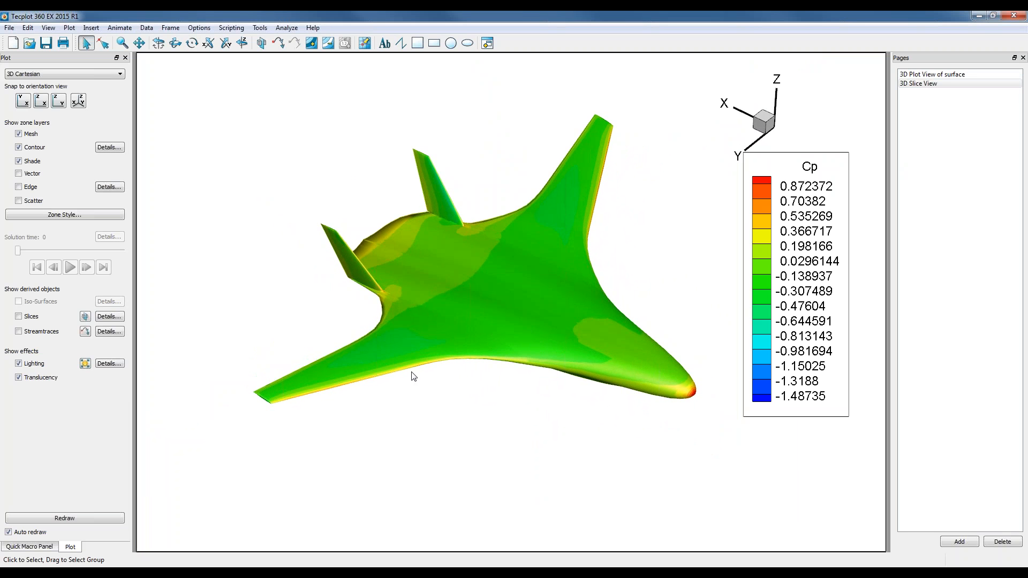
middle_click_drag(459, 340, 402, 371)
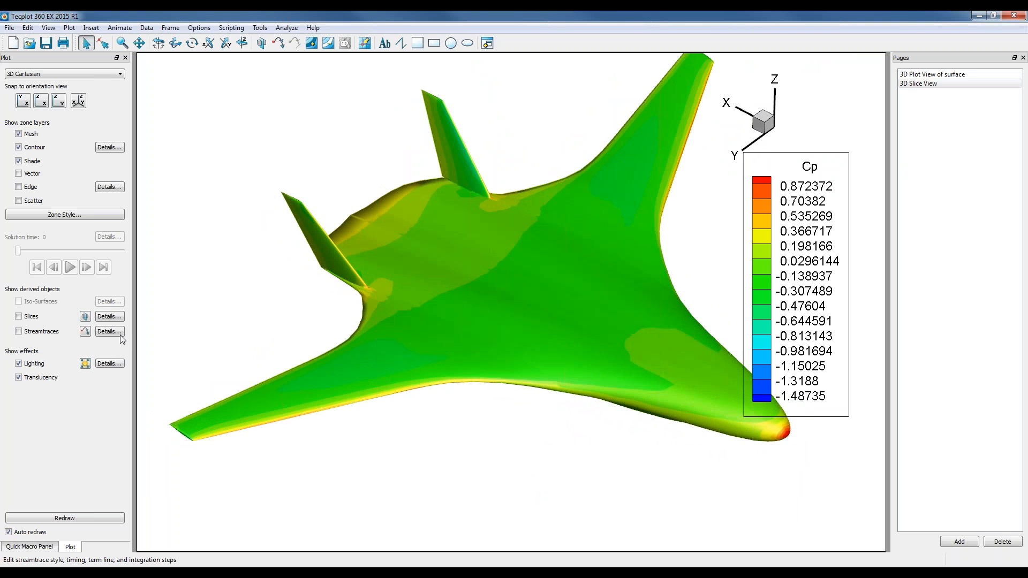
left_click(34, 318)
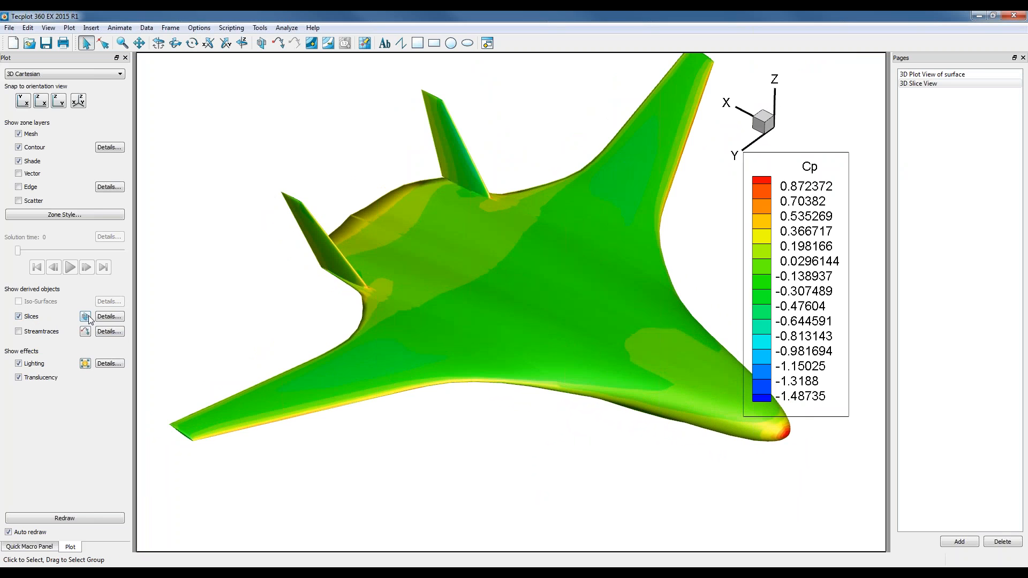
left_click(109, 317)
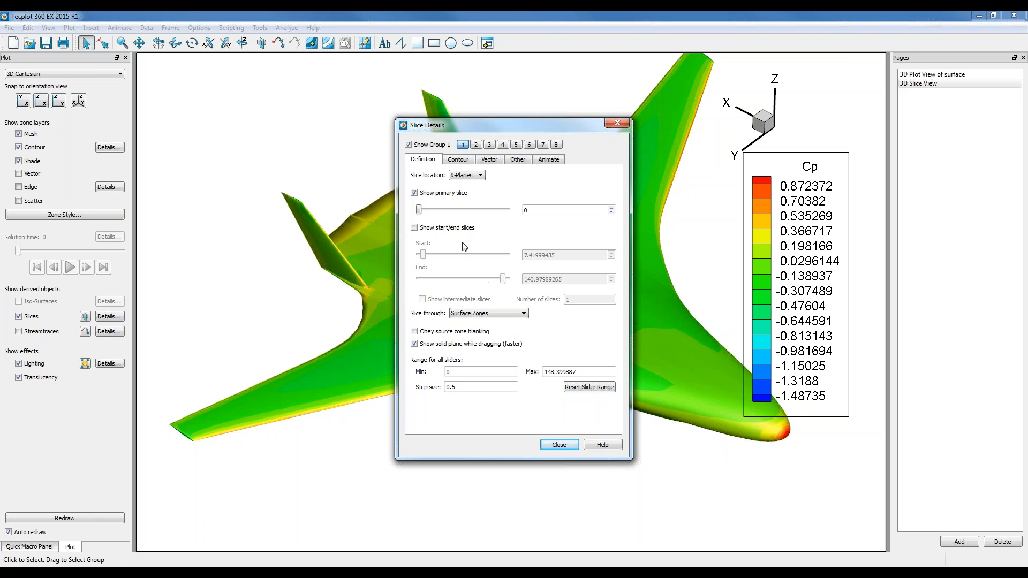
left_click(472, 176)
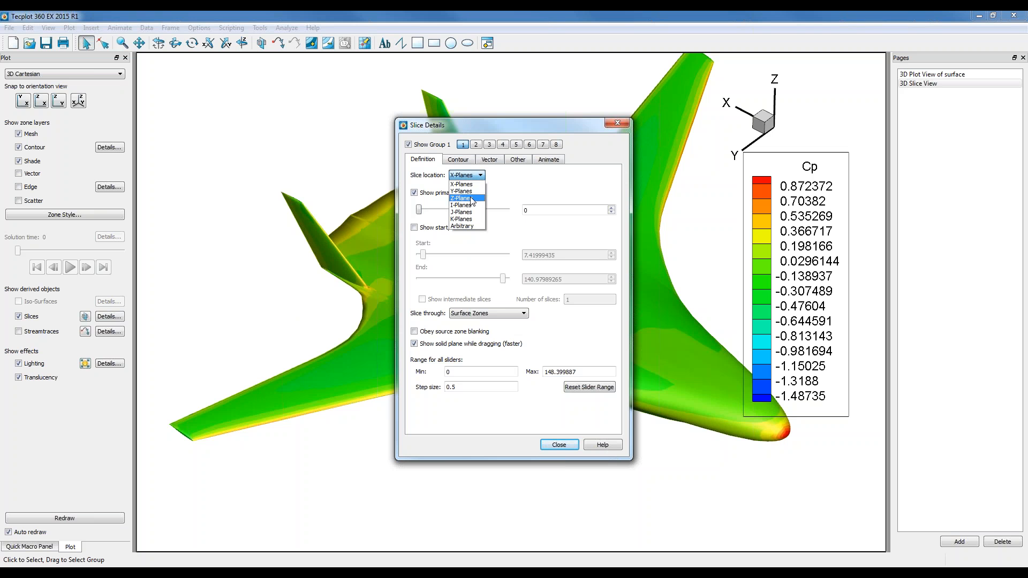
left_click(464, 192)
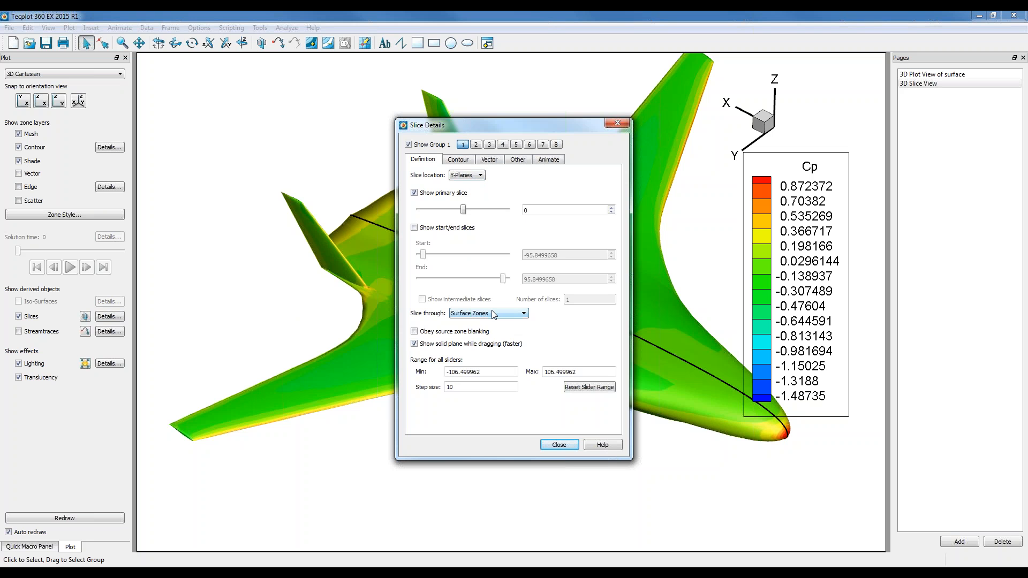
left_click(509, 316)
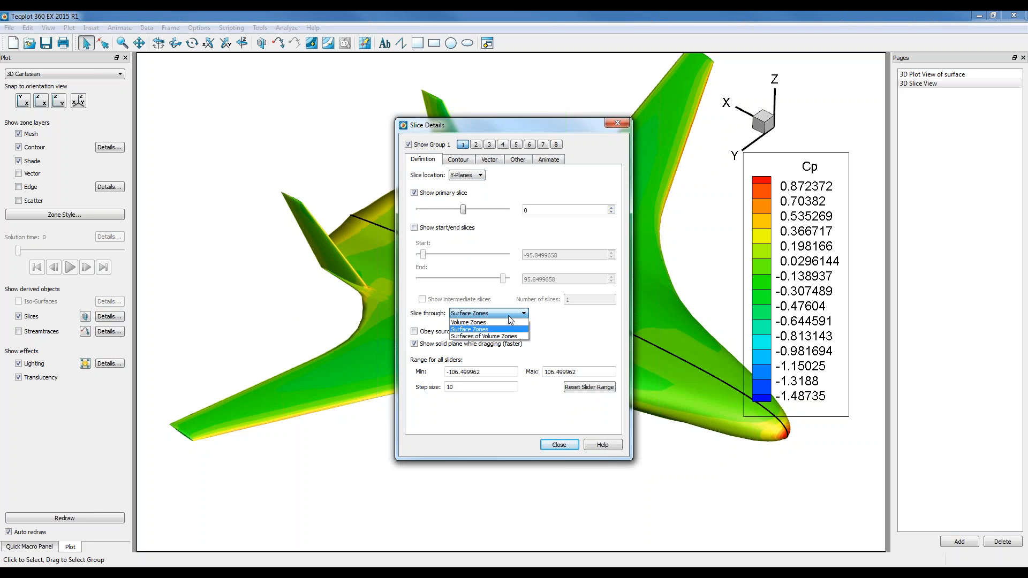
left_click(471, 330)
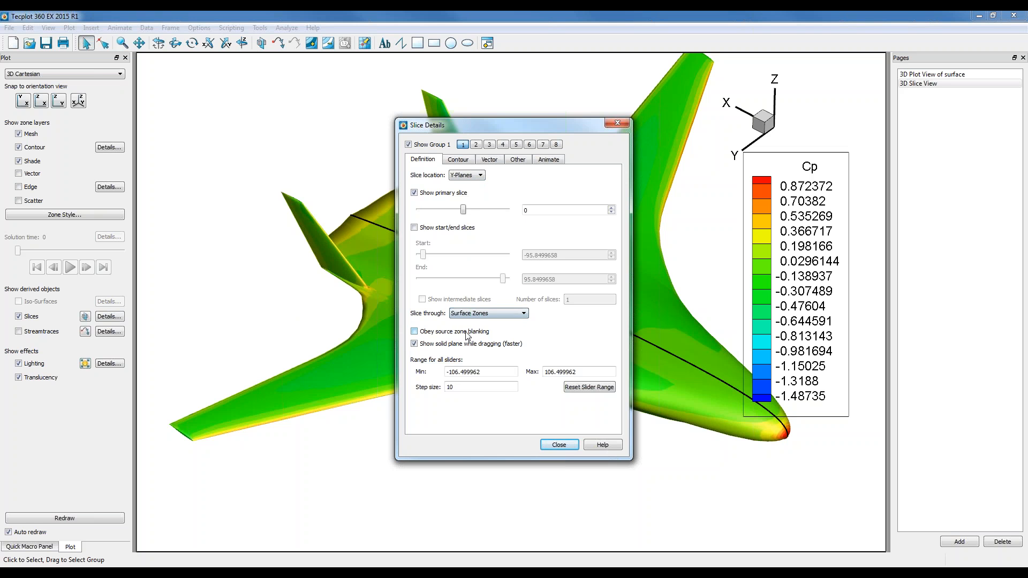
- Show start and end slices at about Y = 101.39 and 45.79 on one wing, and hide the primary slice
left_click_drag(464, 209, 505, 210)
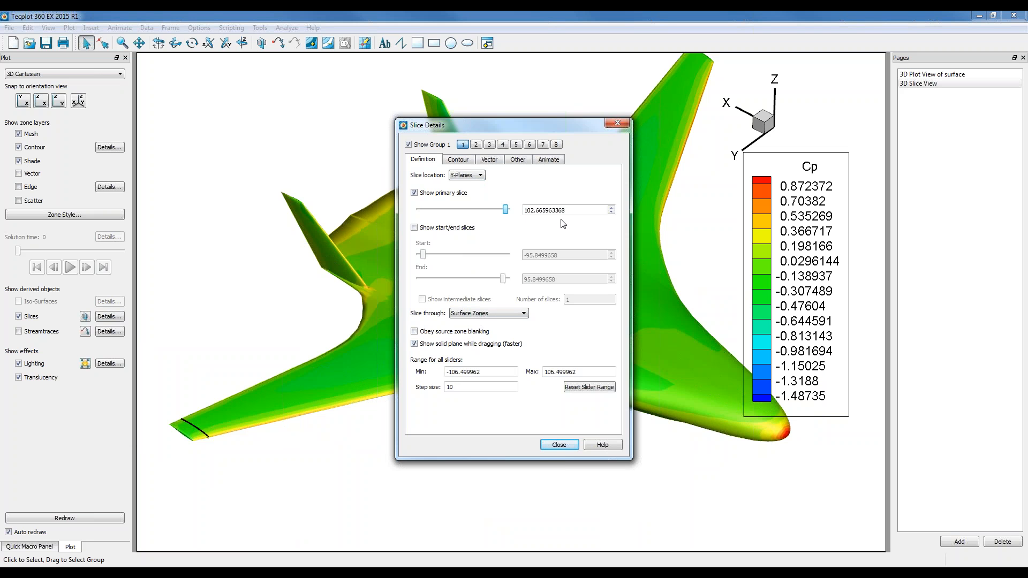
left_click(458, 229)
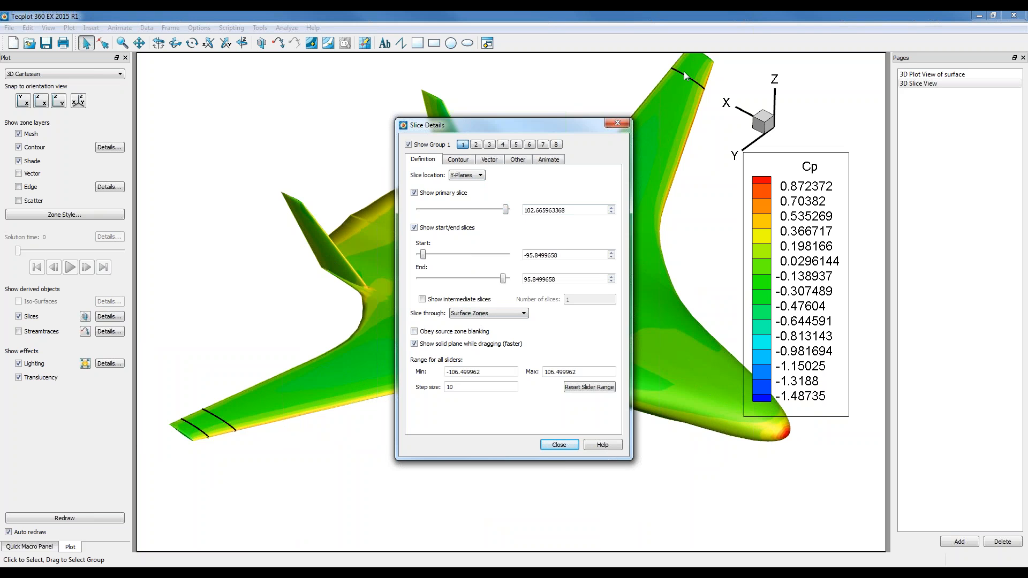
left_click_drag(504, 278, 483, 285)
left_click_drag(422, 255, 505, 255)
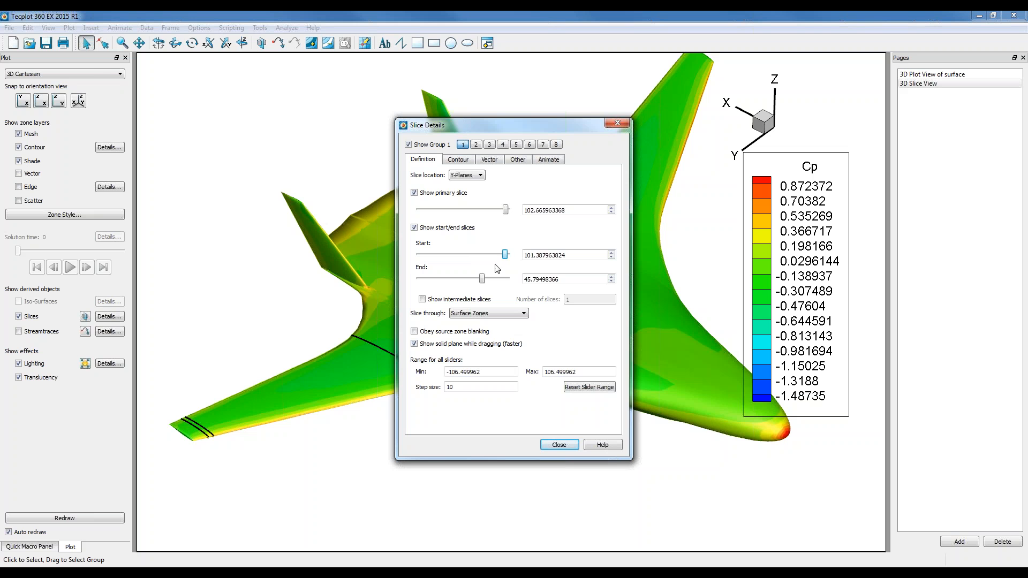
left_click(435, 194)
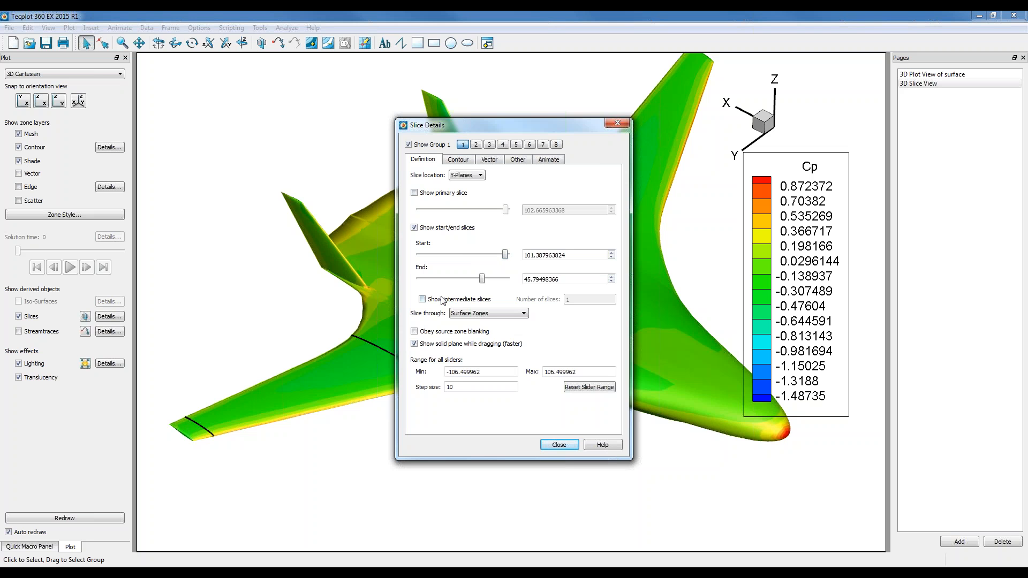
- Show 3 intermediate slices between the start and end slices, and move the slice settings clear of the wing
left_click(422, 299)
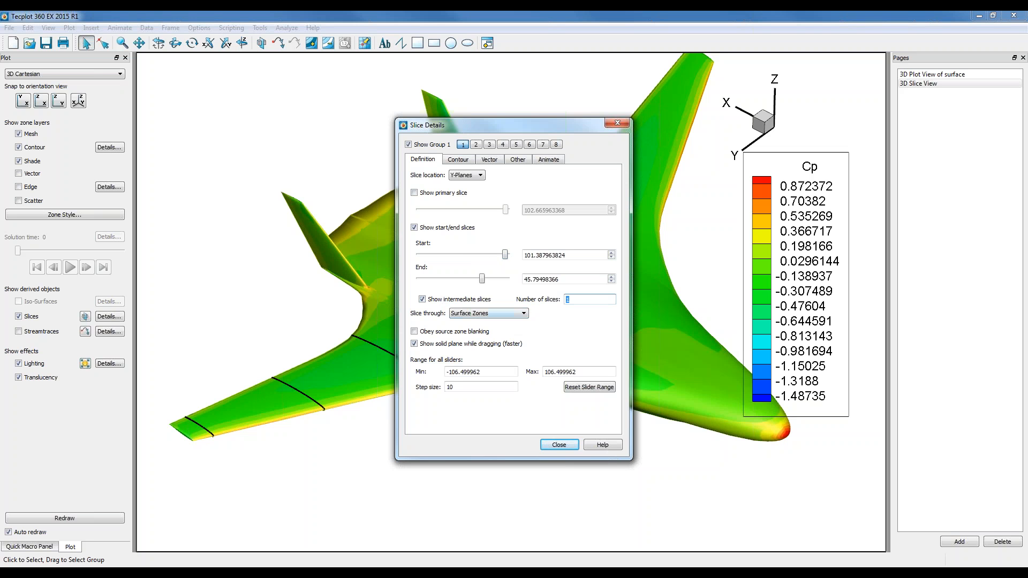
type("3")
key("Return")
left_click_drag(540, 123, 871, 112)
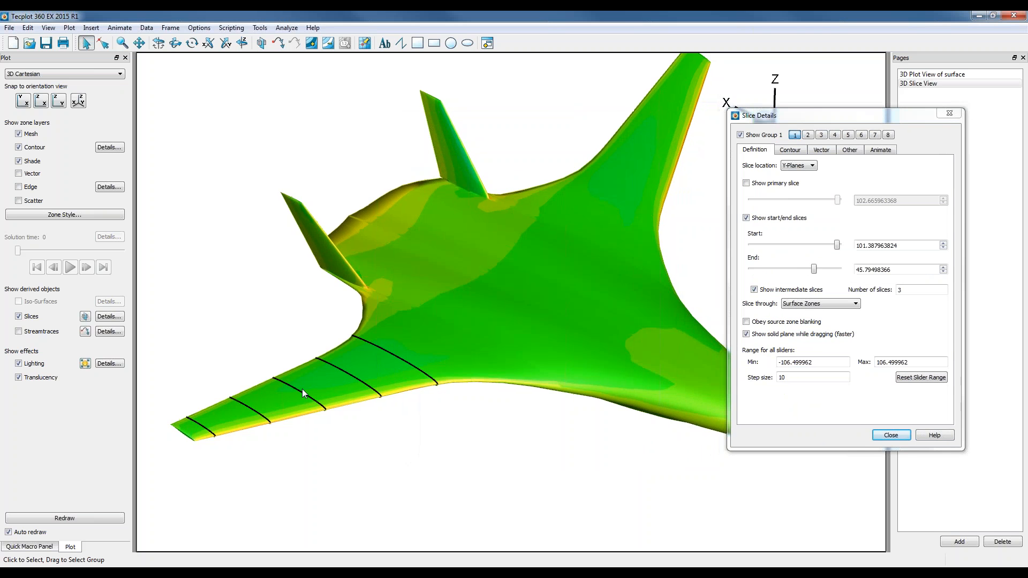
- Extract the current wing slices of slice group 1 into new zones
middle_click_drag(302, 388, 309, 348)
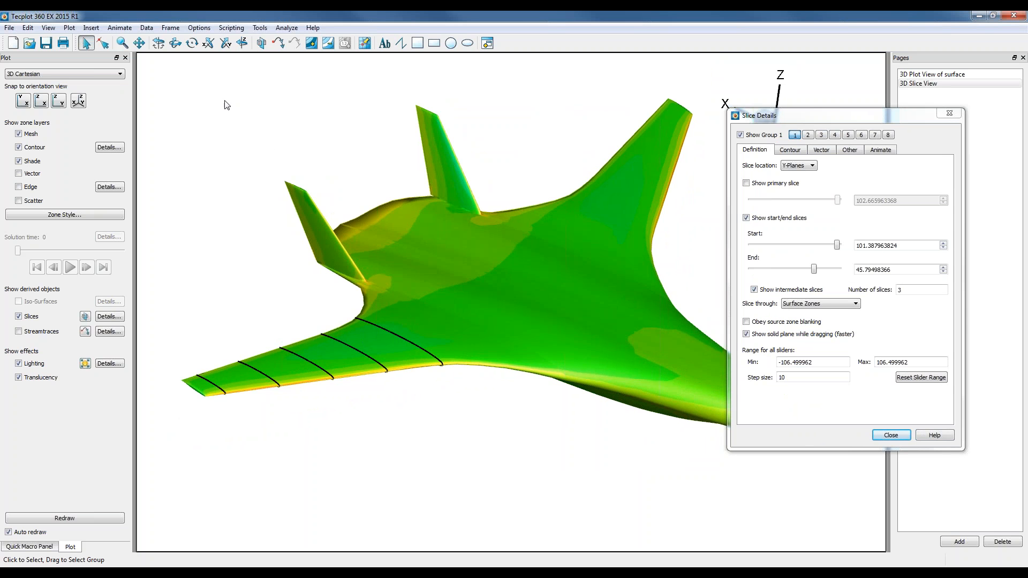
left_click(146, 28)
mouse_move(177, 75)
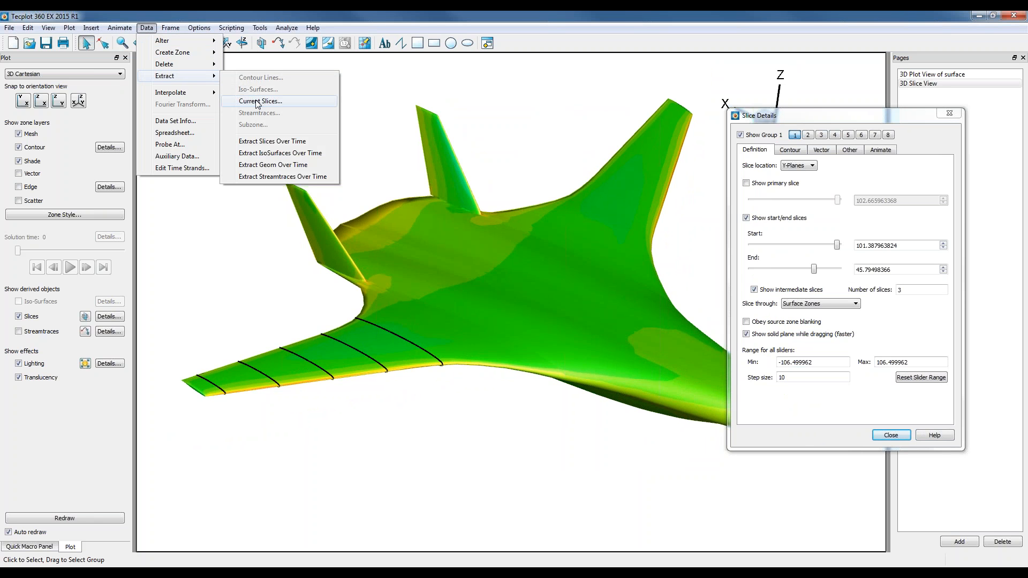
left_click(408, 345)
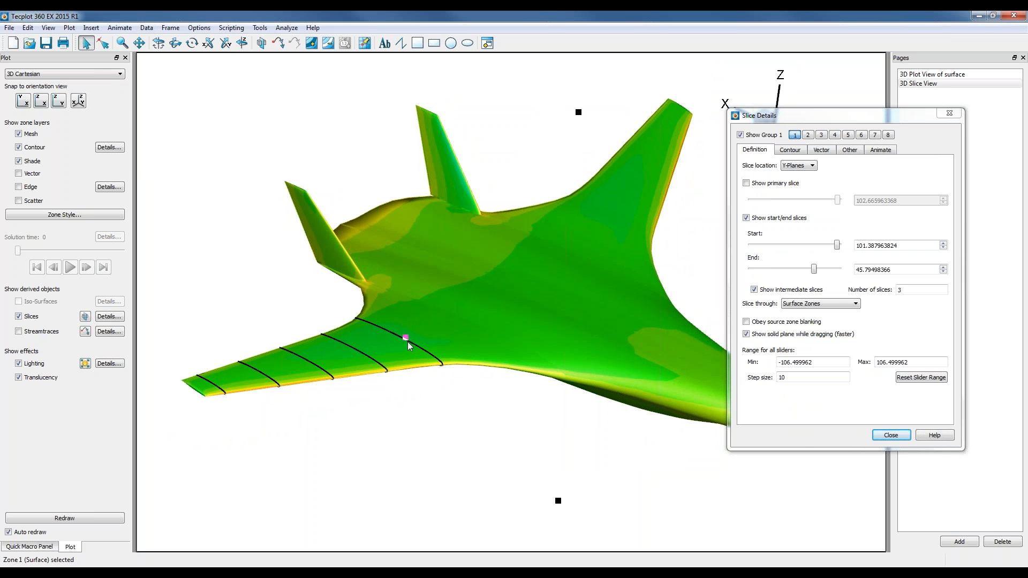
left_click(355, 351)
right_click(356, 350)
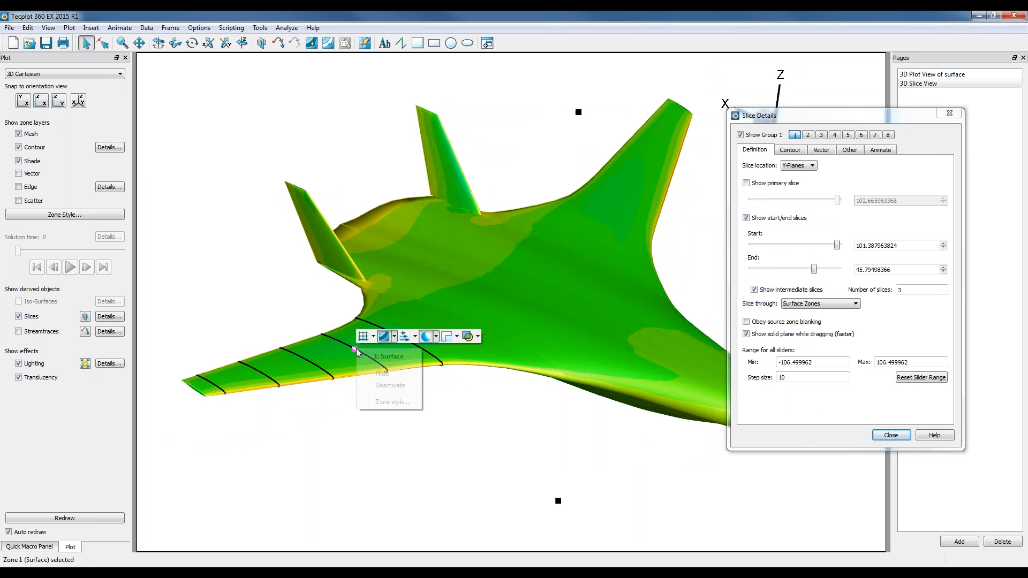
left_click(322, 365)
right_click(321, 365)
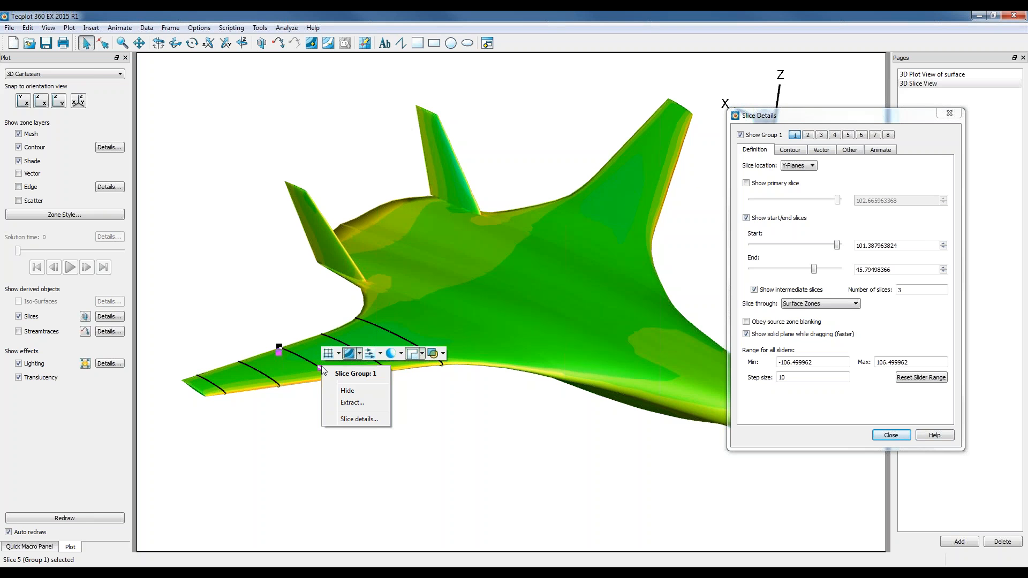
left_click(360, 406)
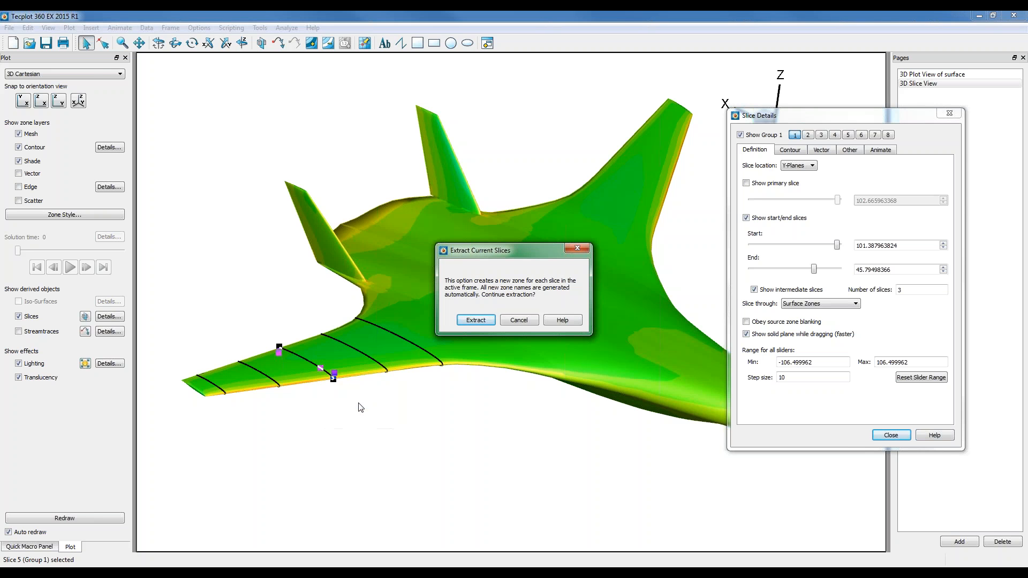
left_click(477, 320)
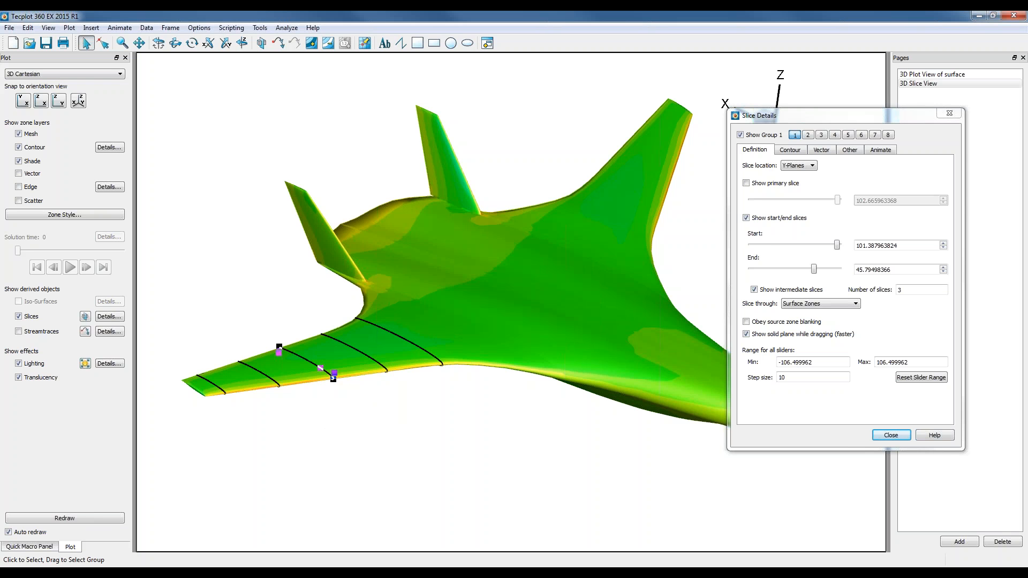
- Examine the extracted slice zones in the zone style settings, widening the zone names and enlarging the list to read them all
left_click(95, 215)
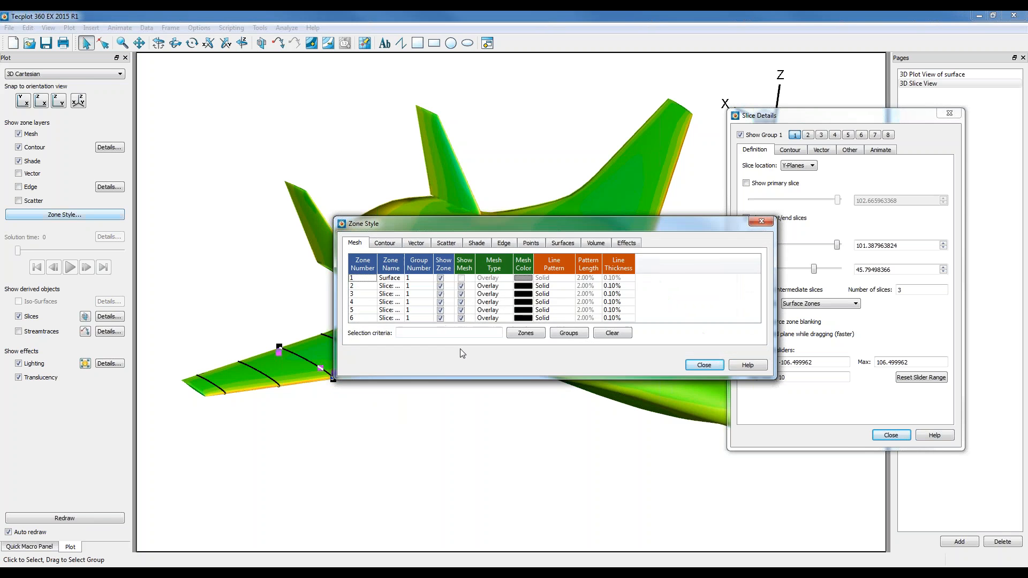
left_click_drag(405, 262, 441, 261)
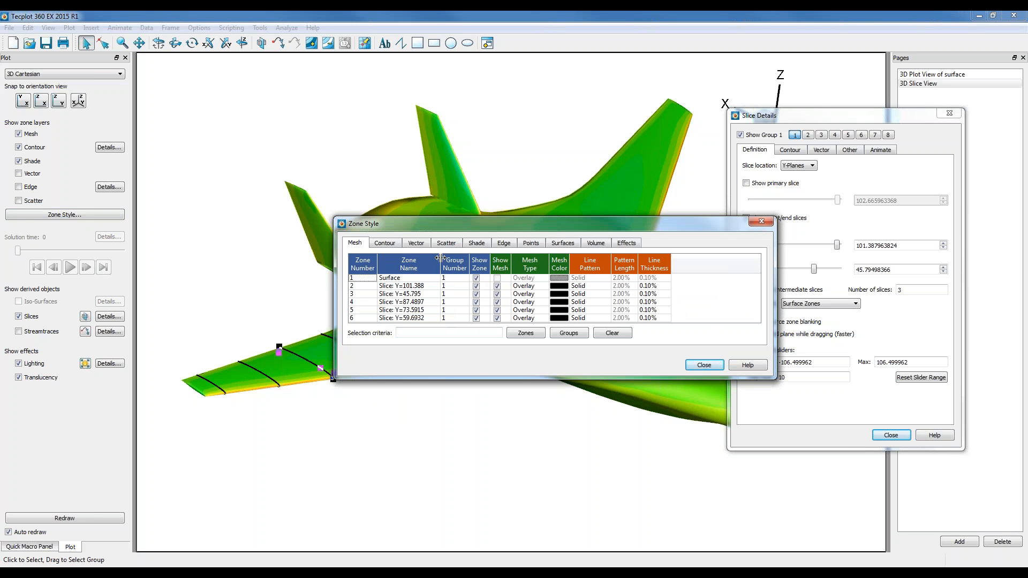
left_click(410, 287)
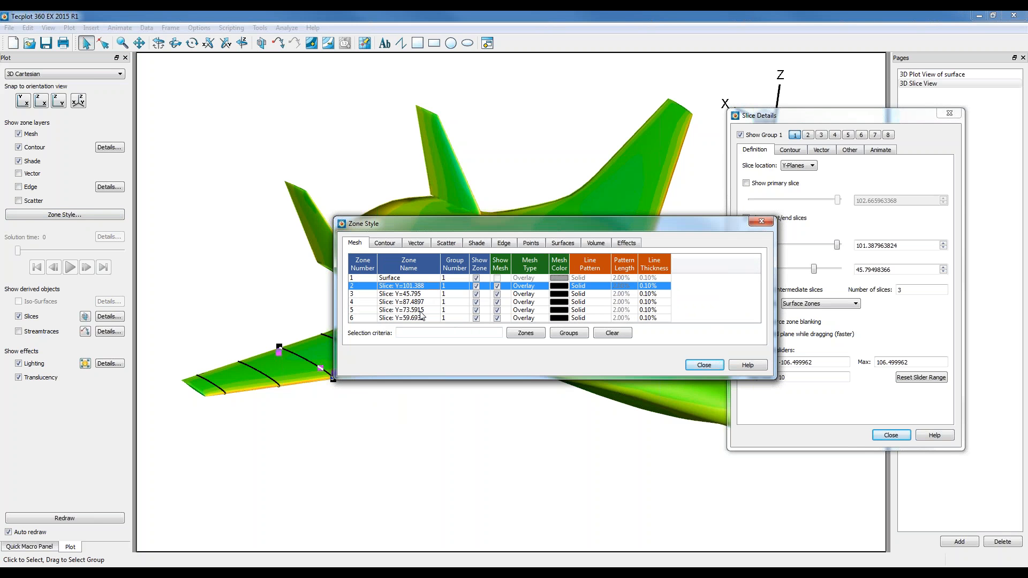
left_click(422, 319)
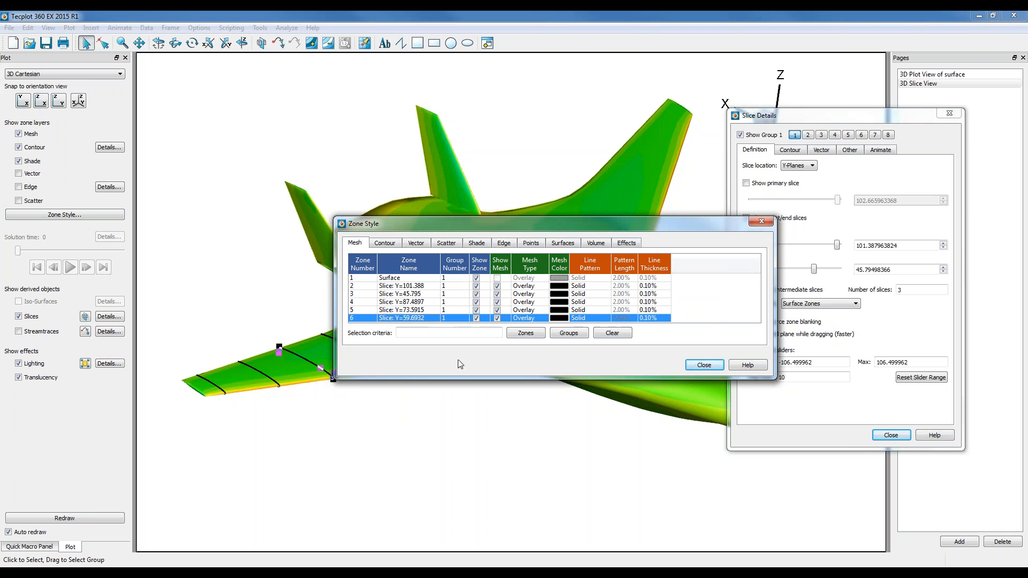
left_click_drag(544, 379, 544, 441)
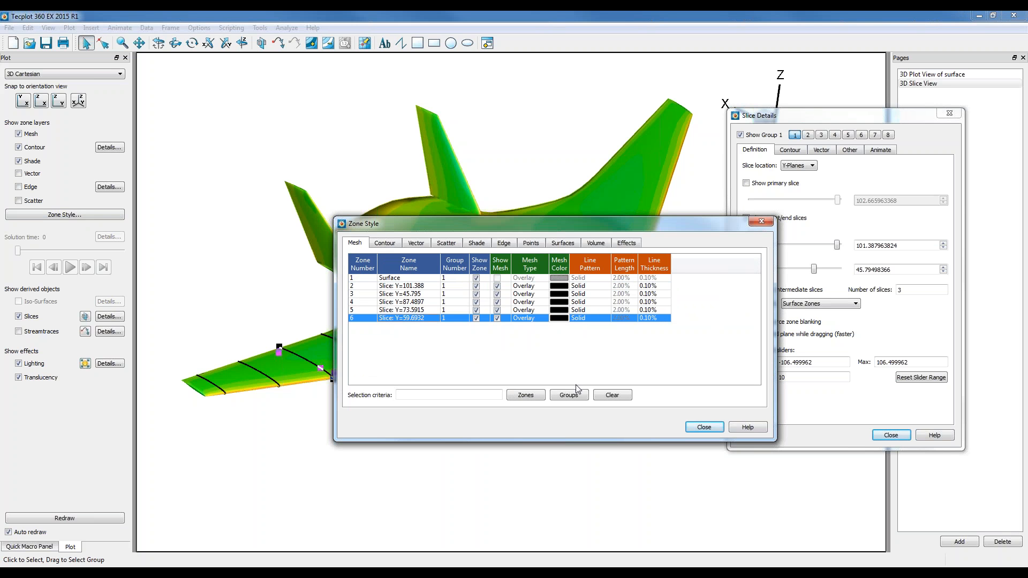
left_click_drag(892, 117, 747, 118)
- Add a new page and name it Cp Plots
left_click(969, 542)
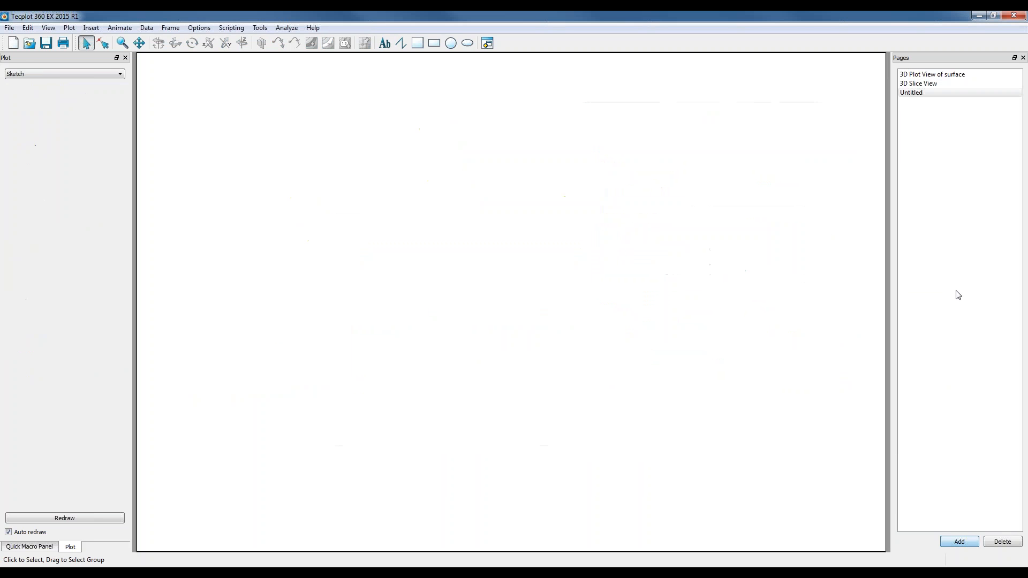
double_click(913, 93)
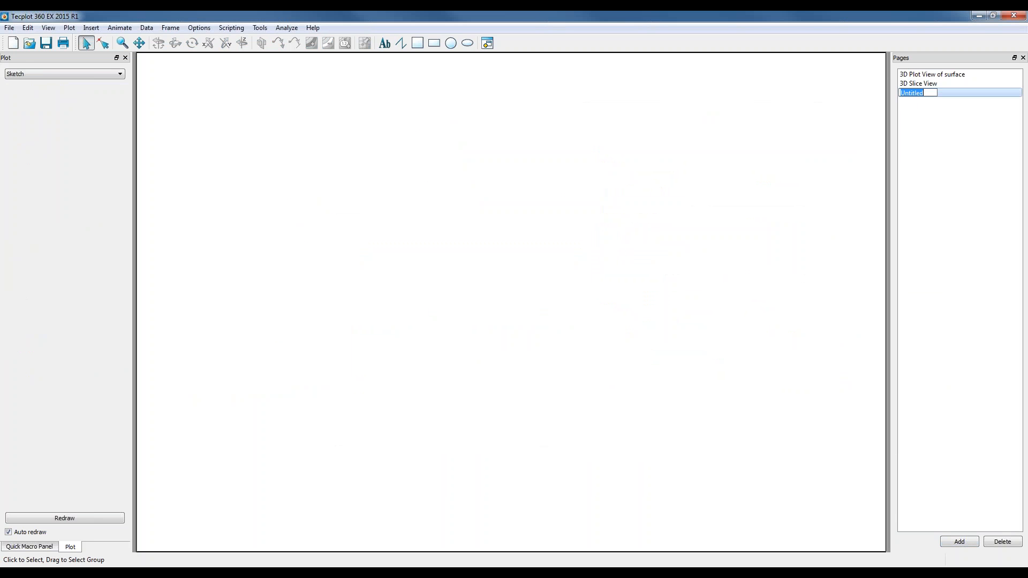
type("Cp Plots")
key("Return")
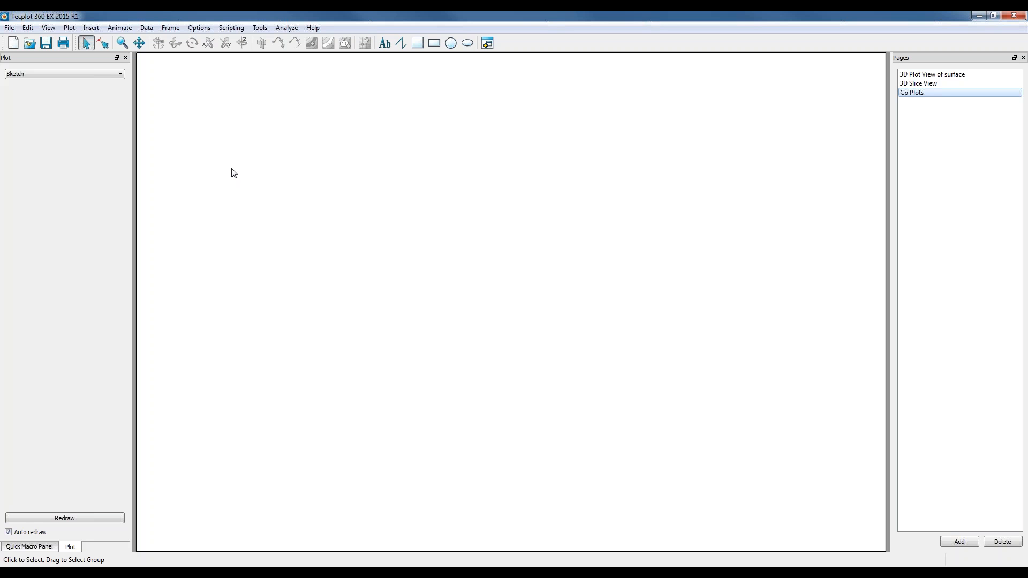
- Make the Cp Plots page an XY Line plot and map x against Cp for all linear zones
left_click(109, 75)
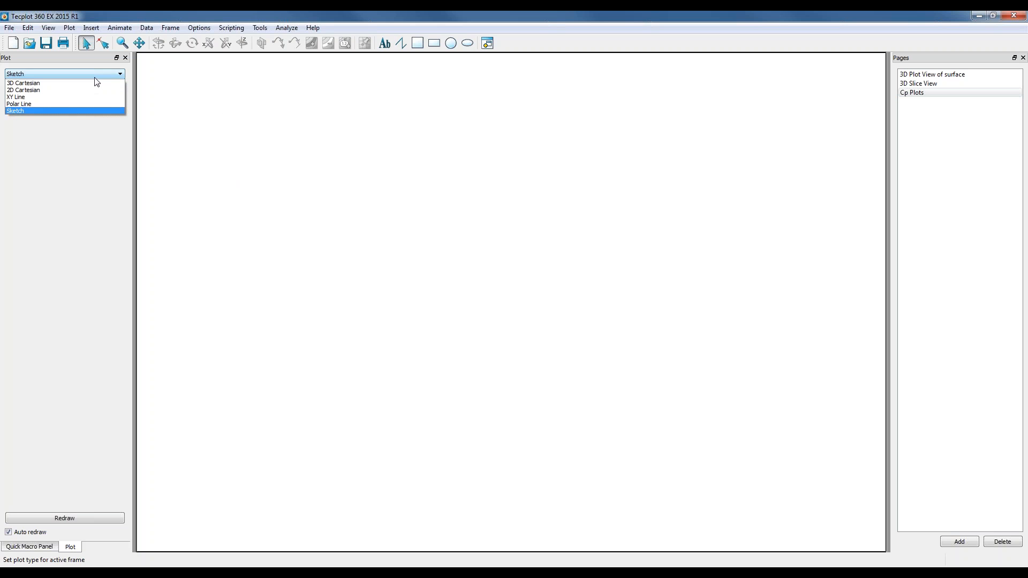
left_click(64, 97)
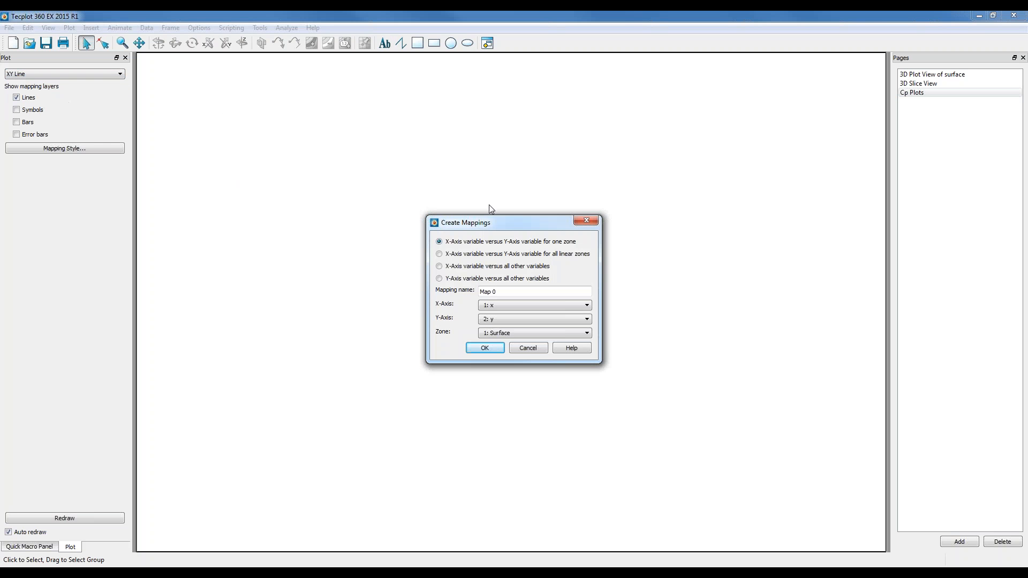
left_click_drag(497, 224, 428, 156)
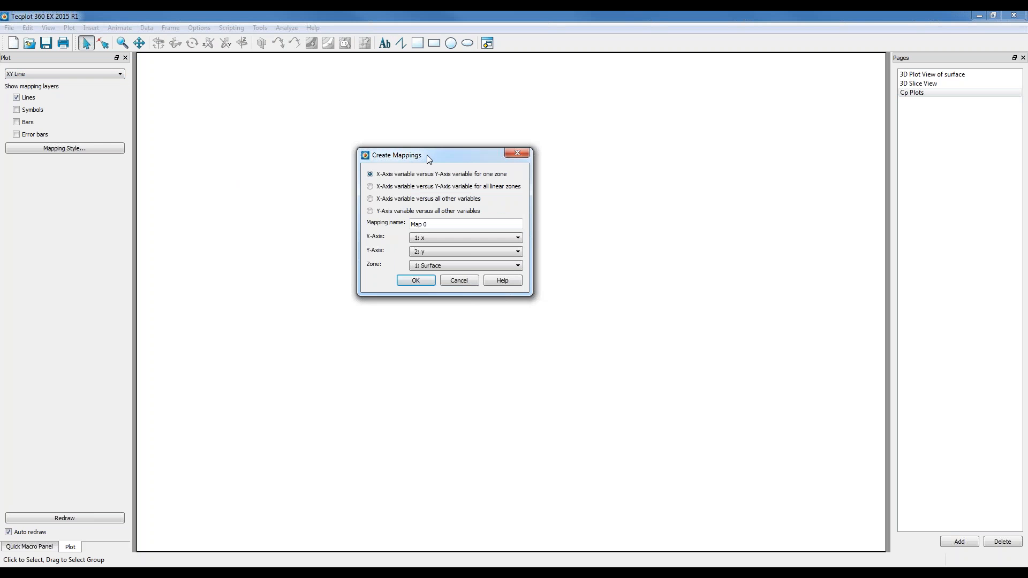
left_click(429, 192)
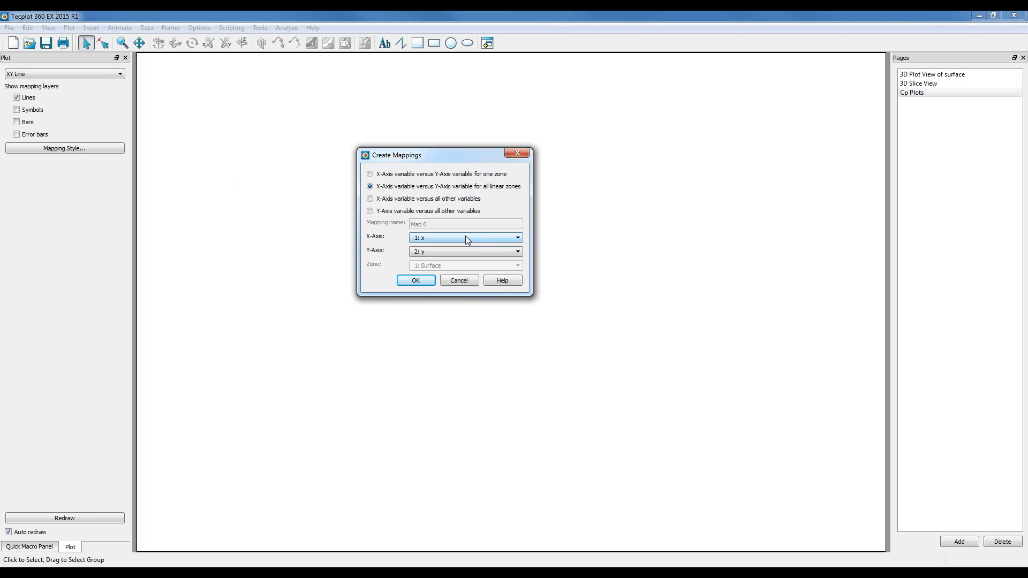
left_click(467, 250)
left_click(452, 284)
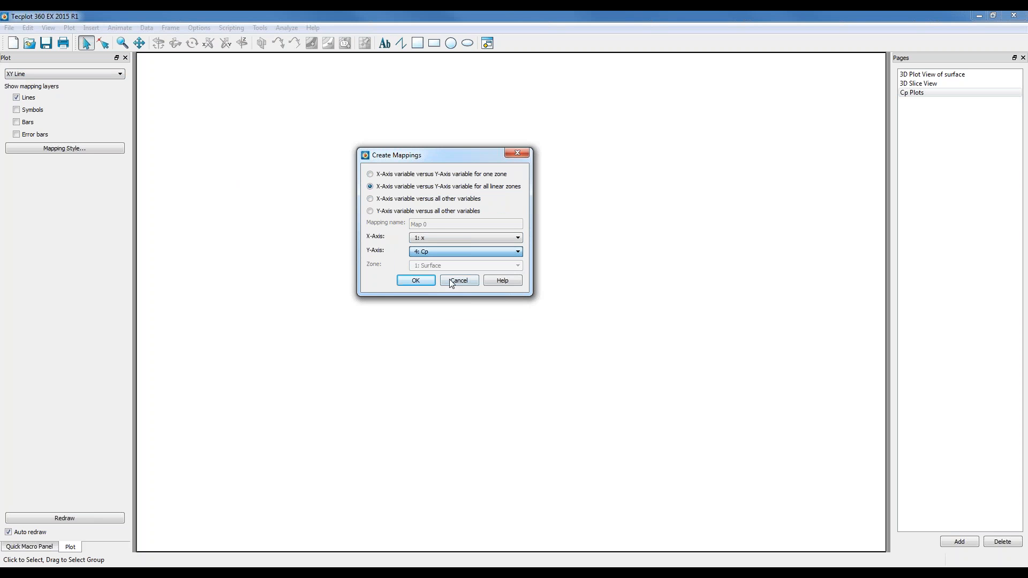
left_click(416, 280)
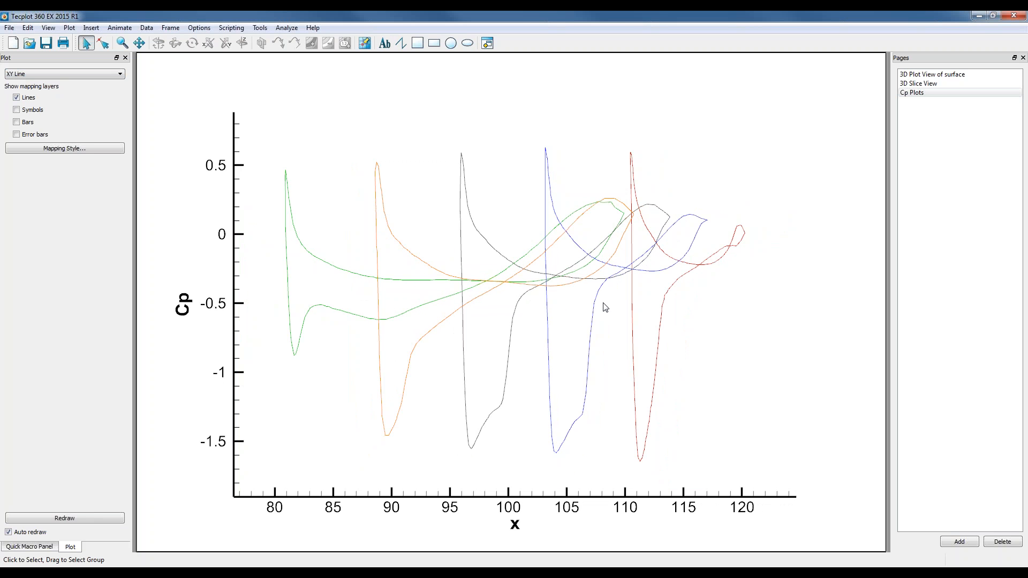
- Change the line color of the green Cp curve, slice Y=45.795, to black
right_click(305, 249)
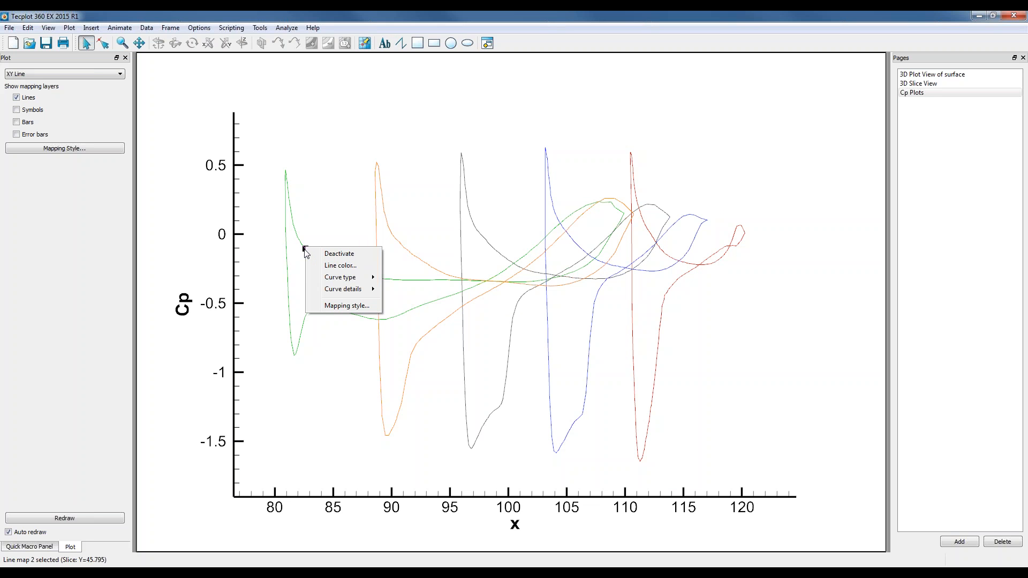
mouse_move(369, 279)
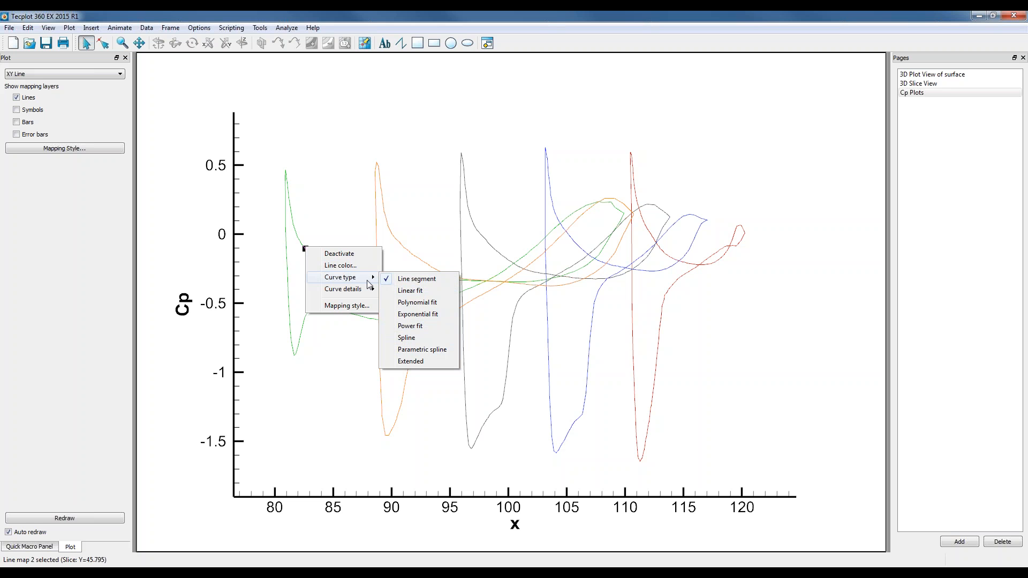
left_click(343, 266)
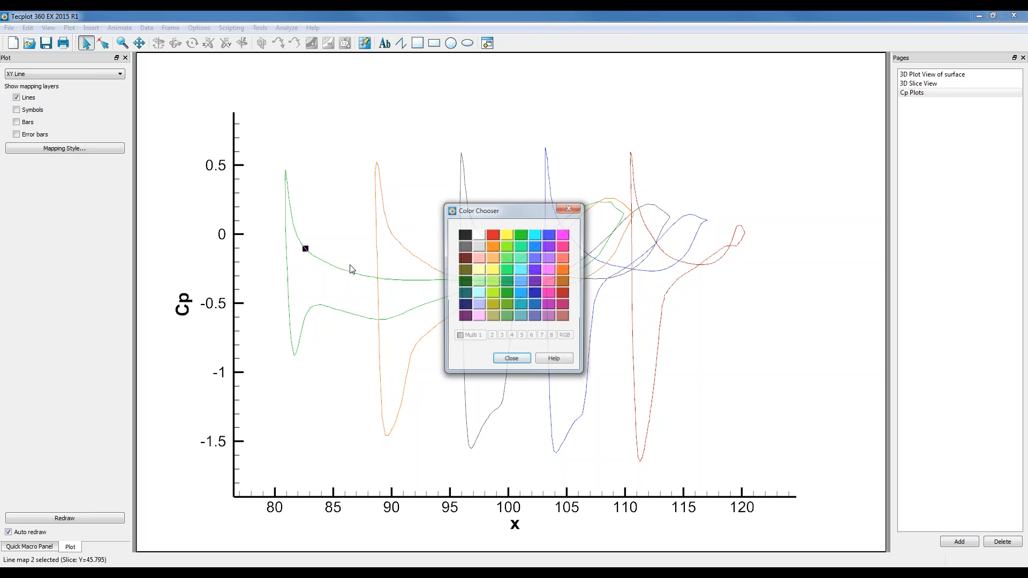
left_click(465, 236)
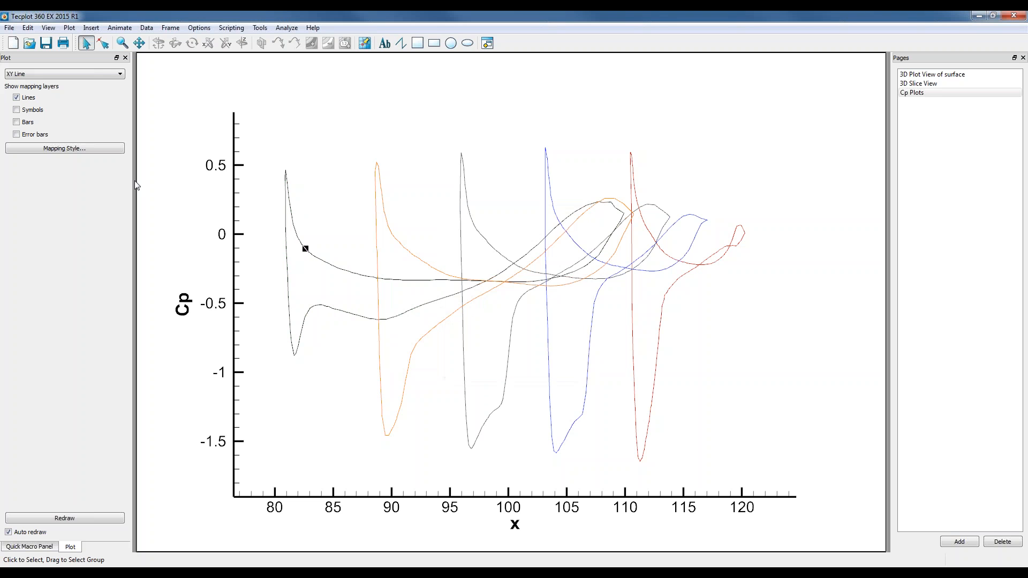
- Set the line thickness of all five slice mappings to 0.40%
left_click(97, 151)
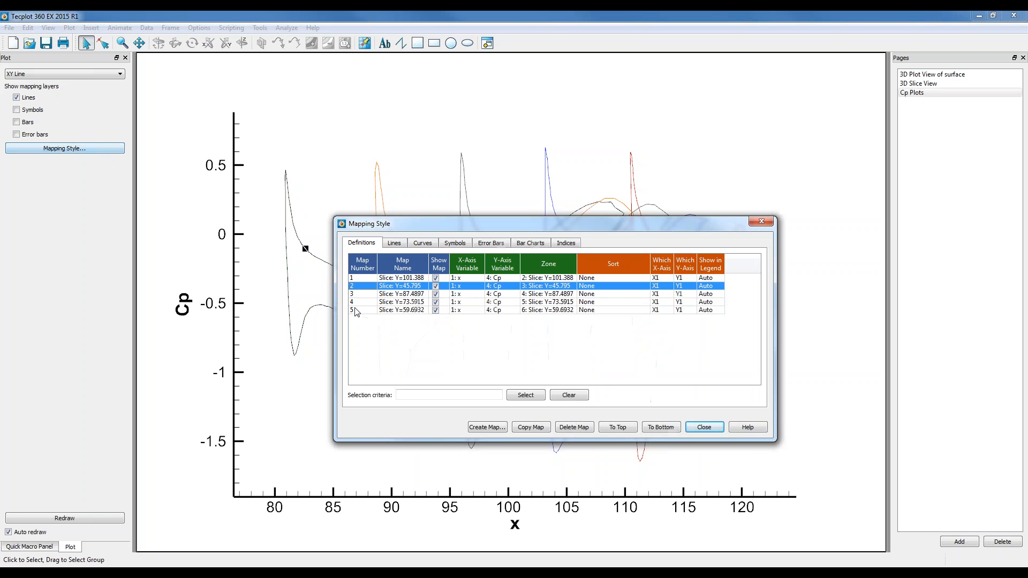
left_click_drag(518, 279, 518, 314)
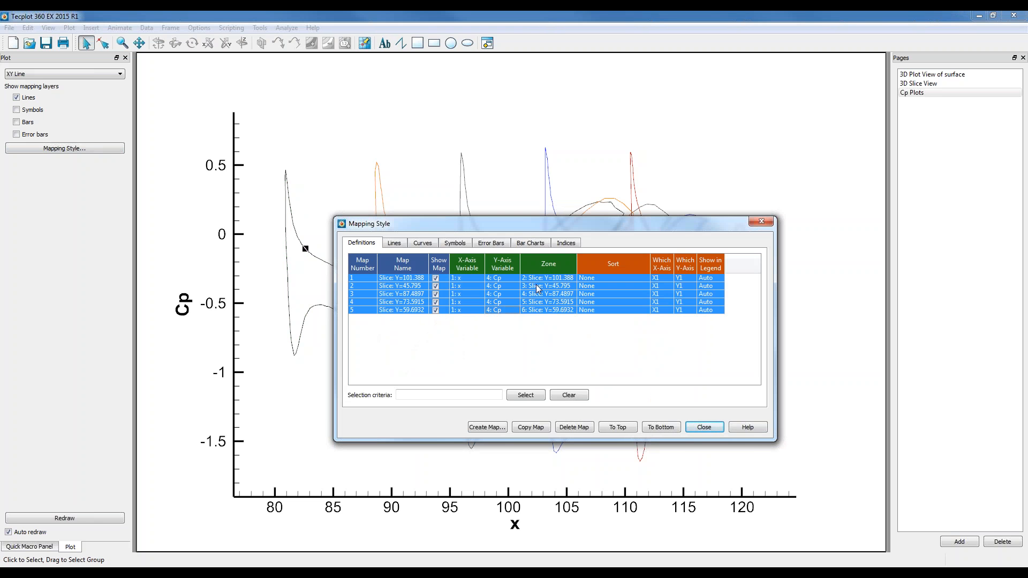
left_click(405, 245)
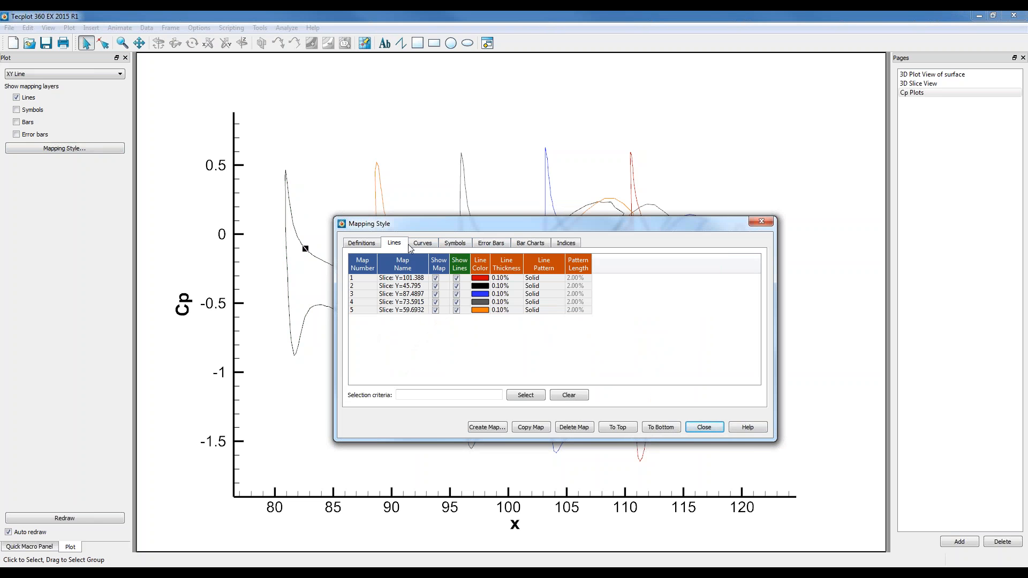
left_click(516, 282)
left_click(539, 313)
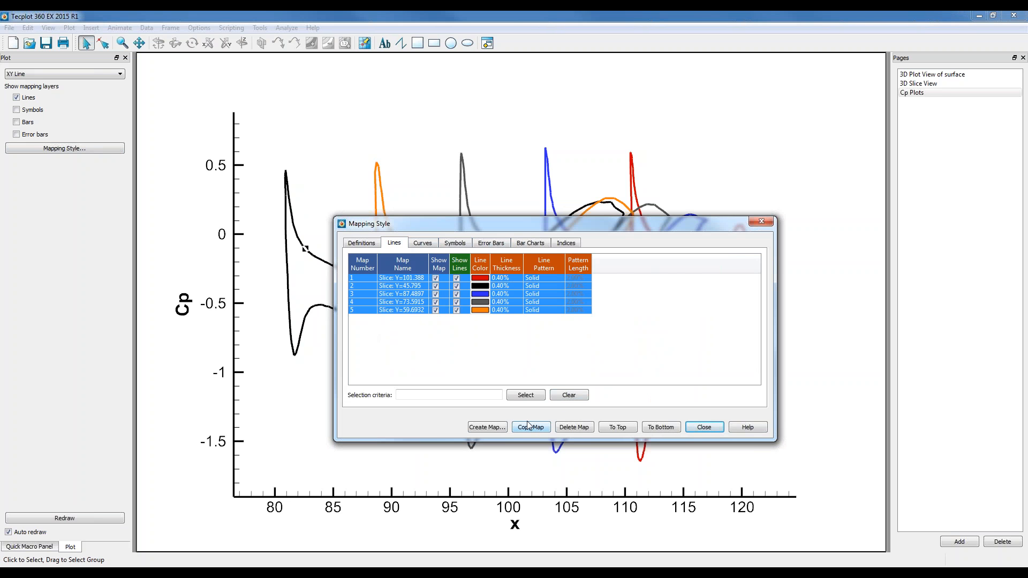
left_click(694, 427)
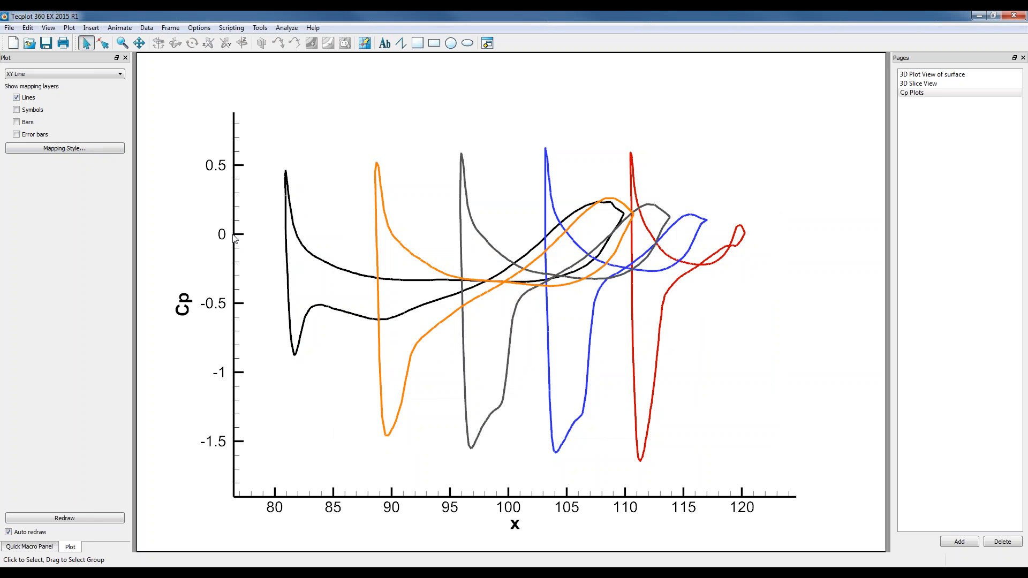
- Reverse the direction of the Cp axis (Y1)
double_click(234, 304)
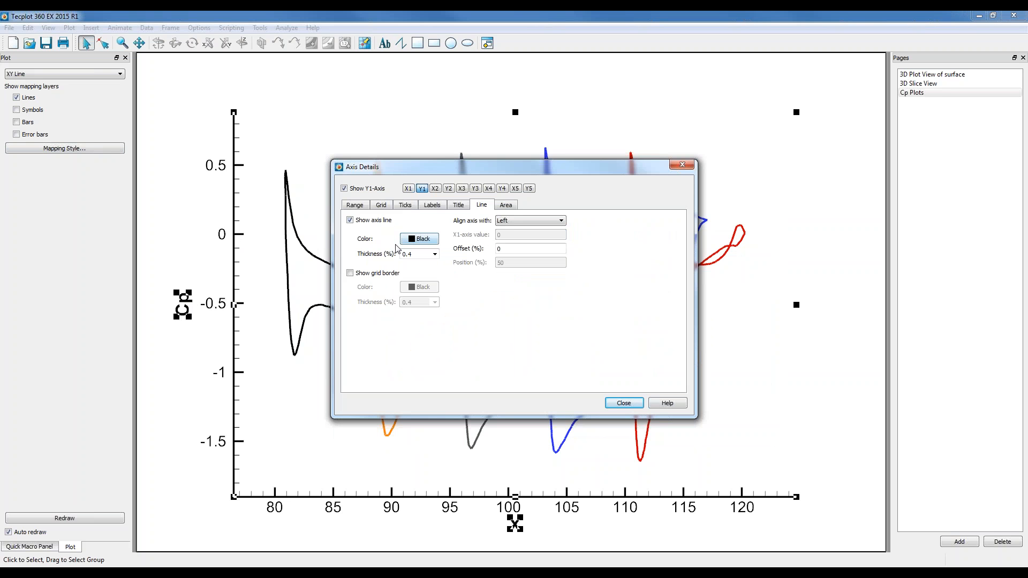
left_click(357, 206)
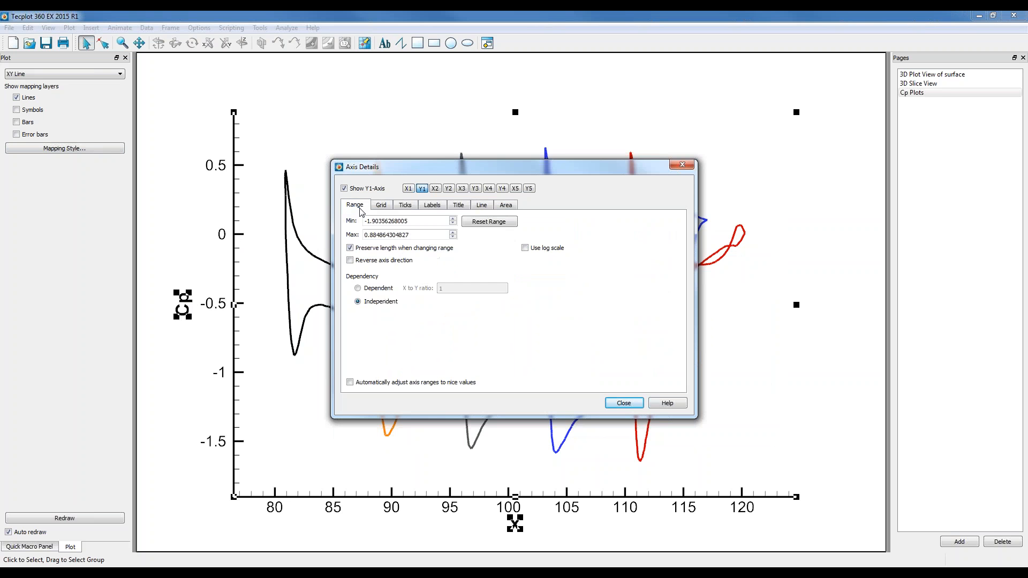
left_click(376, 262)
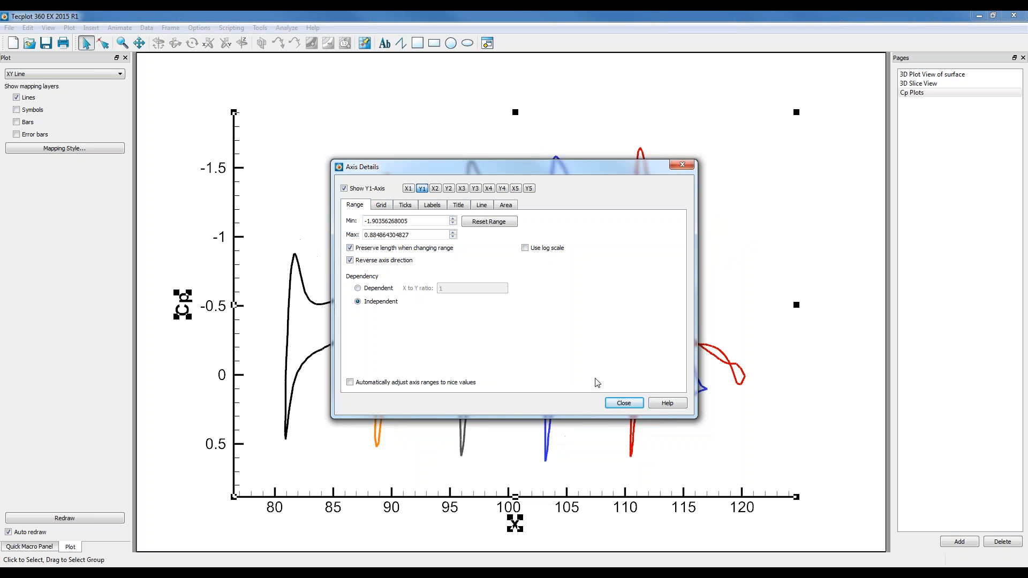
left_click(625, 404)
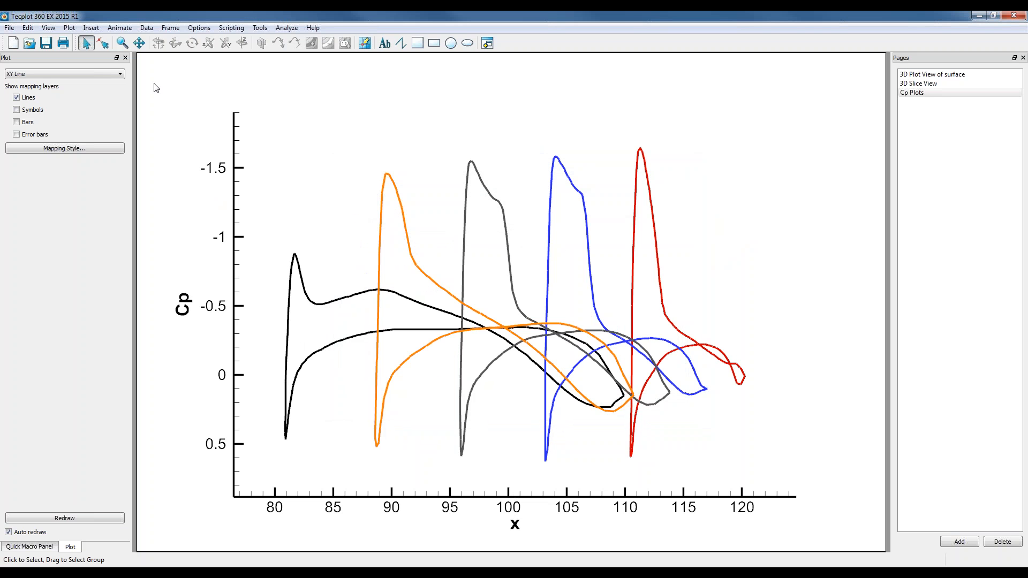
- Show the line legend with mapping names and set its box type to No box
left_click(69, 28)
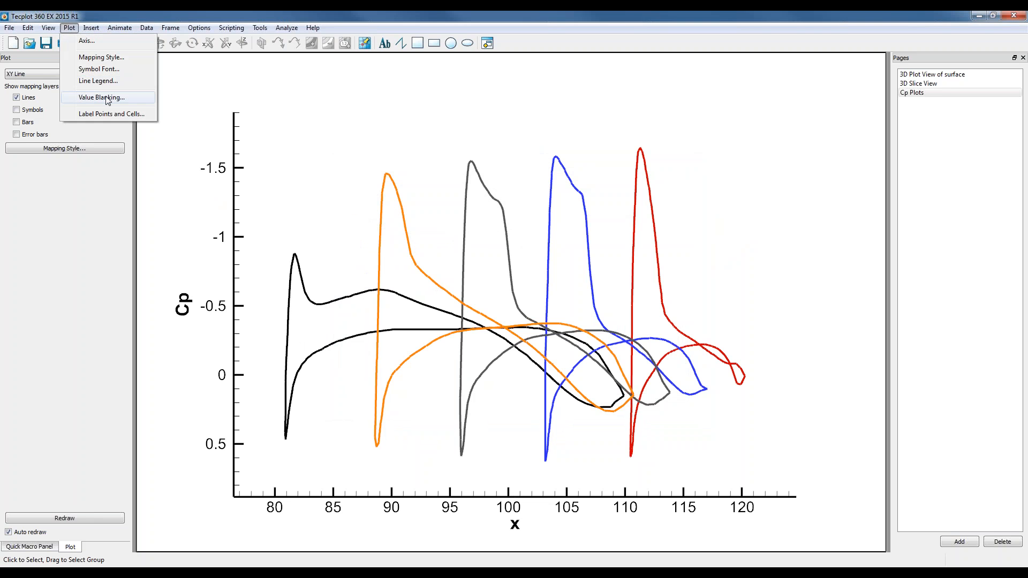
left_click(98, 80)
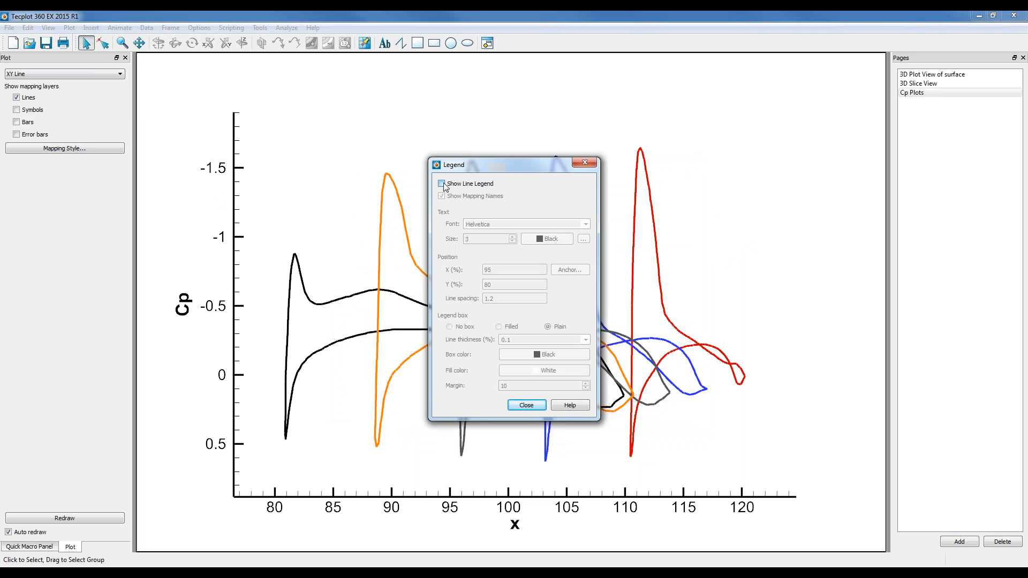
left_click(442, 184)
left_click(751, 284)
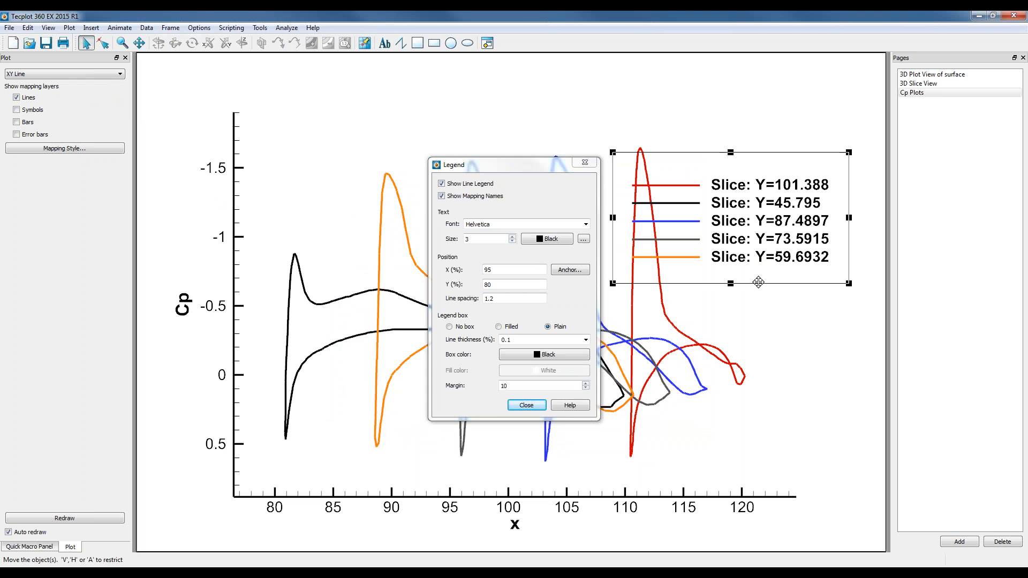
right_click(757, 282)
mouse_move(811, 301)
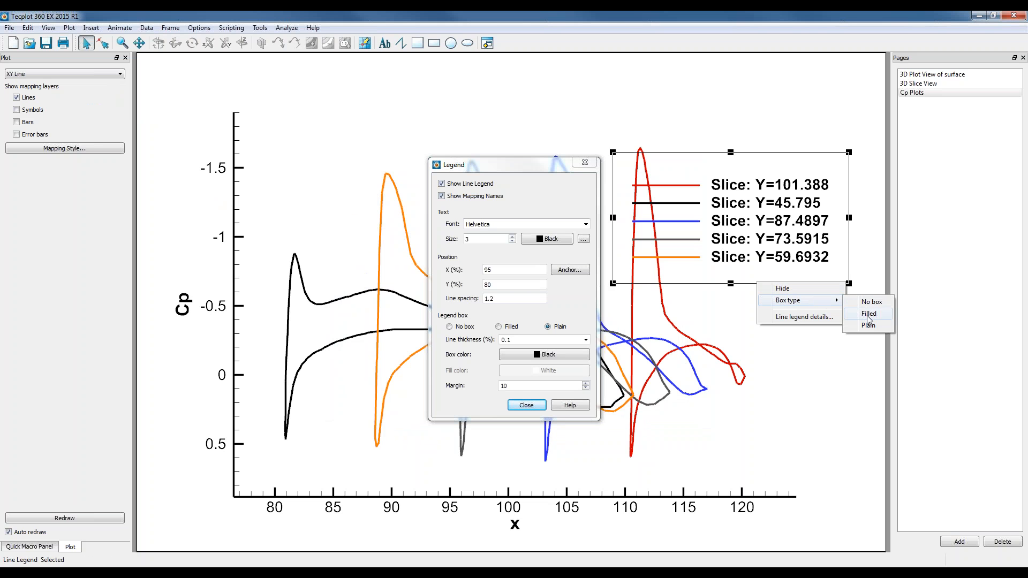
left_click(871, 302)
- Set the legend text size to 2 and move the legend above the red curve, to about X 92.5% and Y 87.5%
left_click_drag(779, 256, 817, 290)
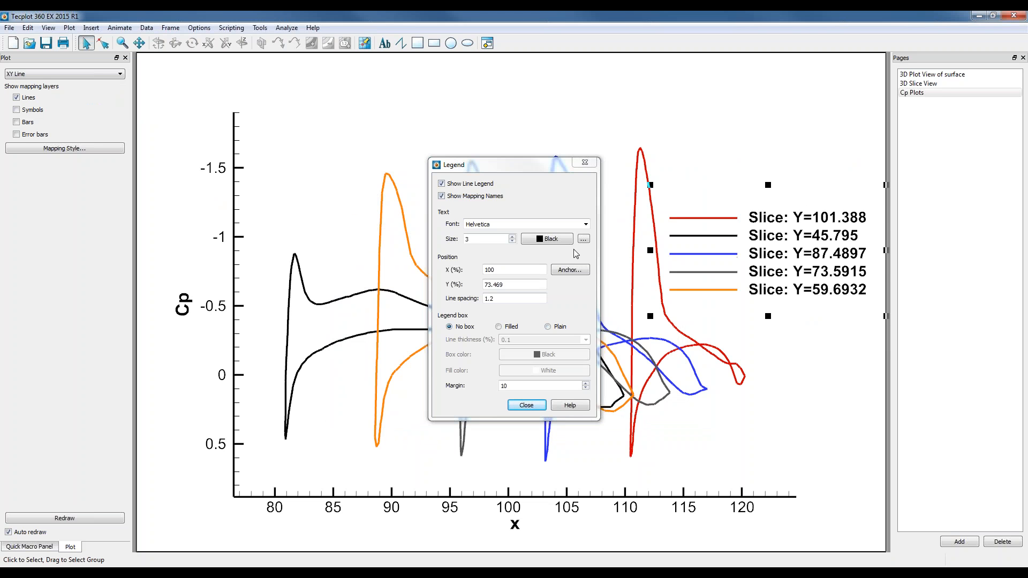
left_click(513, 241)
left_click(512, 241)
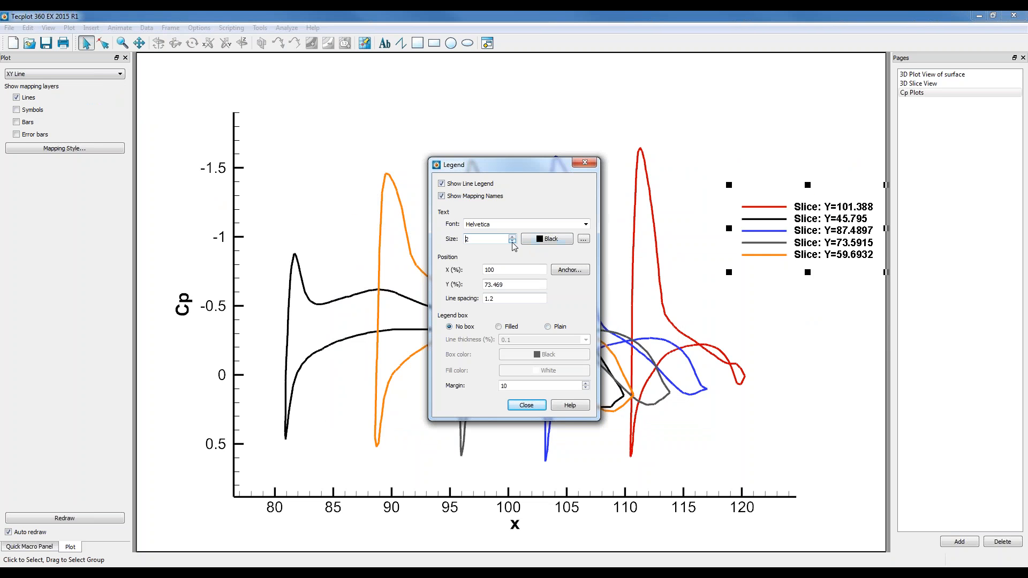
left_click(513, 237)
left_click_drag(786, 253, 731, 189)
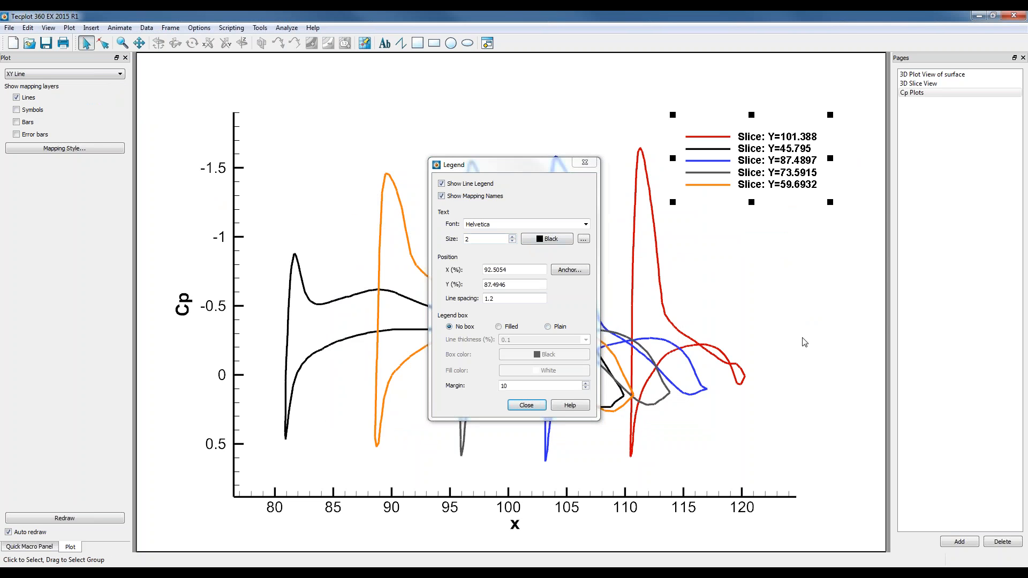
left_click(541, 405)
- Review the 3D Plot View of surface and 3D Slice View pages, and return to the Cp Plots page
left_click(940, 77)
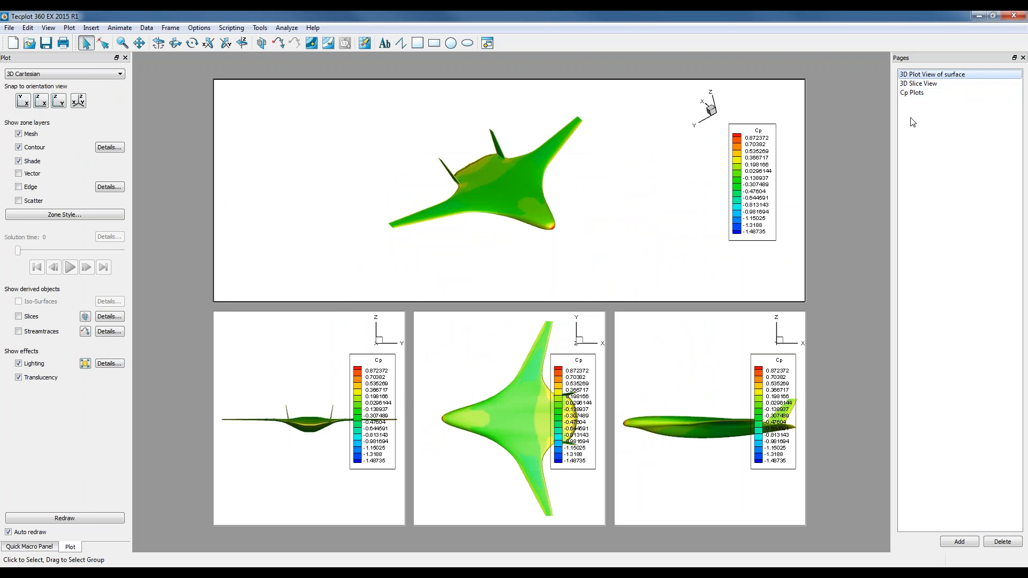
left_click(918, 83)
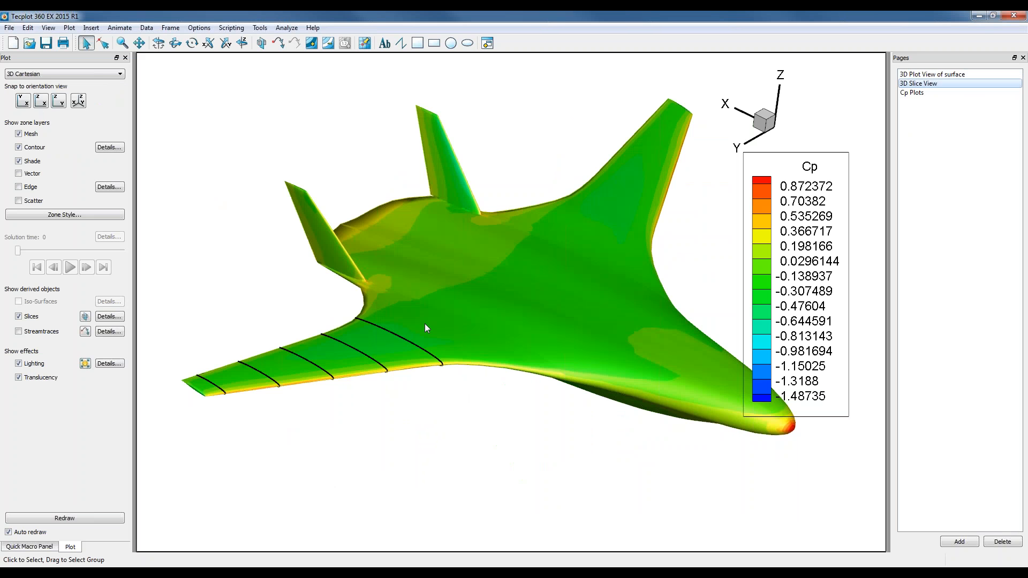
left_click(915, 94)
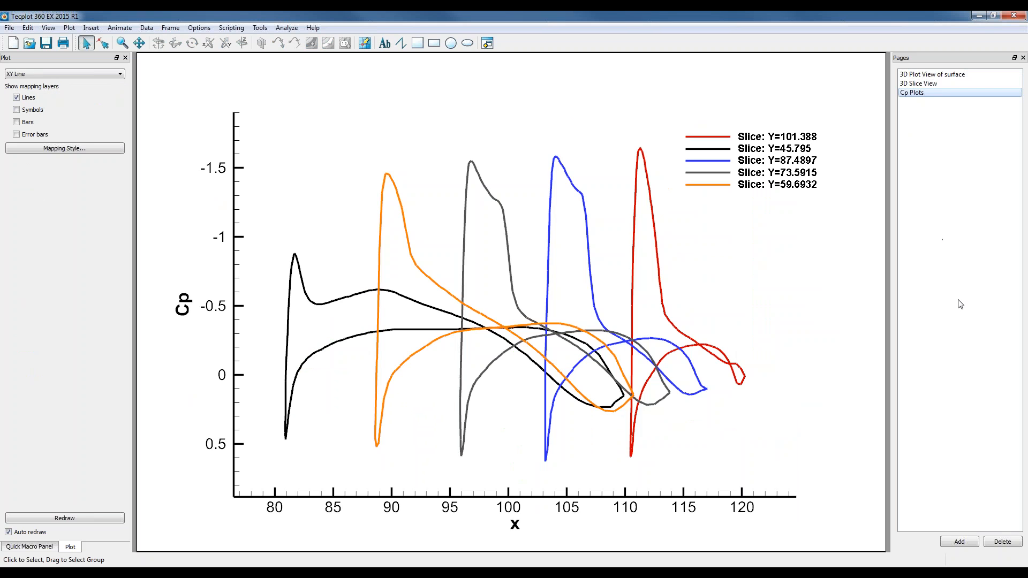
- Add a new page and name it Re History
left_click(959, 542)
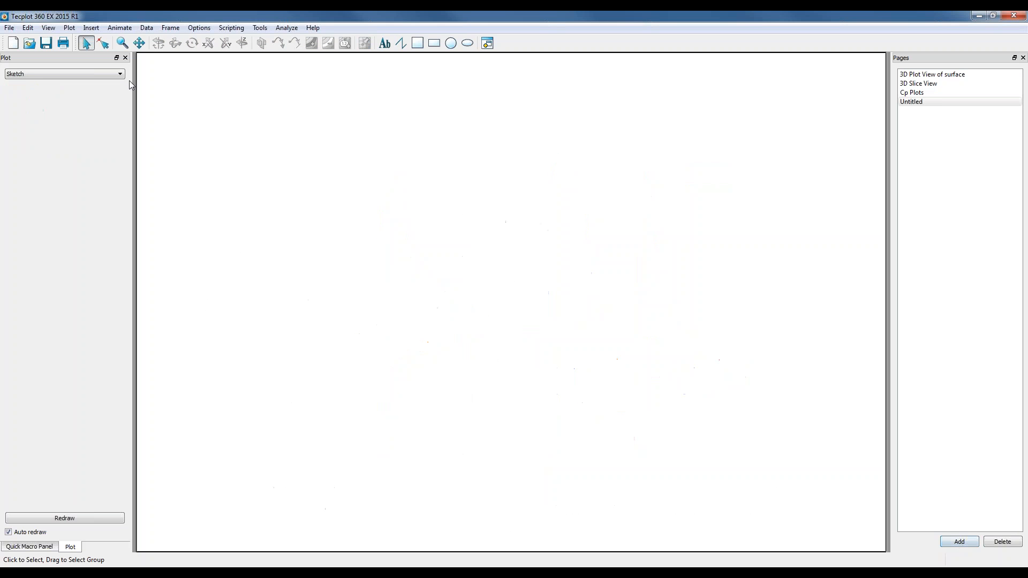
double_click(936, 103)
type("Re History")
key("Return")
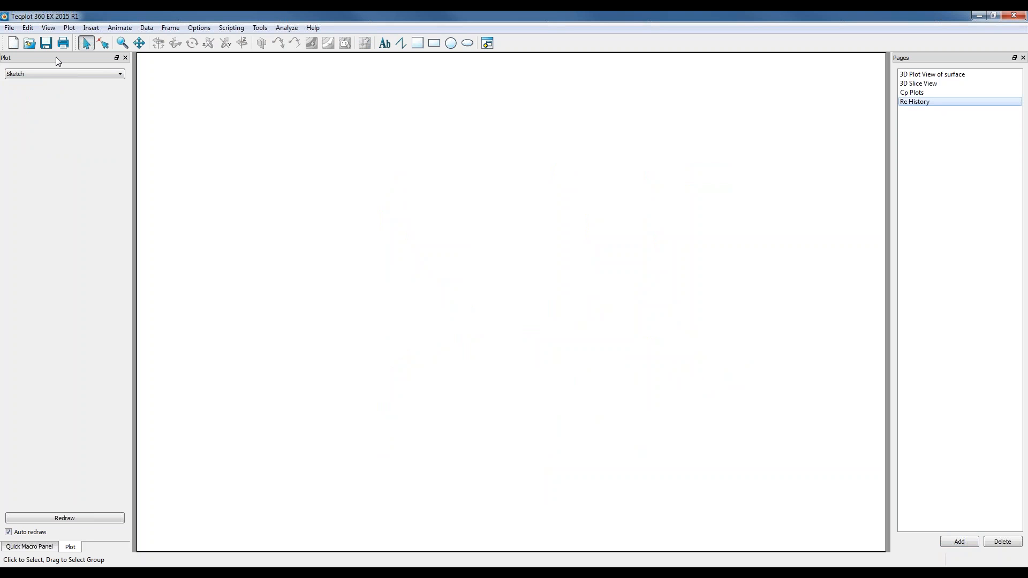
- Load history.dat from the Mach00.80_Alpha00.00_Beta00.00 folder into the Re History page
left_click(28, 45)
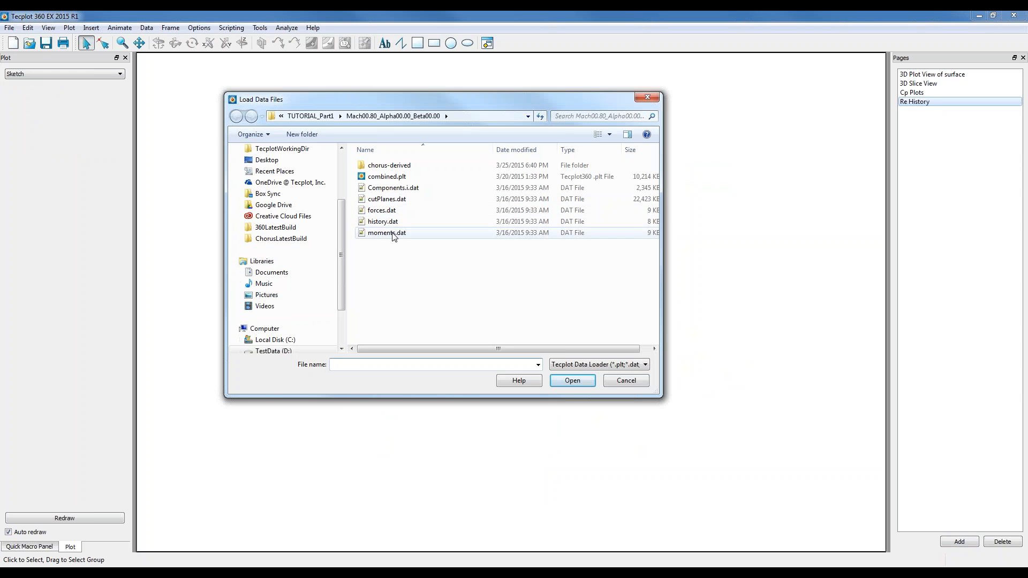
left_click(391, 222)
left_click(594, 382)
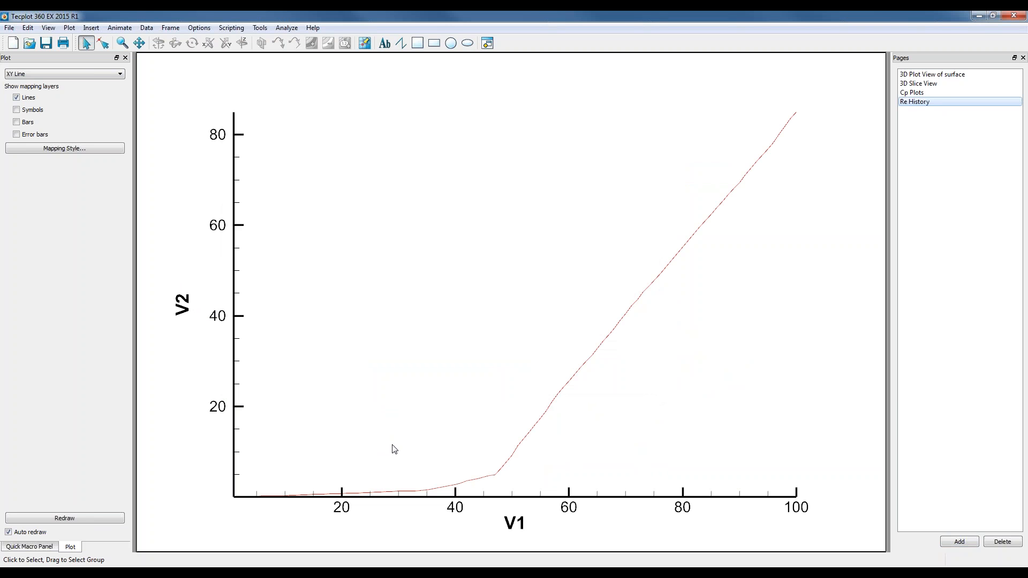
- Set the Y-axis variable of the first line mapping on the Re History page to 3: V3
left_click(88, 148)
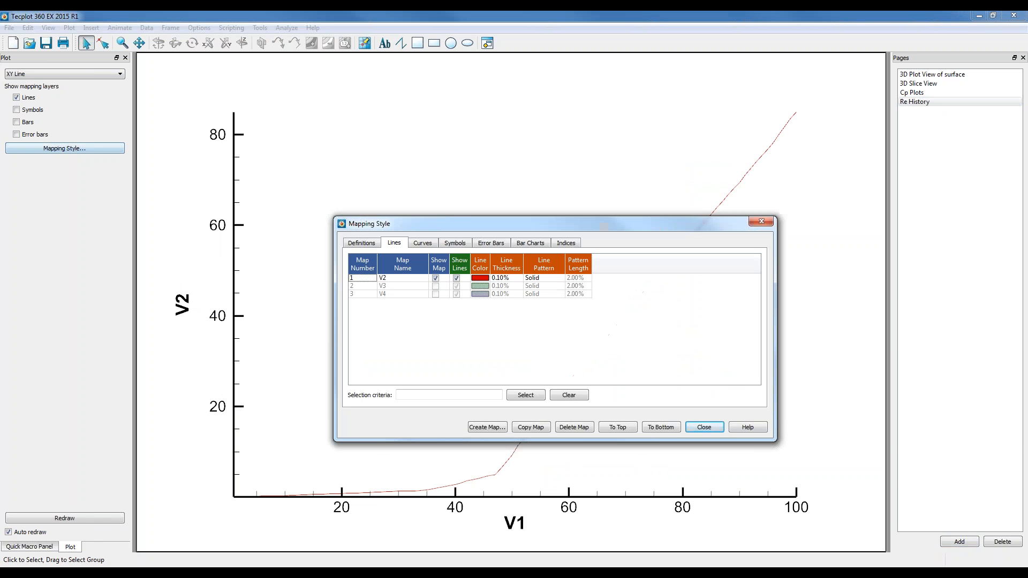
double_click(419, 278)
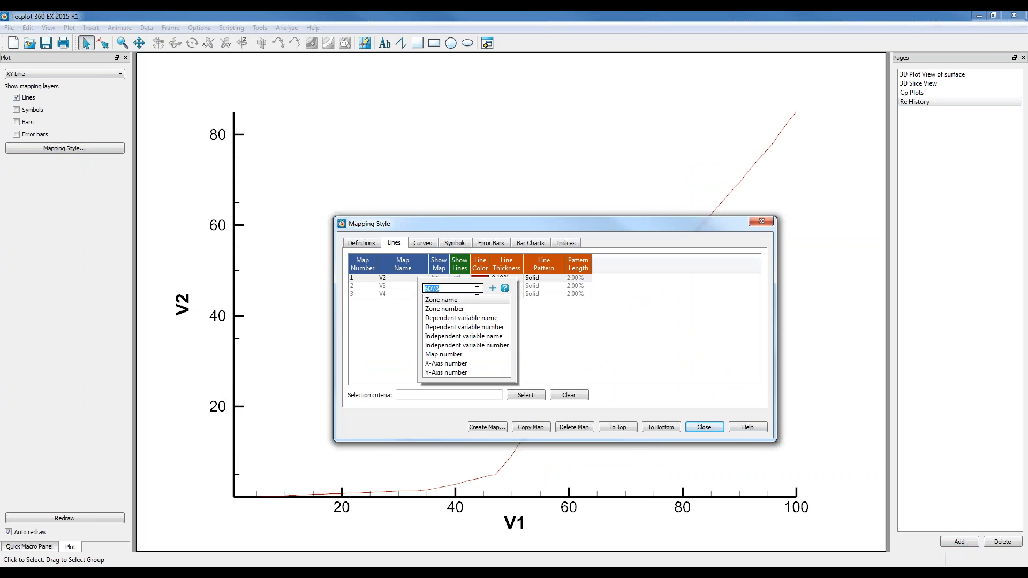
left_click(662, 339)
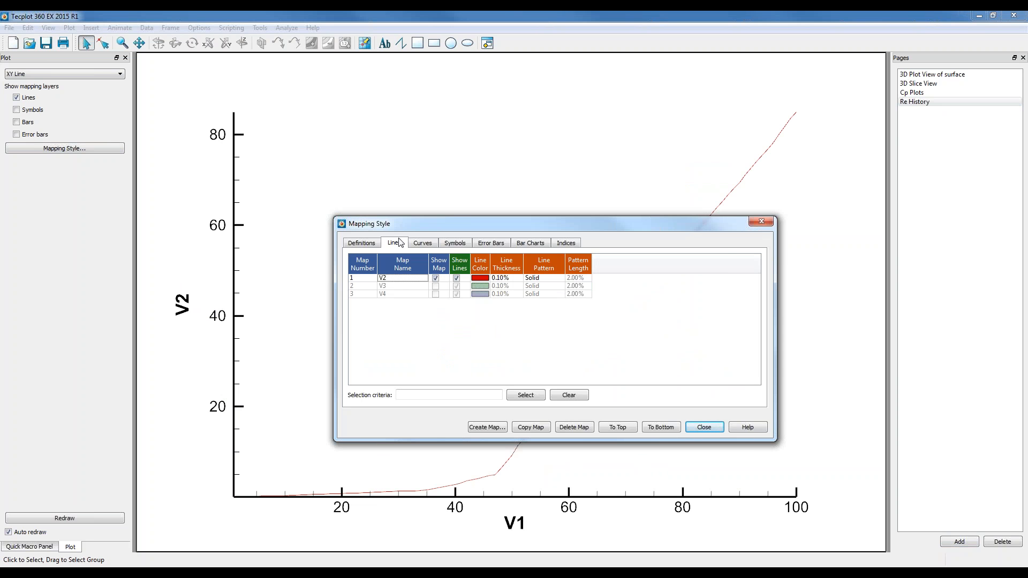
left_click(378, 246)
double_click(498, 280)
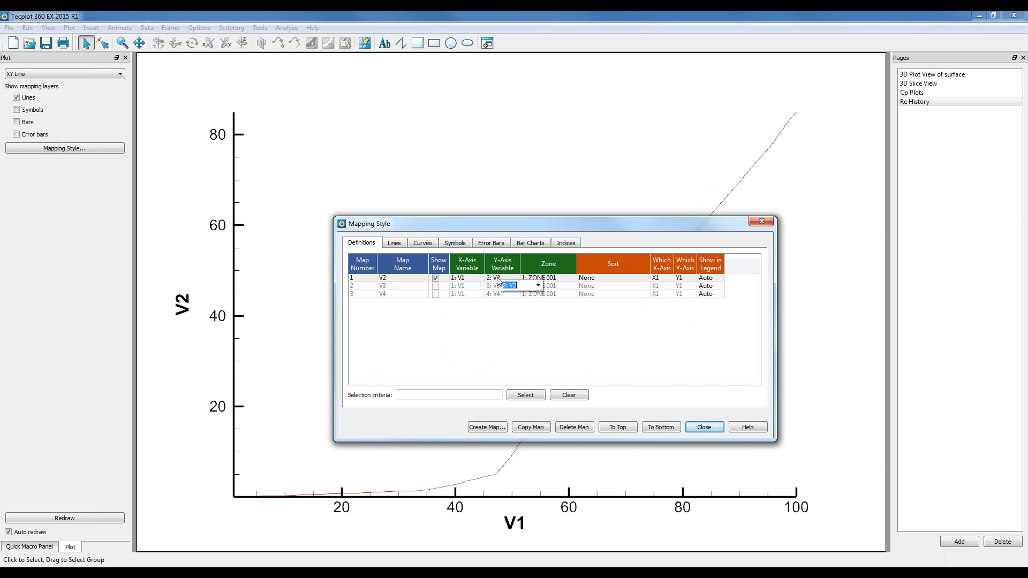
left_click(538, 285)
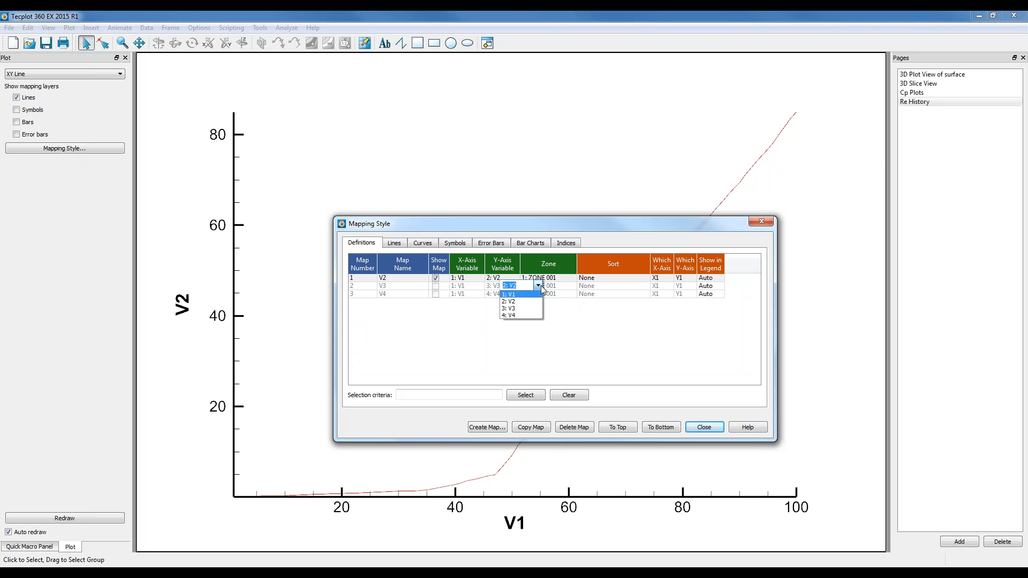
left_click(525, 309)
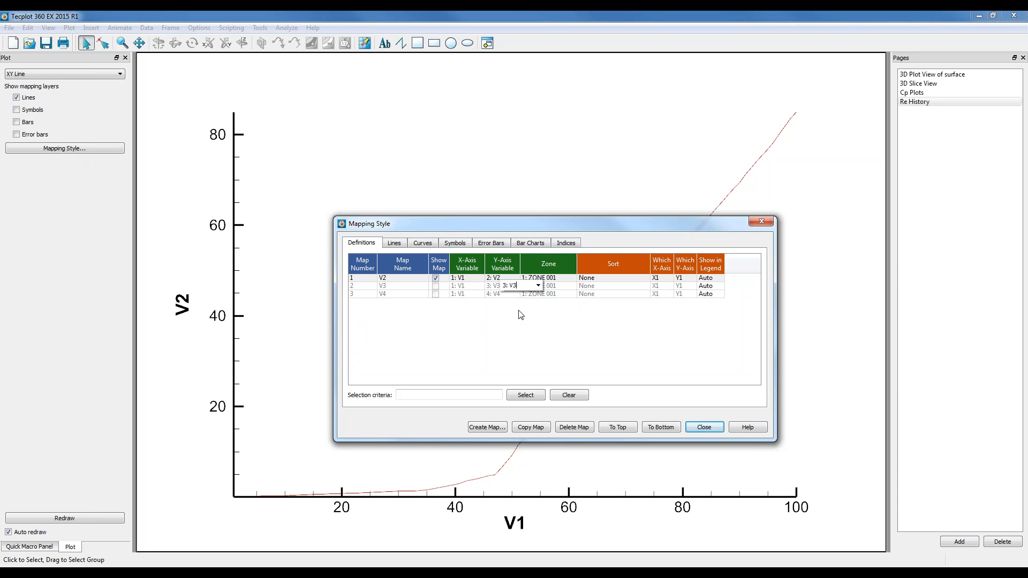
left_click(521, 315)
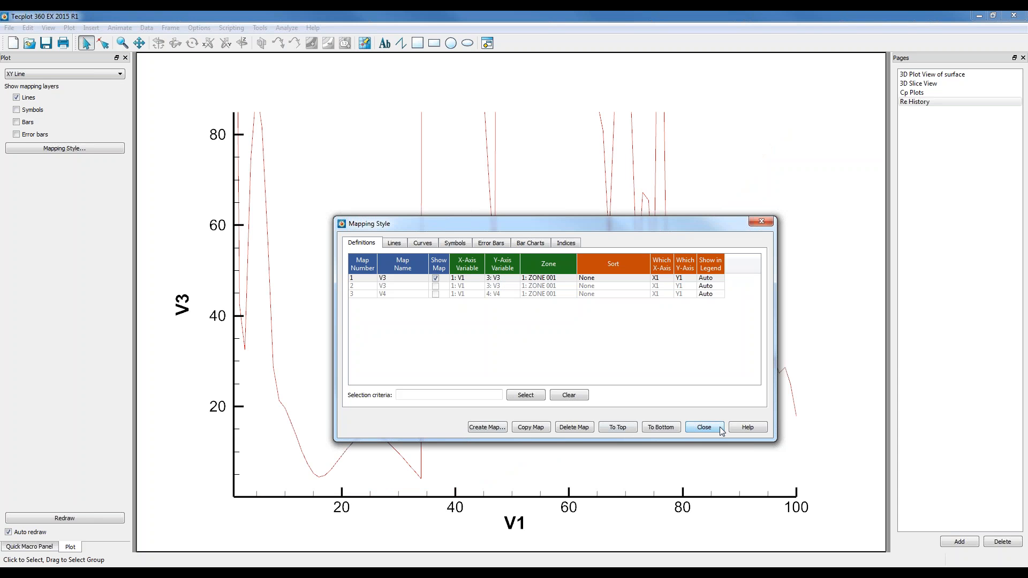
left_click(704, 427)
- Fit the V3 curve to the plot area, with a small margin around the zero values of both axes
key("ctrl+f")
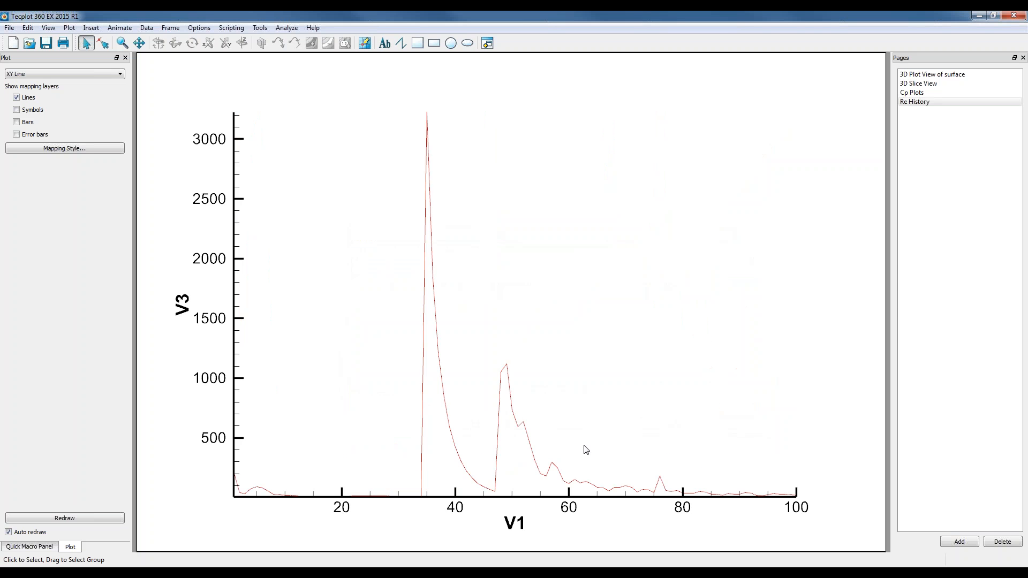
right_click_drag(585, 446, 590, 387)
middle_click_drag(591, 382, 595, 371)
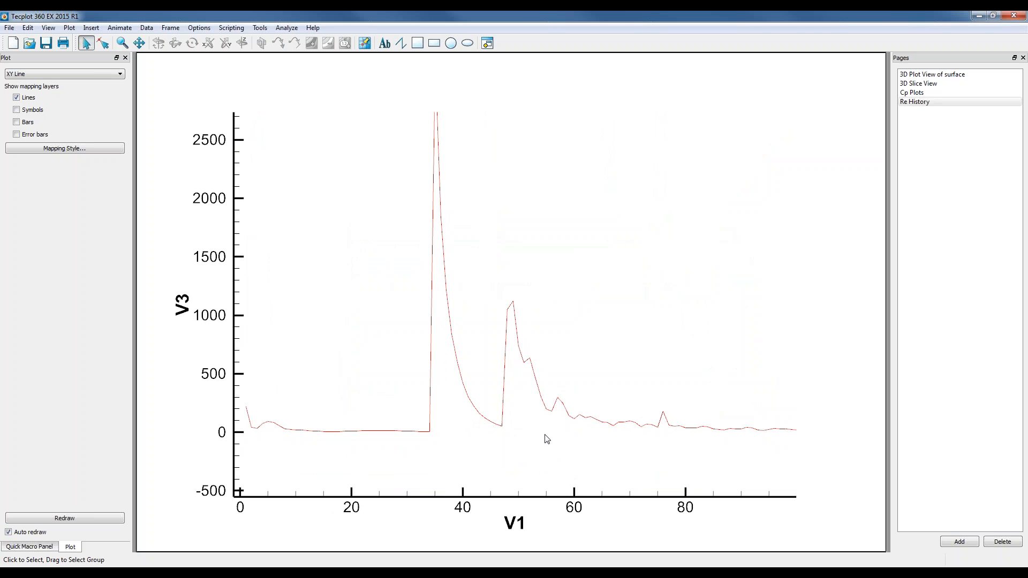
- Open the Y1 axis title settings, and open history.dat from the Mach00.80_Alpha00.00_Beta00.00 folder in Notepad++ for reference
double_click(187, 310)
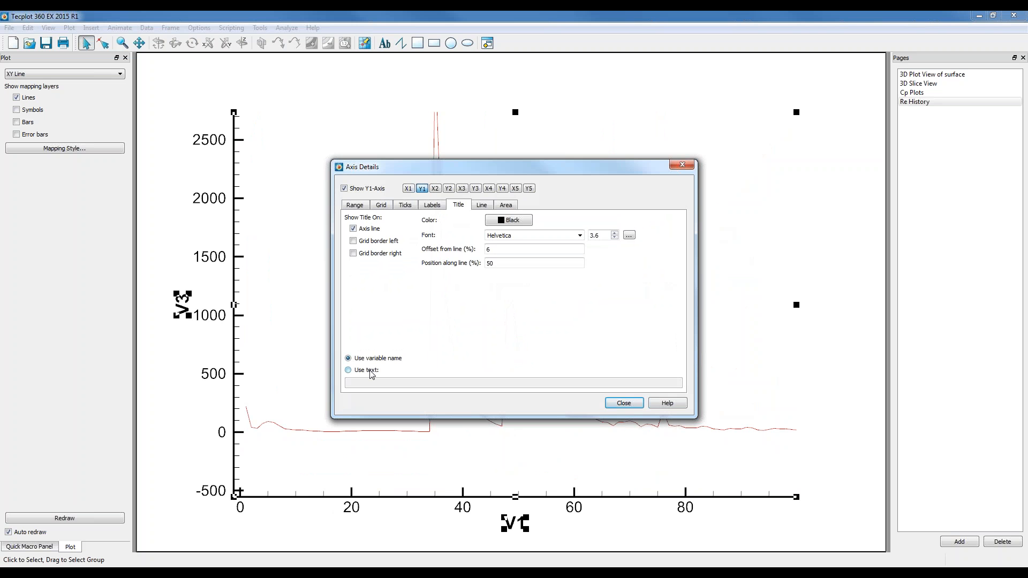
left_click(140, 574)
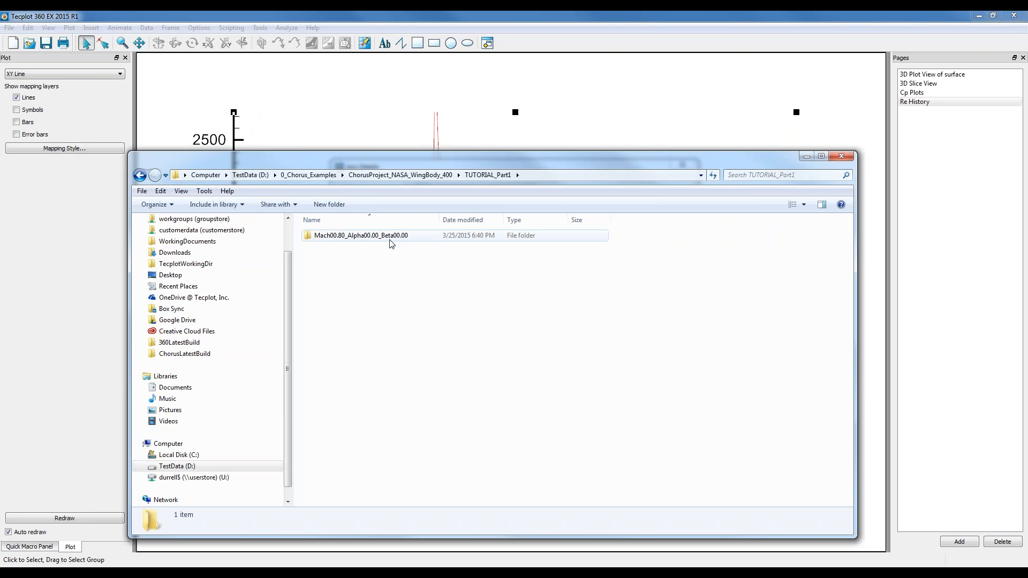
double_click(391, 240)
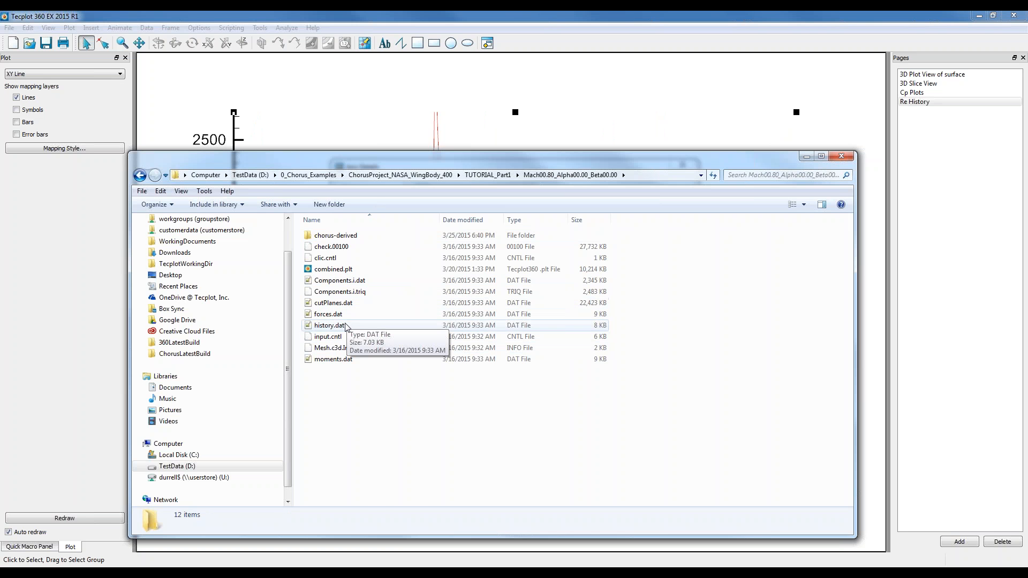
left_click(329, 326)
double_click(329, 325)
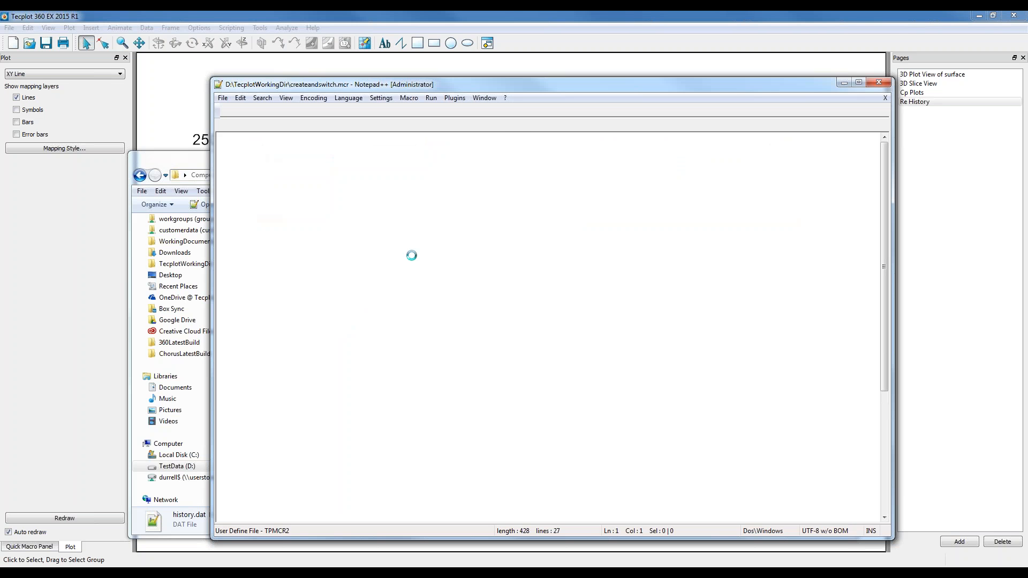
- Examine the commented header and the cycle, CPU time and residual columns in history.dat
scroll(470, 325, "down", 2)
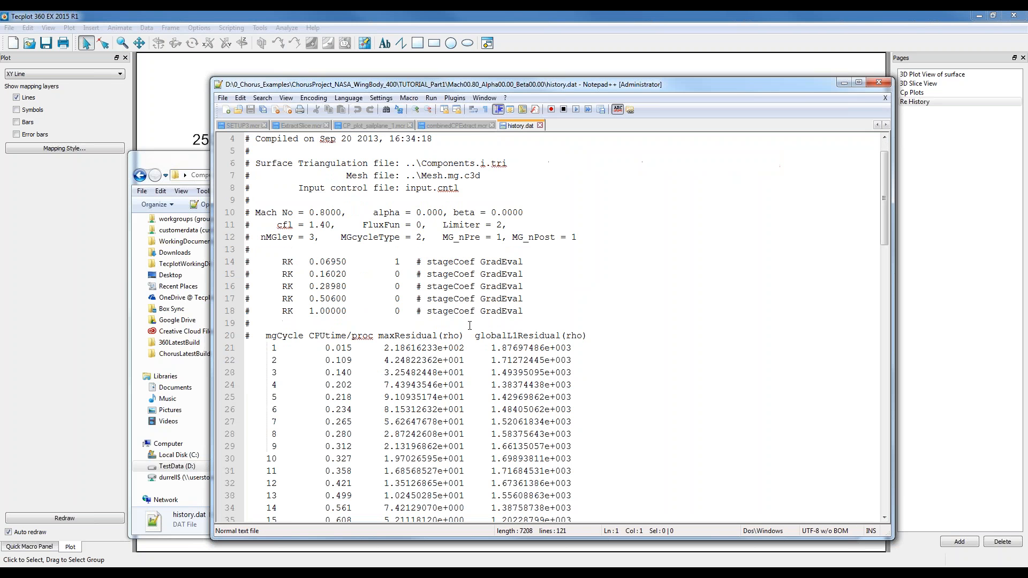
scroll(470, 324, "up", 2)
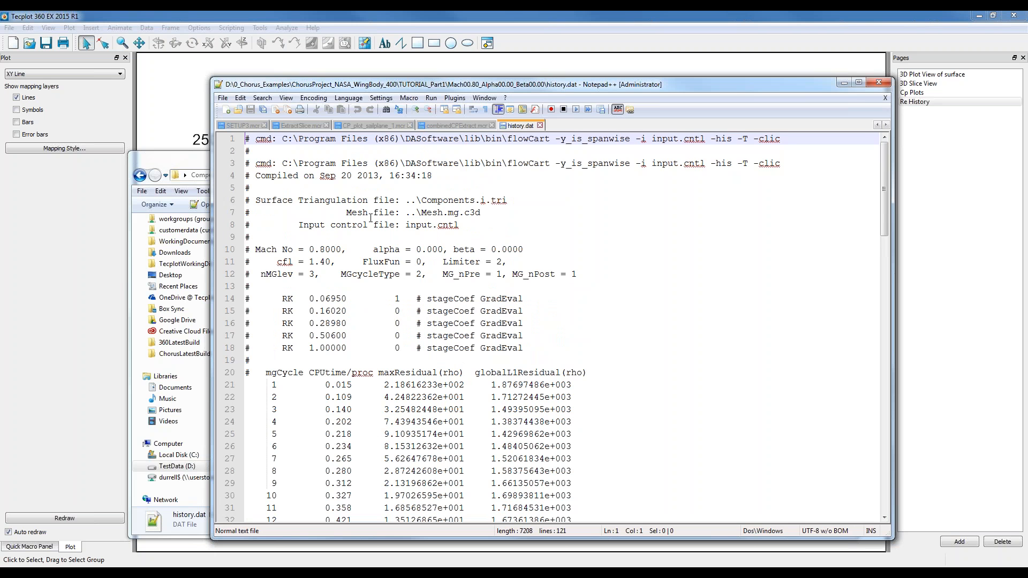
left_click_drag(353, 138, 406, 356)
scroll(454, 346, "down", 1)
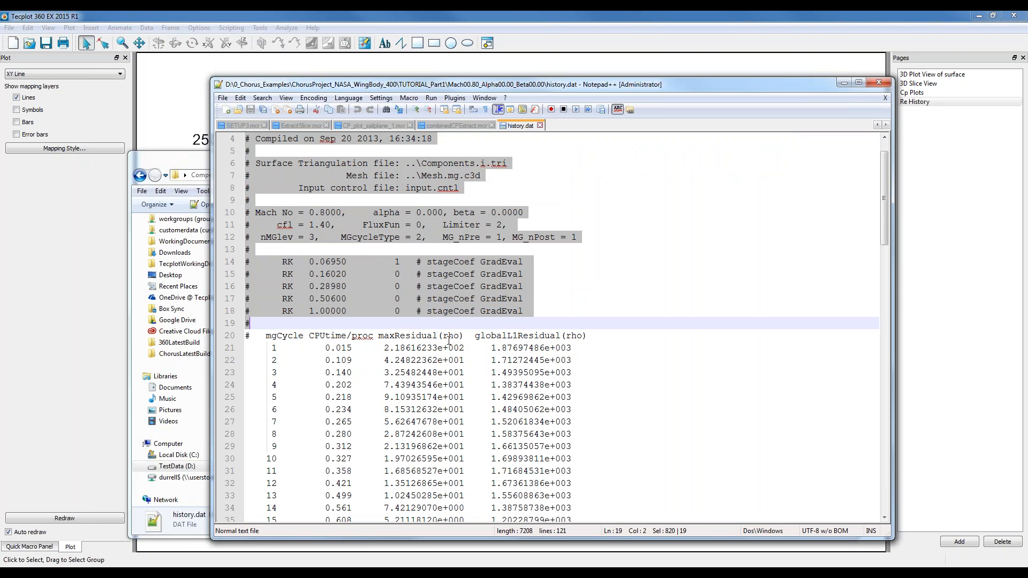
left_click(261, 336)
scroll(407, 322, "down", 3)
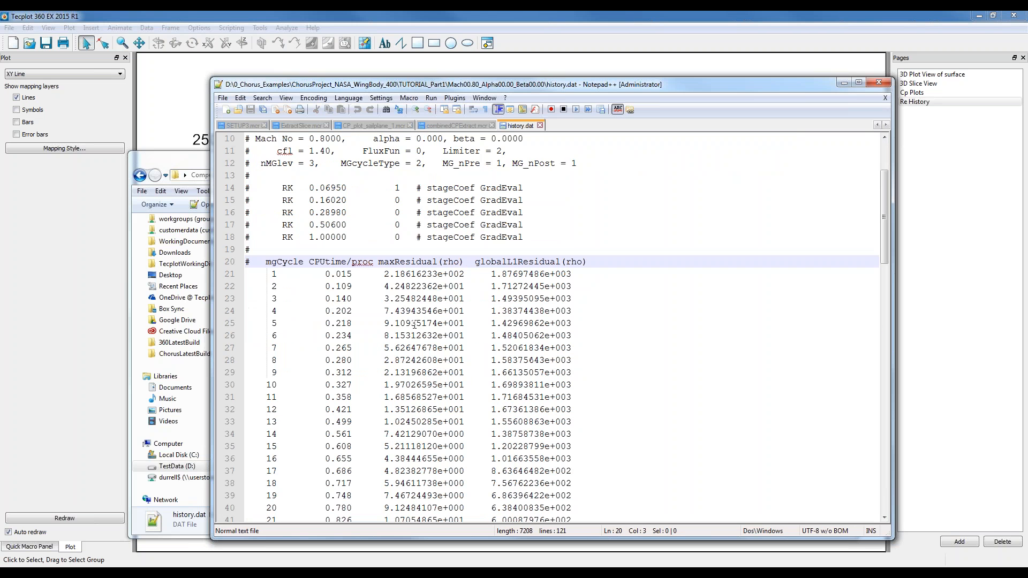
scroll(433, 326, "down", 2)
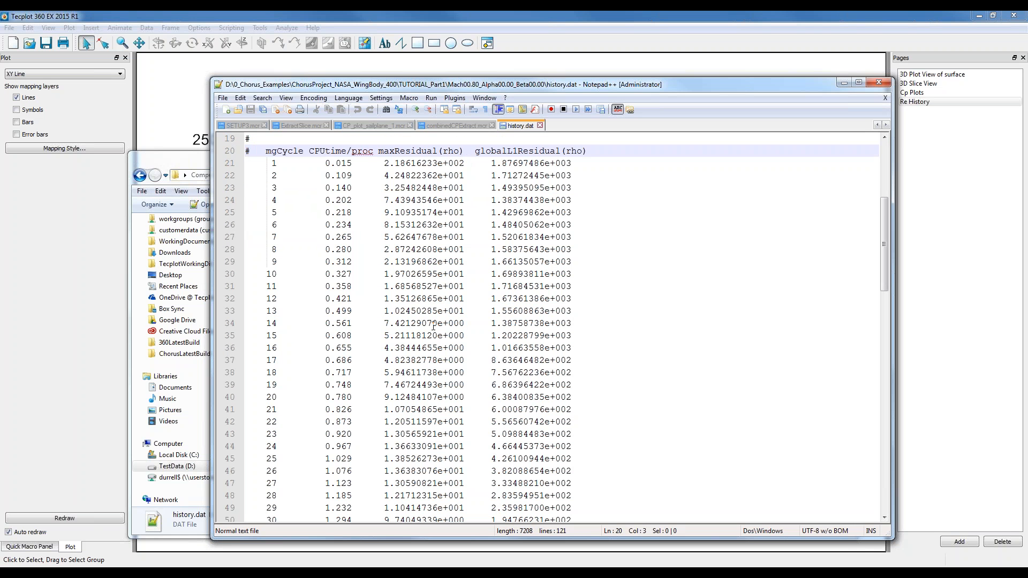
left_click(279, 175)
left_click(355, 187)
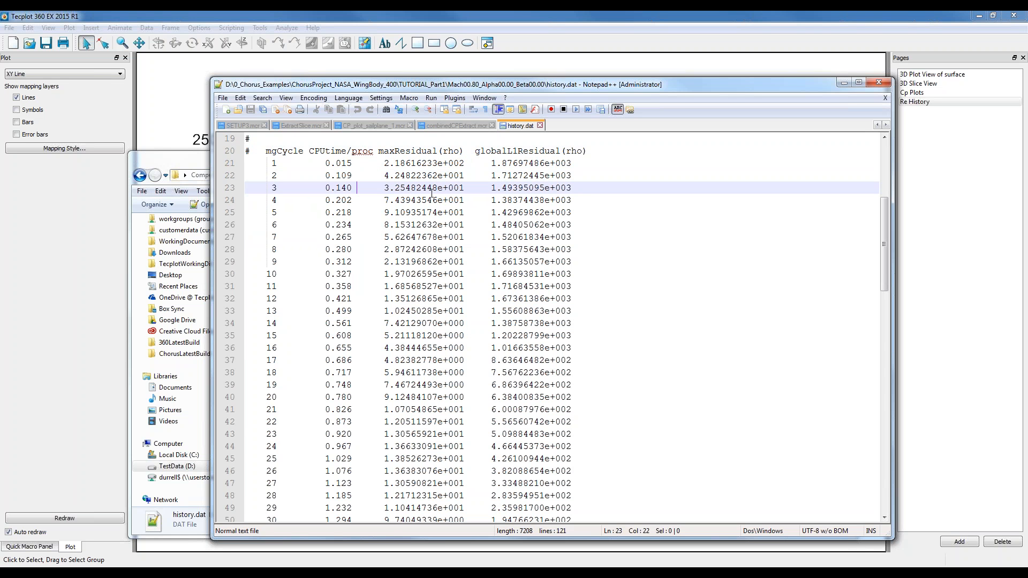
left_click(529, 225)
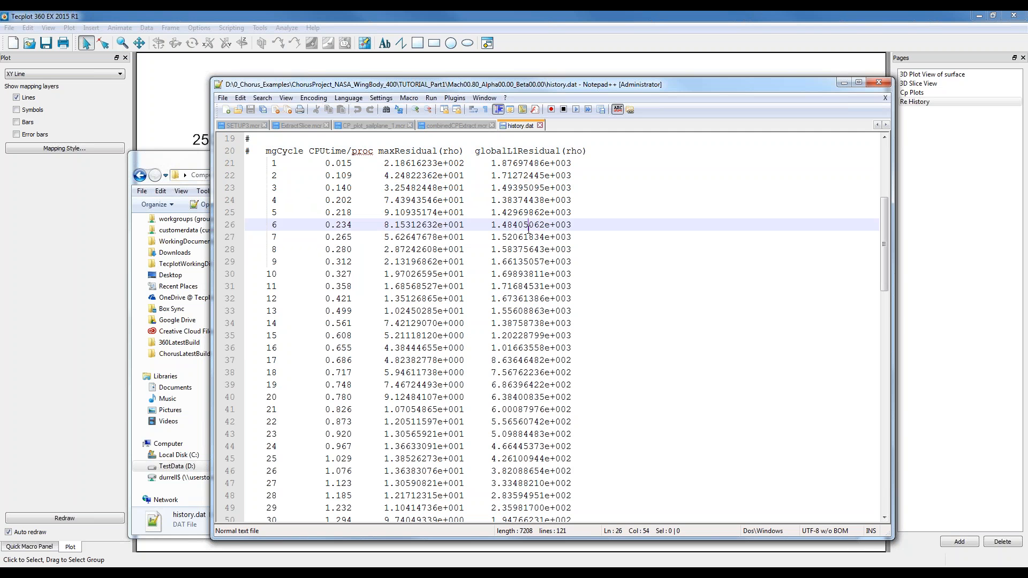
scroll(621, 270, "down", 1)
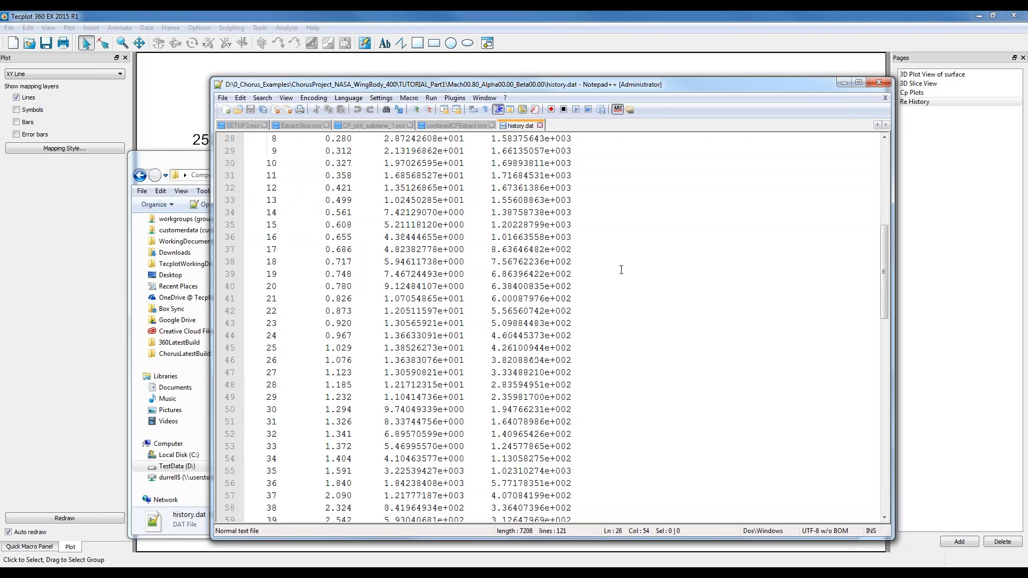
scroll(621, 263, "up", 7)
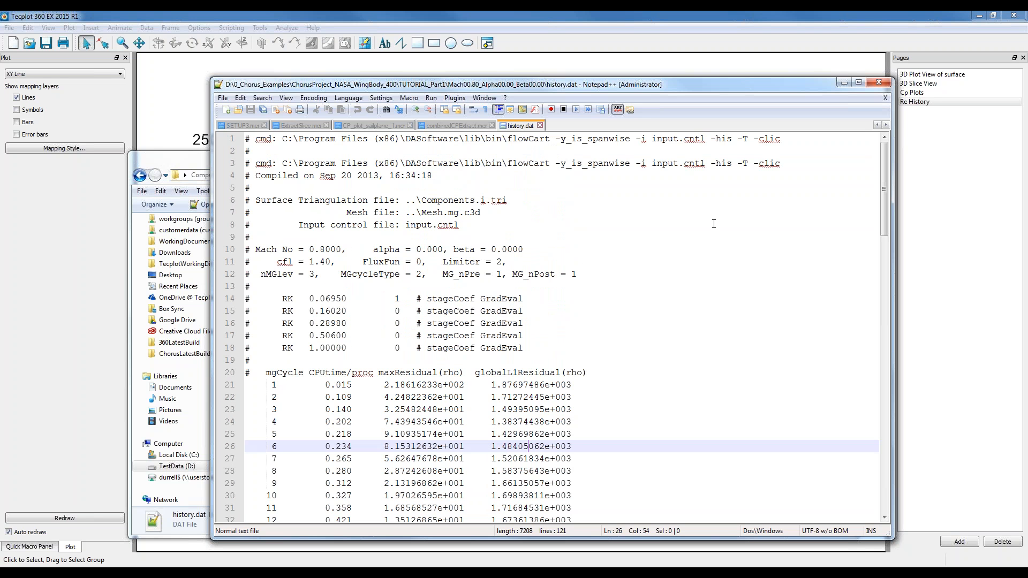
- Close Notepad++, return to Tecplot 360 and close the Y1 axis title settings
left_click(879, 83)
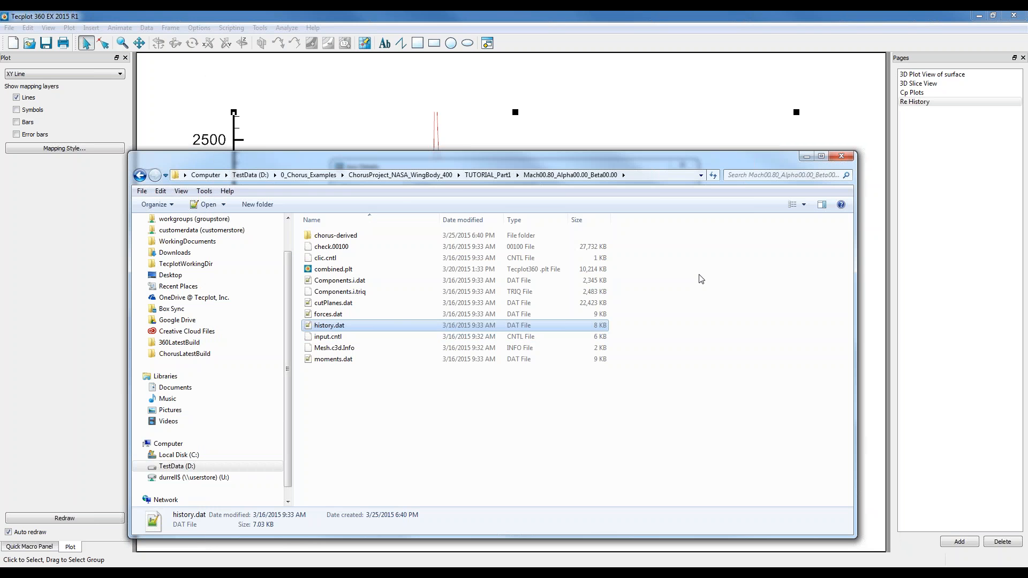
left_click(506, 111)
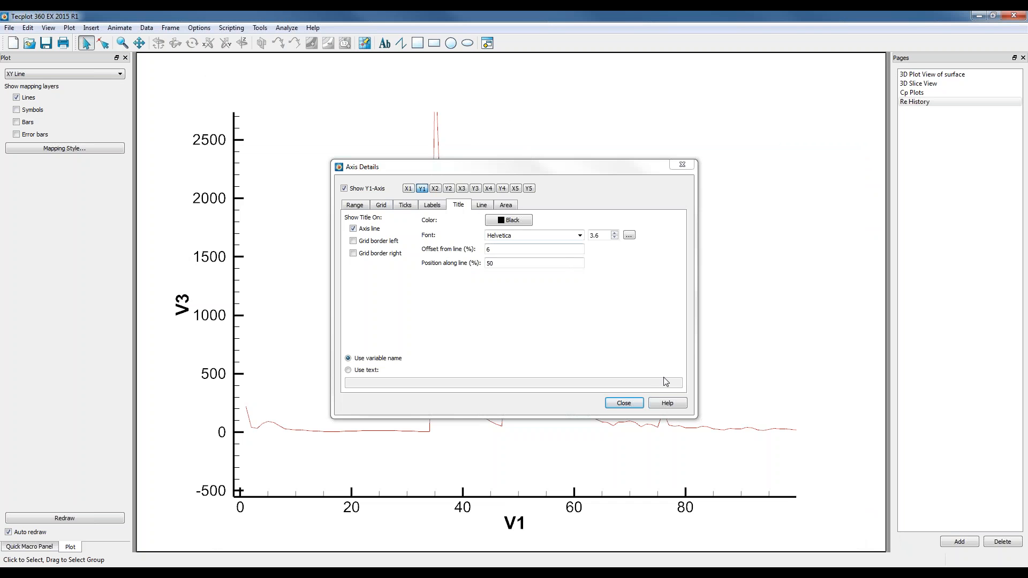
left_click(638, 406)
- Add a new page and name it Moments
left_click(972, 542)
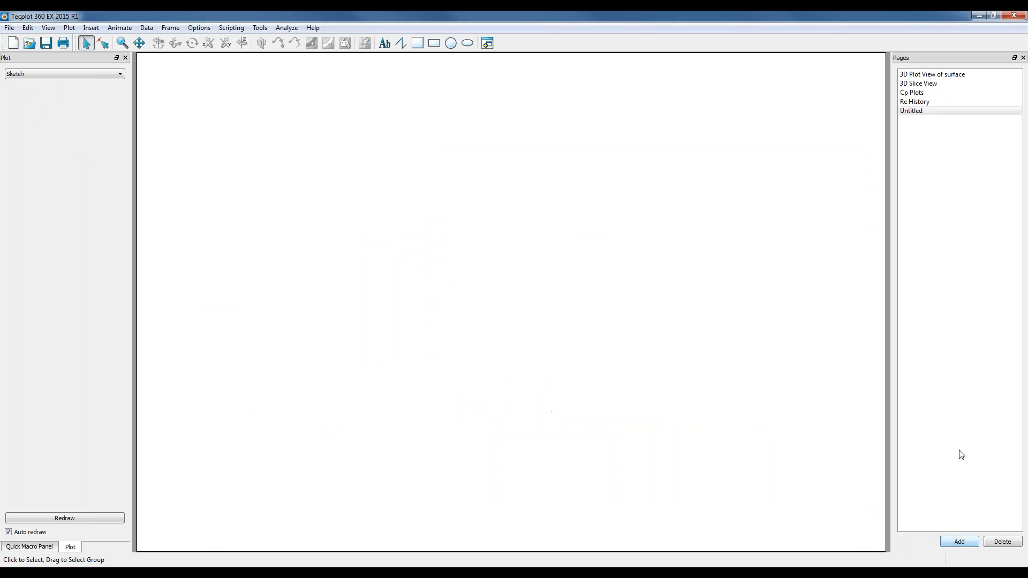
double_click(912, 110)
type("Moments")
key("Return")
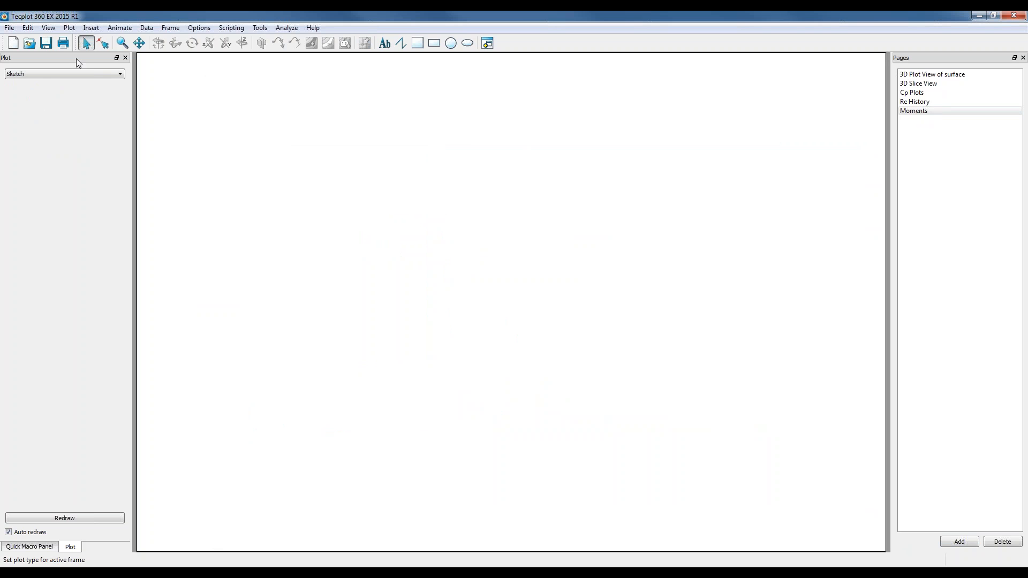
- Load moments.dat from the Mach00.80_Alpha00.00_Beta00.00 folder into the Moments page
left_click(39, 45)
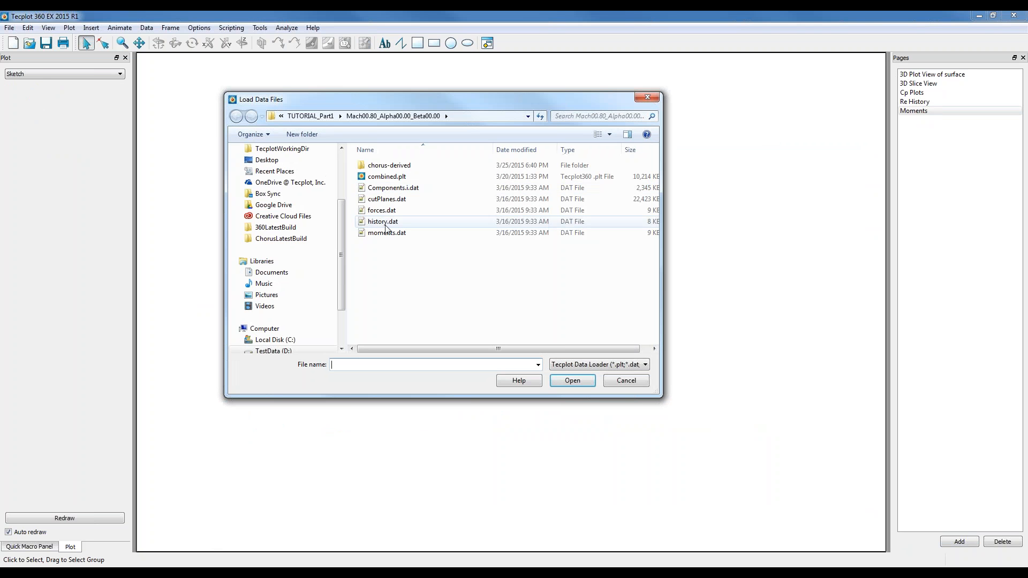
left_click(382, 233)
left_click(570, 378)
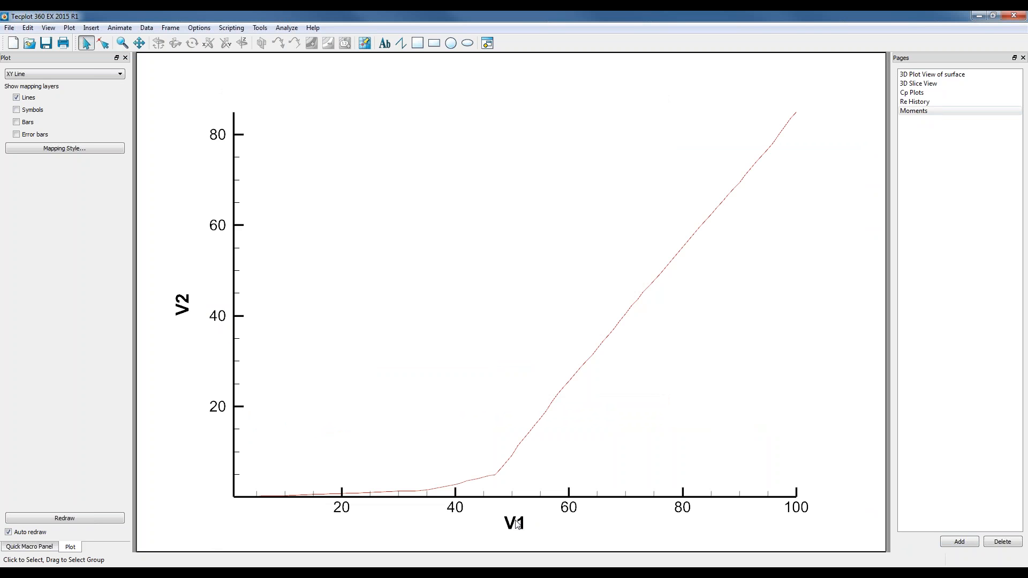
- Show the V4 and V5 line mappings, hide V2, and fit the curves in the plot with some margin
left_click(102, 148)
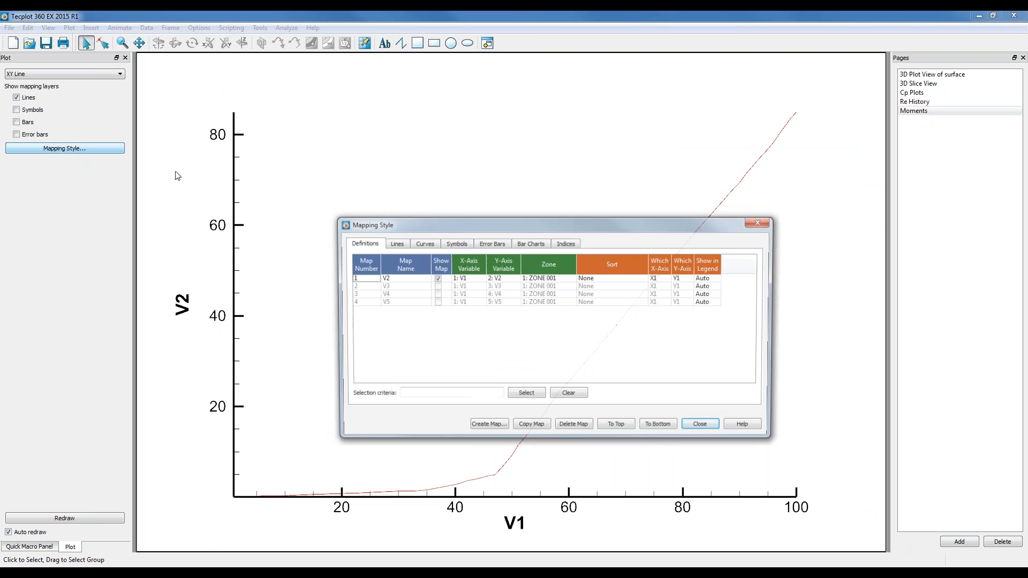
left_click(503, 294)
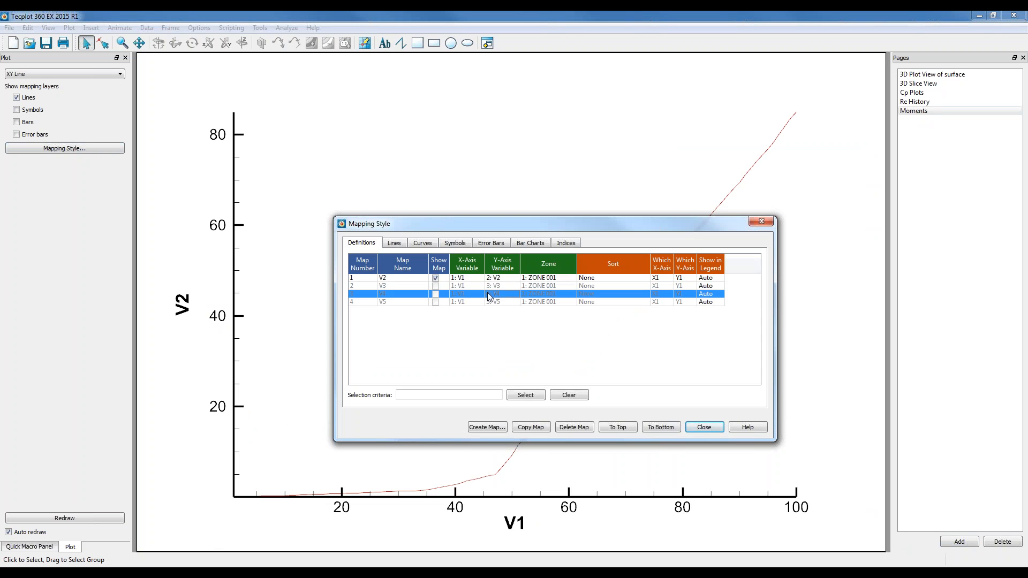
left_click(436, 294)
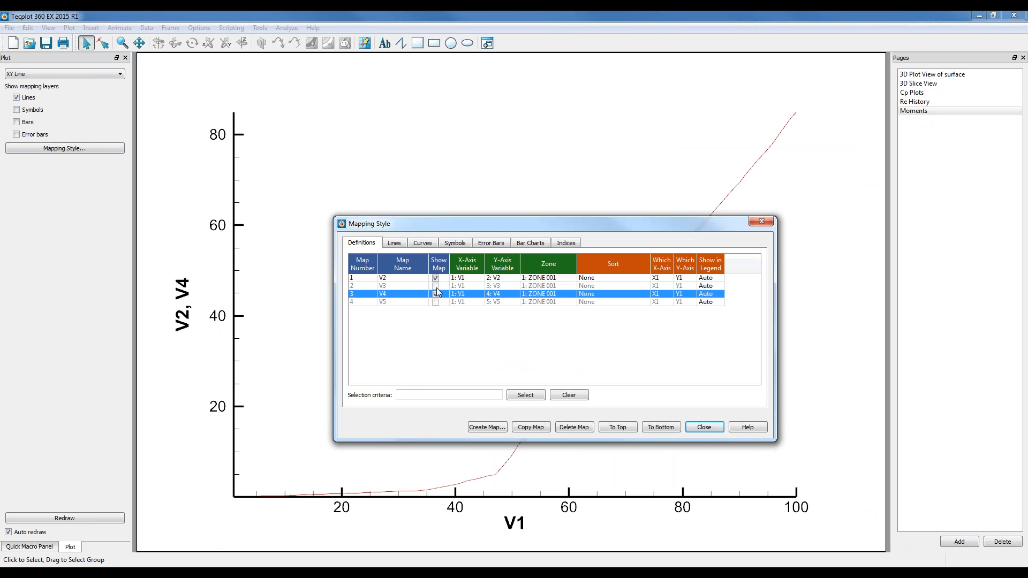
left_click(436, 302)
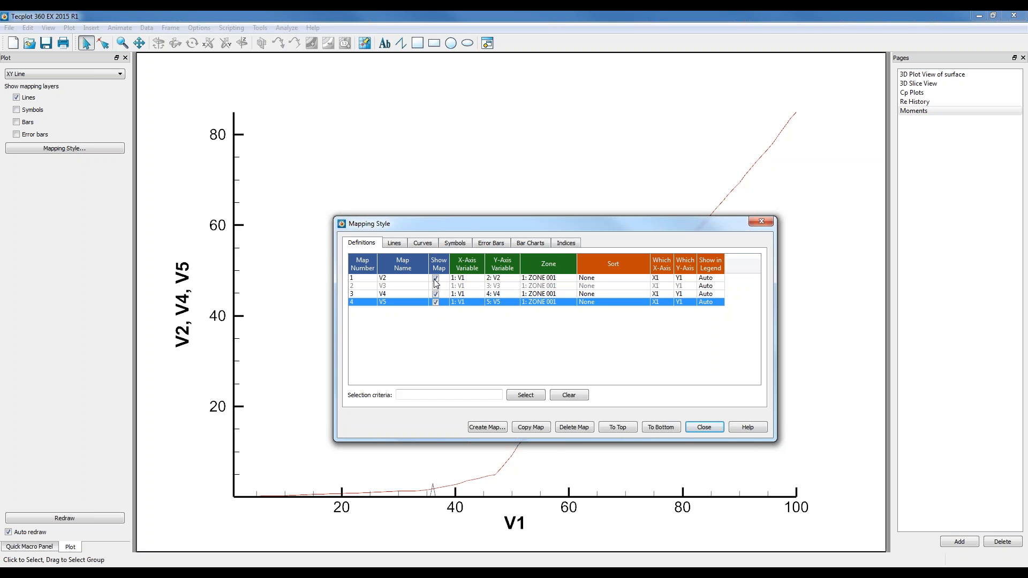
left_click(436, 278)
left_click(697, 426)
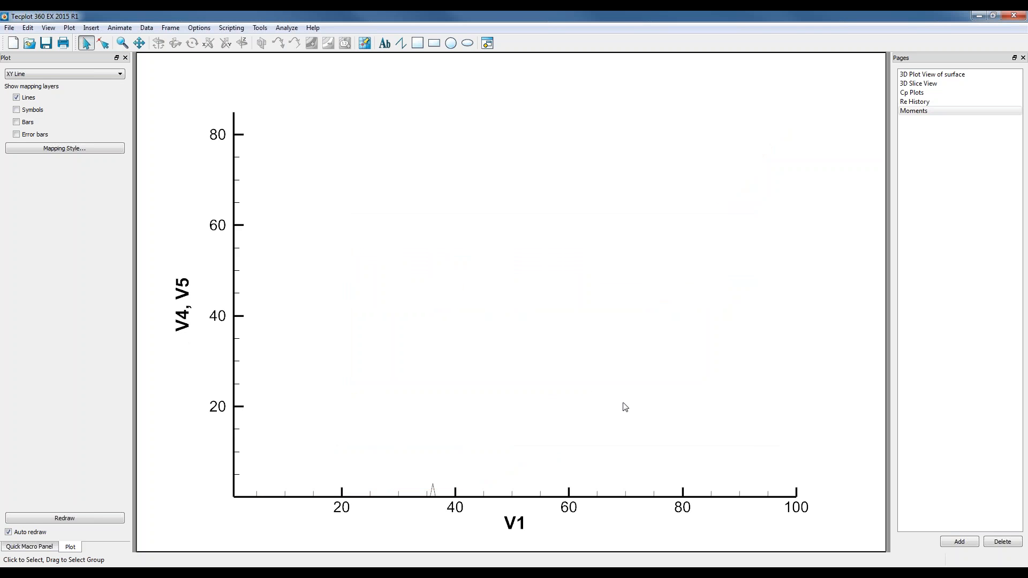
key("ctrl+f")
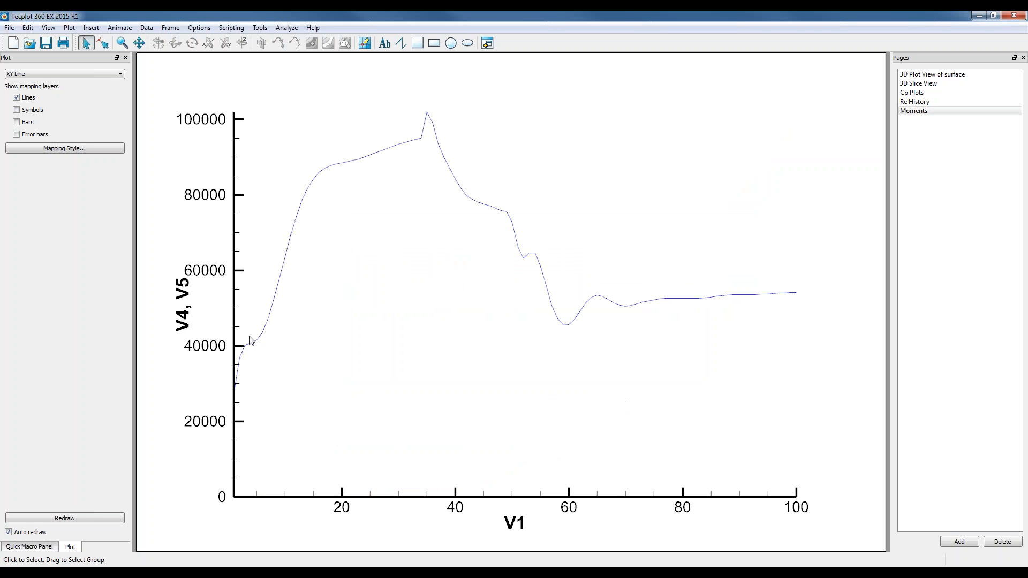
scroll(605, 381, "down", 2)
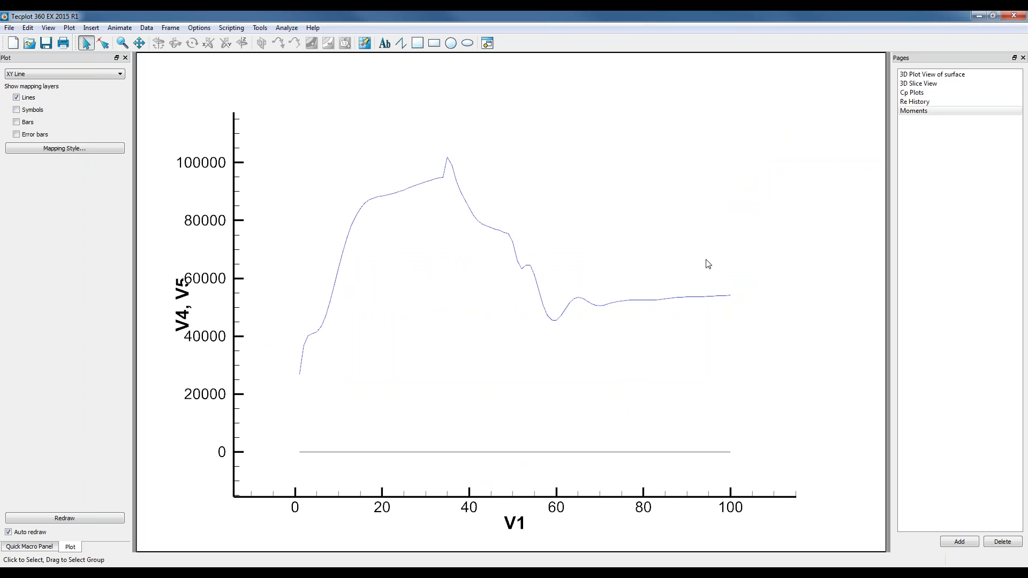
- Save the layout as AllDataandPlots with linked data in the TUTORIAL_Part1 folder of ChorusProject_NASA_WingBody_400
left_click(47, 43)
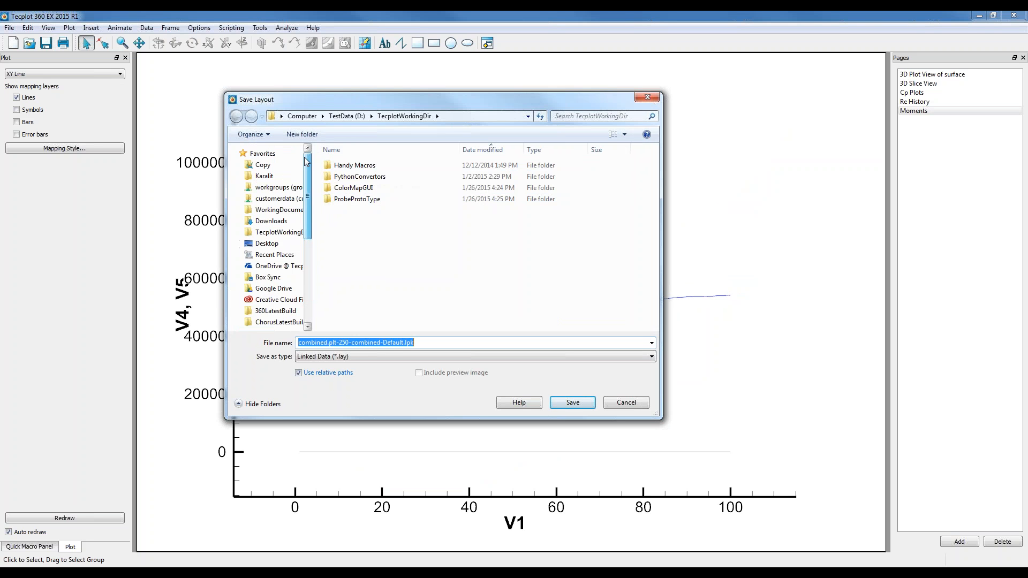
scroll(310, 263, "up", 4)
left_click_drag(308, 207, 308, 267)
left_click(270, 306)
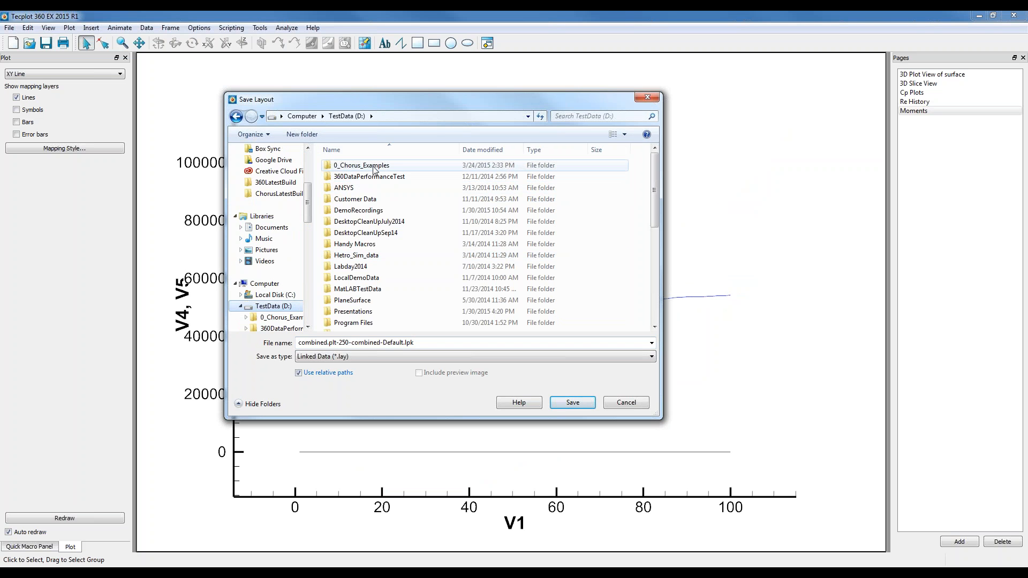
double_click(373, 166)
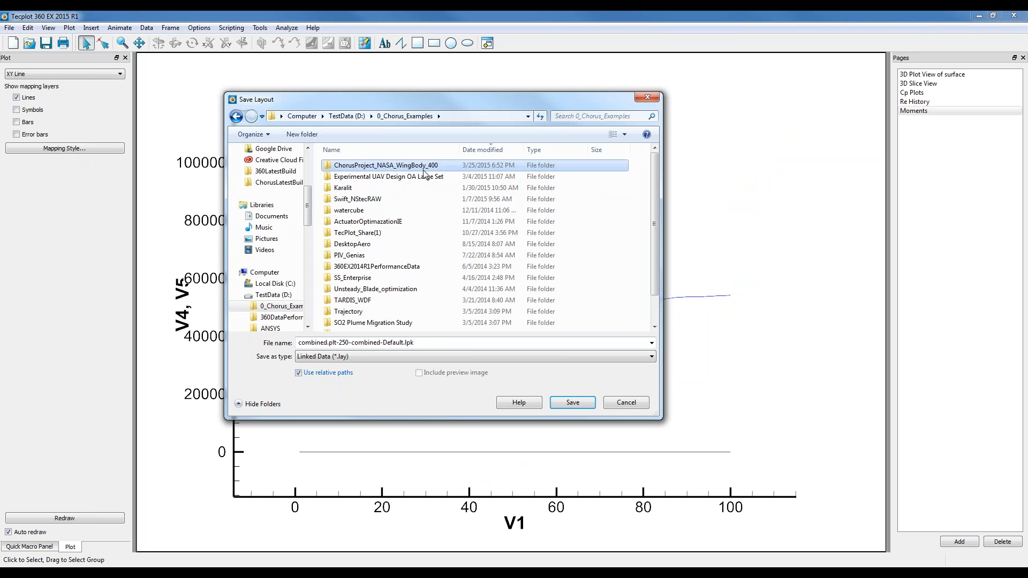
double_click(375, 166)
double_click(371, 200)
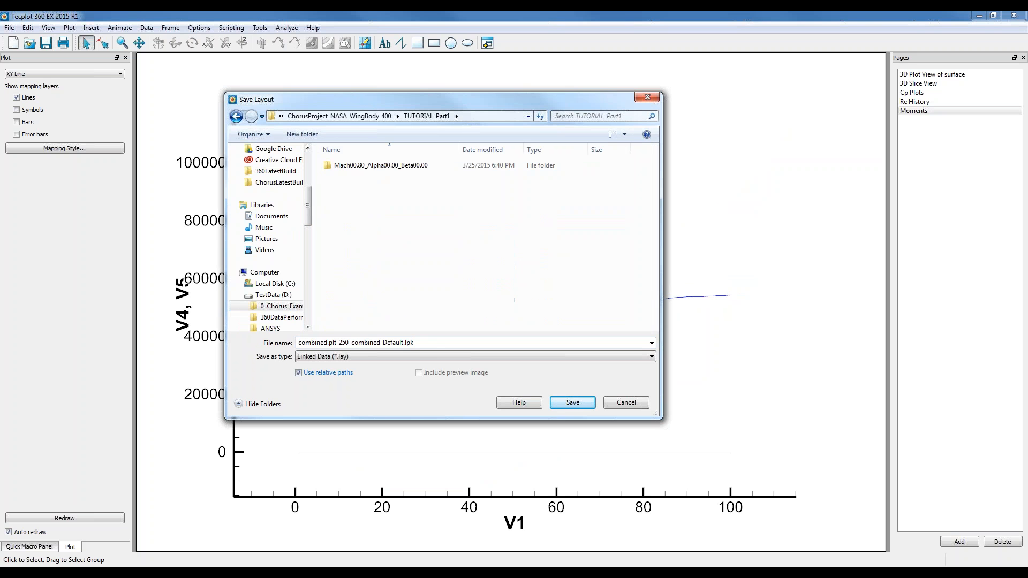
double_click(434, 344)
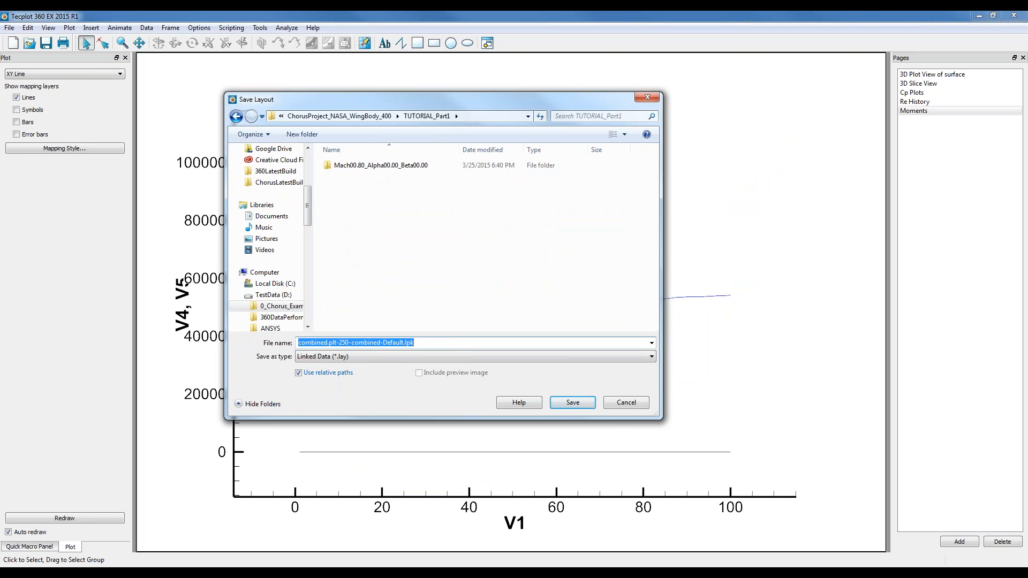
key("BackSpace")
type("A")
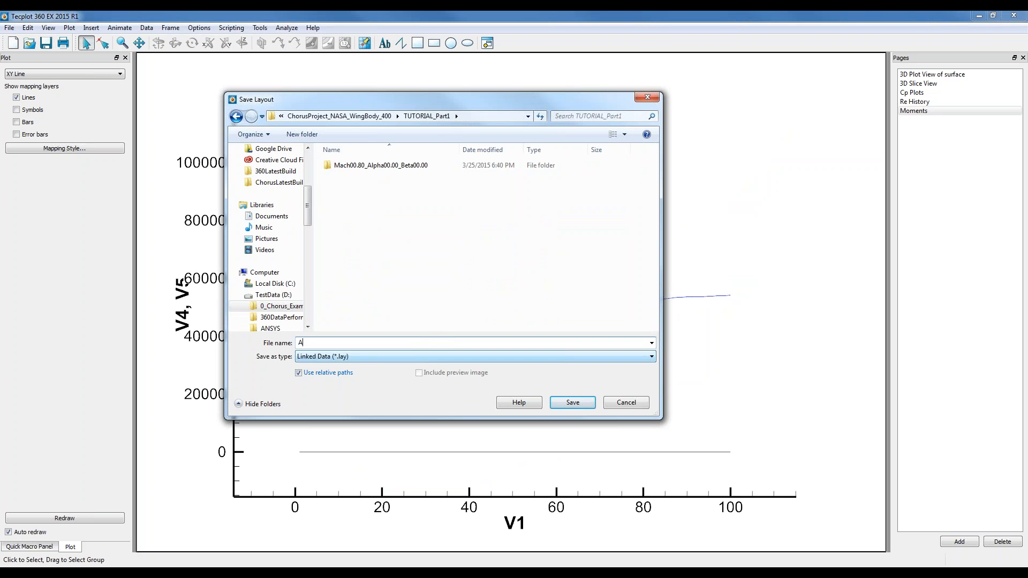
type("llDataandPlots")
left_click(583, 401)
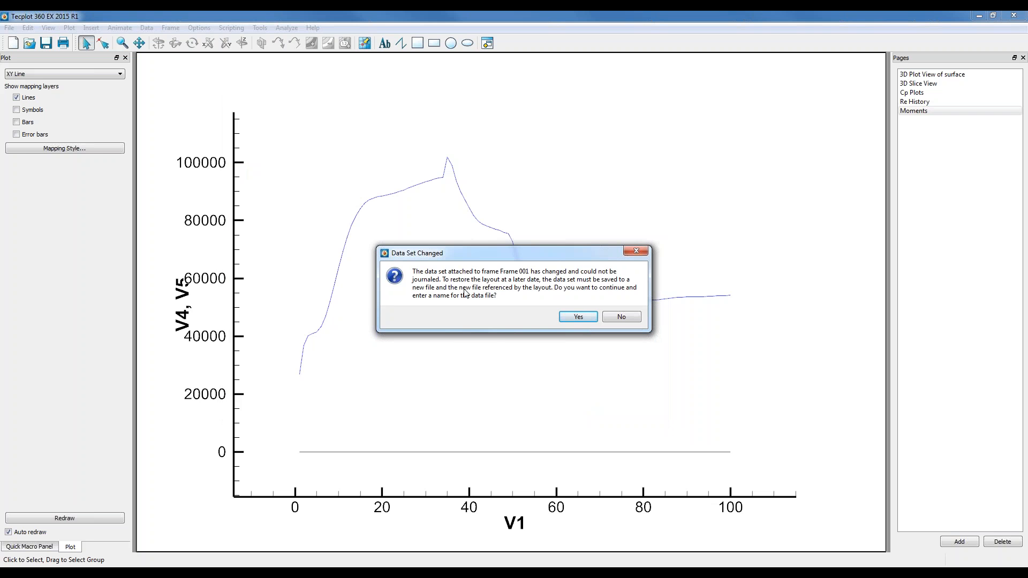
- Agree to save the changed data set and write it as a binary data file named "Extracted data"
left_click(579, 318)
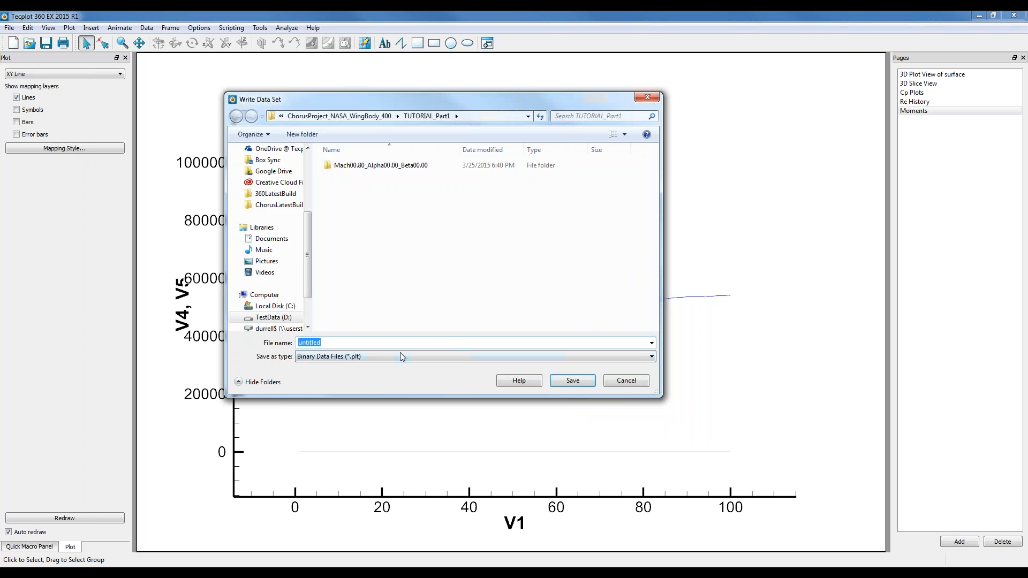
type("Extracted data")
key("Return")
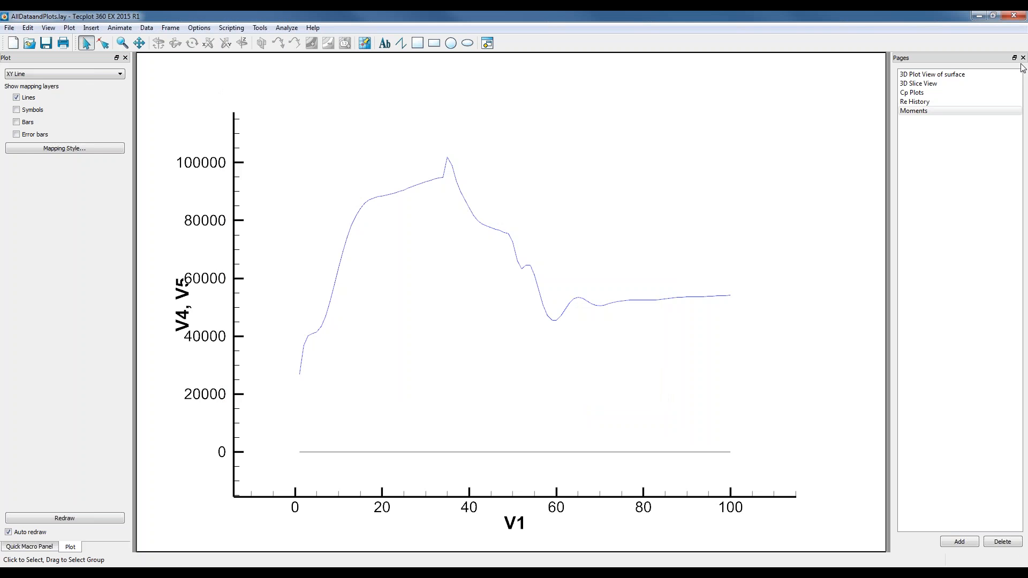
- Review all the report pages in order, from the 3D surface view through the slices, Cp plots and Re History to Moments
left_click(956, 74)
left_click(942, 84)
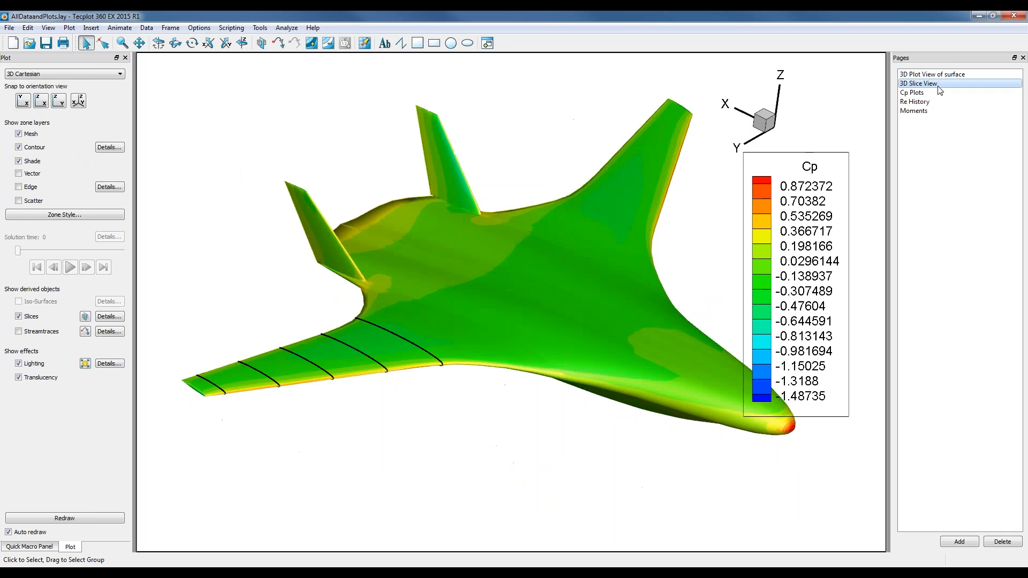
left_click(936, 93)
left_click(933, 102)
left_click(926, 113)
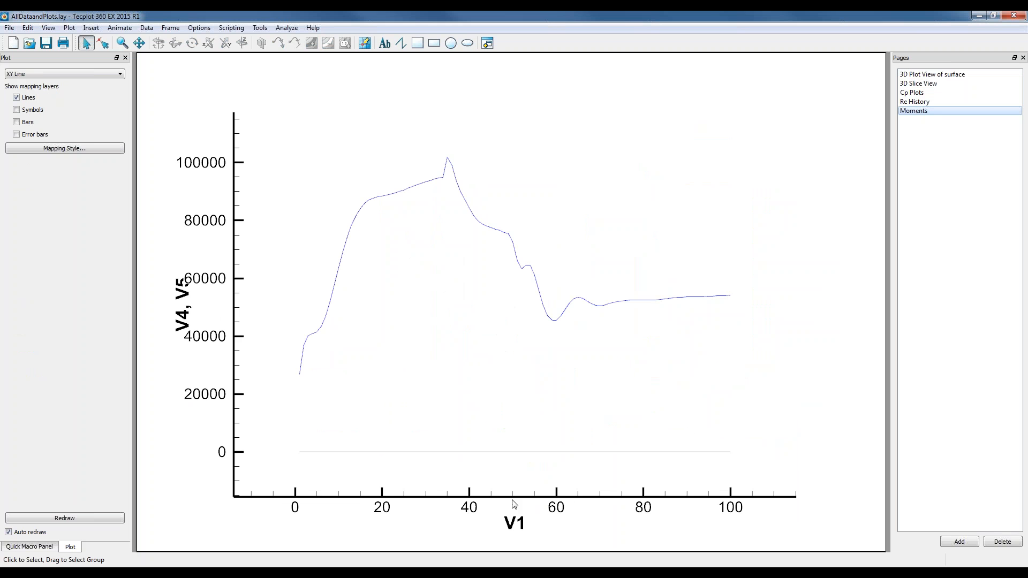
mouse_move(295, 572)
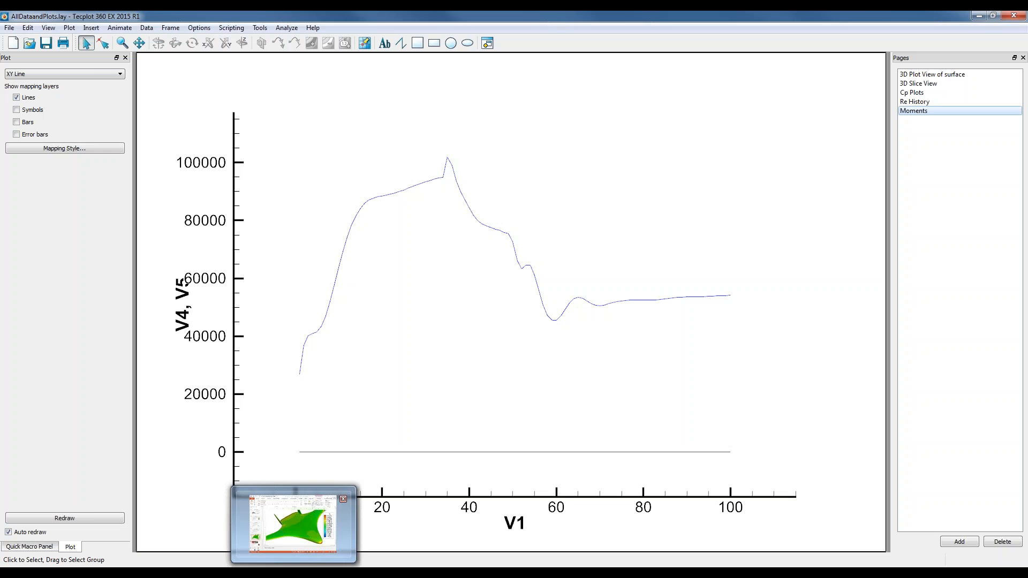
left_click(294, 575)
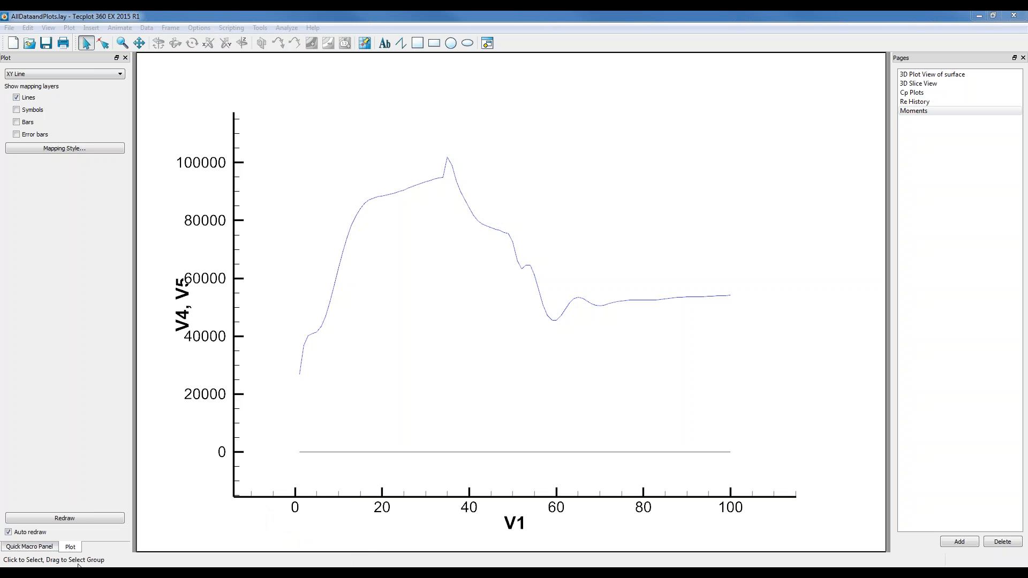
right_click(294, 575)
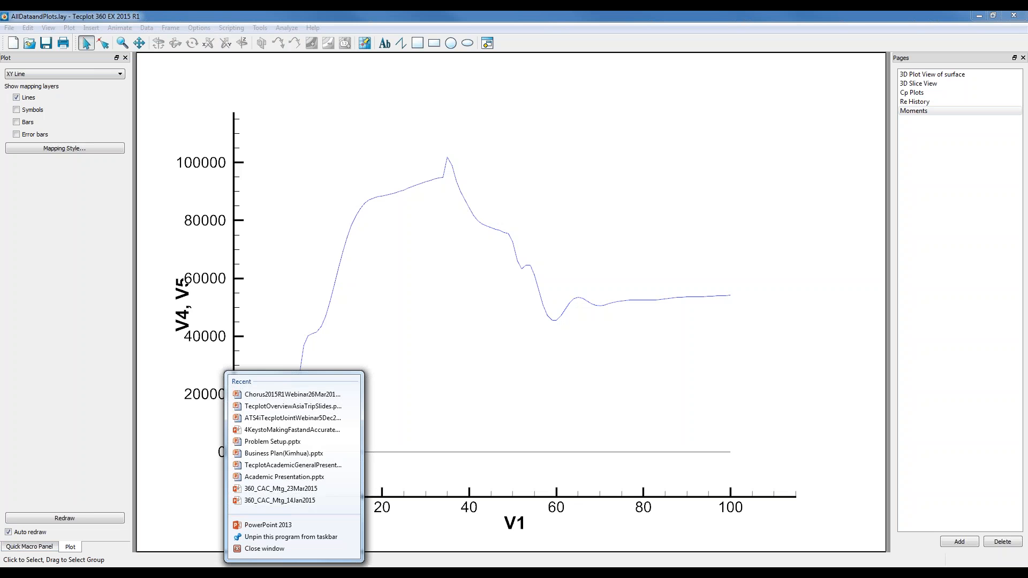
left_click(96, 575)
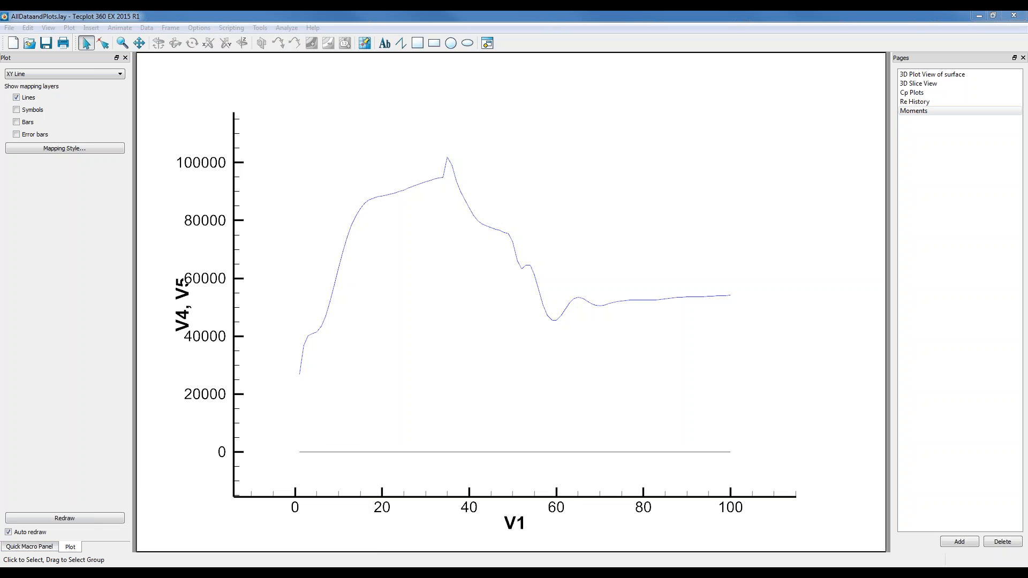
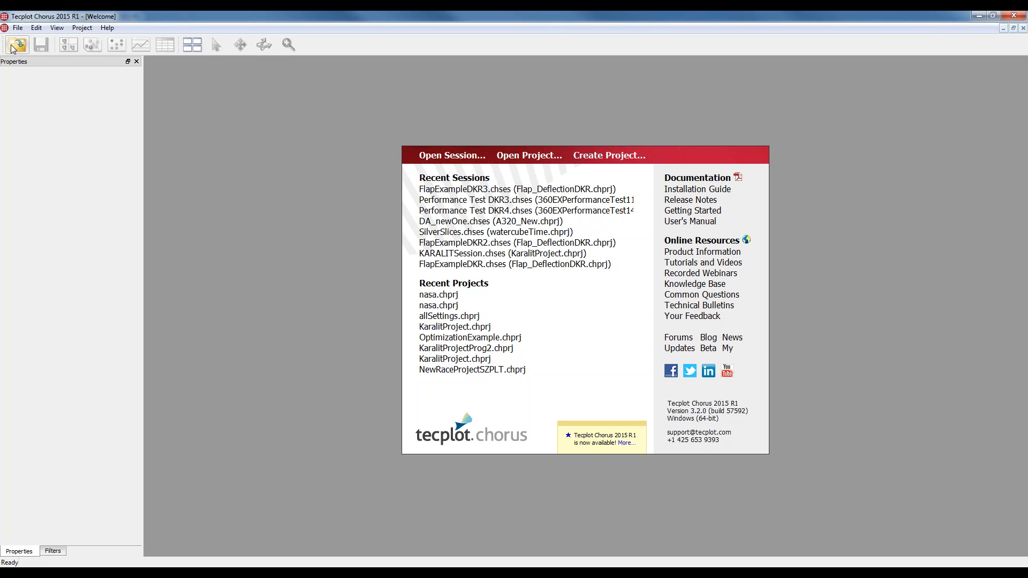
- In Tecplot Chorus, start opening a CSV project and open TutorialPart2.csv from the TUTORIAL_Part2 folder in Excel
left_click(18, 28)
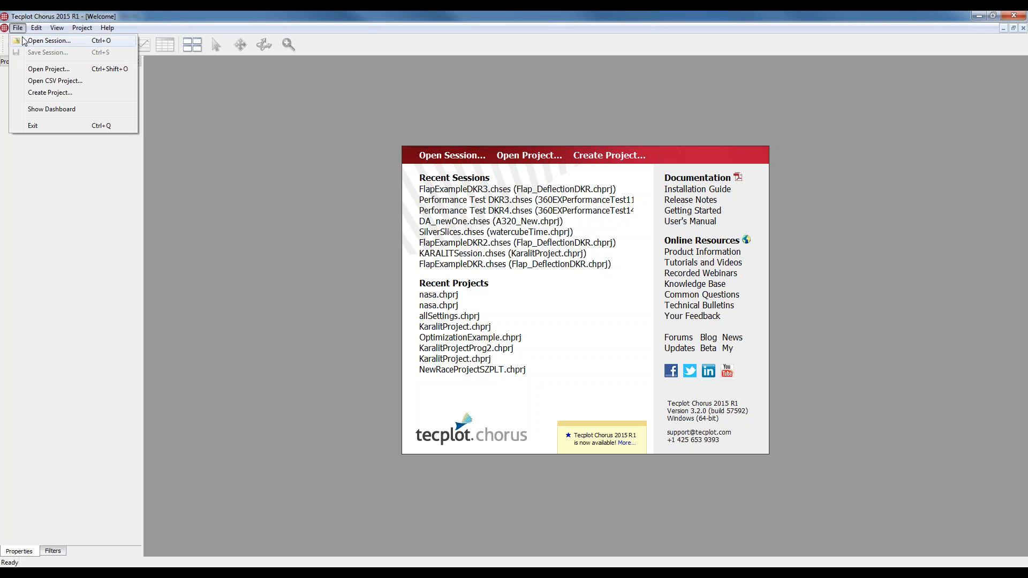
left_click(63, 82)
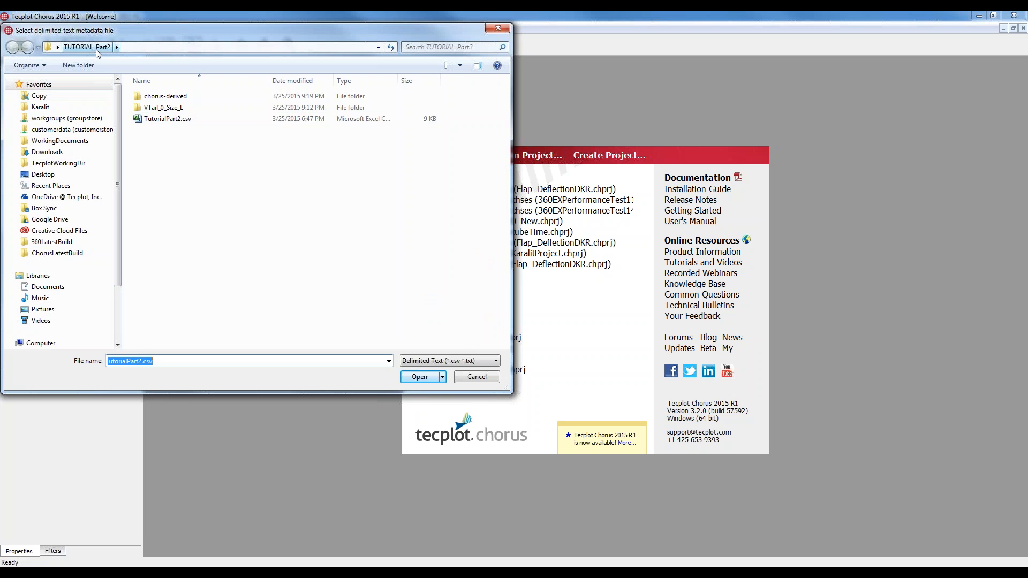
left_click(161, 120)
right_click(161, 120)
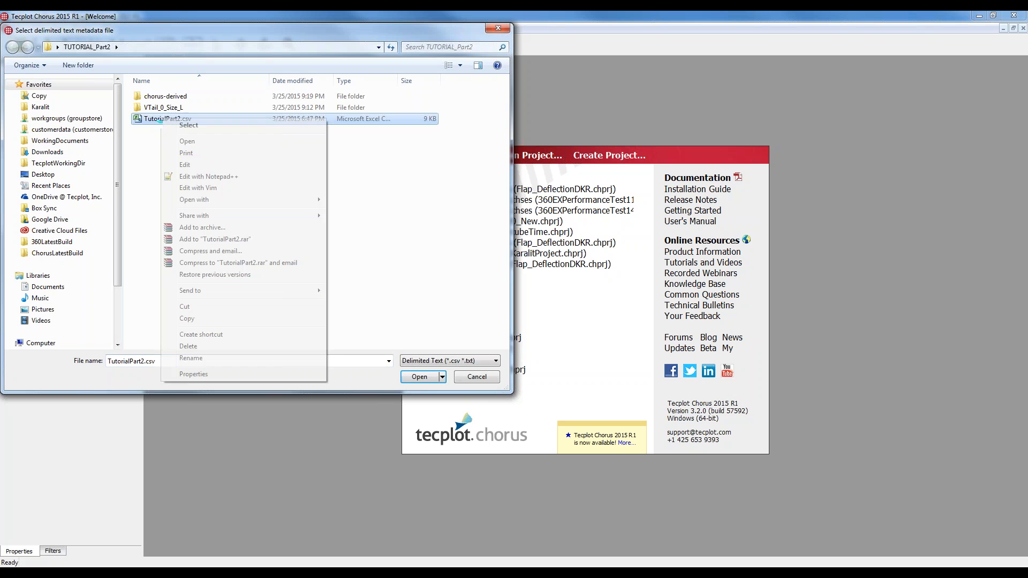
left_click(187, 141)
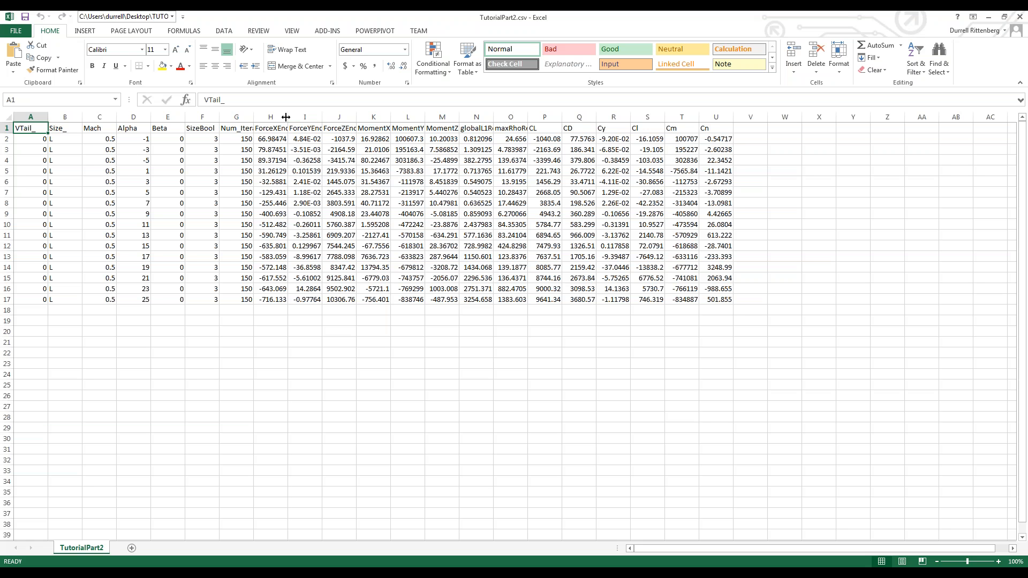
- Widen the ForceXEnd column to read its values, and close the workbook without saving changes
left_click_drag(287, 117, 304, 117)
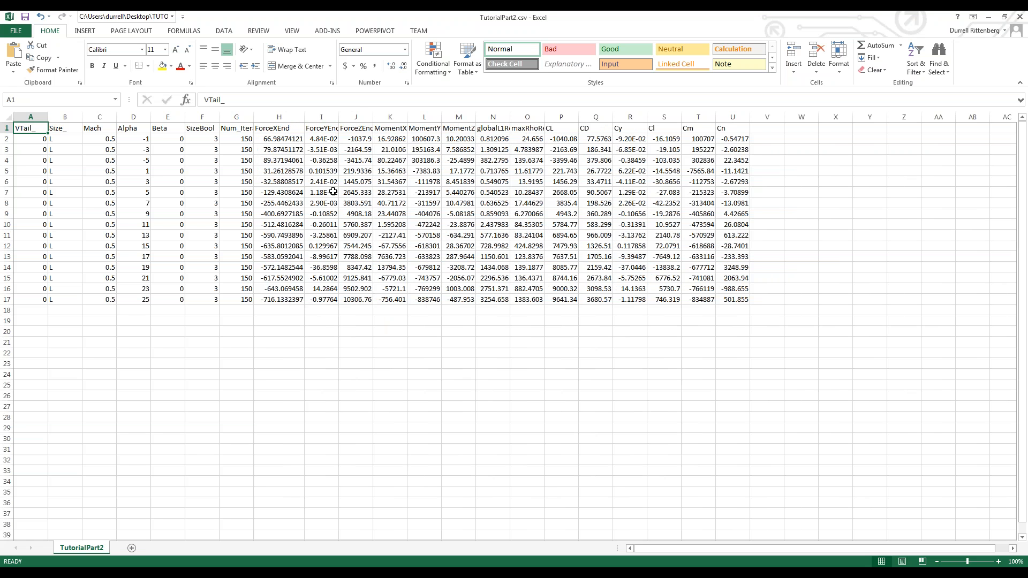
left_click(1021, 17)
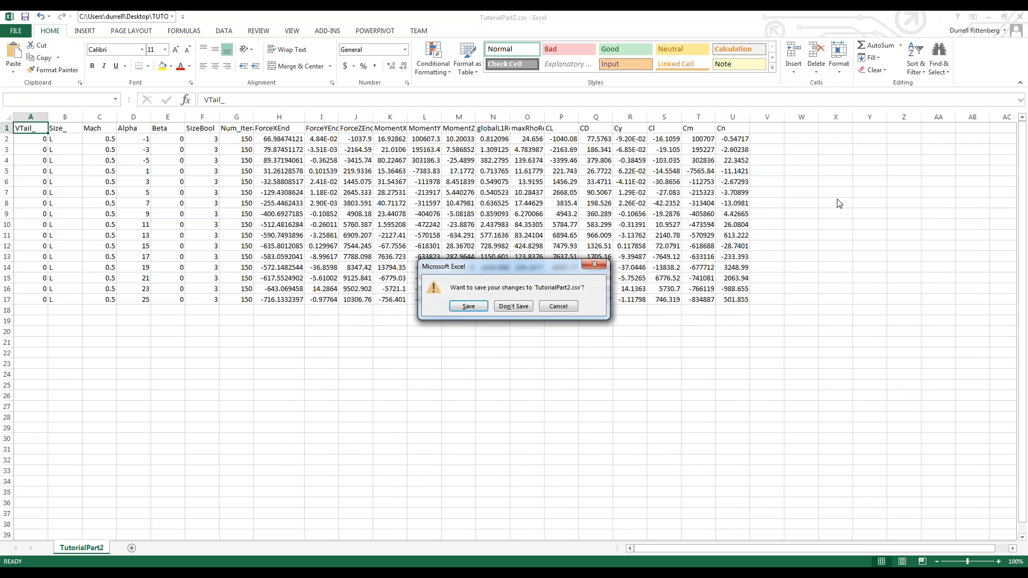
left_click(513, 306)
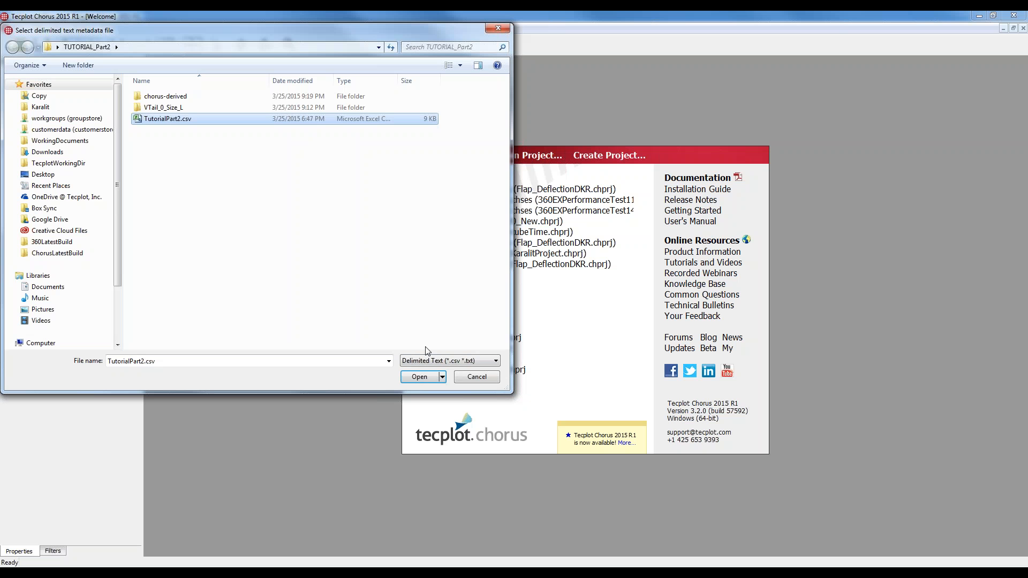
- Load TutorialPart2.csv as the Chorus project and enlarge the Table View window to show more columns and rows
left_click(420, 377)
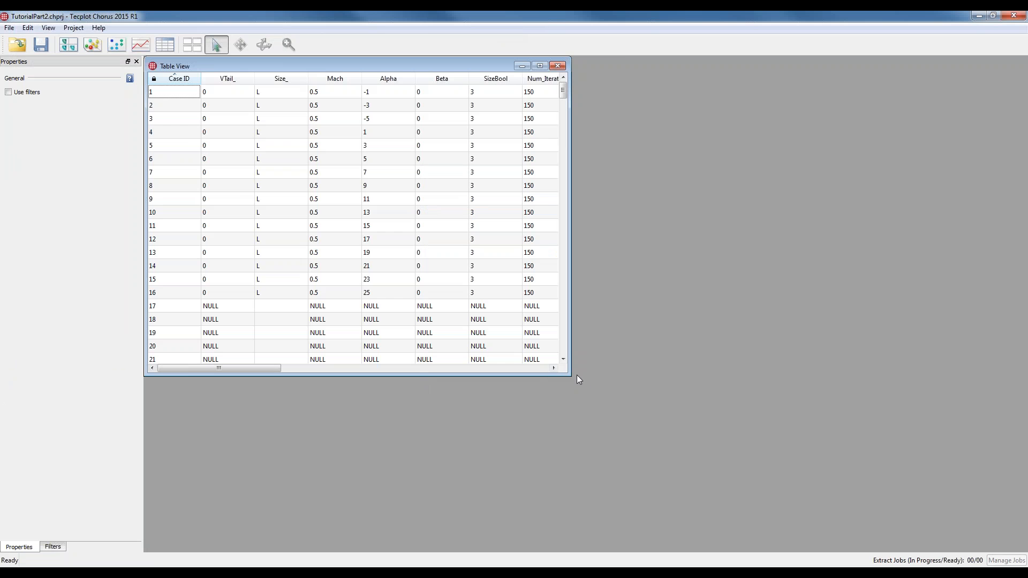
left_click_drag(572, 377, 982, 472)
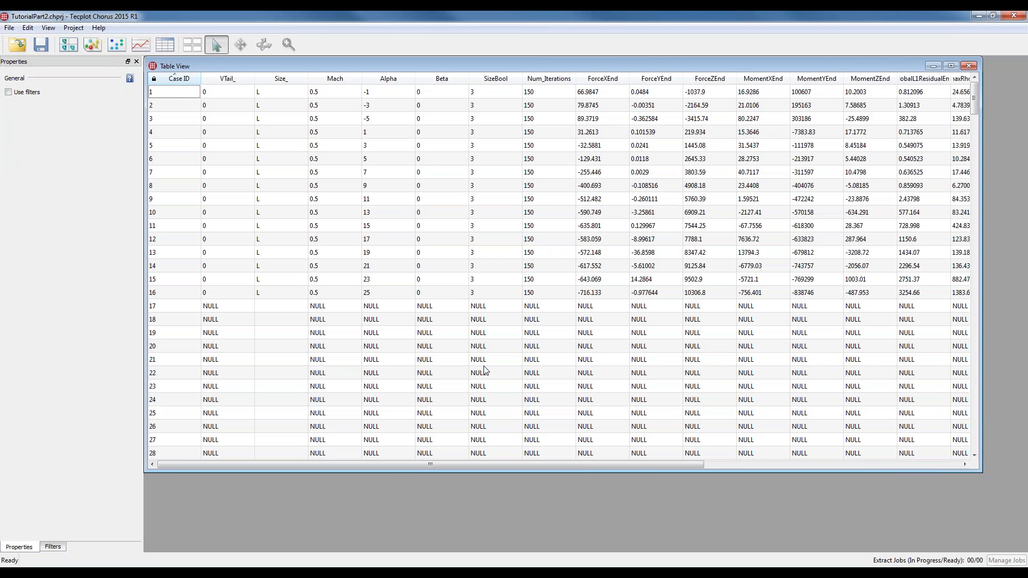
- Delete all the empty NULL cases from Case ID 17 onward in the case table
scroll(427, 341, "down", 1)
scroll(427, 341, "down", 7)
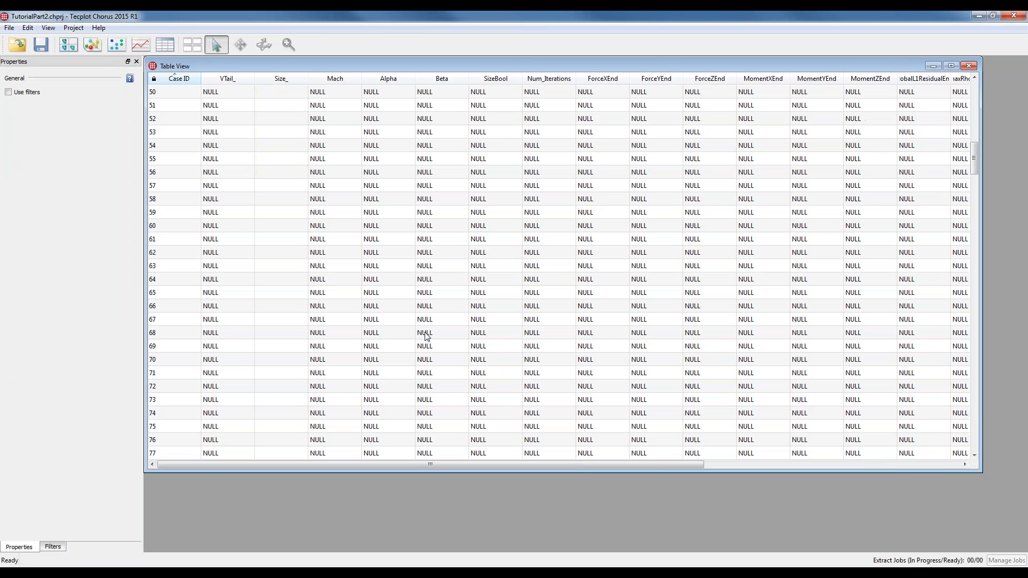
scroll(423, 333, "up", 8)
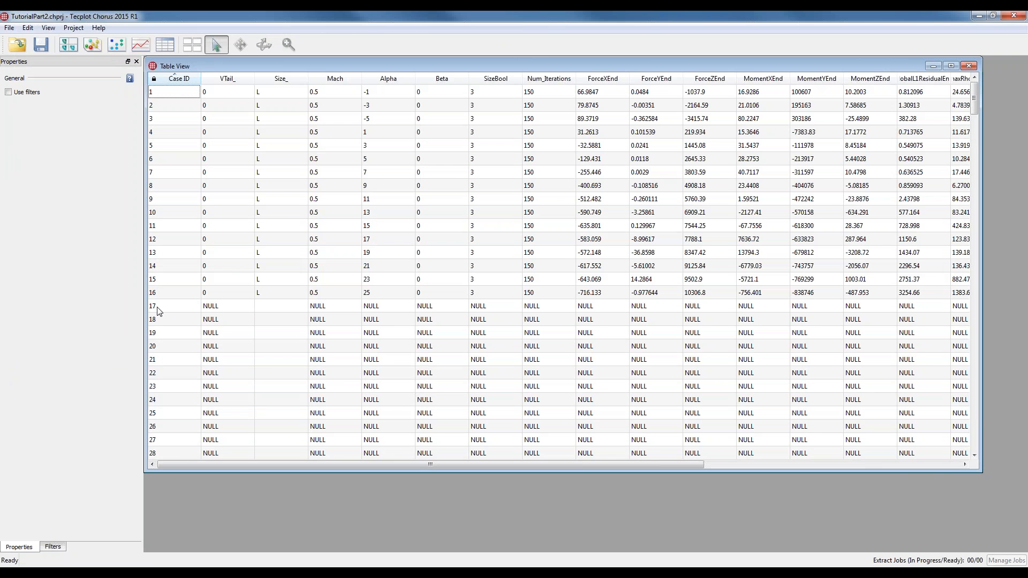
left_click_drag(156, 312, 257, 488)
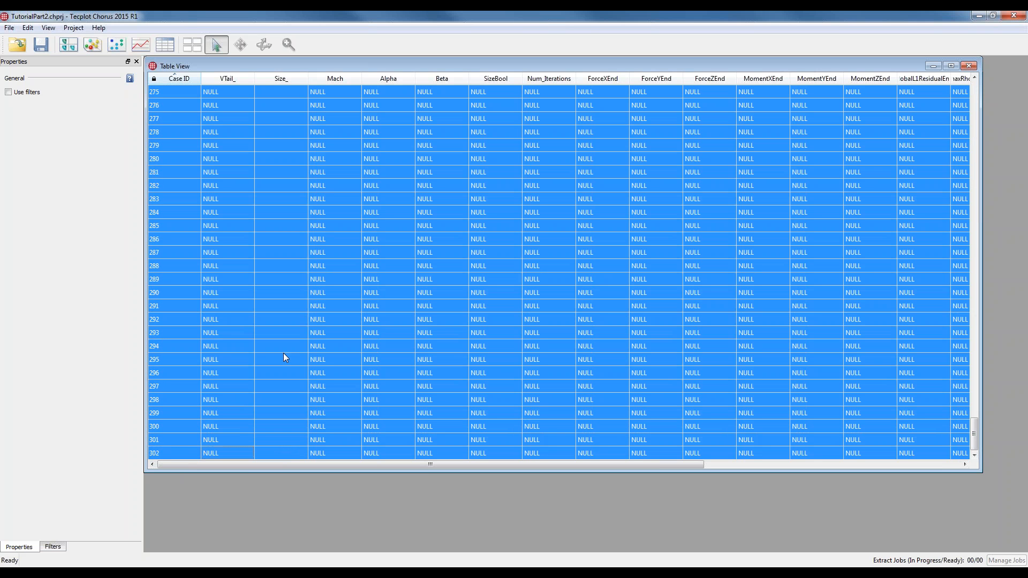
right_click(194, 345)
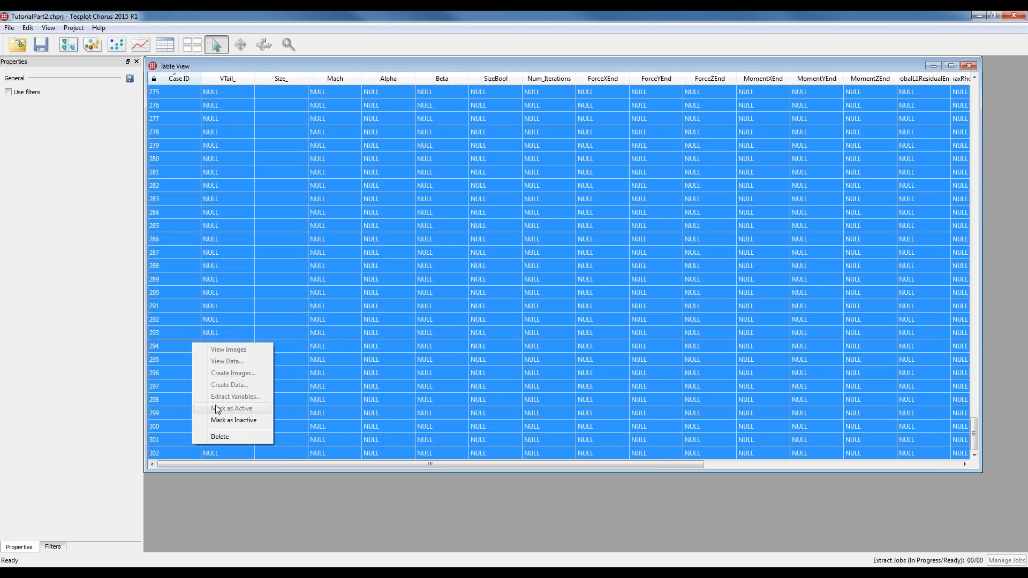
left_click(221, 437)
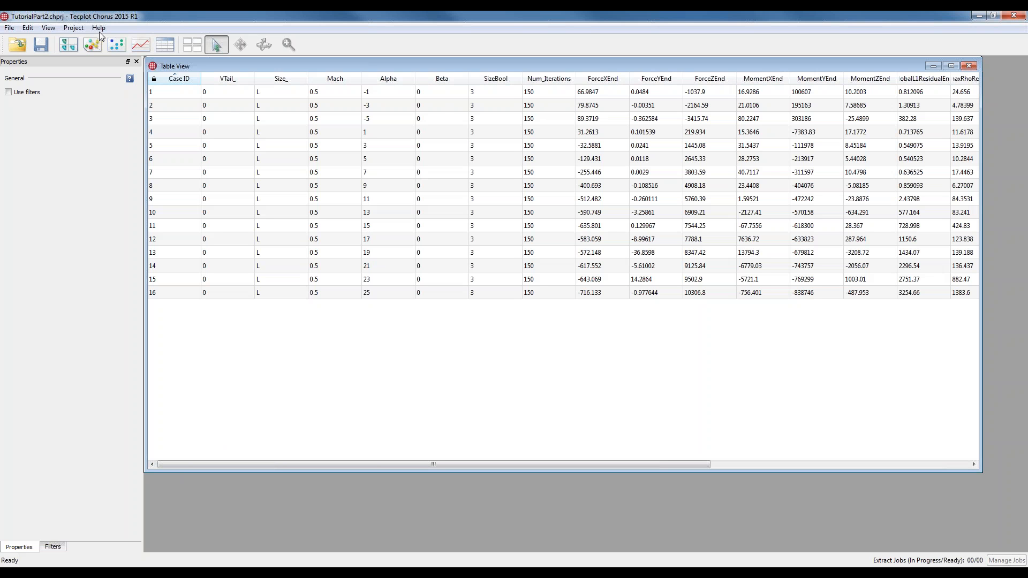
- Open the variable nature settings and set ForceXEnd, ForceYEnd and ForceZEnd to Dependent
left_click(78, 32)
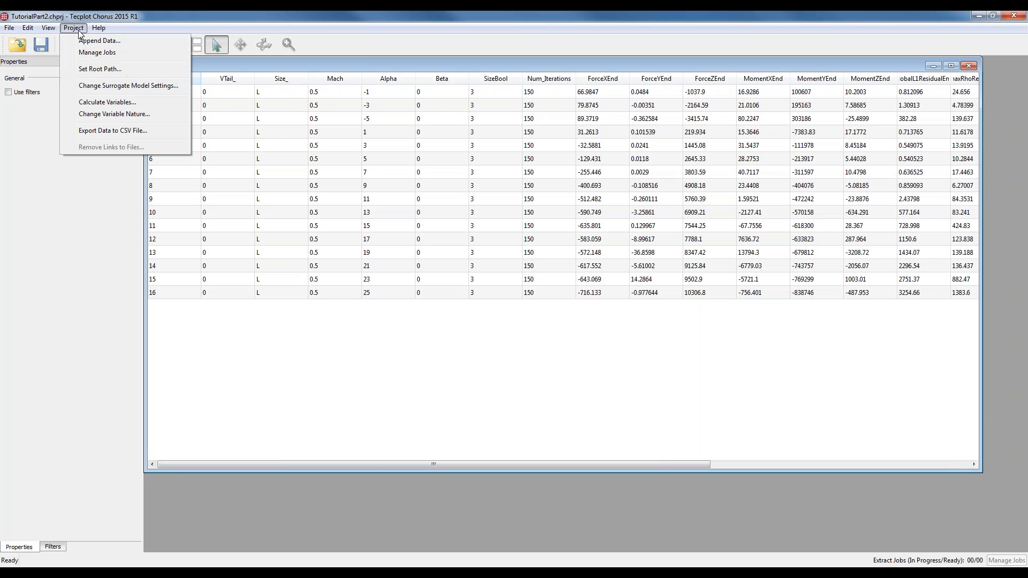
left_click(107, 114)
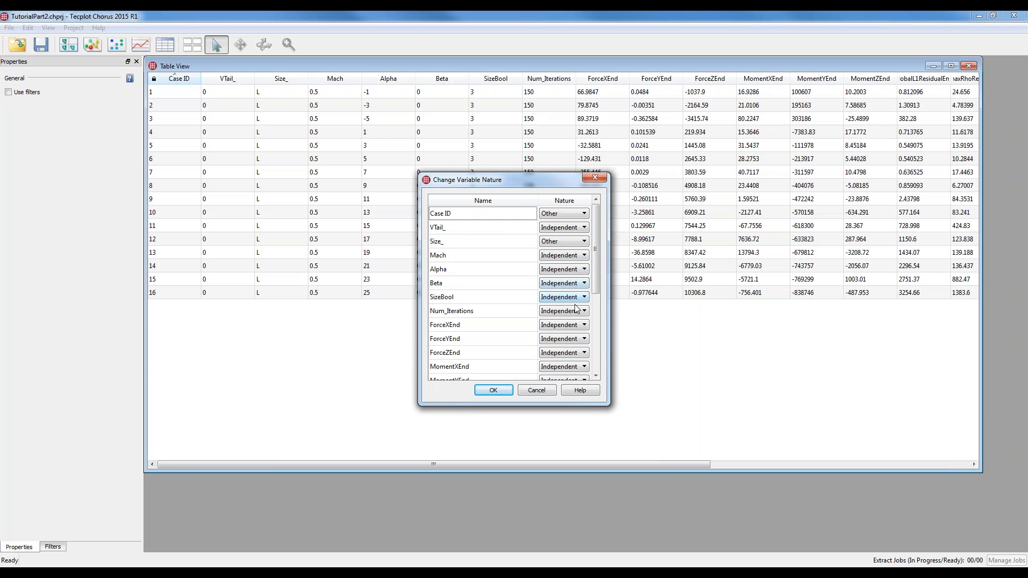
left_click(581, 326)
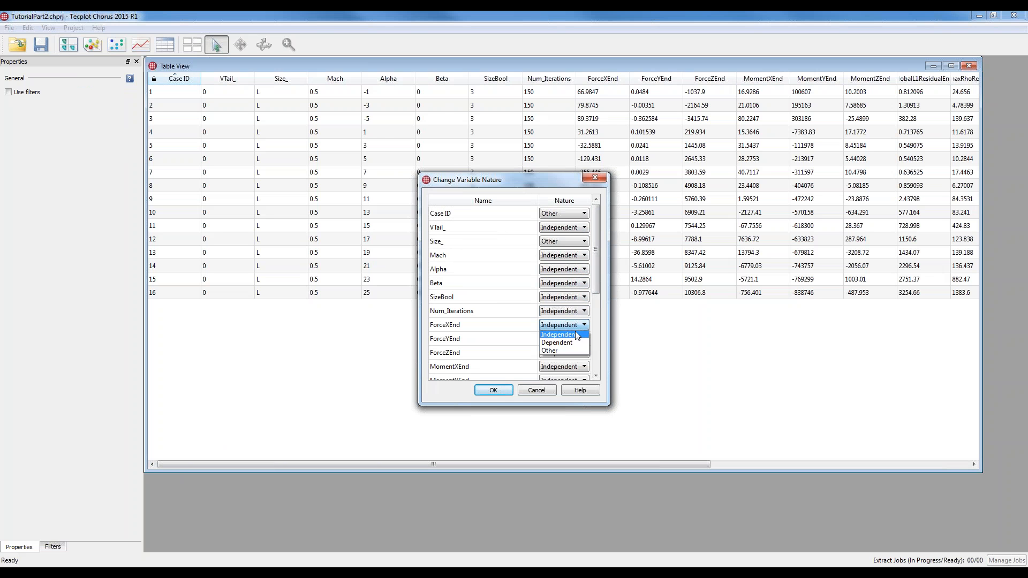
left_click(563, 342)
left_click(571, 339)
left_click(571, 356)
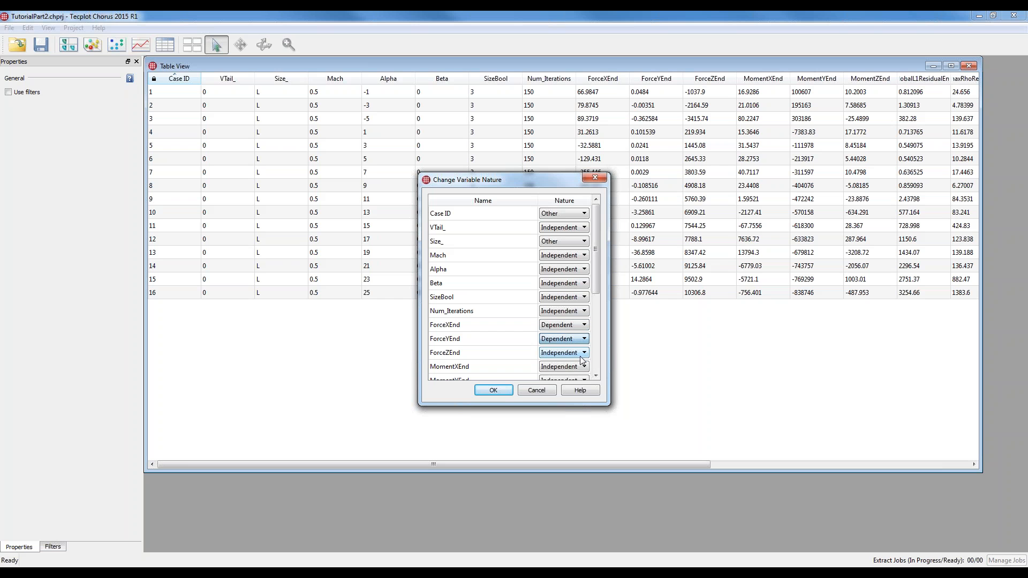
left_click(571, 353)
left_click(560, 370)
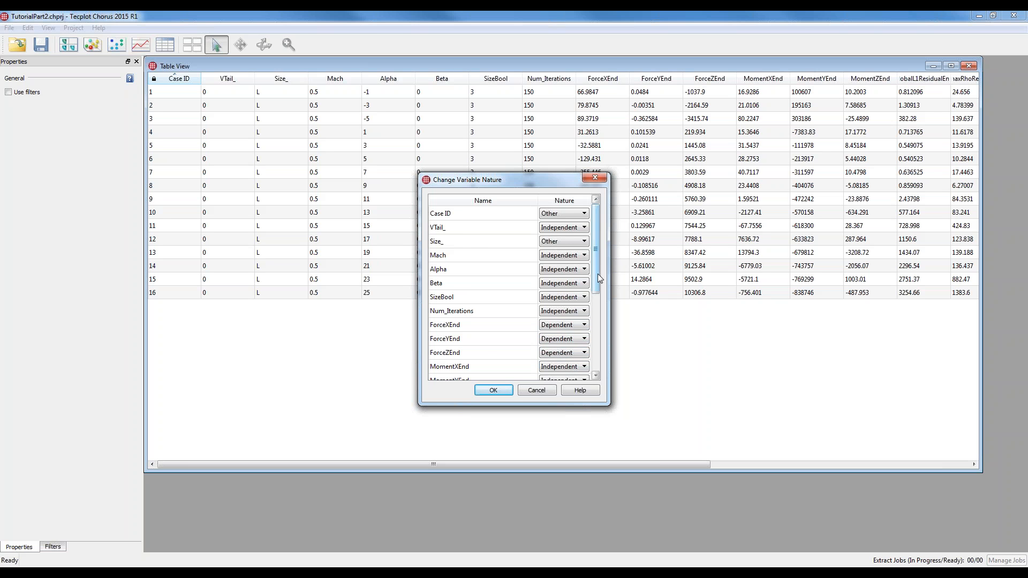
- Change the nature of MomentXEnd, MomentYEnd and MomentZEnd to Dependent
left_click_drag(598, 274, 597, 312)
left_click(577, 299)
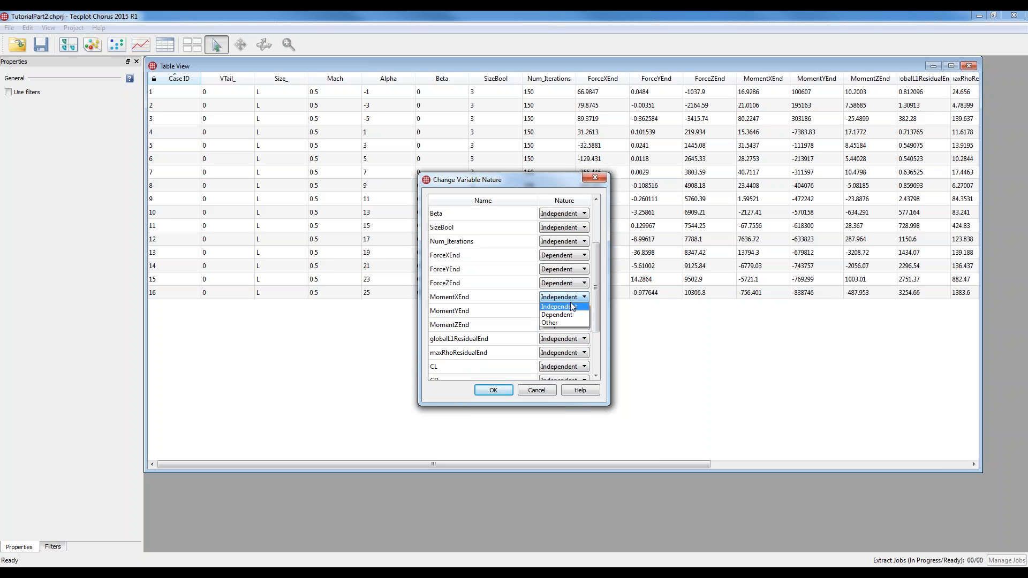
left_click(564, 314)
left_click(562, 311)
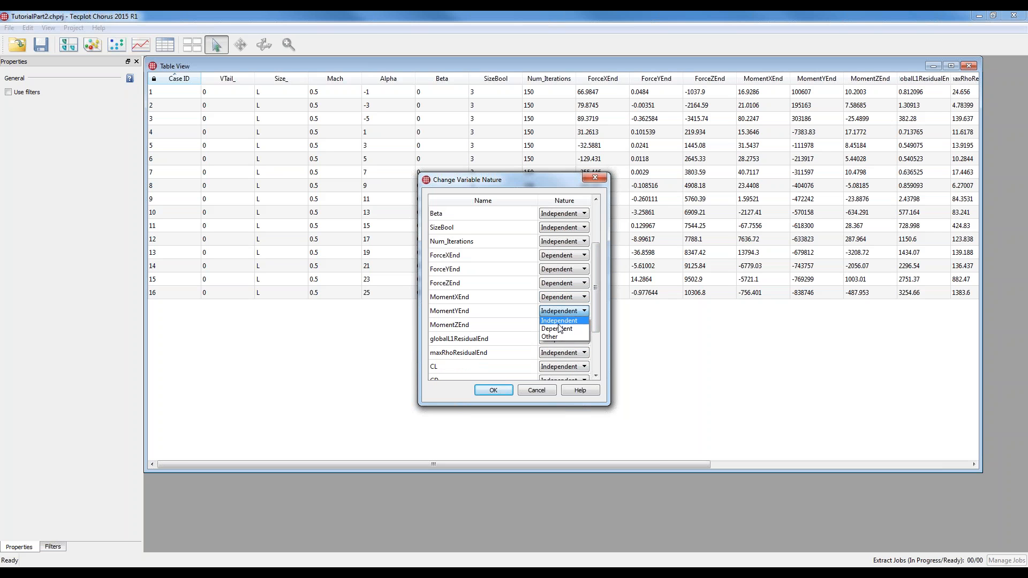
left_click(558, 329)
left_click(562, 325)
left_click(558, 342)
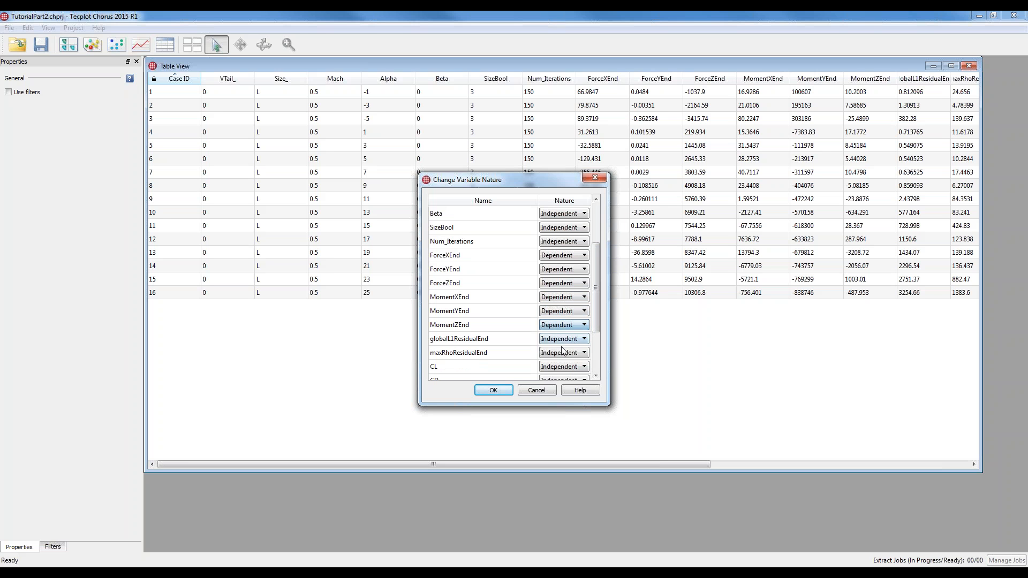
- Set the residual variables globalL1ResidualEnd and maxRhoResidualEnd to Dependent
left_click(562, 339)
left_click(559, 350)
left_click(558, 356)
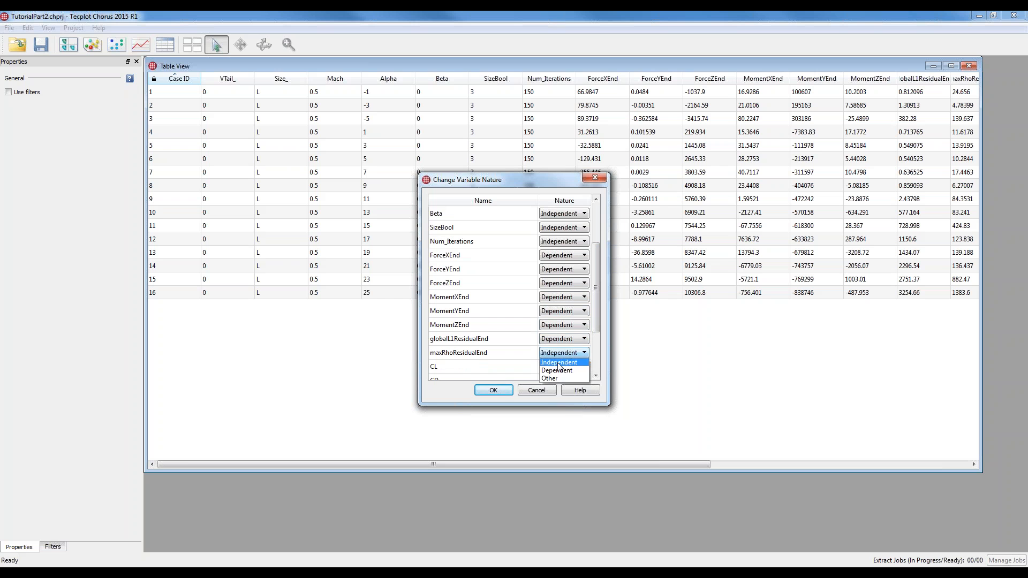
left_click(557, 370)
- Set the nature of the coefficients CL, CD and Cy to Dependent
left_click_drag(597, 313, 596, 337)
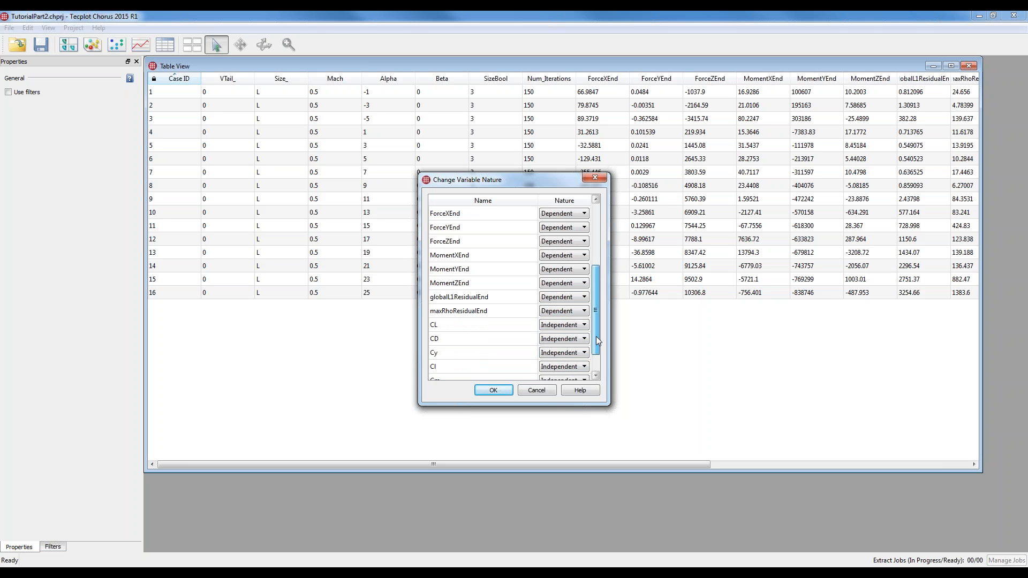
left_click(581, 329)
left_click(569, 346)
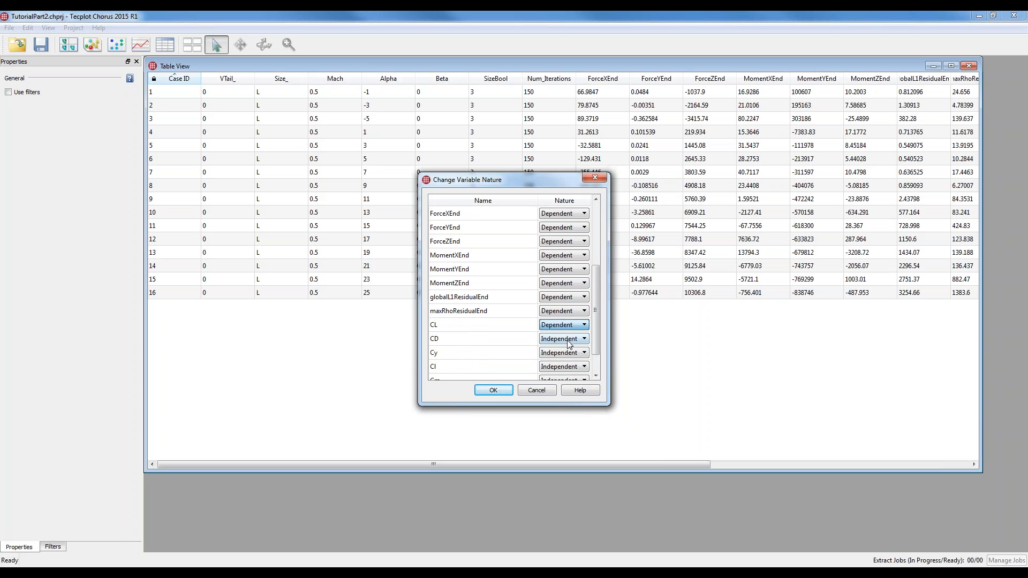
left_click(569, 346)
left_click(567, 353)
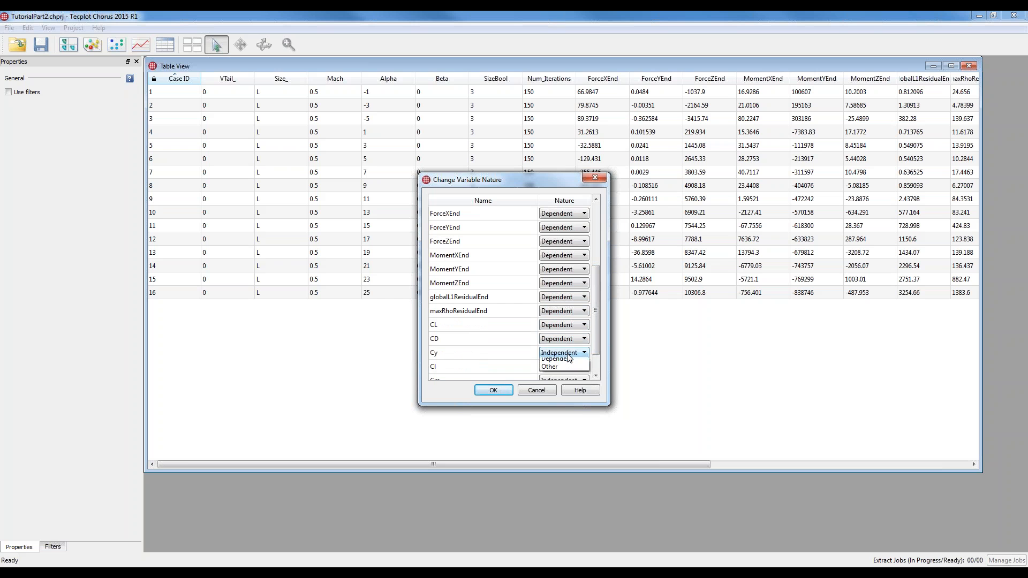
left_click(567, 353)
left_click(570, 370)
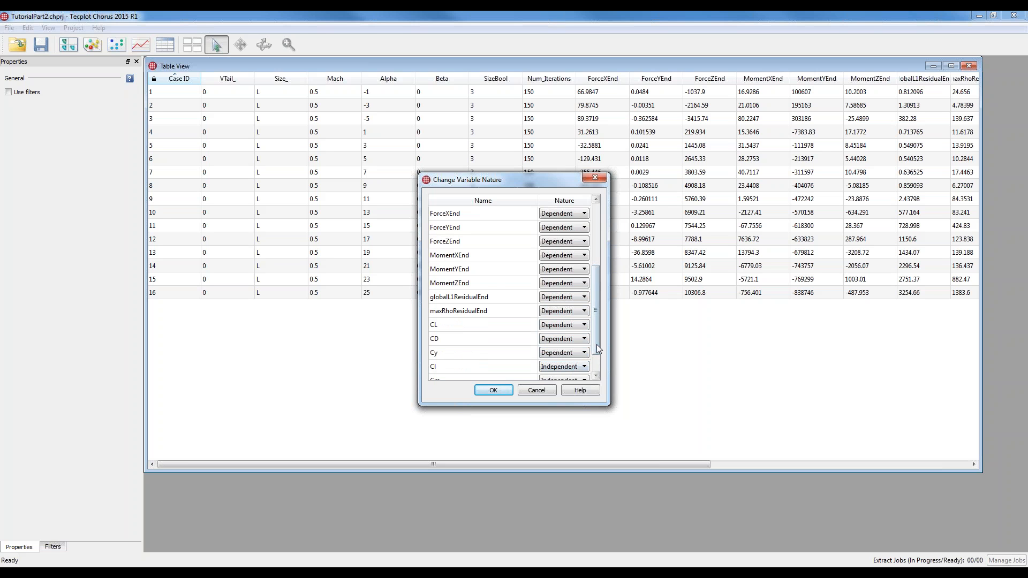
- Set the remaining coefficients Cl, Cm and Cn to Dependent and apply the variable nature changes
left_click_drag(597, 344, 596, 366)
left_click(573, 346)
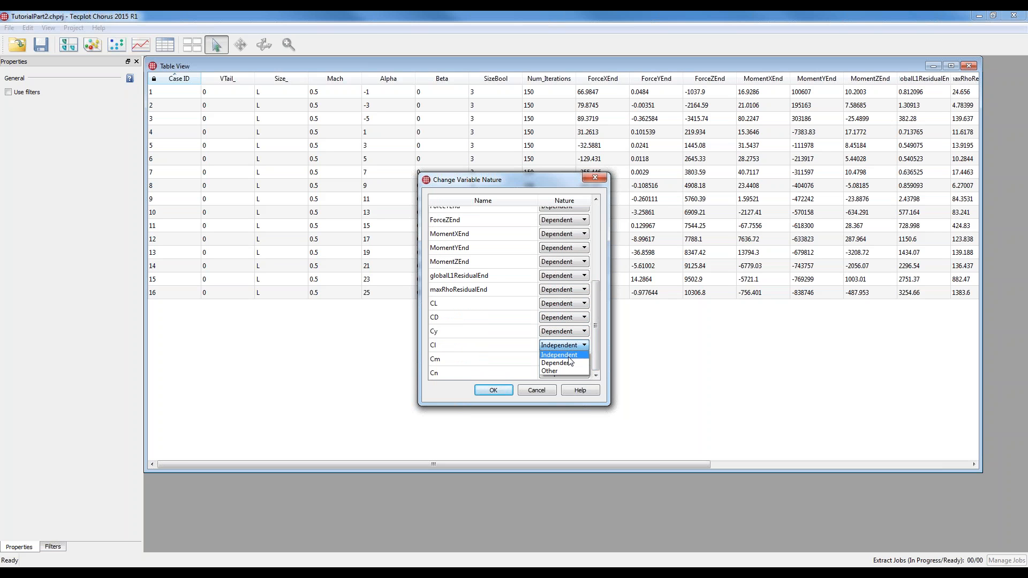
left_click(570, 363)
left_click(567, 359)
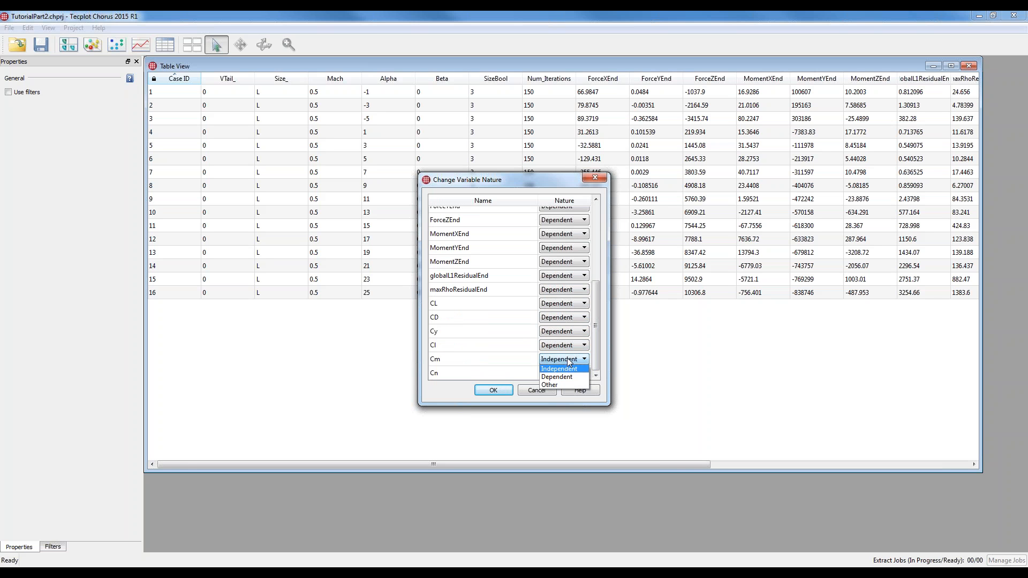
left_click(570, 375)
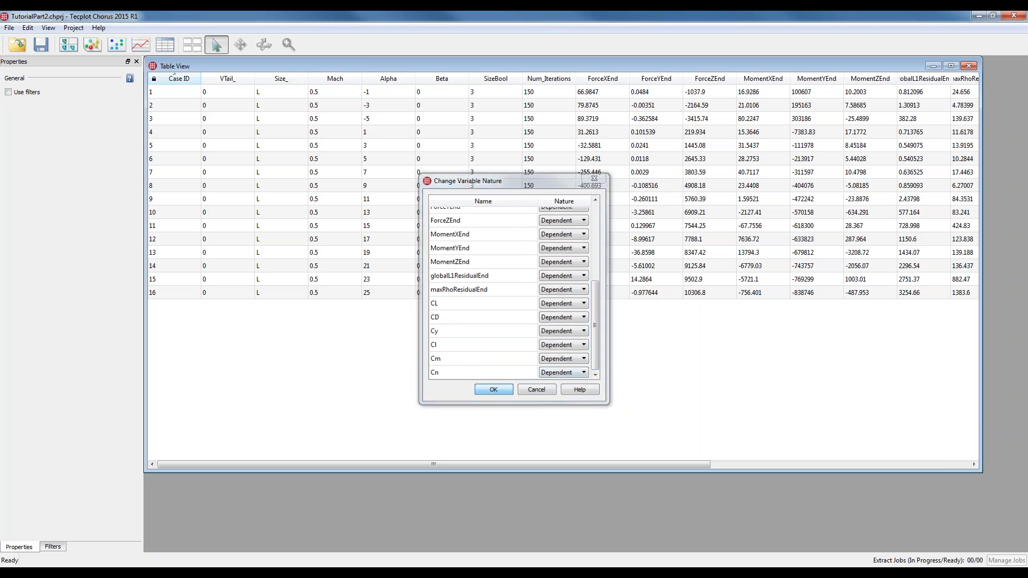
left_click(494, 390)
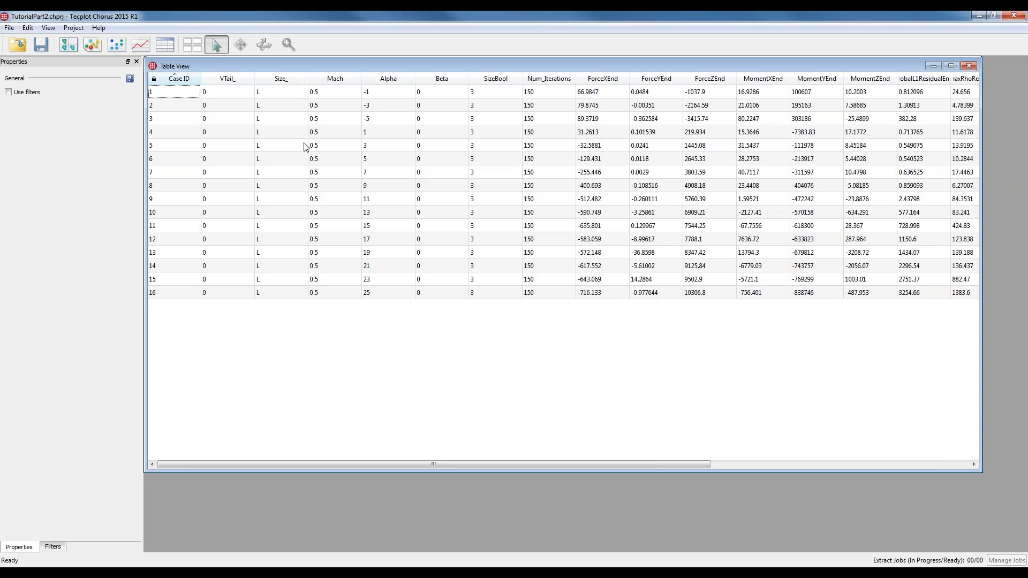
- Create a line plot, place it over the middle of the table, and plot CL against Alpha
left_click(140, 45)
left_click_drag(794, 242, 486, 128)
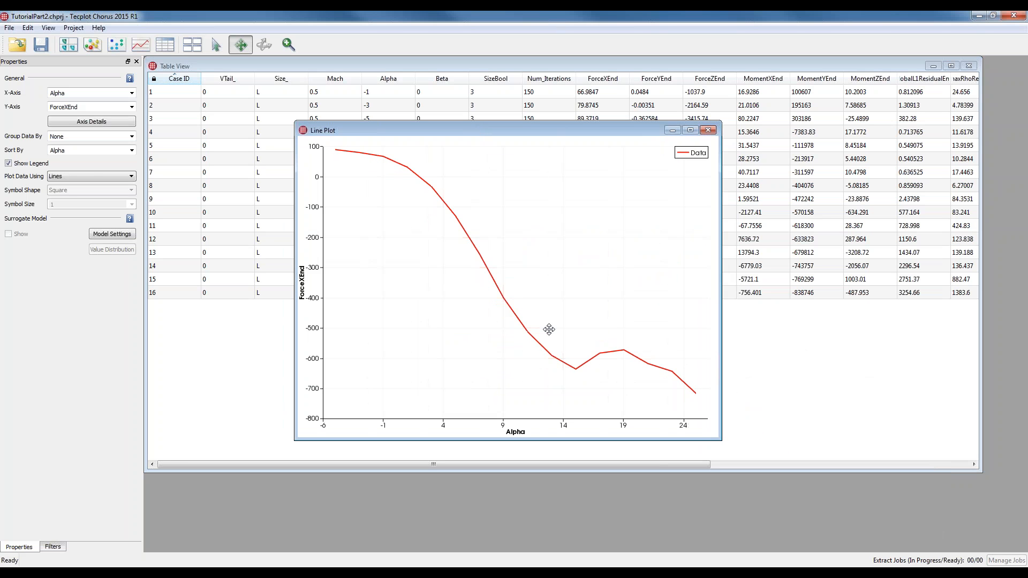
left_click(132, 107)
scroll(92, 194, "down", 3)
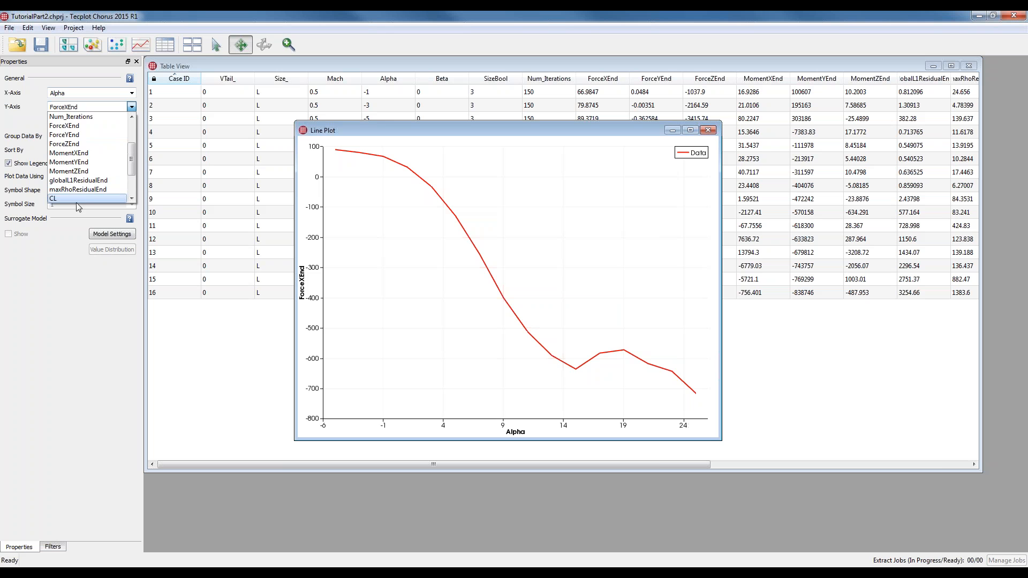
left_click(76, 200)
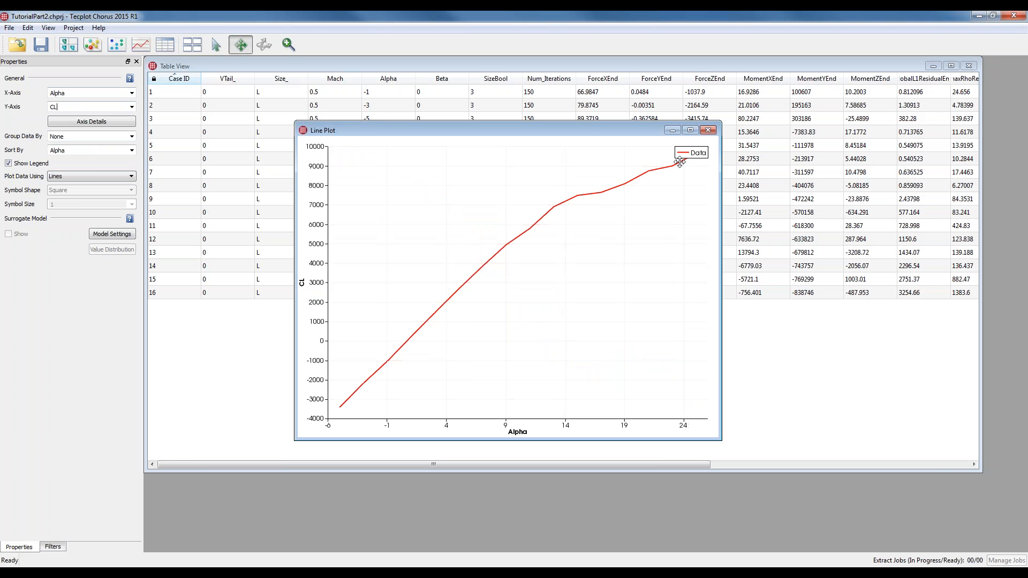
- Move the plot legend below the curve's upper end and select the curve points of cases 8 to 10
left_click_drag(684, 154, 684, 195)
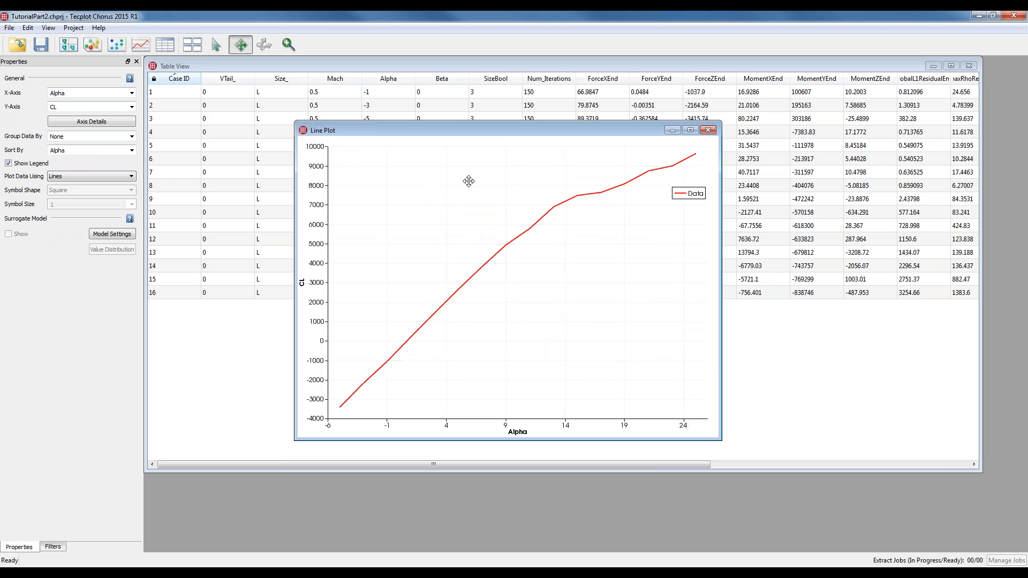
left_click(217, 46)
left_click_drag(485, 183, 571, 269)
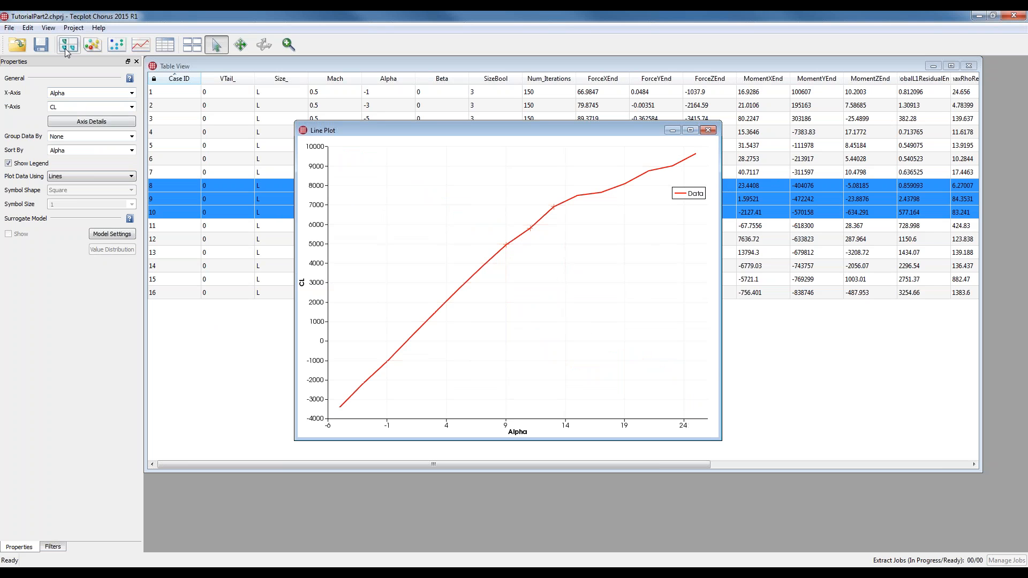
- Start appending data to the project with the File Crawler, keeping TUTORIAL_Part2 as the root folder
left_click(73, 28)
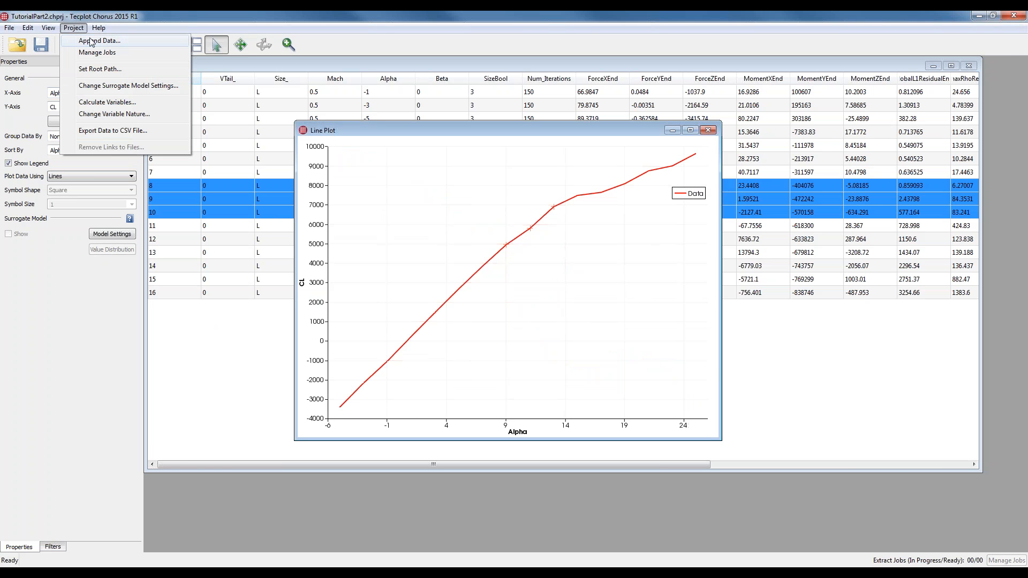
left_click(90, 41)
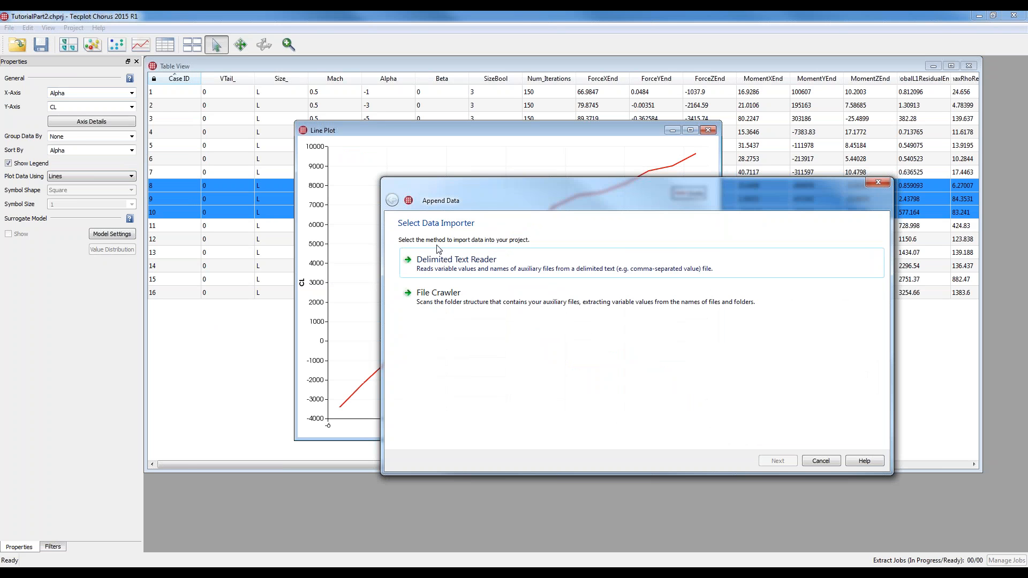
left_click(453, 299)
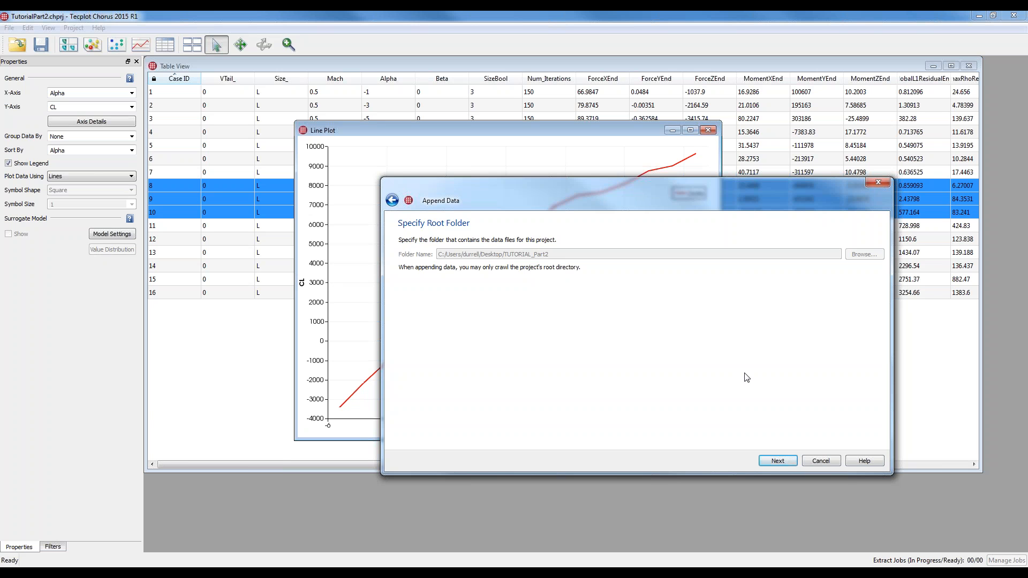
left_click(775, 462)
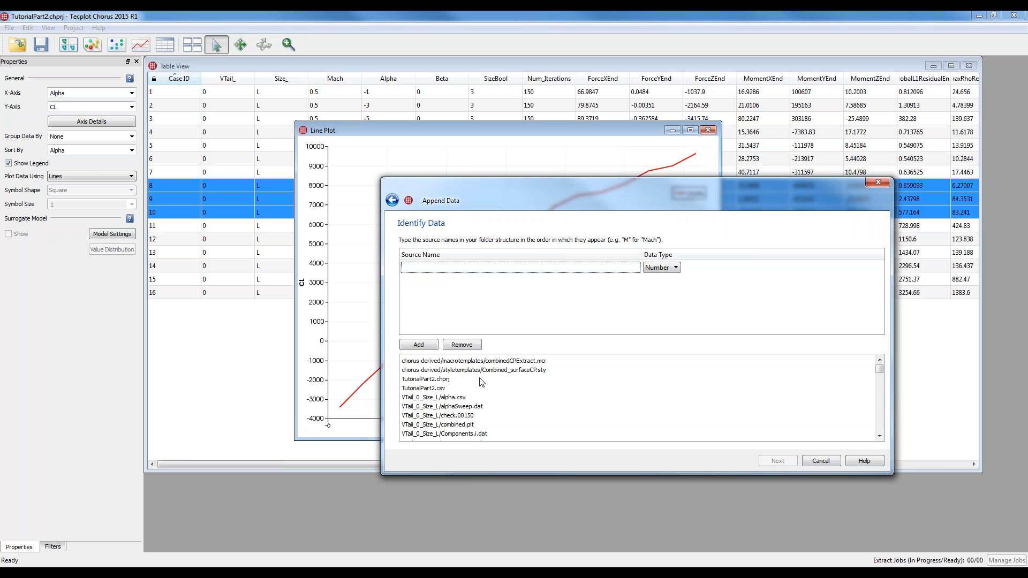
- Add the crawler source names VTail_ with data type Number and Size_ with data type Text
scroll(475, 382, "up", 2)
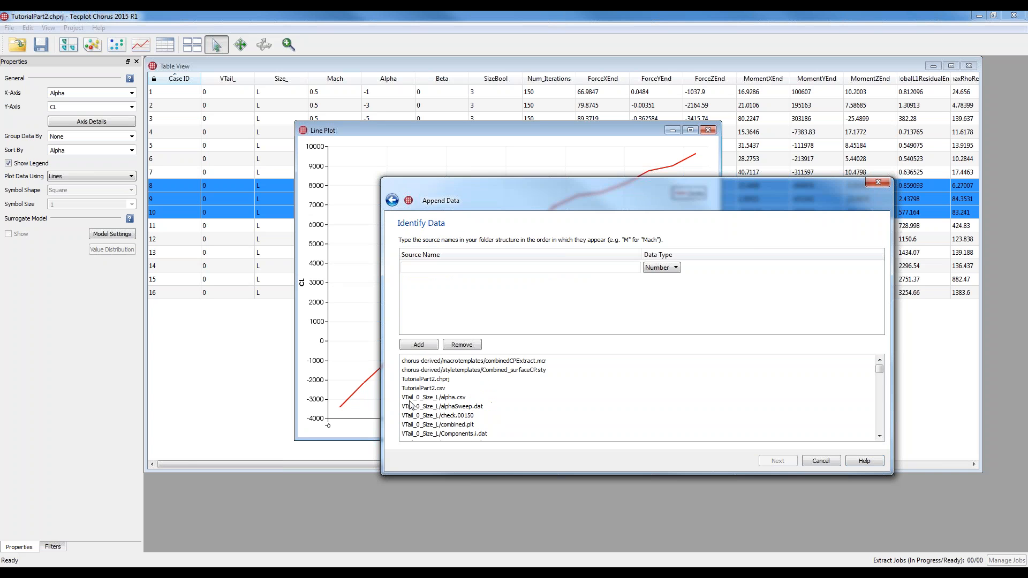
left_click(429, 270)
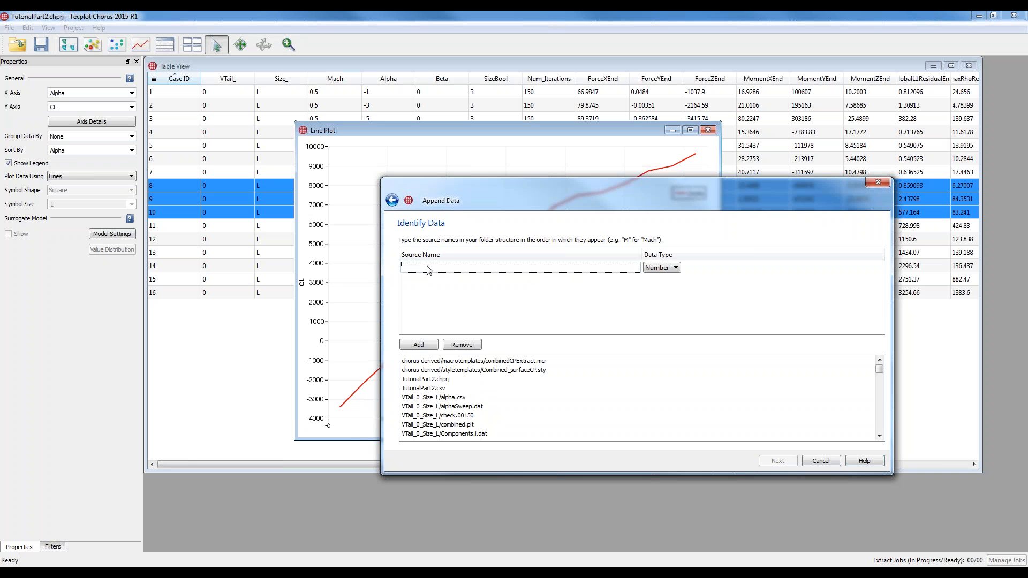
type("V")
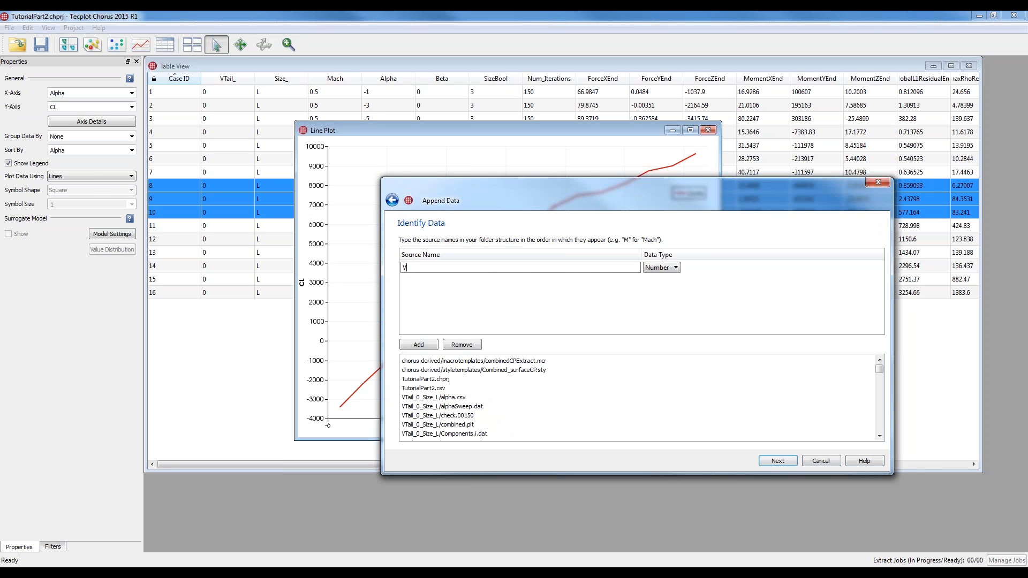
type("Tail_")
key("Return")
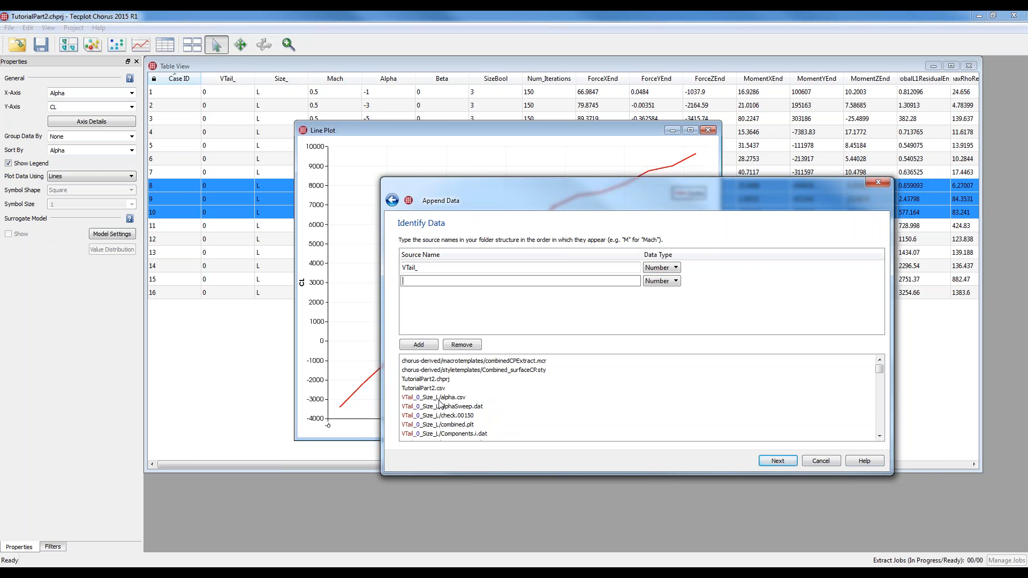
type("Size_")
left_click(676, 280)
left_click(665, 296)
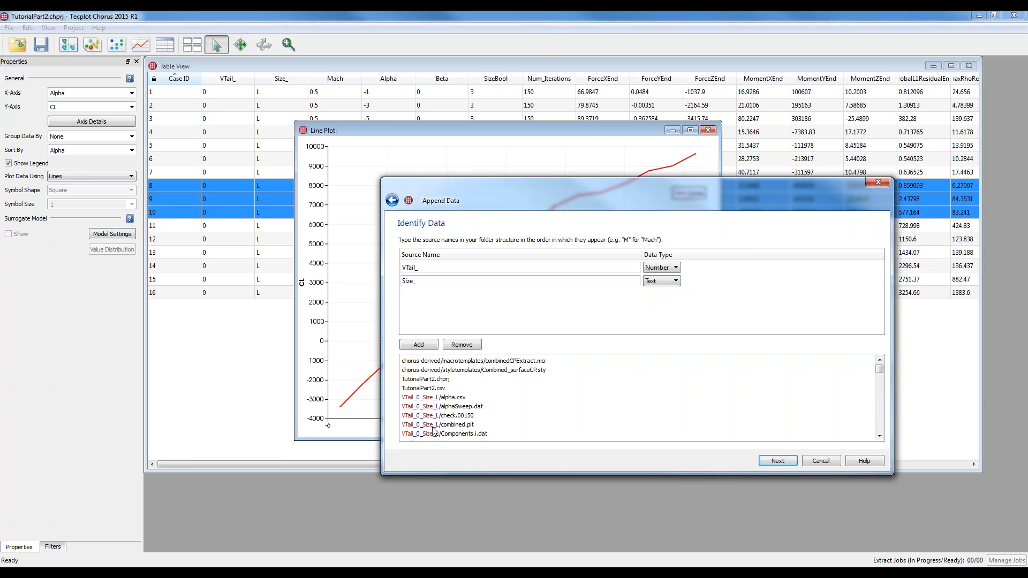
- Check the deeper folder names in the file list and add Mach as a Number source
scroll(450, 420, "down", 3)
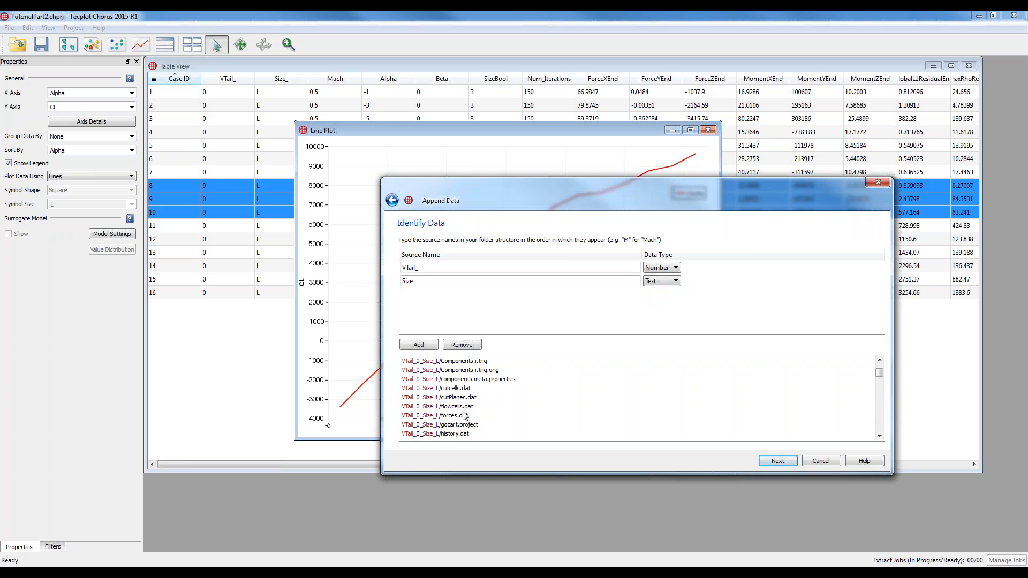
scroll(465, 416, "down", 3)
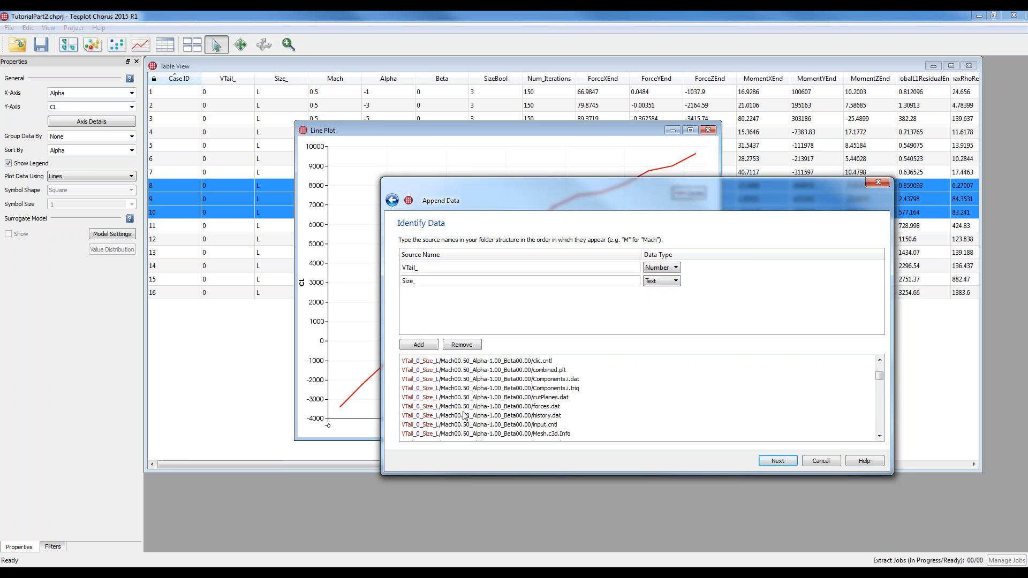
left_click(713, 290)
type("Mach")
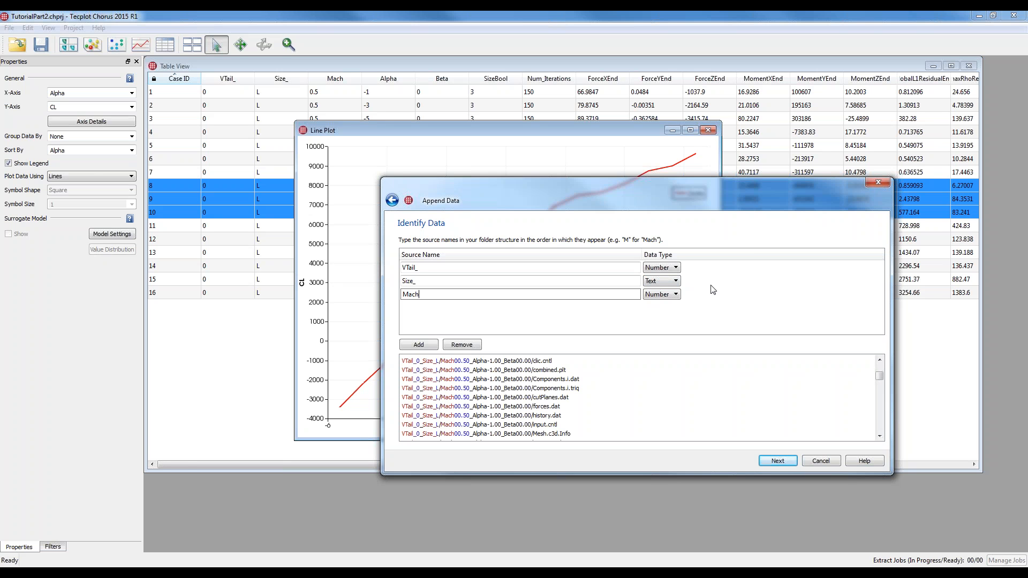
key("Return")
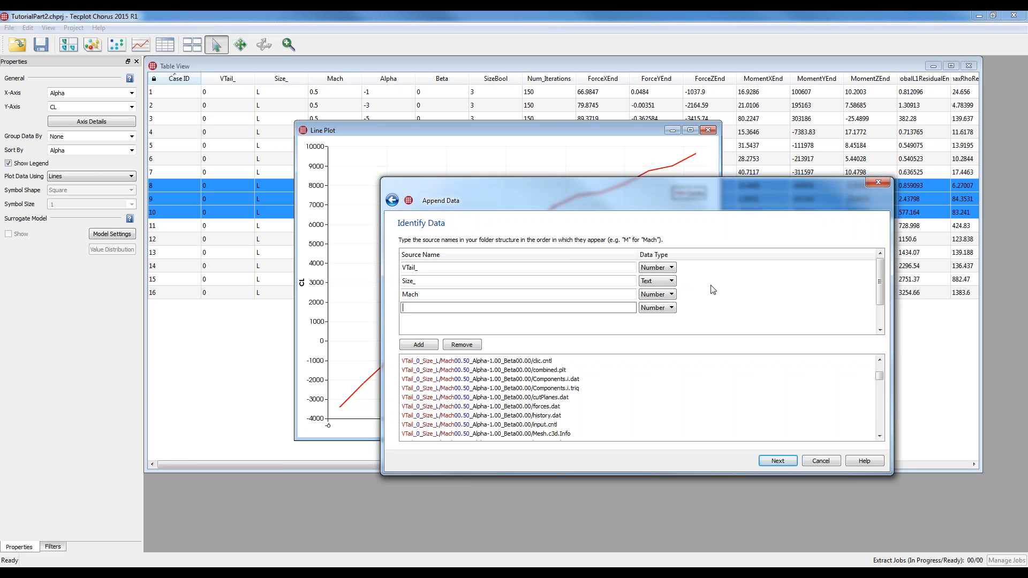
- Add Alpha and Beta as further Number sources and continue to specifying the files to link
type("Alpha")
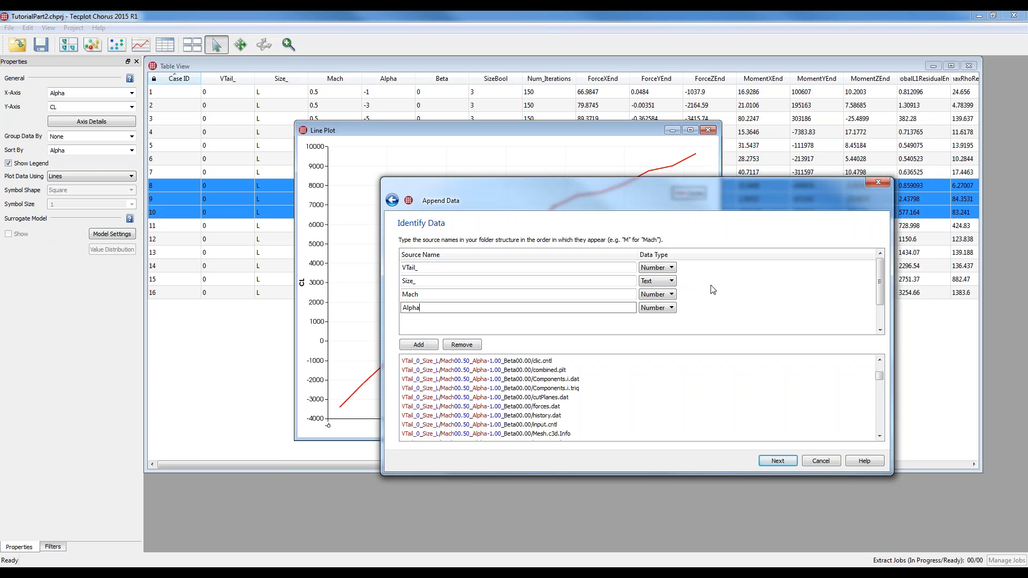
key("Return")
type("Beta")
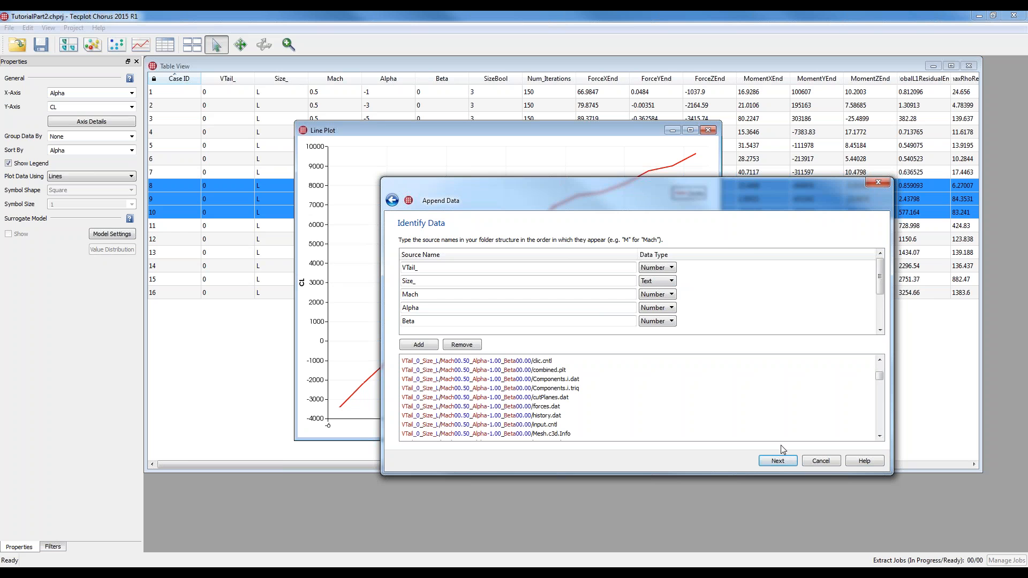
left_click(780, 461)
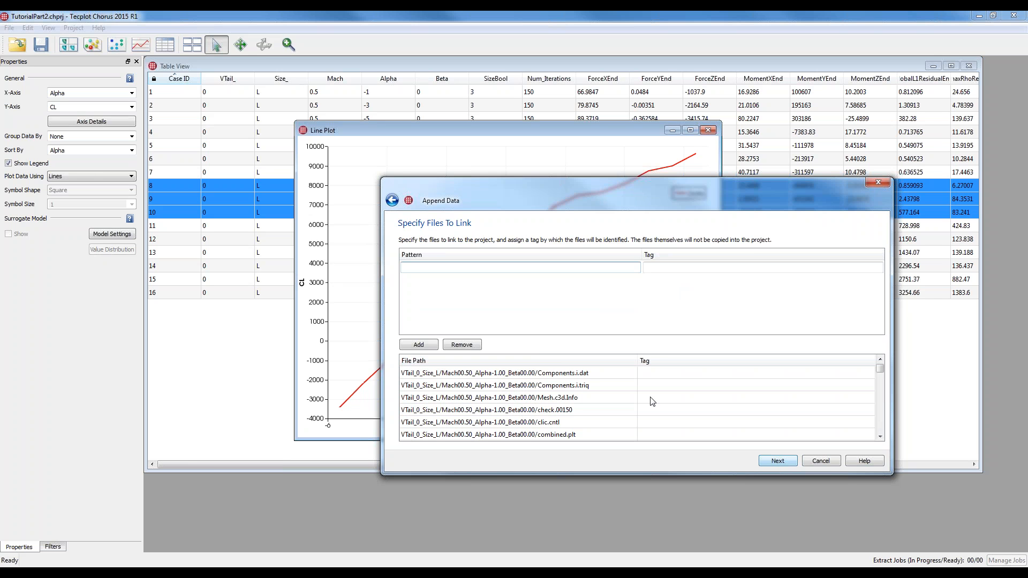
- Link the files matching *.i.dat under the tag "ASCII surface data"
left_click(455, 267)
type("*")
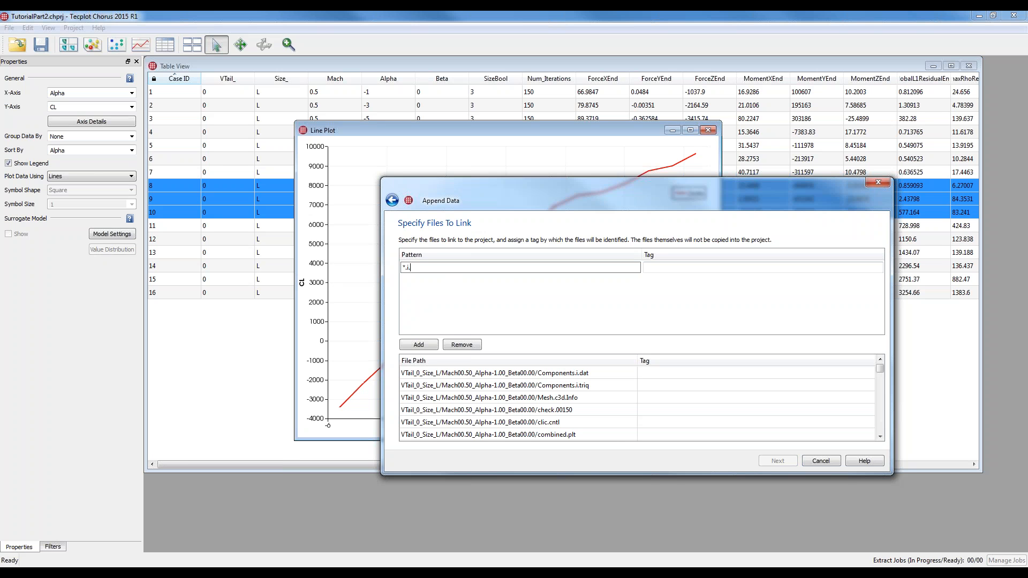
type(".i.data")
key("Tab")
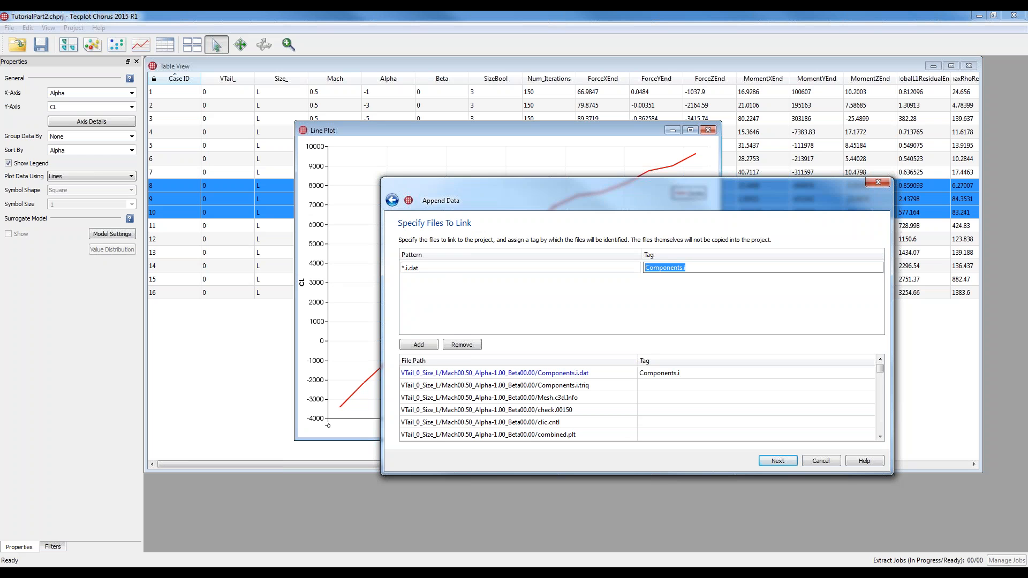
type("ASCII surface data")
key("Return")
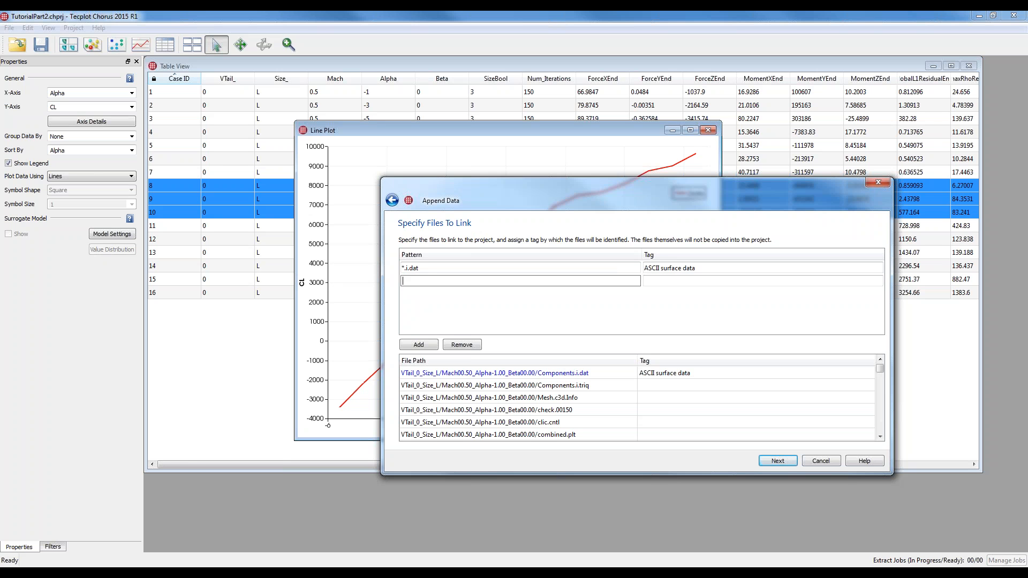
- Link the files matching *.plt under the tag "Binary Surface and Cut Planes"
type("*.plt")
key("Tab")
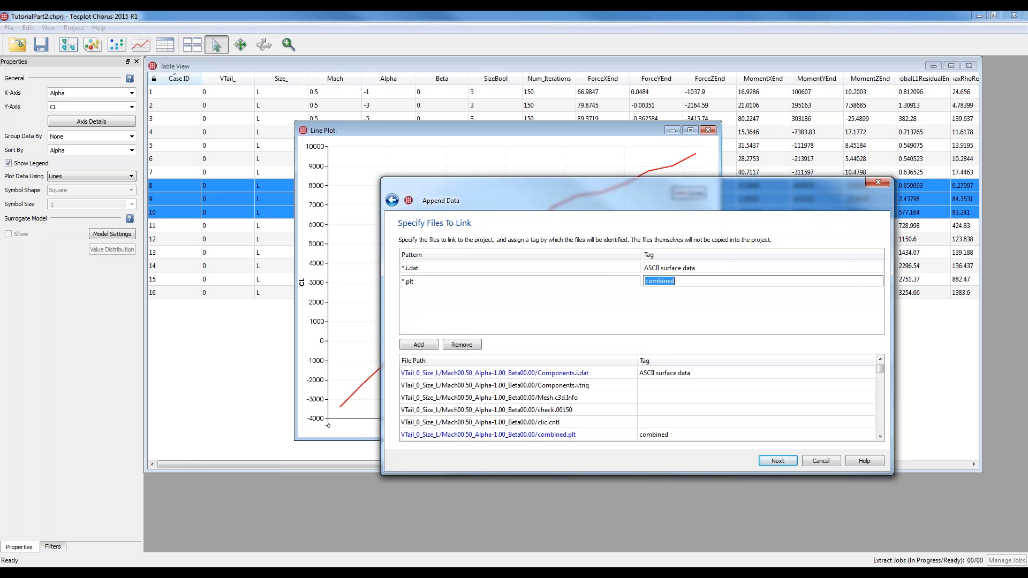
type("Binary Surface and Cut o")
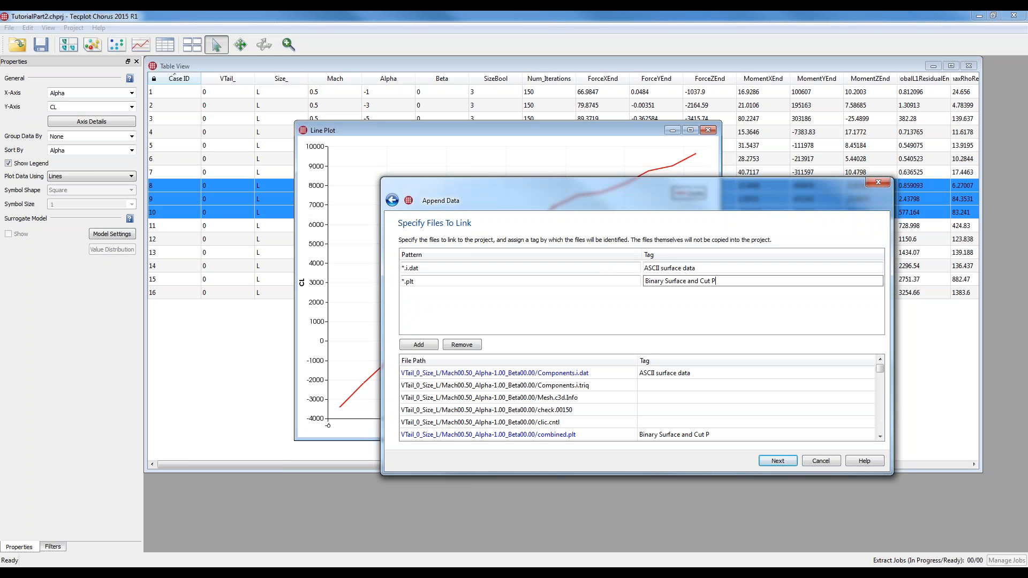
type("lanes")
key("Return")
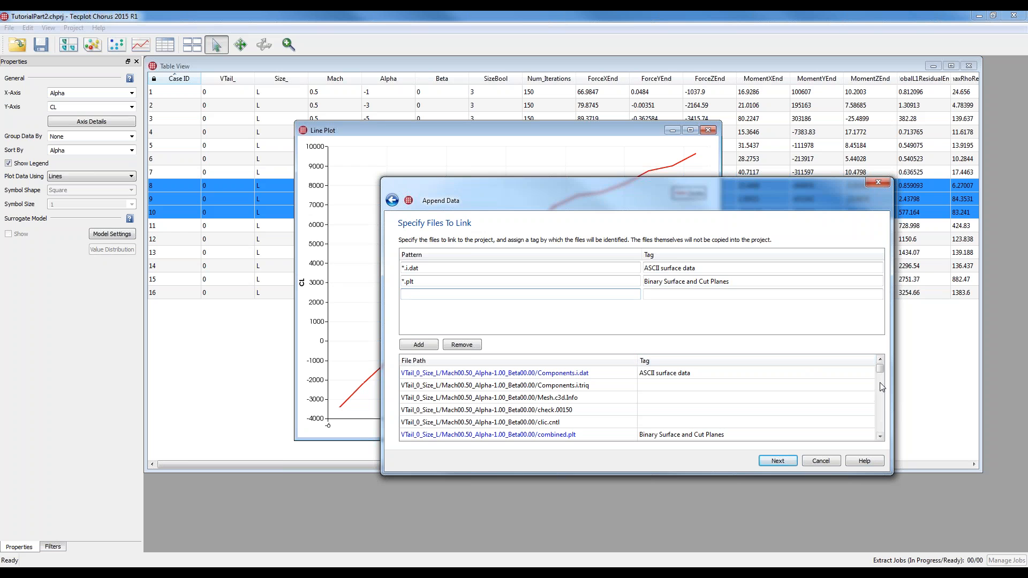
- Find the force file's exact name in the file list and link forces.dat under the tag forces
left_click(880, 436)
left_click(880, 436)
left_click(880, 436)
left_click(880, 436)
left_click(880, 436)
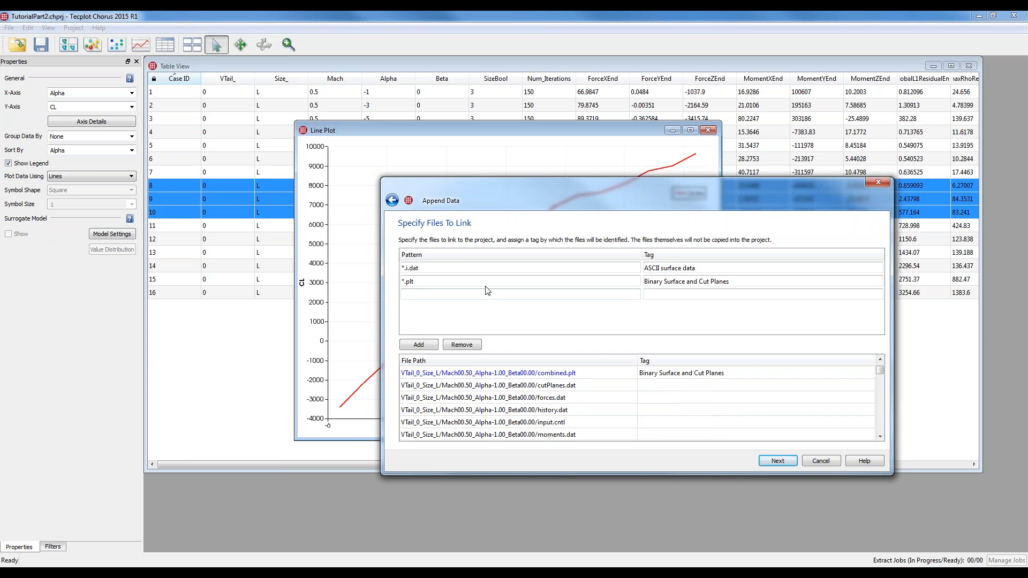
double_click(419, 293)
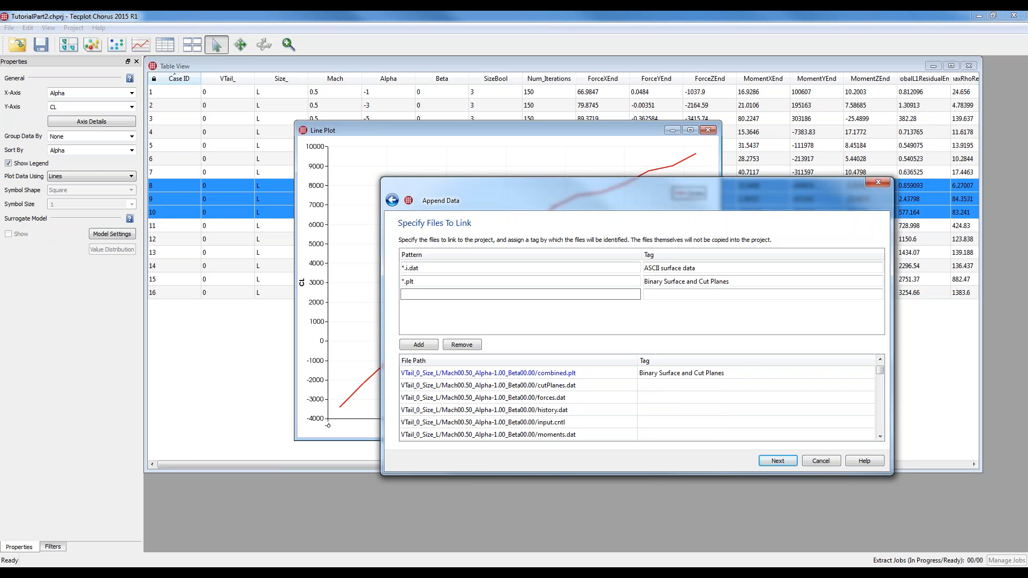
type("force.dat")
key("Tab")
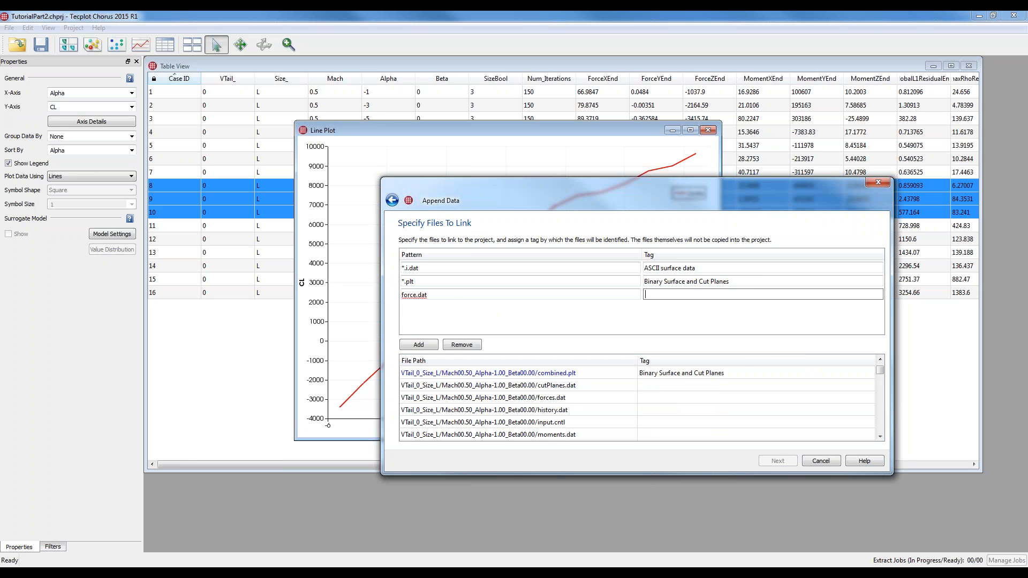
left_click(443, 293)
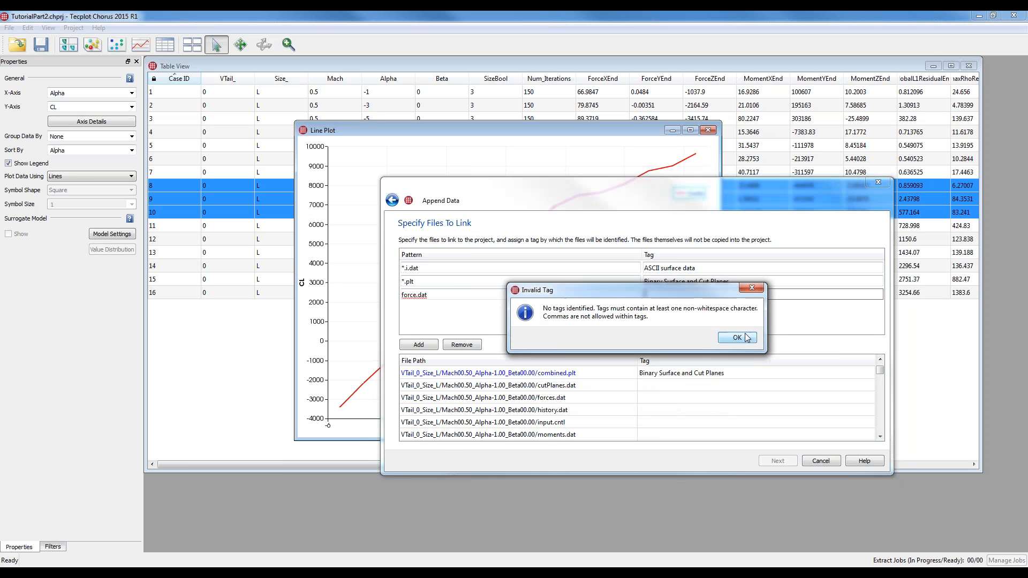
left_click(746, 338)
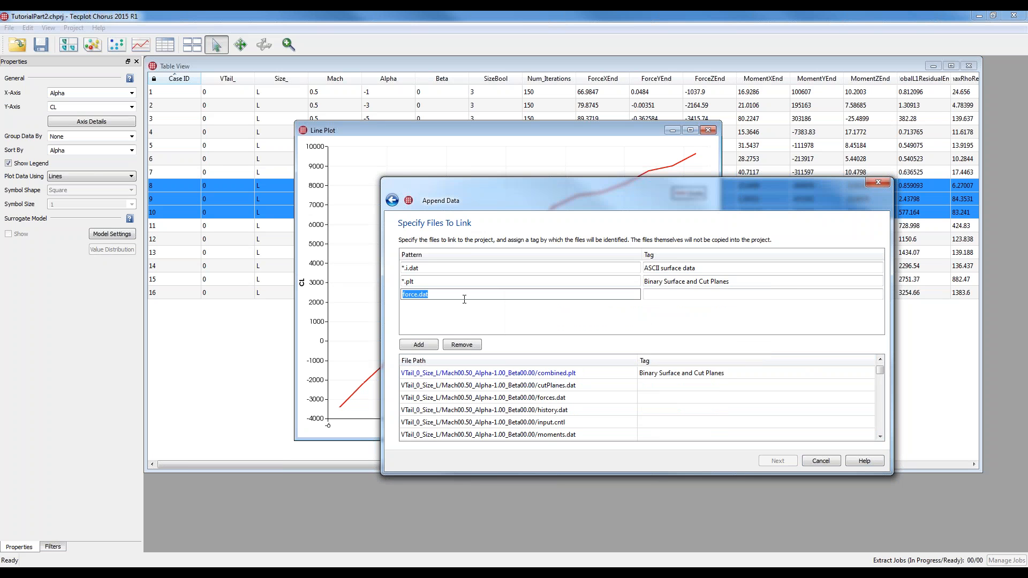
type("forces.dat")
key("Tab")
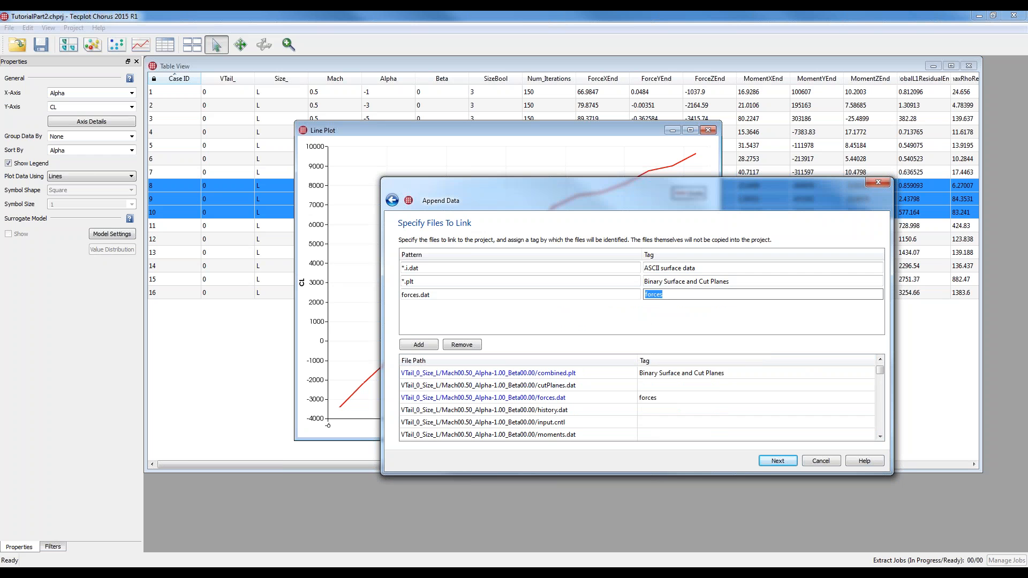
key("Tab")
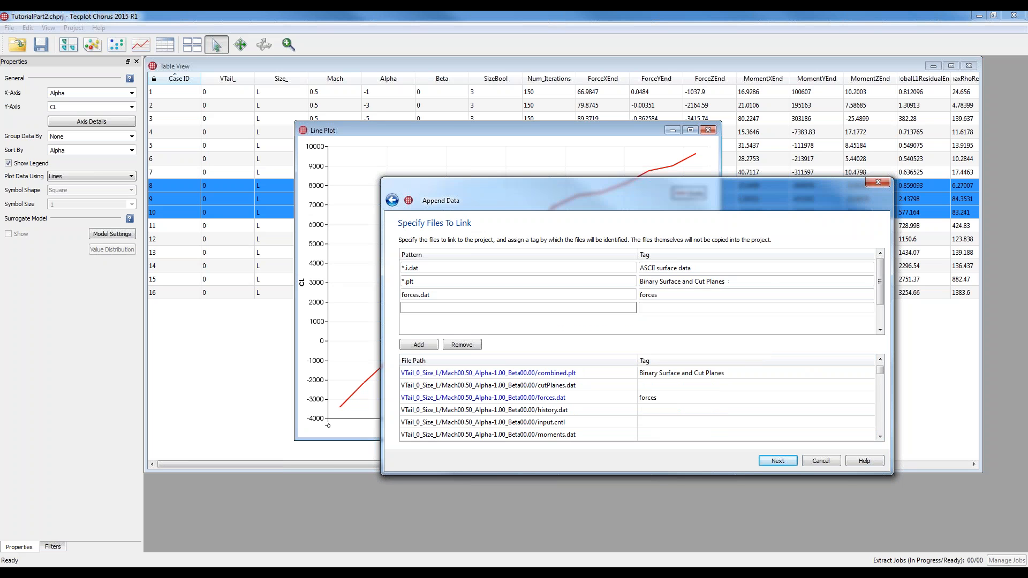
- Link moments.dat under the tag moments and finish appending, keeping the confirmed source names and natures
type("moments.dat")
key("Tab")
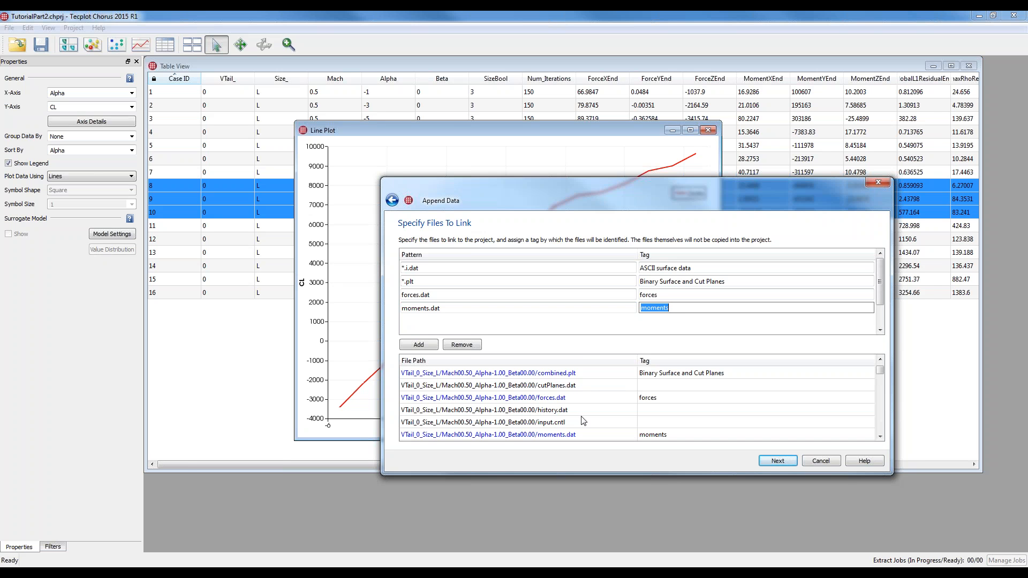
left_click_drag(880, 371, 881, 385)
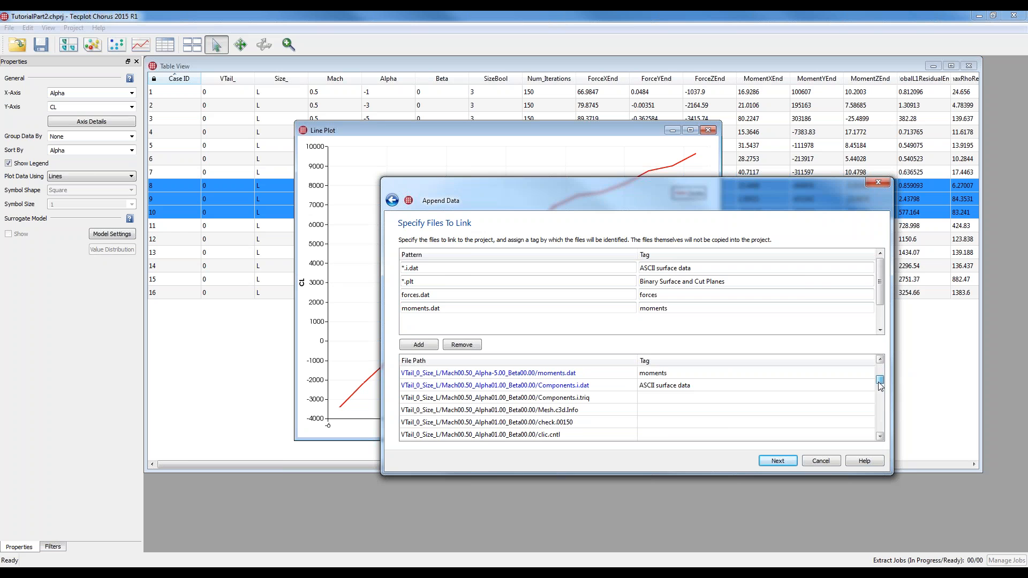
left_click(779, 462)
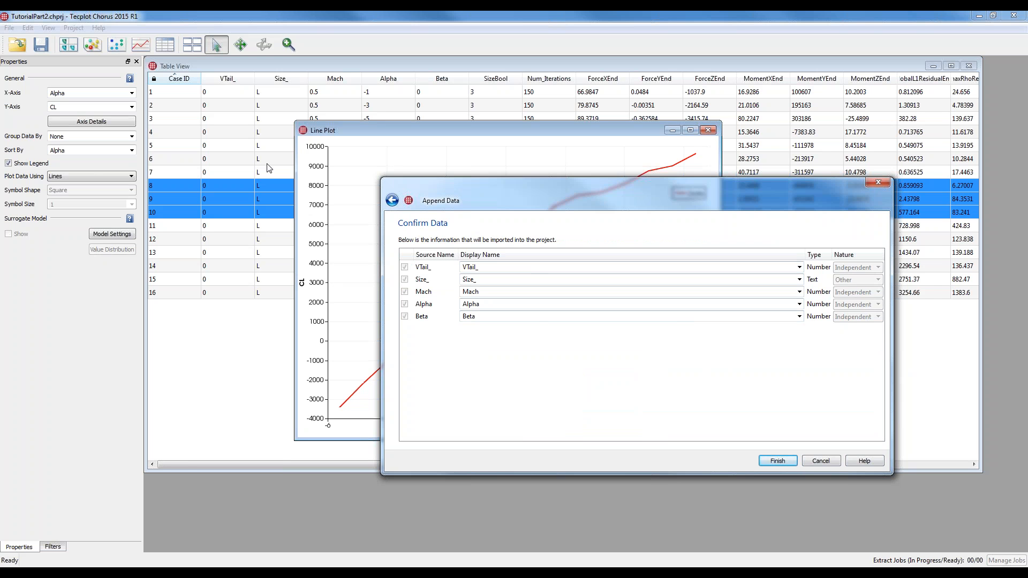
left_click(778, 460)
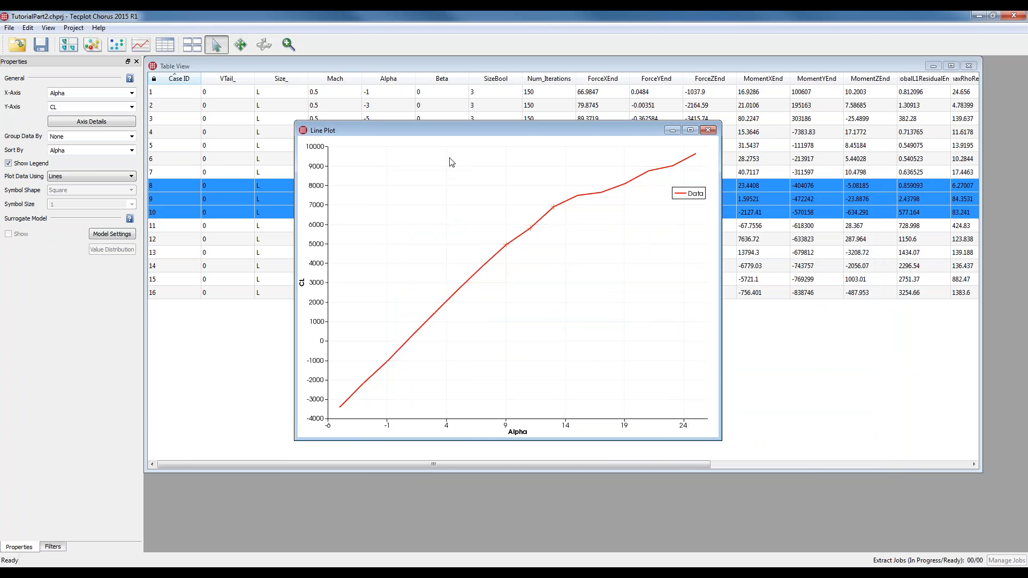
- Move the line plot window off the upper table rows and open the View Data settings for case 8
left_click_drag(450, 134, 604, 266)
left_click(380, 191)
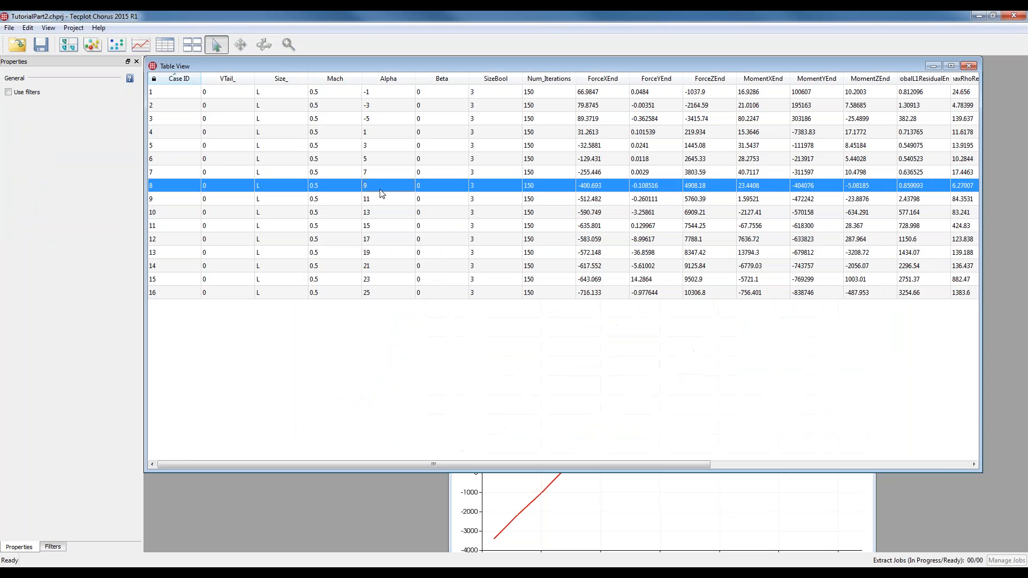
right_click(380, 185)
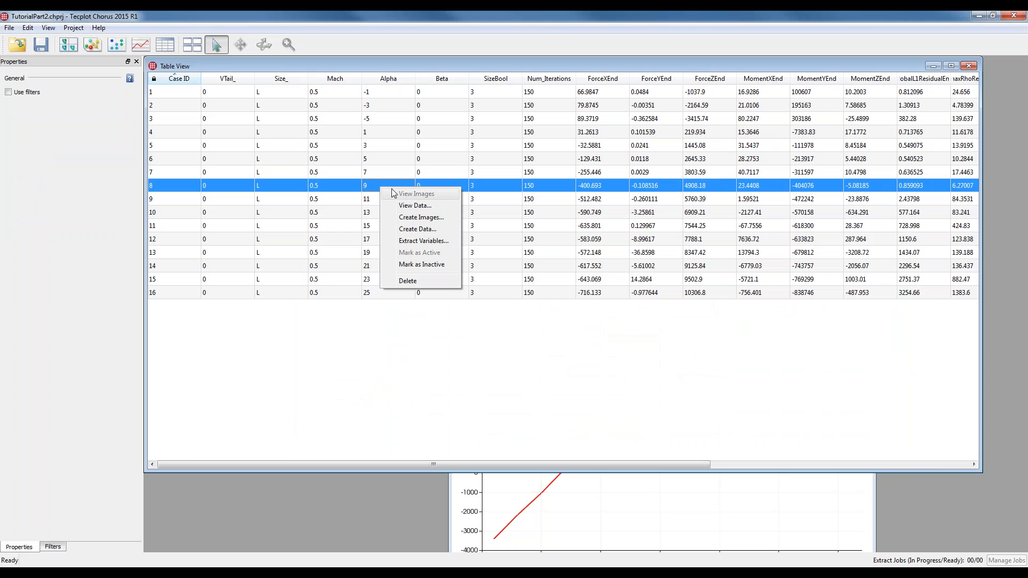
left_click(408, 205)
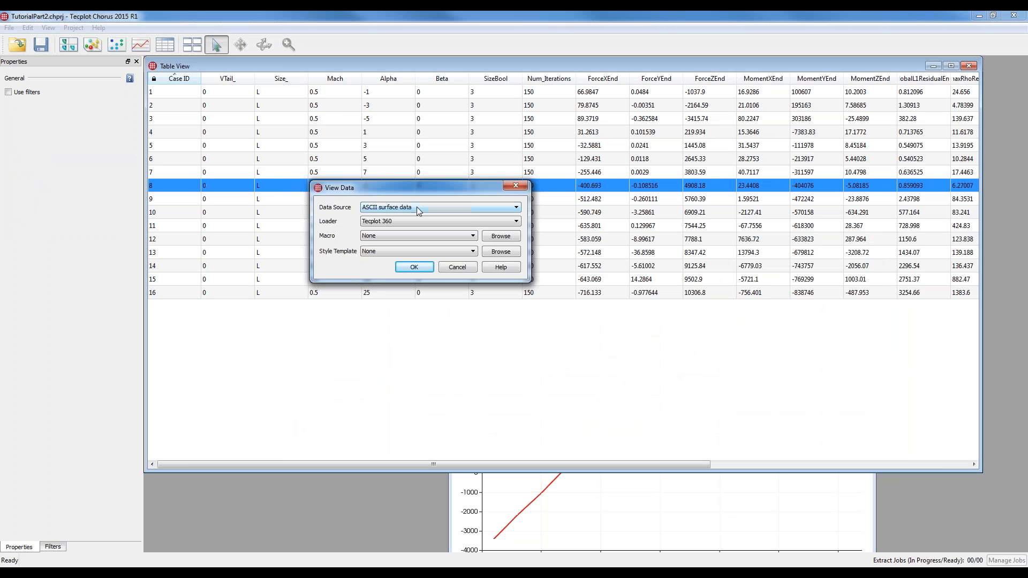
- View case 8's data using the Binary Surface and Cut Planes source and the Combined_surfaceCP.sty style template
left_click(416, 207)
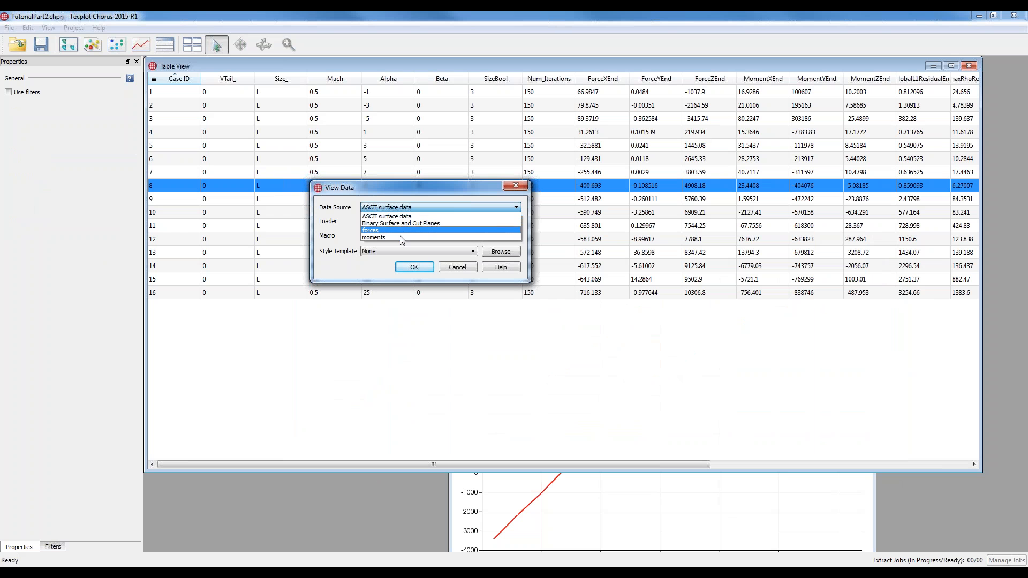
left_click(407, 223)
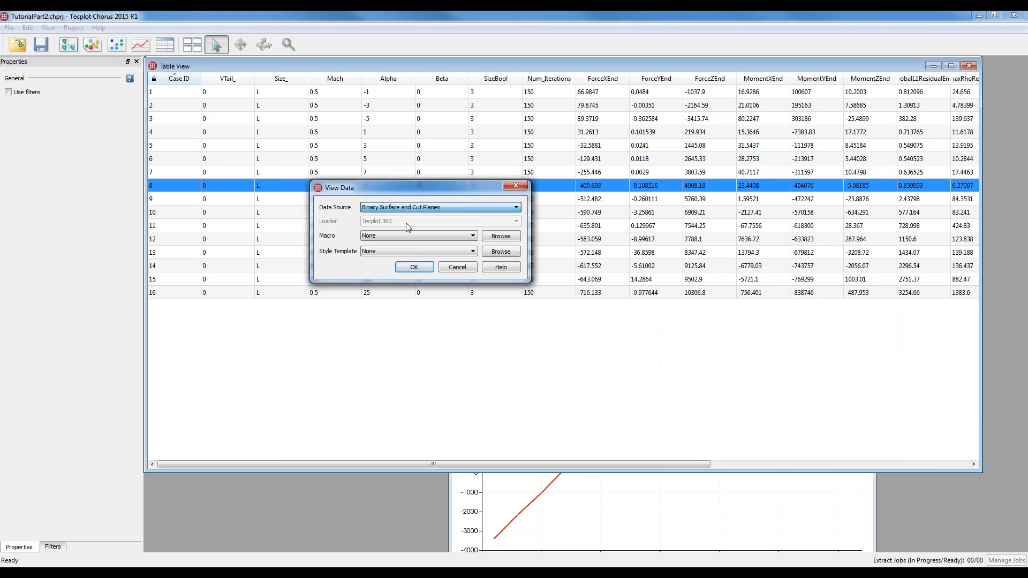
left_click(432, 252)
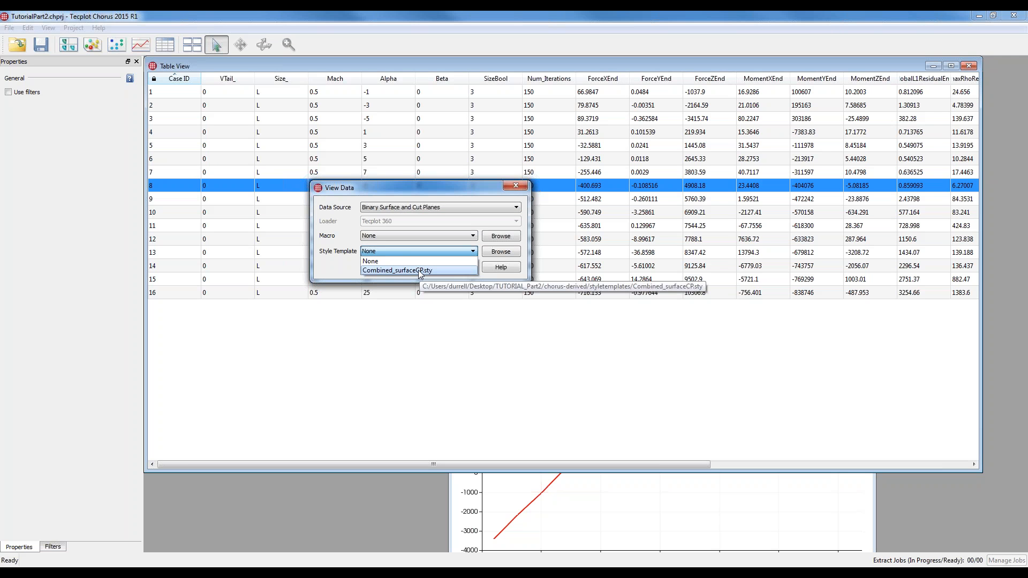
left_click(419, 270)
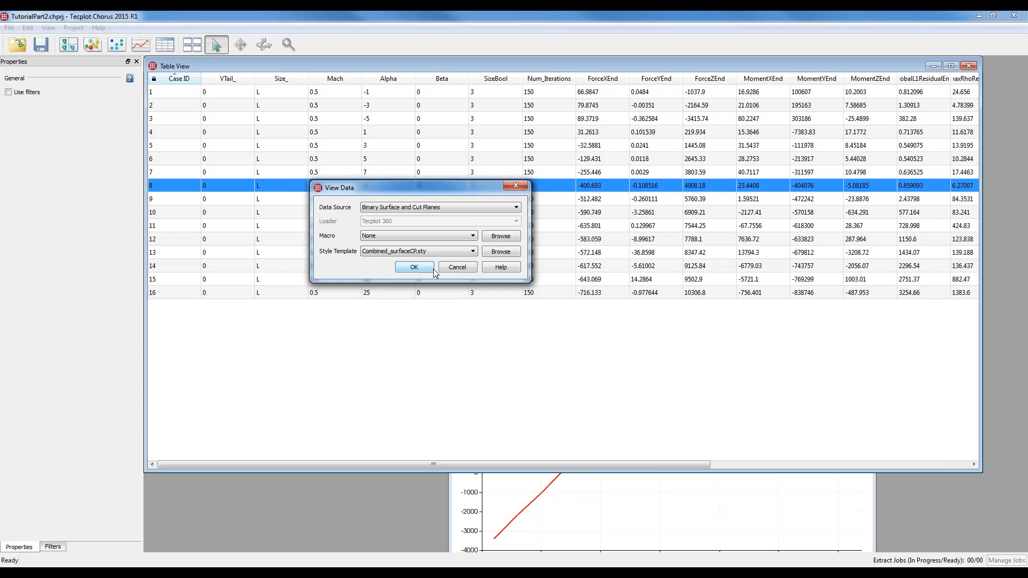
left_click(415, 267)
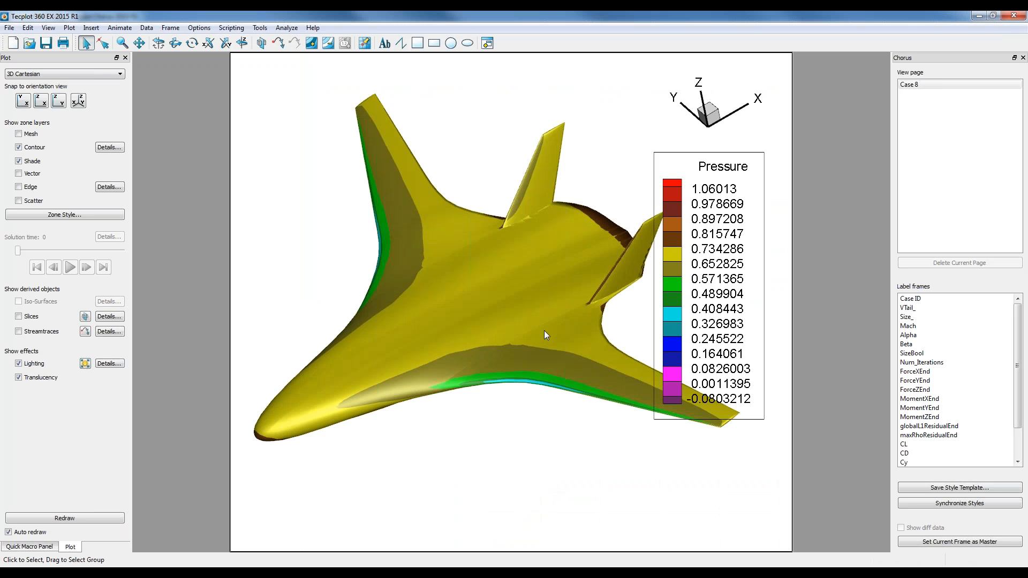
- Label the plot frame with Case ID, VTail_, Size_, Mach, Alpha and Beta
right_click_drag(429, 366, 474, 360, "ctrl")
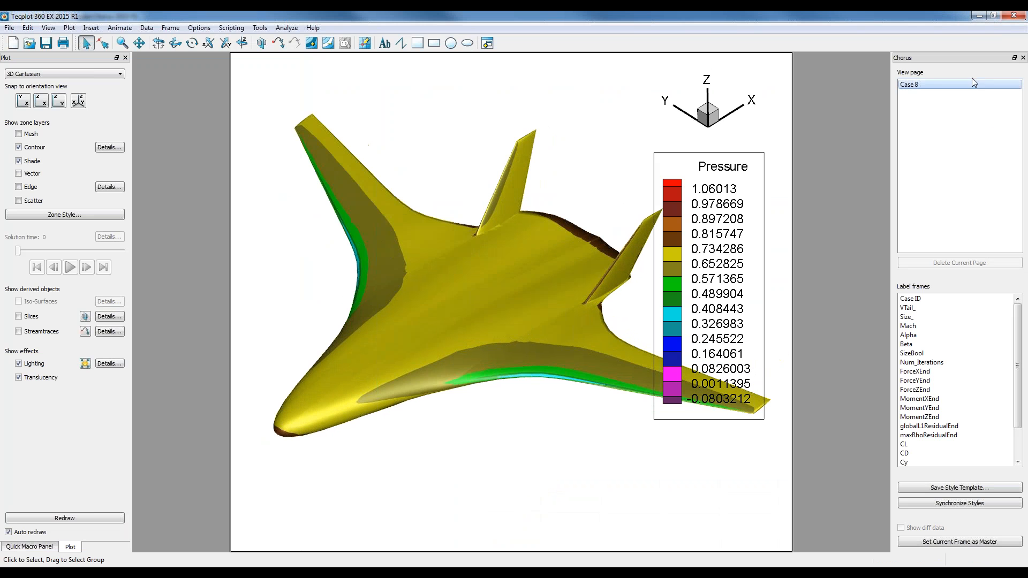
left_click_drag(911, 299, 910, 344)
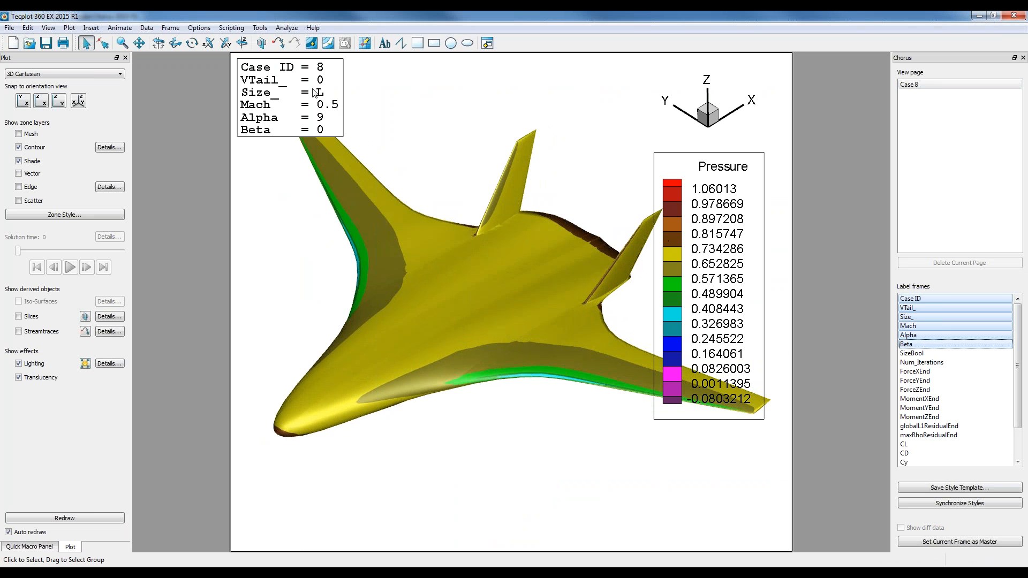
right_click_drag(406, 362, 427, 291, "ctrl")
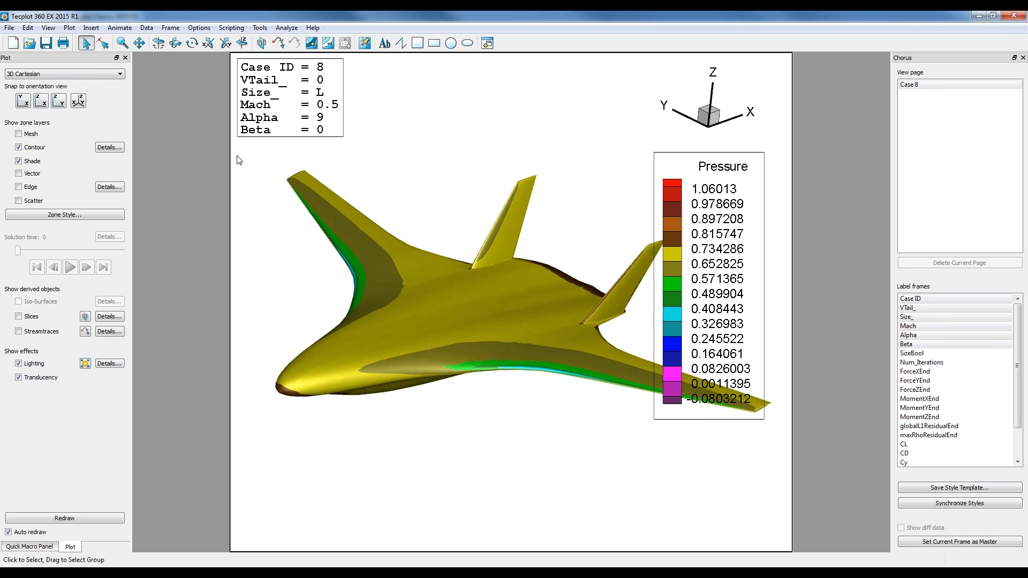
- Set the color map of the Pressure contour group to Large Rainbow and close the contour details
left_click(109, 148)
left_click(444, 191)
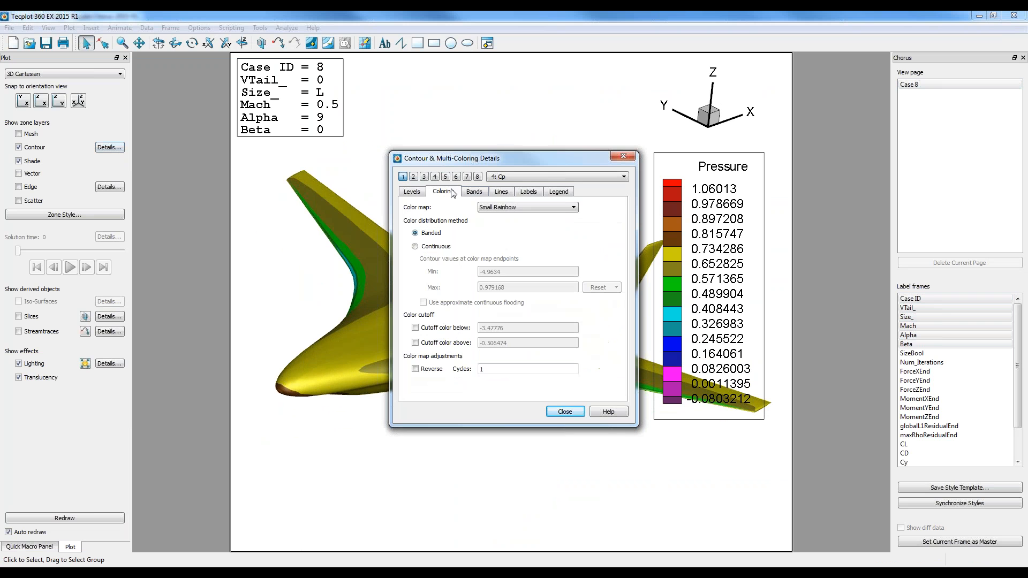
left_click(424, 177)
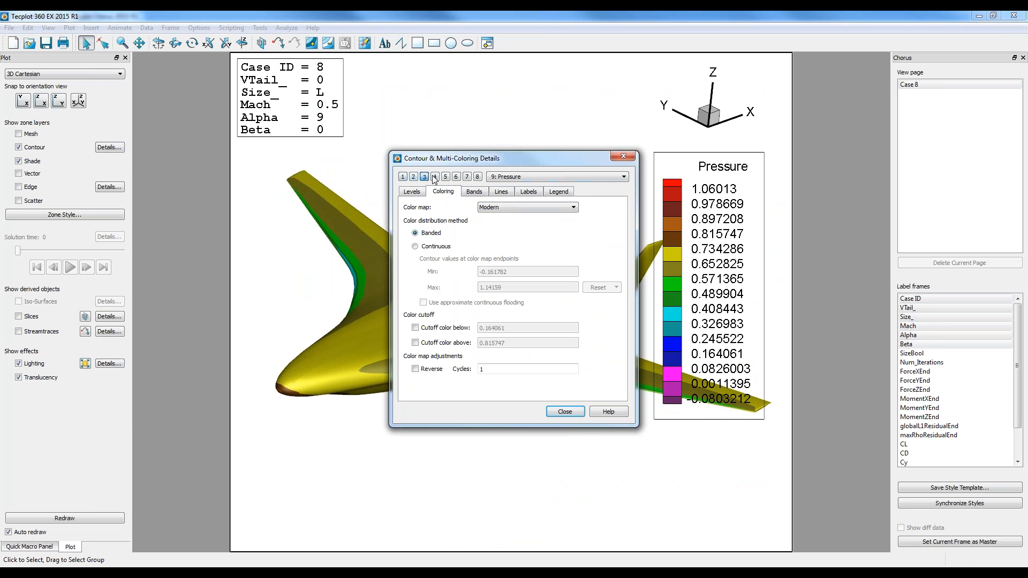
left_click(516, 208)
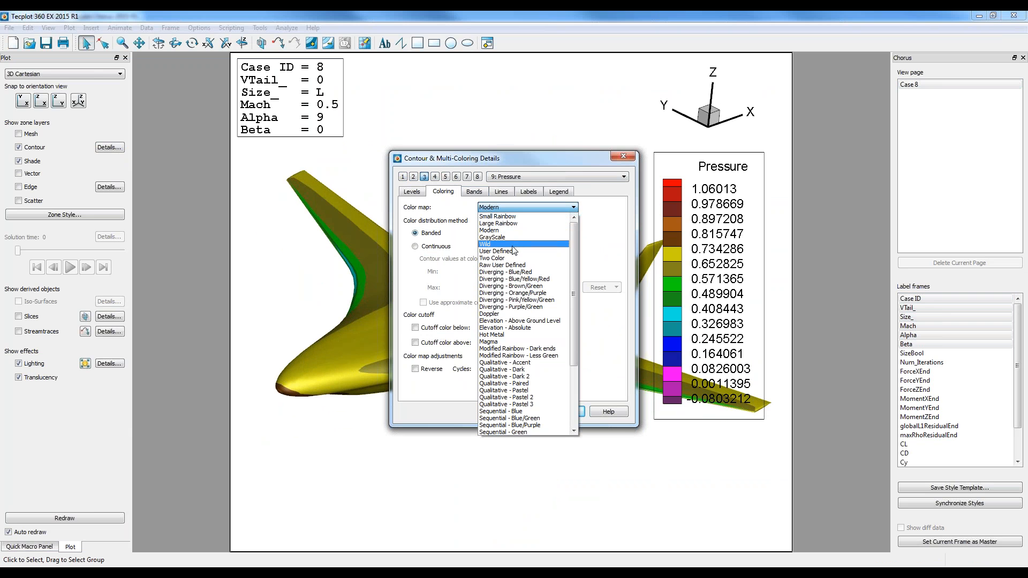
left_click(501, 224)
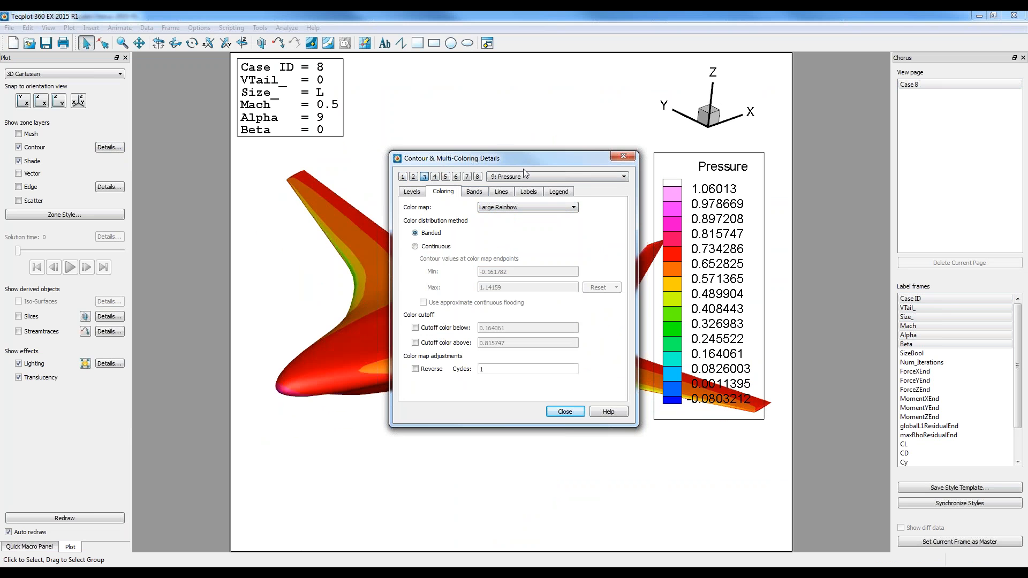
left_click_drag(523, 168, 532, 186)
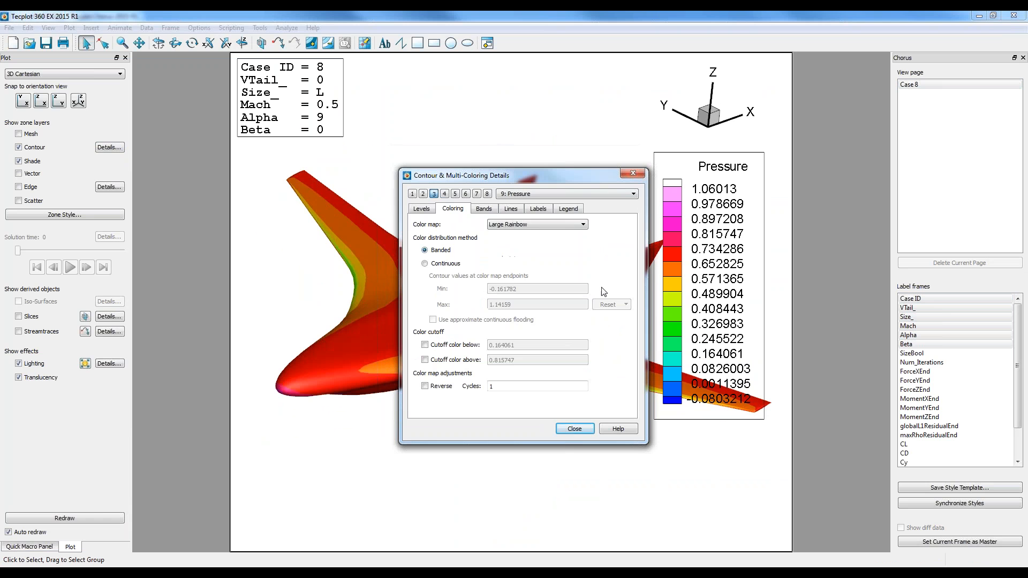
left_click(575, 432)
- Orient the aircraft to show its underside and move the Pressure legend, given a filled box, up clear of the wing
right_click_drag(423, 355, 405, 321, "ctrl")
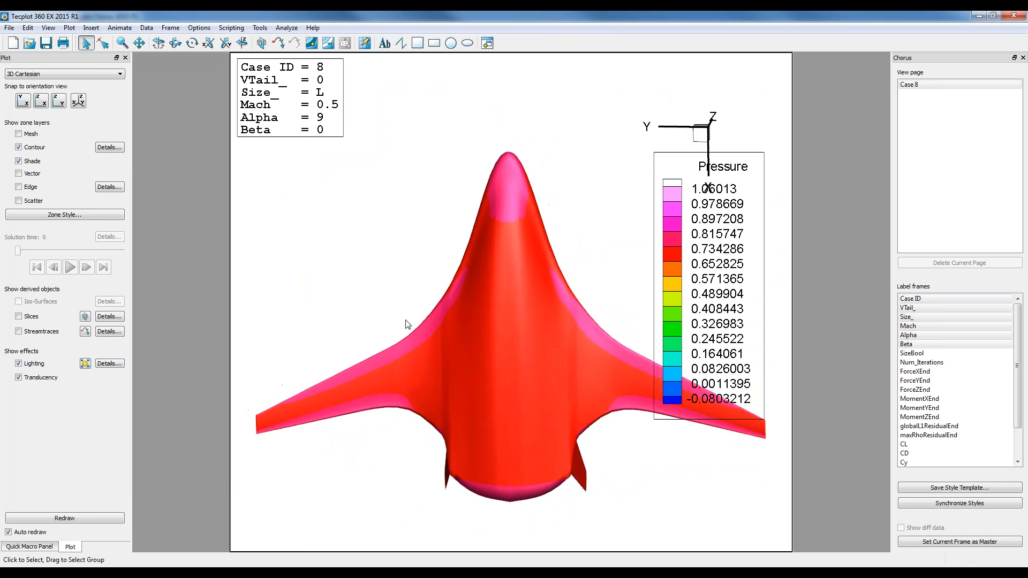
left_click(675, 260)
left_click(694, 166)
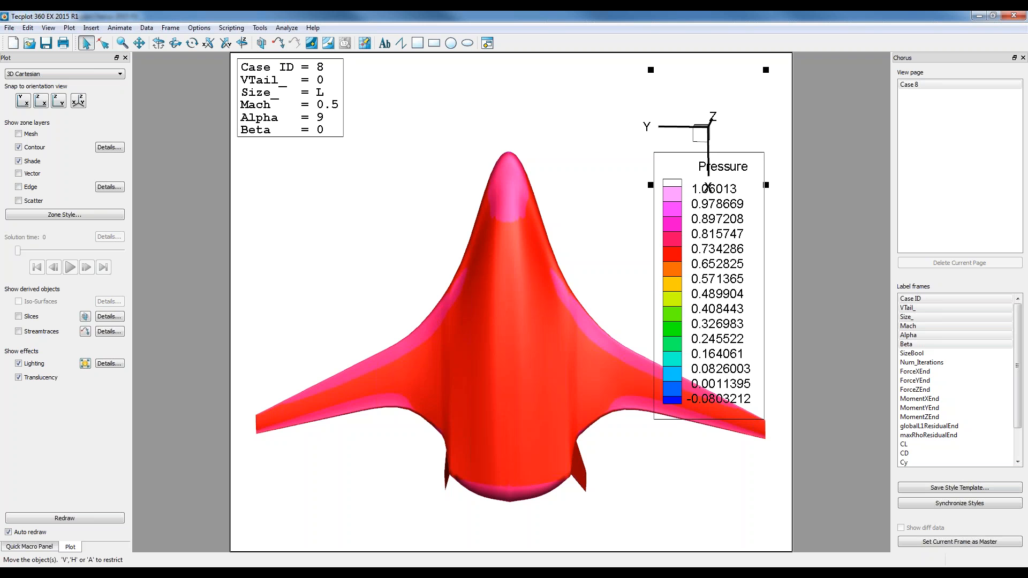
left_click(691, 212)
right_click(691, 214)
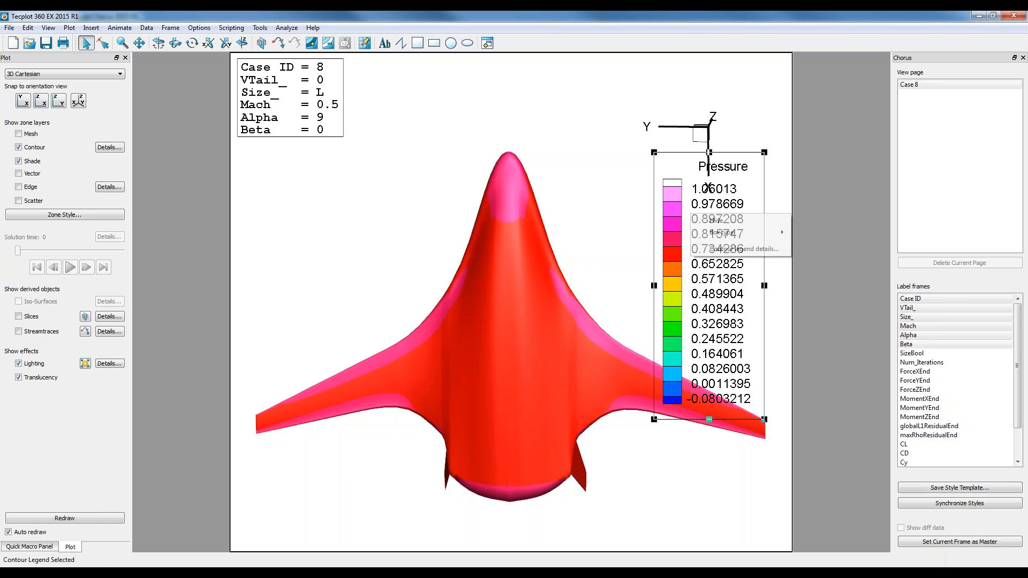
mouse_move(728, 234)
left_click(816, 246)
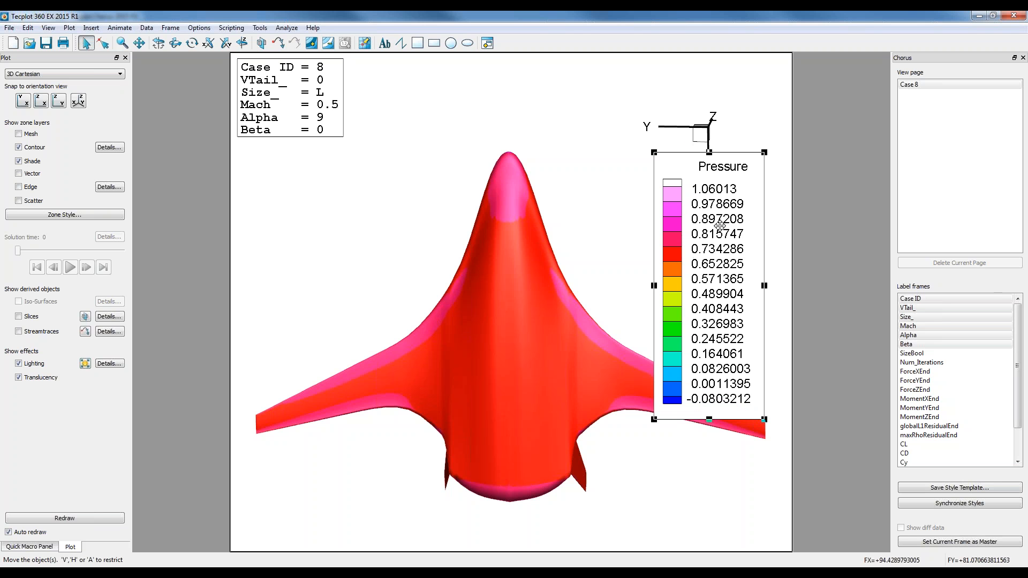
left_click_drag(718, 183, 707, 107)
left_click(750, 468)
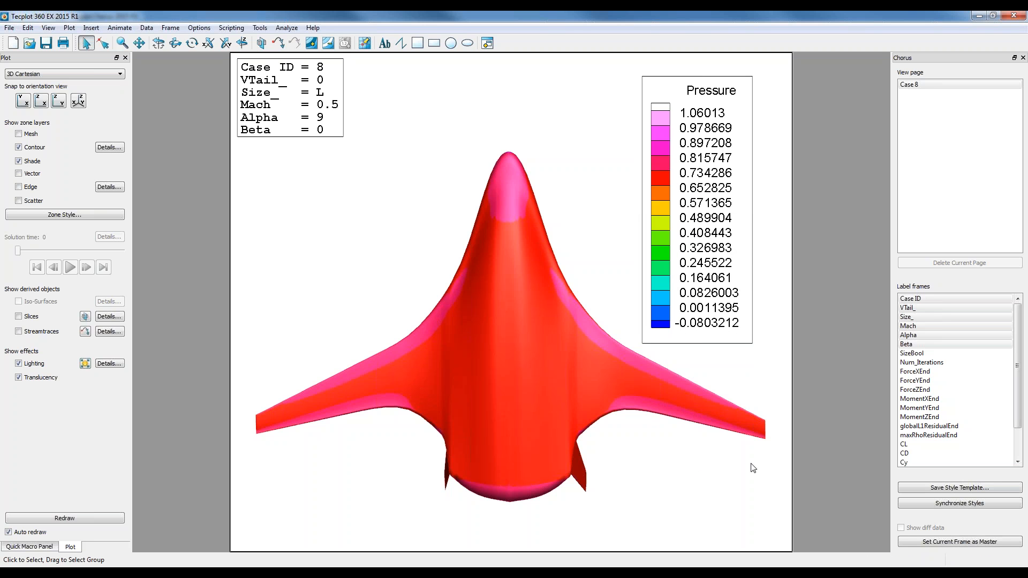
- Save the current plot style as a style template named Bottom Pressure in the styletemplates folder
left_click(961, 488)
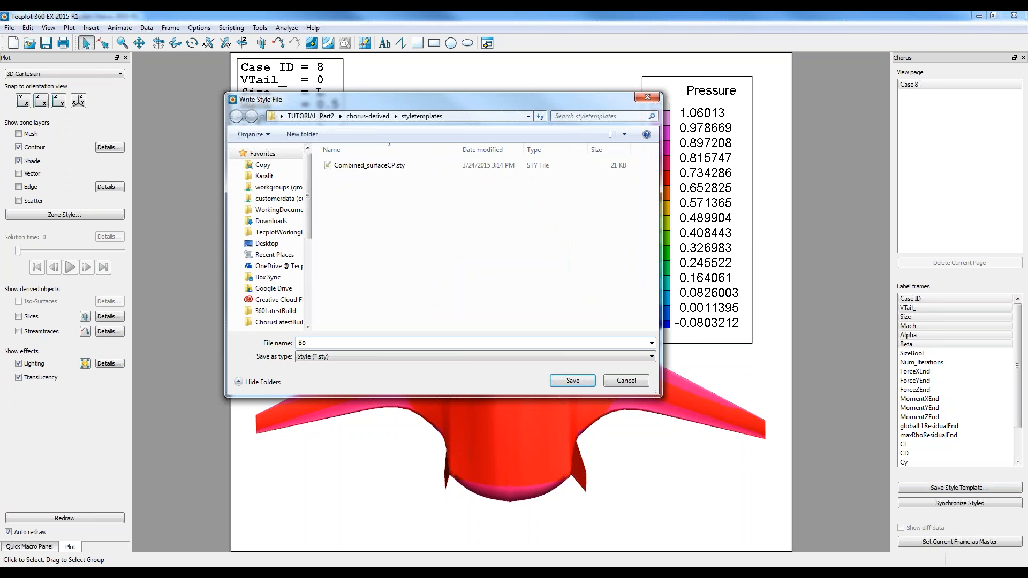
type("Bottom Pressure")
left_click(582, 383)
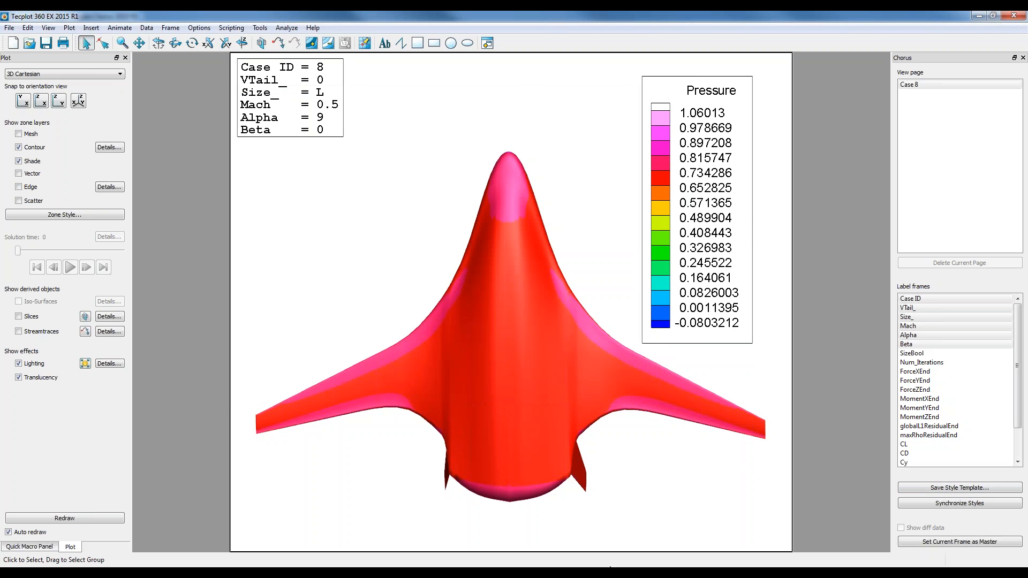
- Switch to Tecplot Chorus and create images of all cases from Binary Surface and Cut Planes with Combined_surfaceCP.sty, tagged Bottom Surface
left_click(460, 572)
left_click(371, 110)
key("ctrl+a")
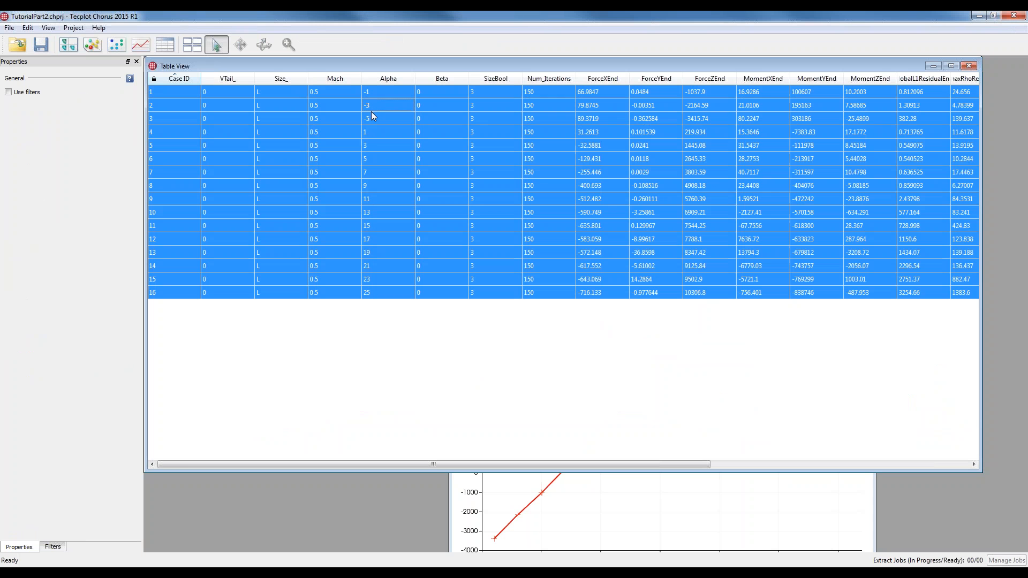
right_click(377, 140)
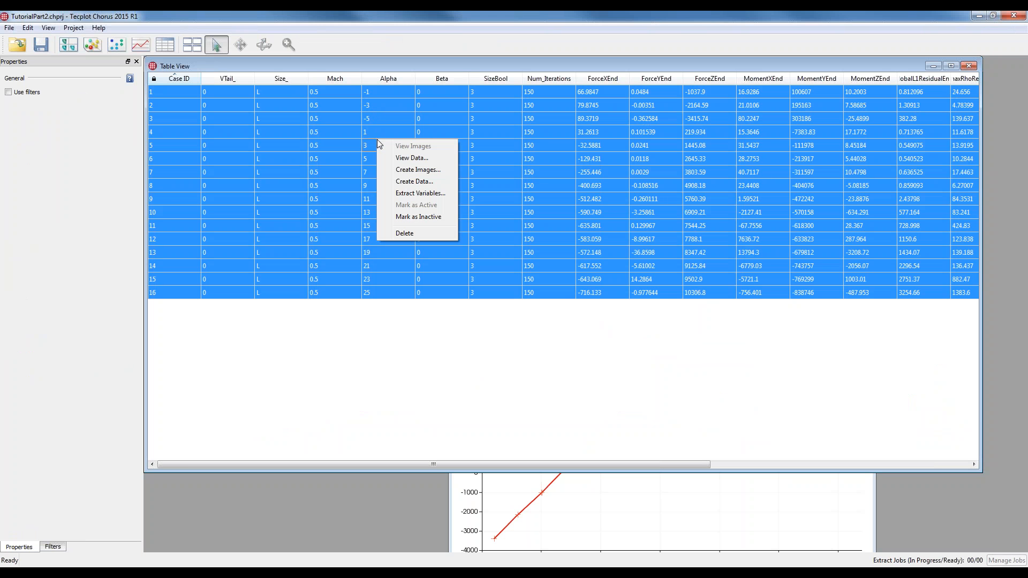
left_click(428, 172)
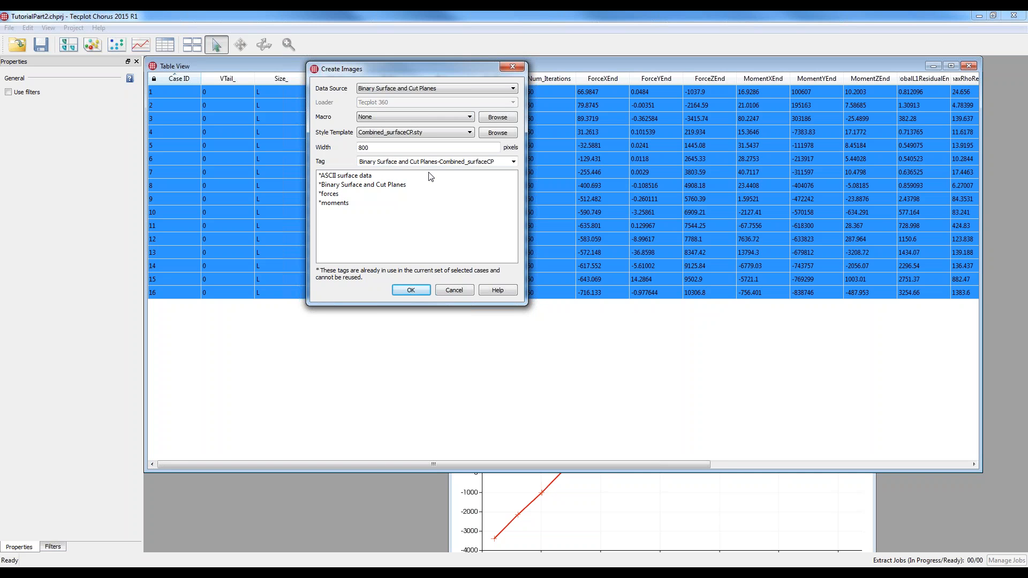
left_click_drag(487, 165, 357, 163)
type("Bottom Surface")
left_click(408, 295)
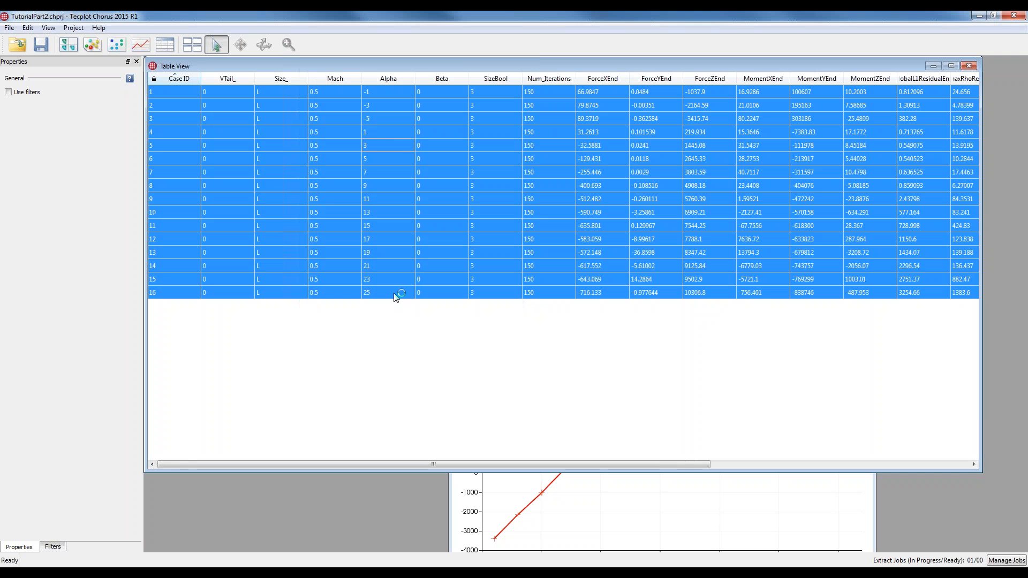
- Check the Bottom Surface image job and deposit its images into the project once it is ready
left_click(1007, 561)
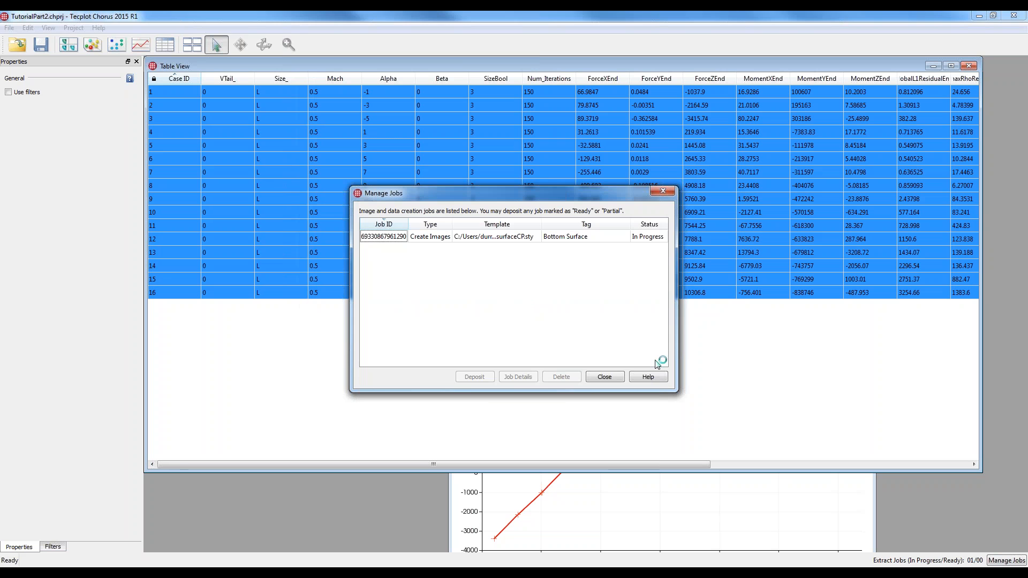
left_click(605, 376)
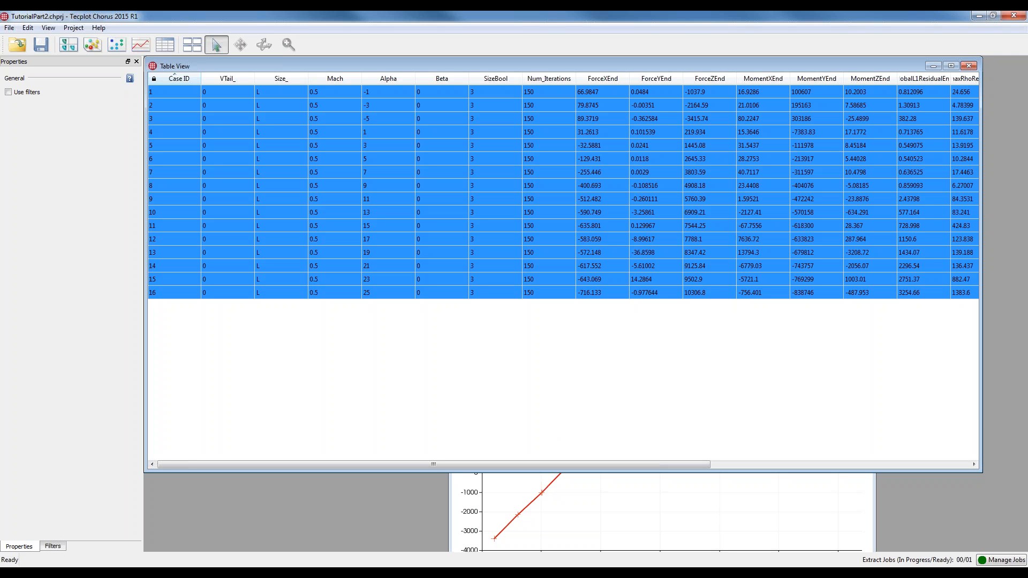
left_click(1016, 561)
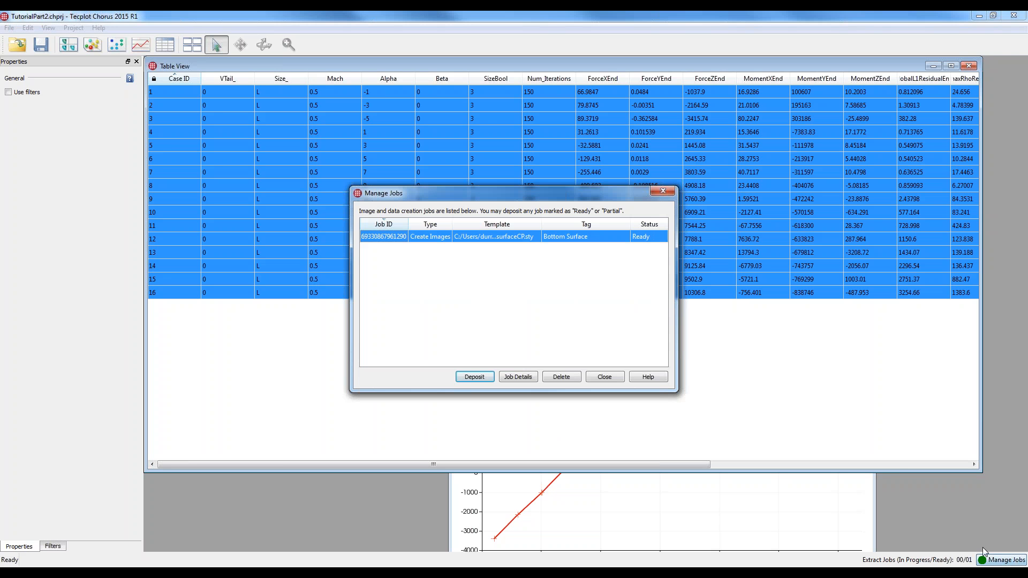
left_click(489, 380)
left_click(777, 459)
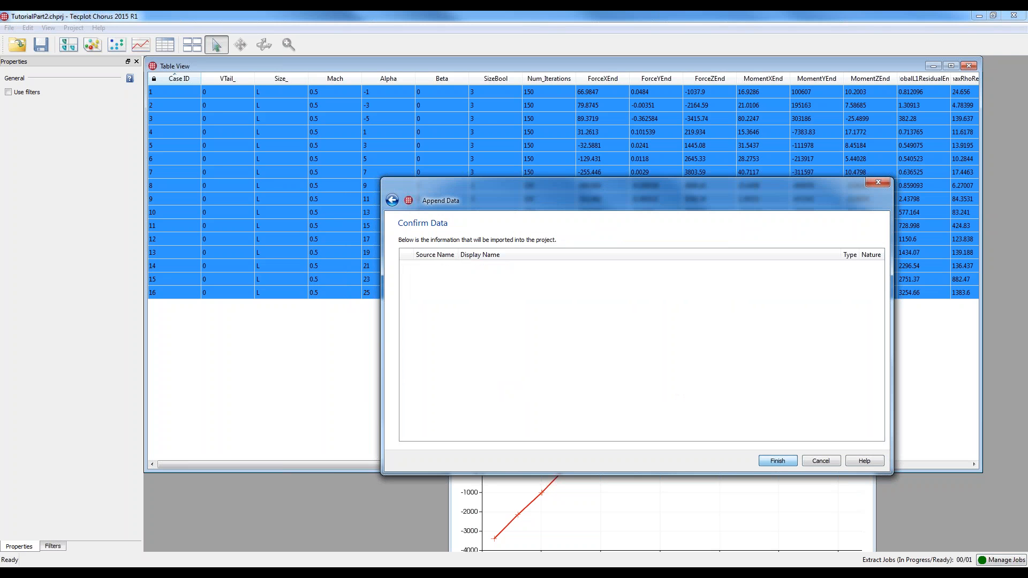
left_click(778, 459)
- View the images of cases 1 and 16 together and enlarge their thumbnails
left_click_drag(346, 181, 346, 179)
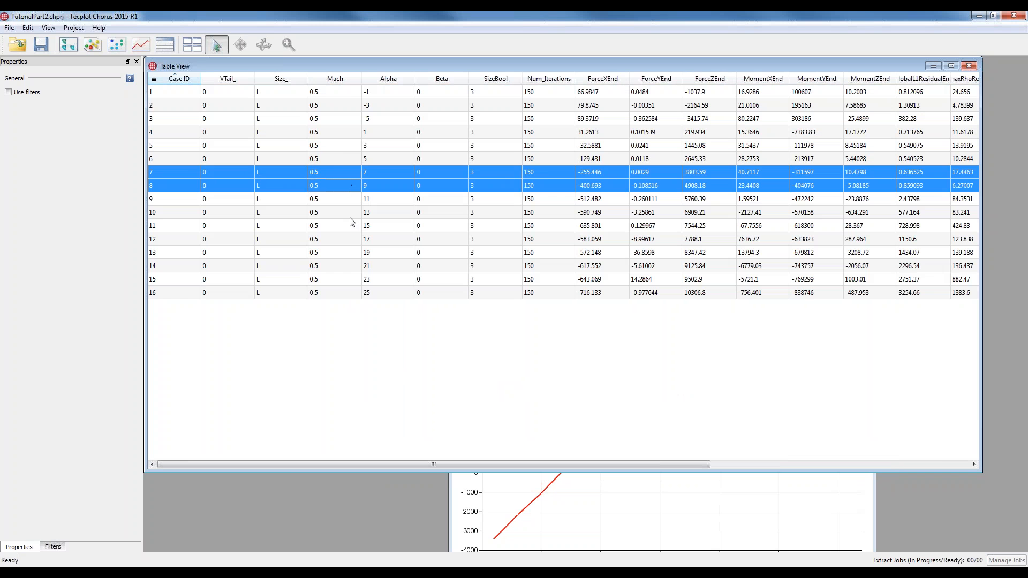
left_click(346, 94)
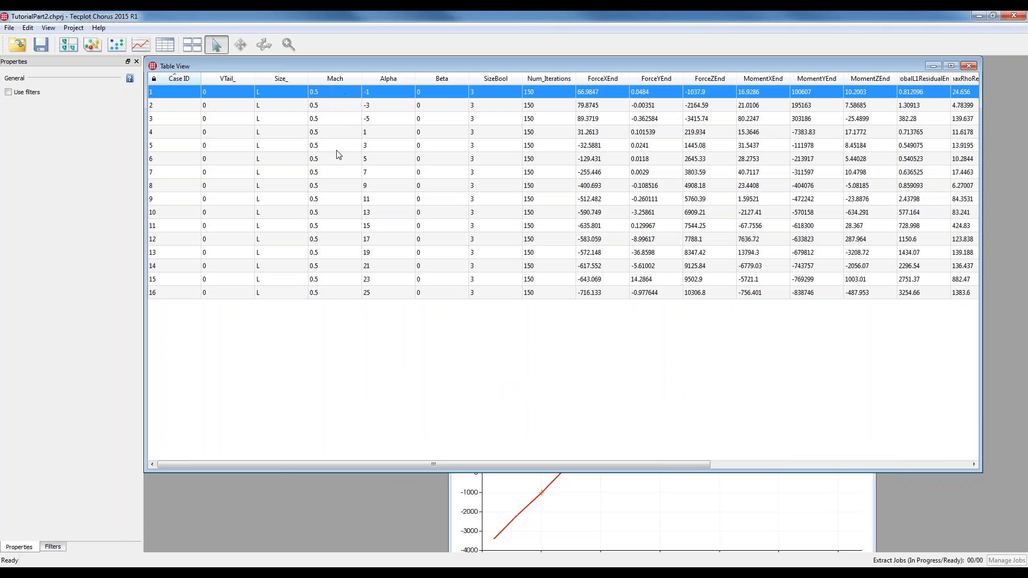
left_click(335, 292, "ctrl")
right_click(333, 293)
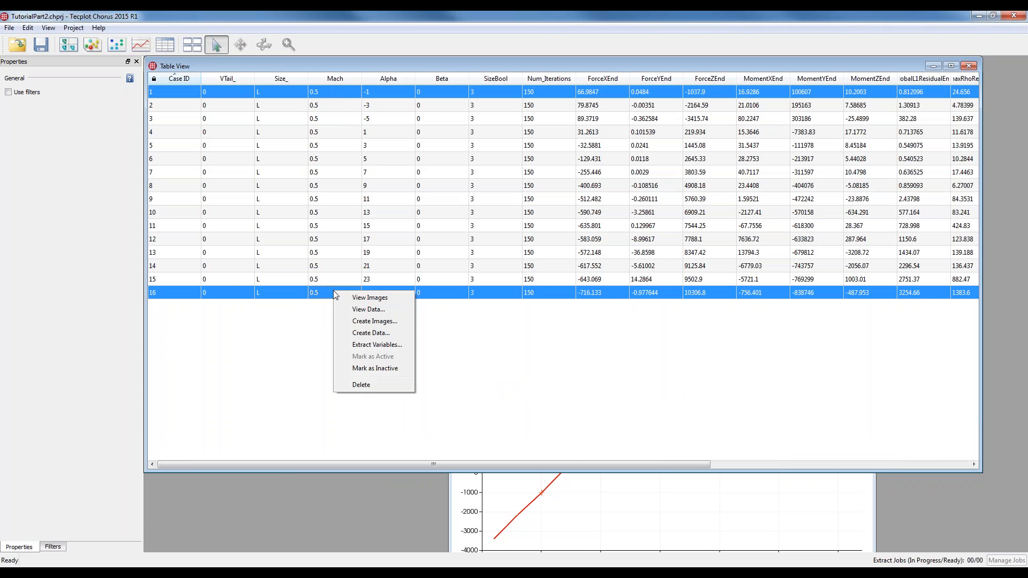
left_click(362, 299)
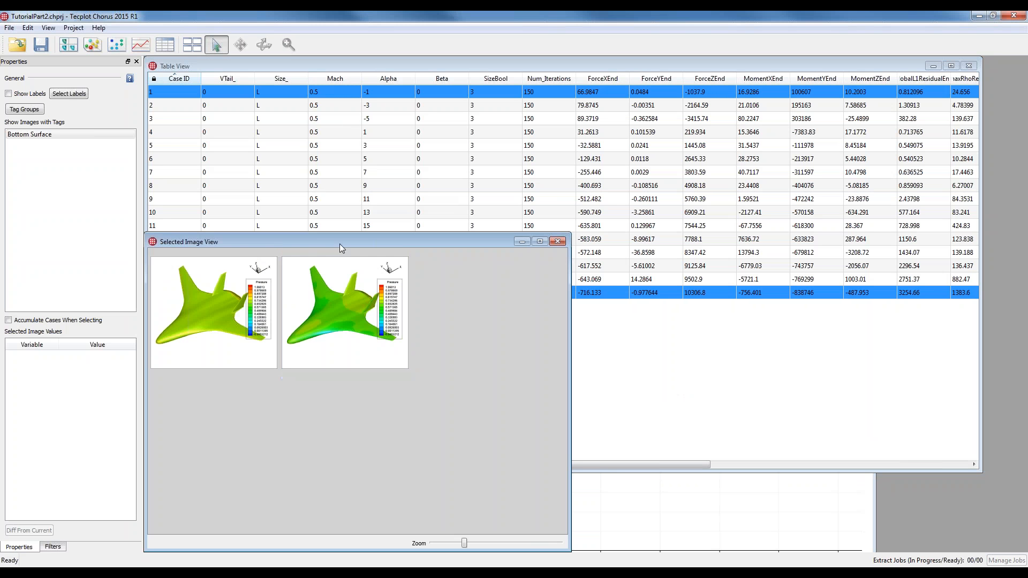
left_click_drag(339, 243, 409, 187)
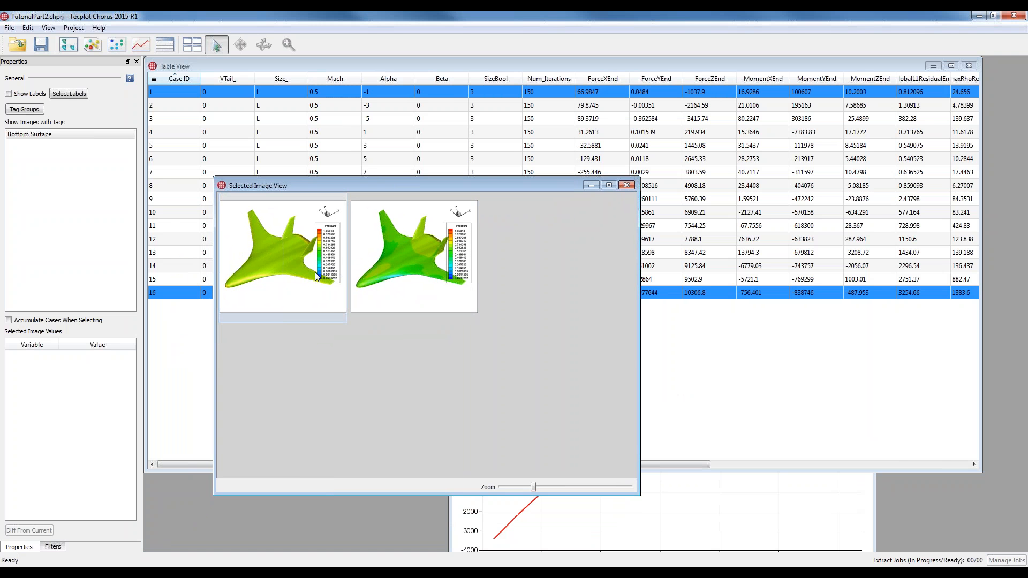
left_click_drag(534, 487, 551, 487)
- Create images of all cases from Binary Surface and Cut Planes with Bottom Pressure.sty, tagged -Bottom Pressure
left_click(723, 231)
key("ctrl+a")
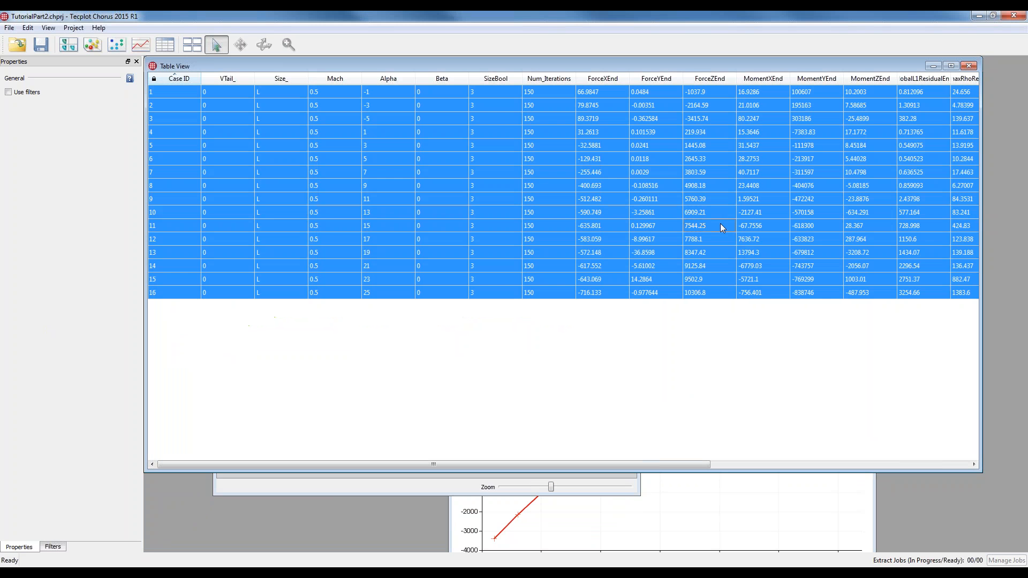
right_click(718, 223)
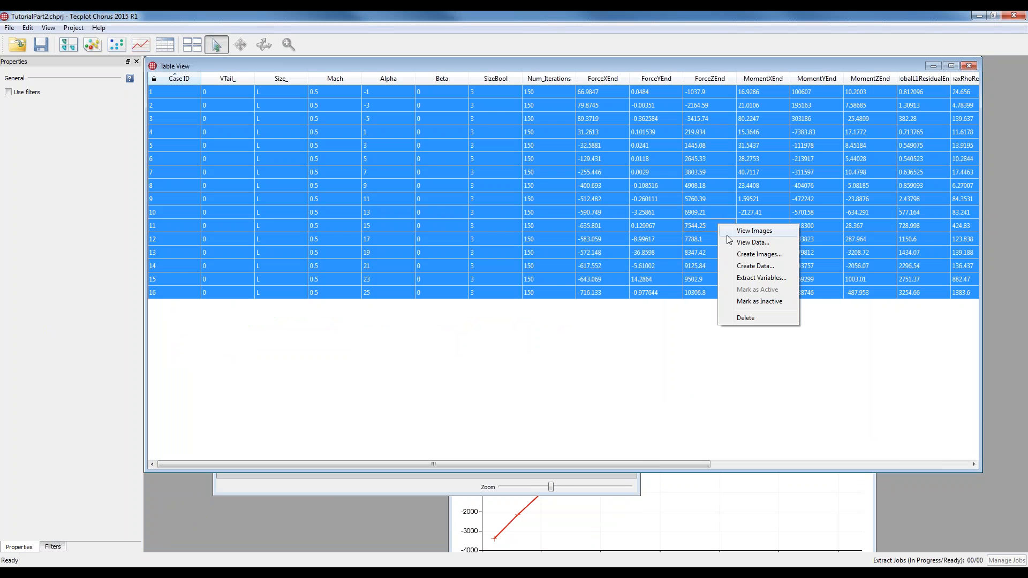
left_click(768, 255)
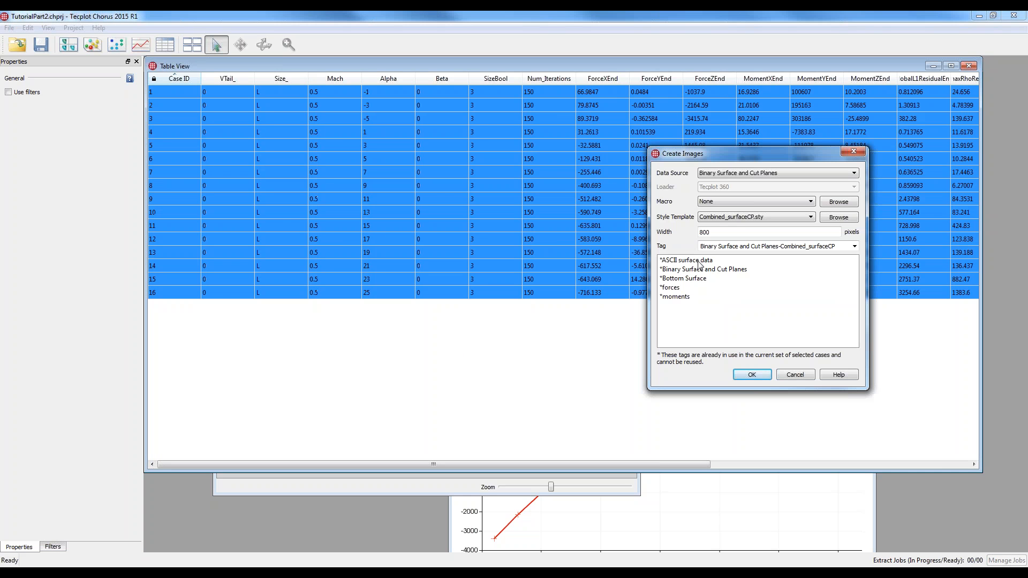
left_click(750, 217)
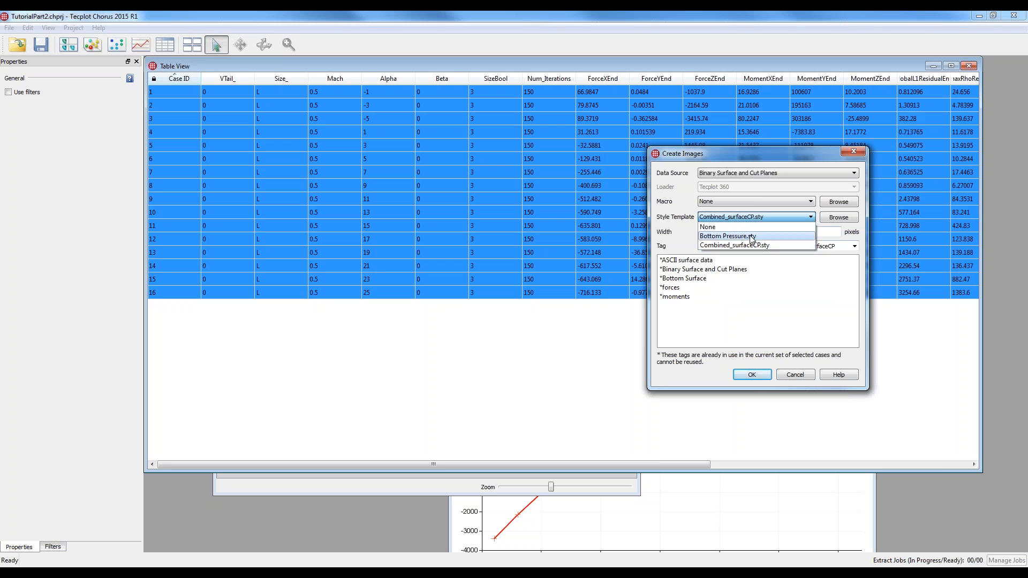
left_click(754, 236)
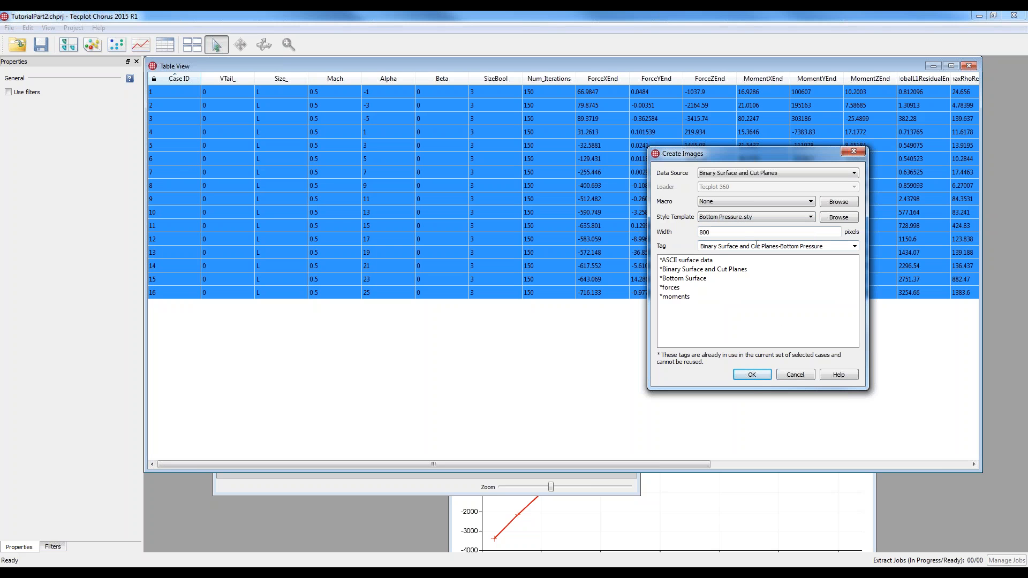
left_click_drag(780, 246, 653, 248)
key("BackSpace")
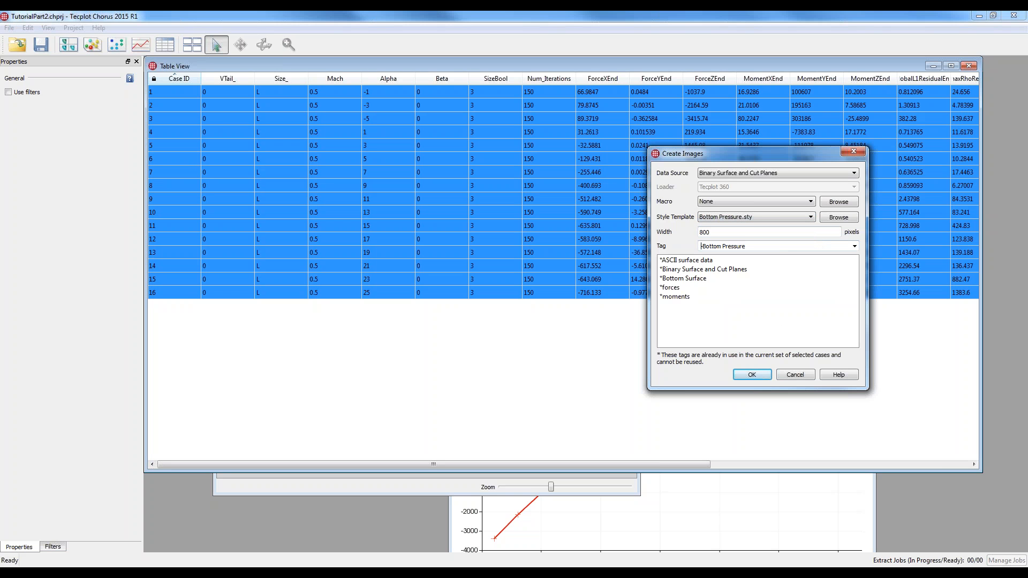
left_click(754, 374)
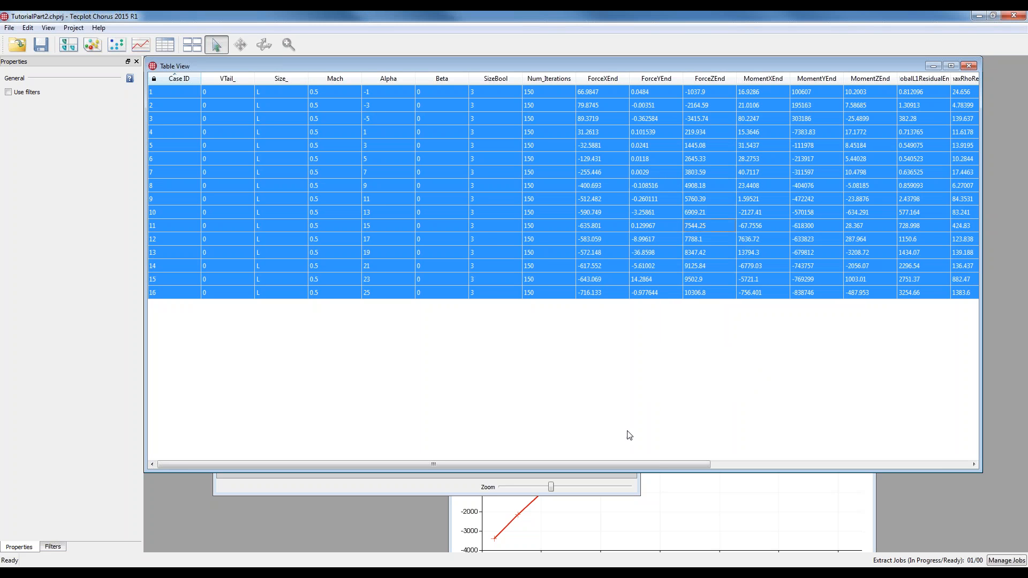
left_click(487, 234)
right_click(487, 234)
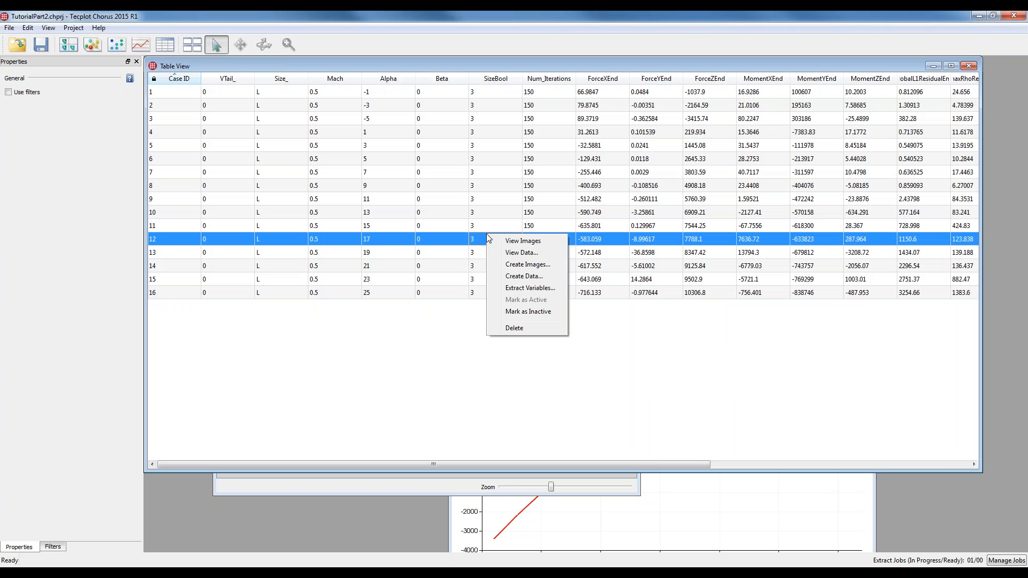
left_click(528, 253)
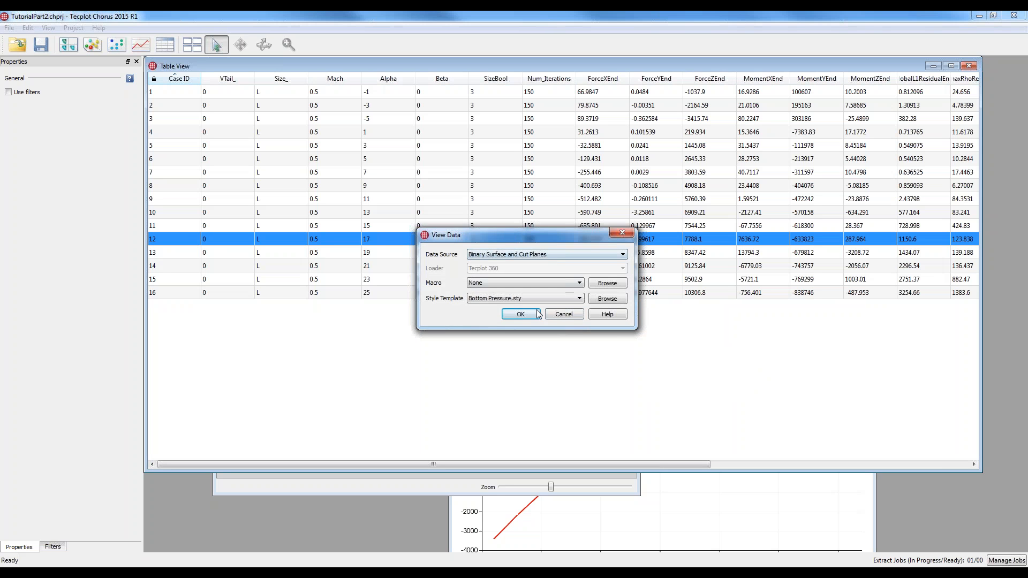
left_click(565, 315)
- View the Binary Surface and Cut Planes data of cases 1 and 16 together in Tecplot 360 with Bottom Pressure.sty
left_click(459, 94)
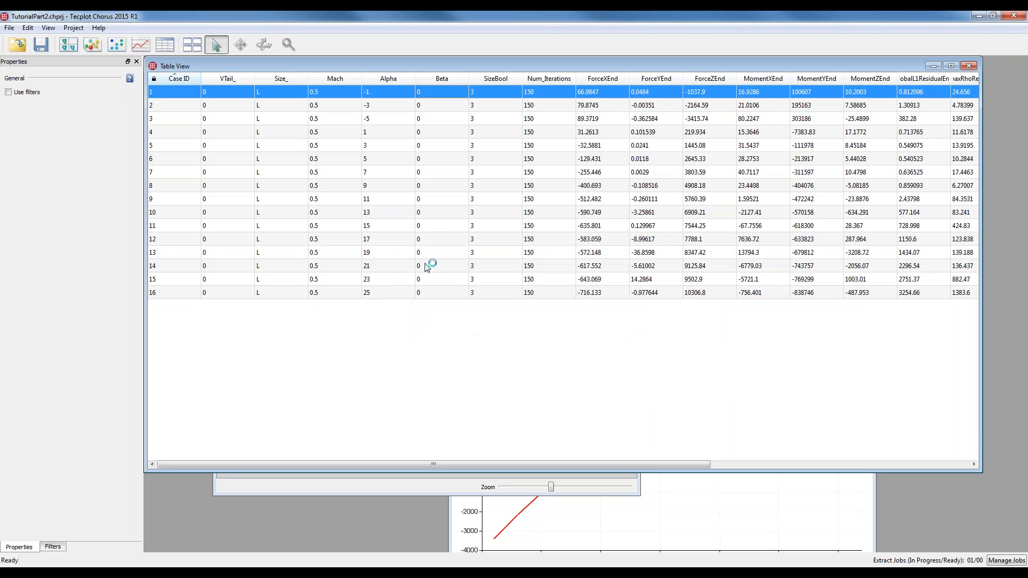
left_click(395, 293, "ctrl")
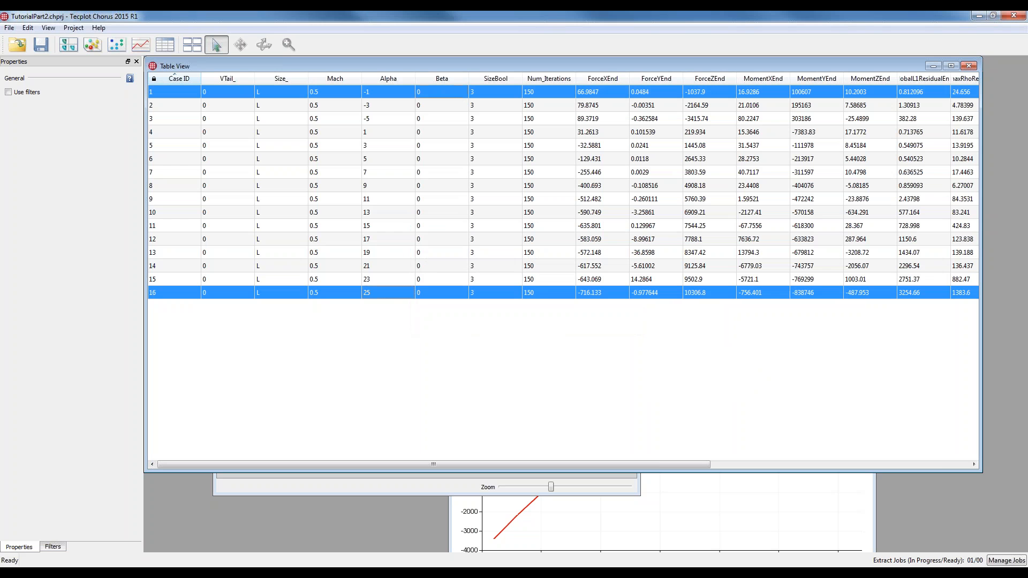
right_click(393, 292)
left_click(428, 309)
left_click(428, 373)
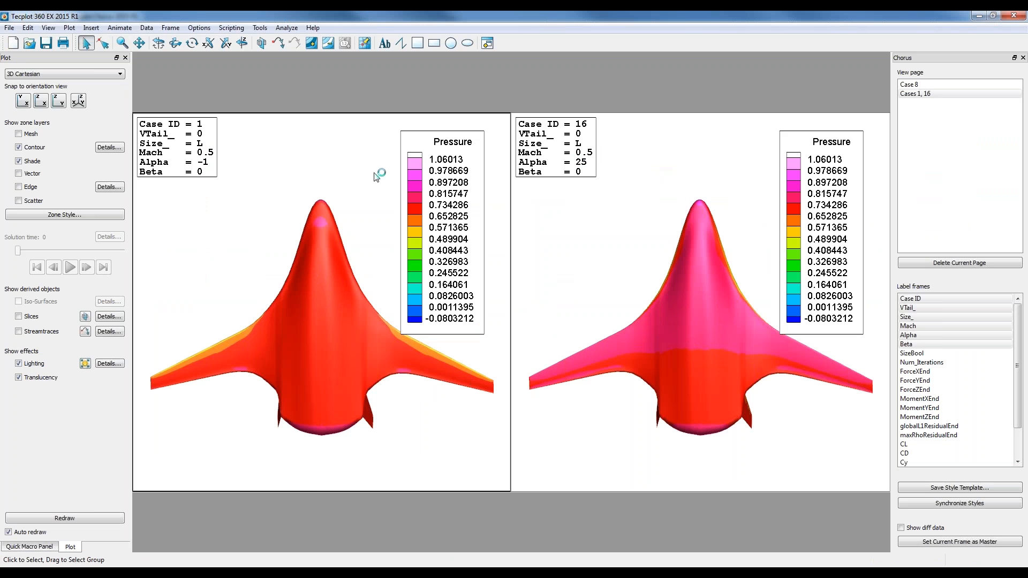
- Show the difference data for the two-case comparison of cases 1 and 16
left_click(380, 150)
left_click(935, 529)
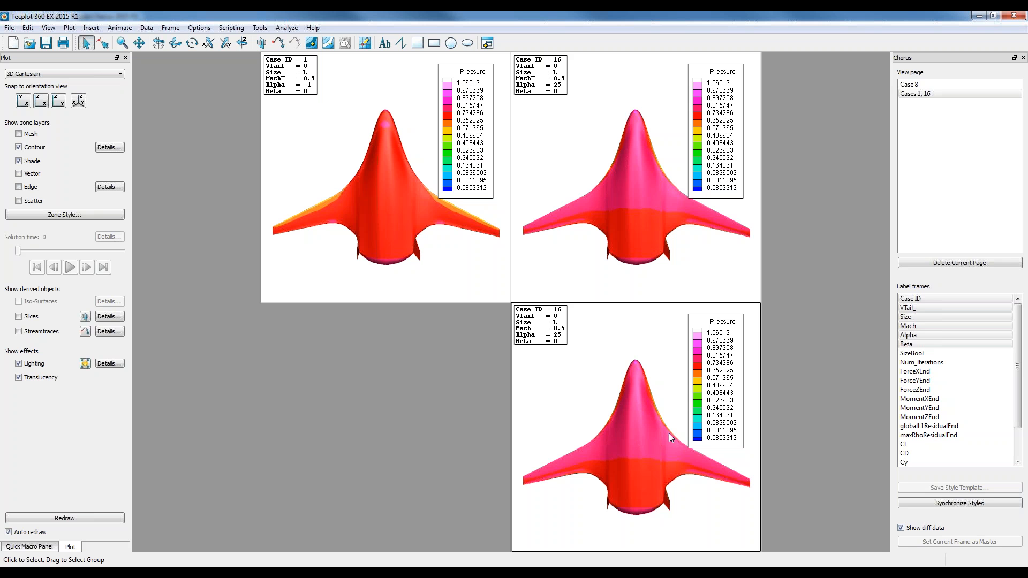
left_click(494, 300)
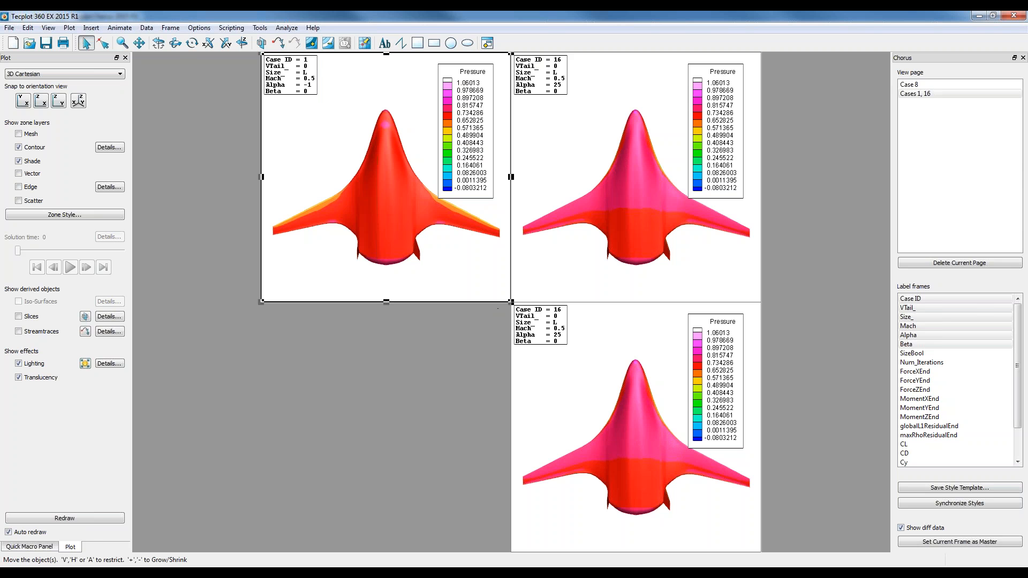
- Set the contour variable of the difference frame to _3DX_CONTOUR_DIFF
left_click(651, 400)
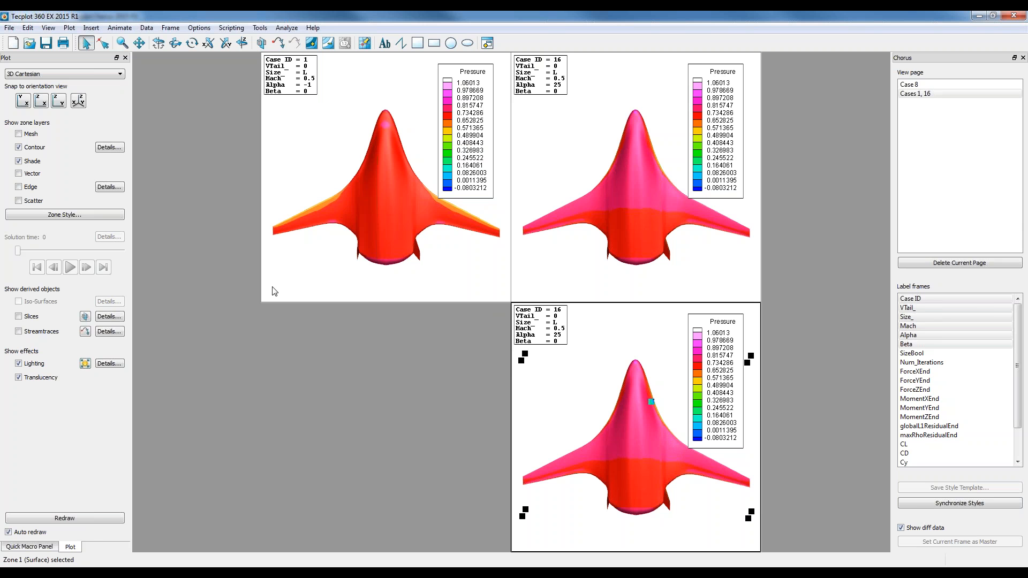
left_click(110, 148)
left_click(542, 194)
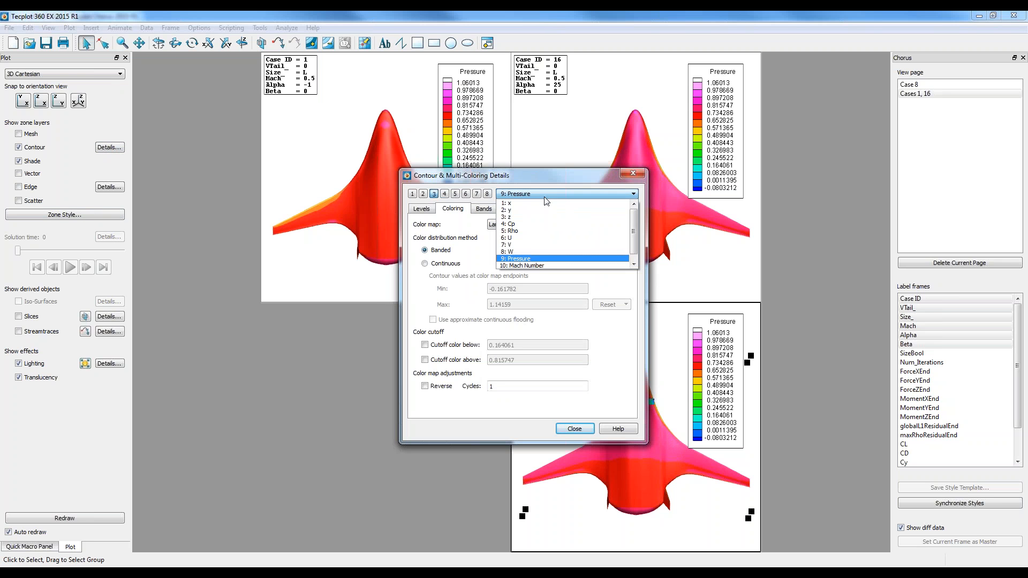
left_click(548, 265)
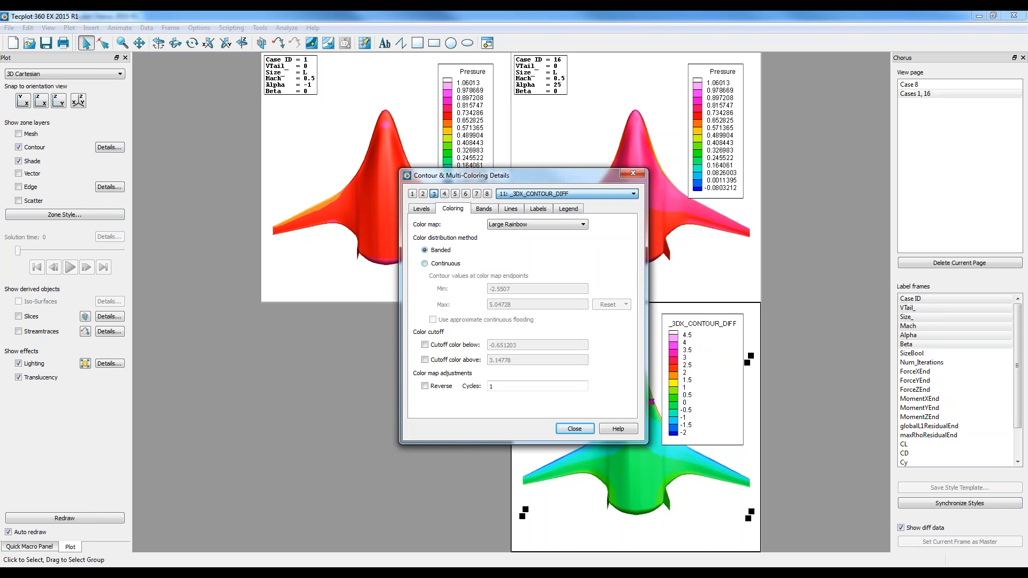
left_click(575, 429)
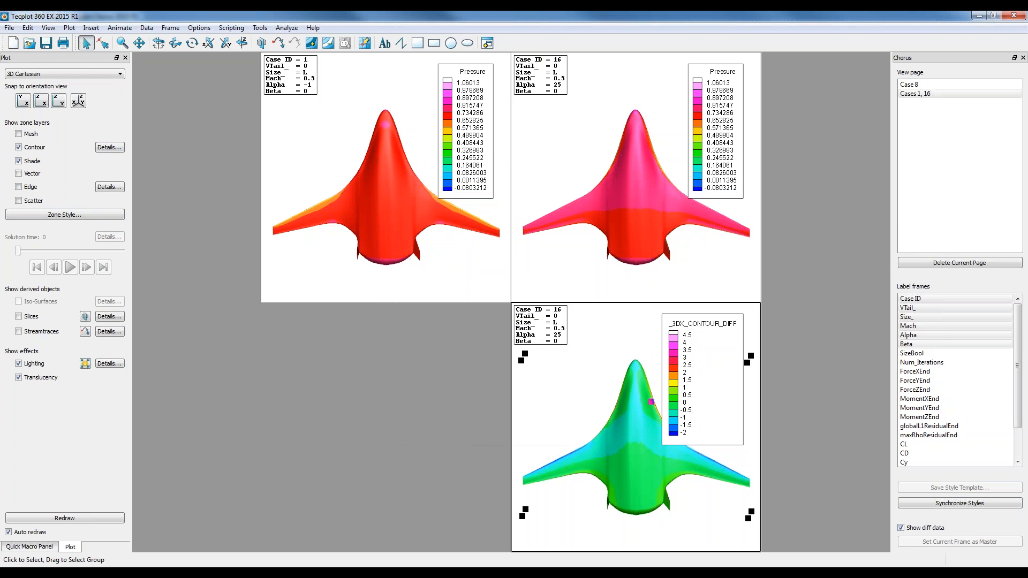
- Switch to Tecplot Chorus and deposit the finished -Bottom Pressure images into the project
key("alt+Tab")
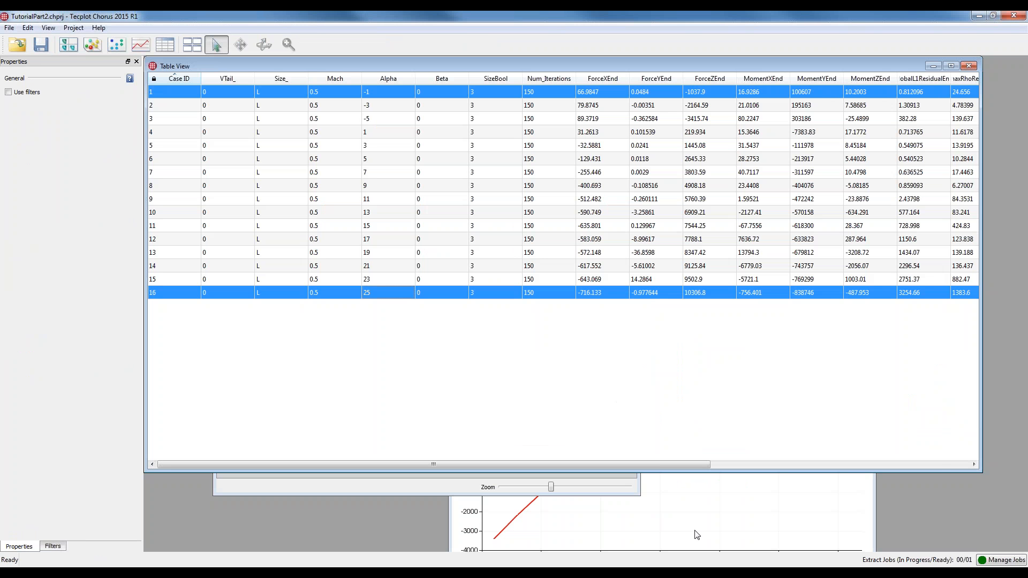
left_click(1006, 560)
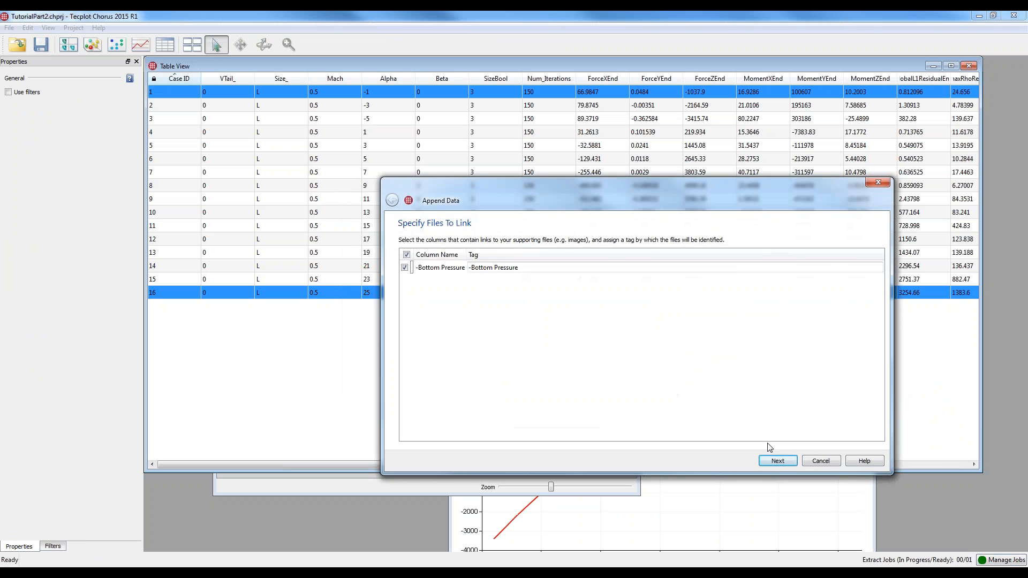
left_click(776, 461)
left_click(778, 461)
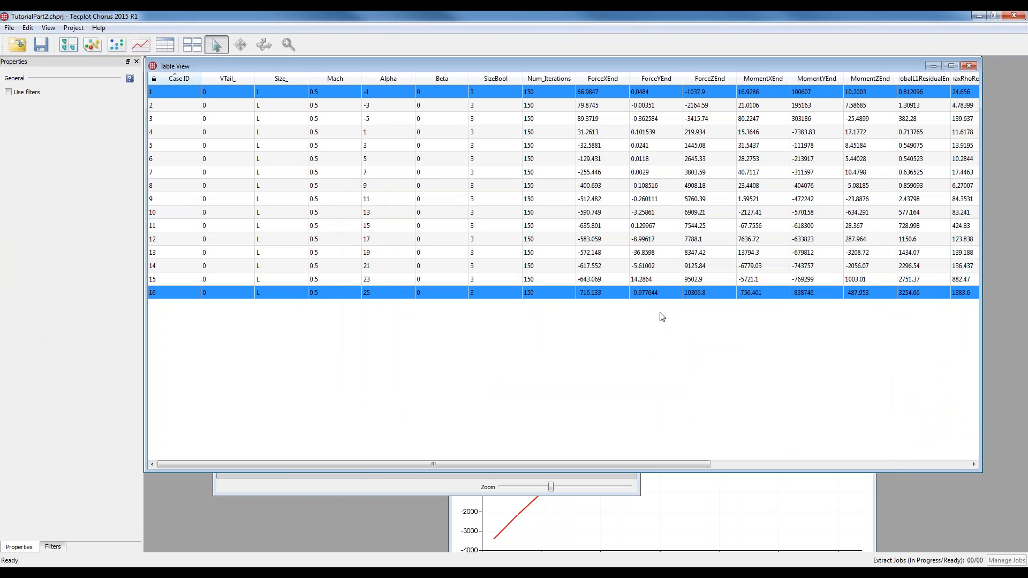
- View the -Bottom Pressure images of cases 1 and 16 together and enlarge their thumbnails
right_click(619, 293)
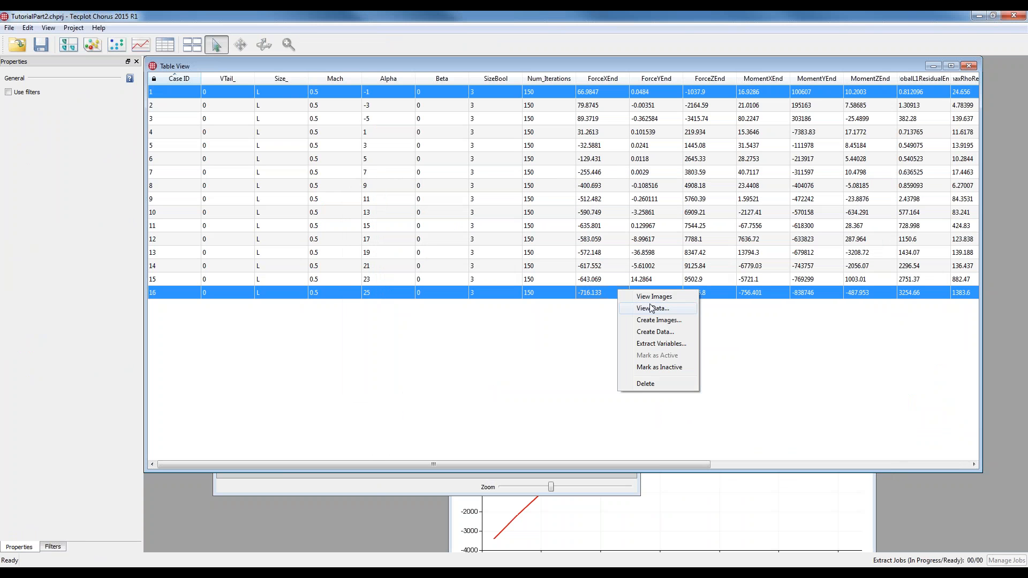
left_click(653, 306)
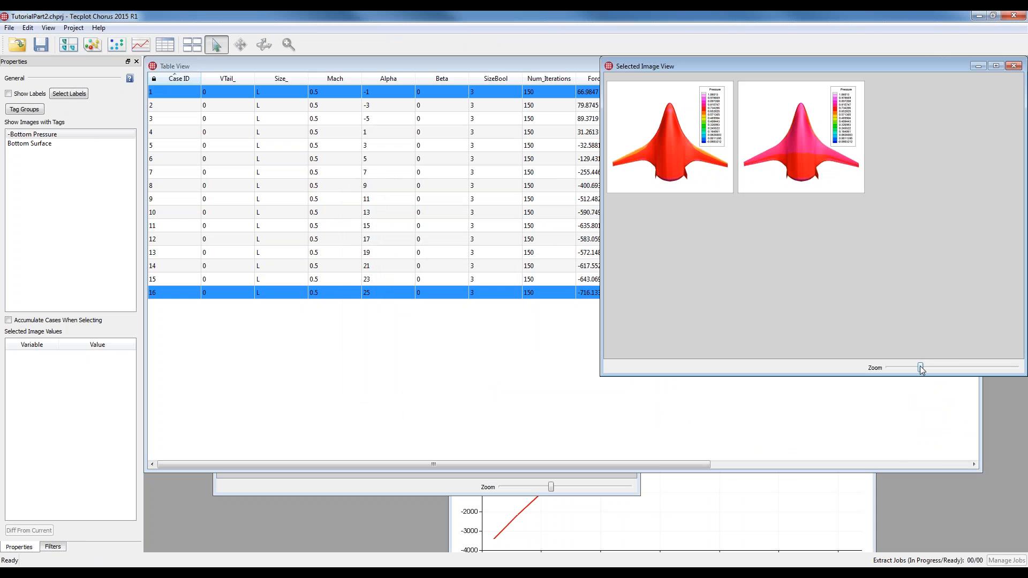
mouse_move(922, 369)
left_mouse_down()
mouse_move(946, 369)
mouse_move(936, 375)
left_mouse_up()
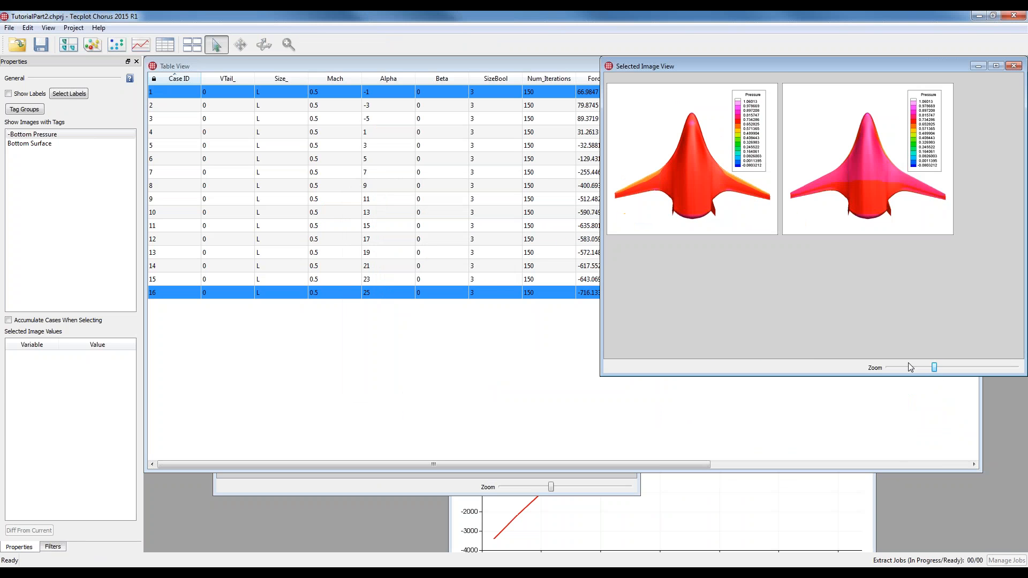
- Show the image difference relative to case 1 and enlarge the Image Difference View window
left_click(651, 160)
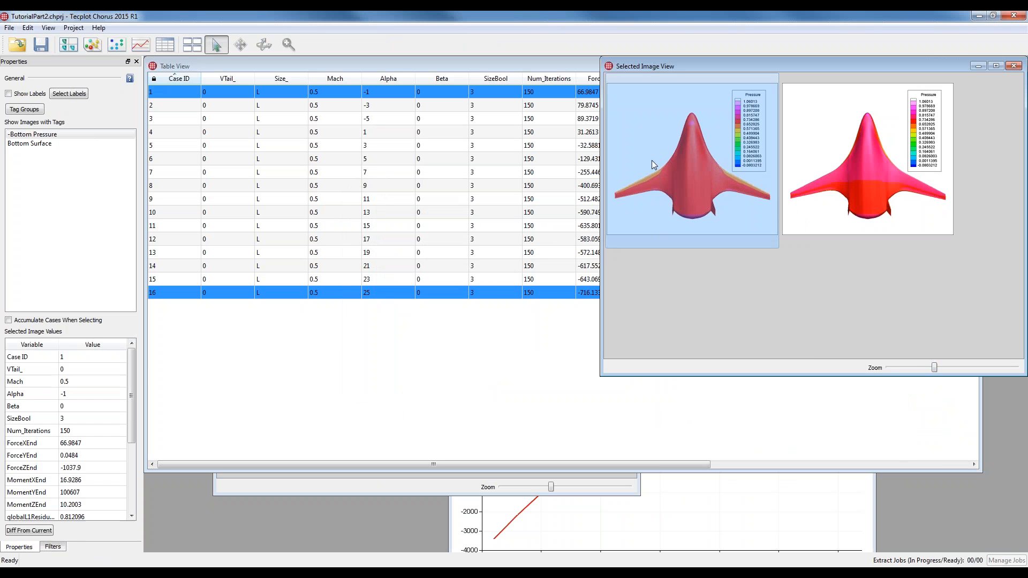
left_click(29, 531)
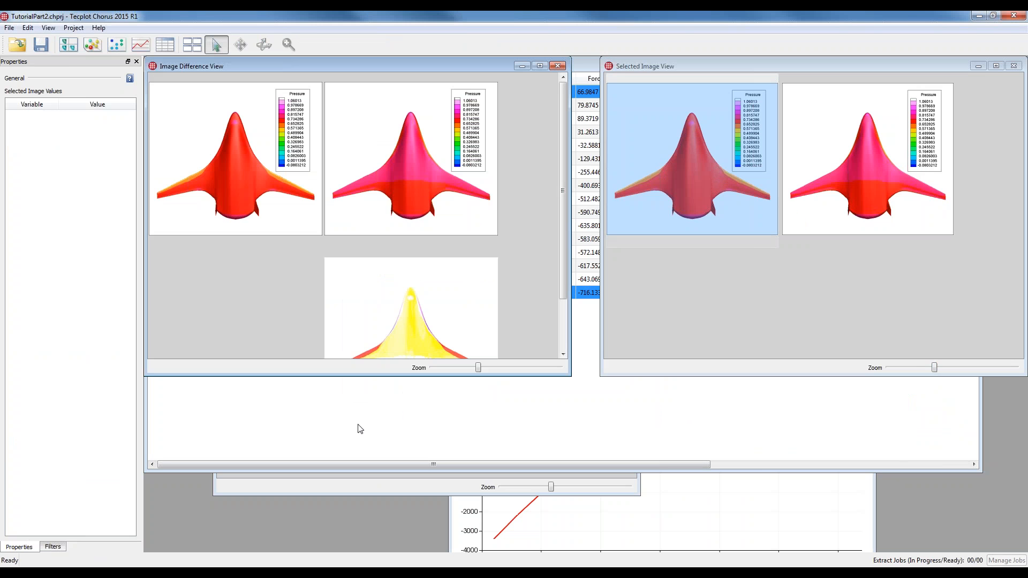
left_click_drag(572, 376, 724, 448)
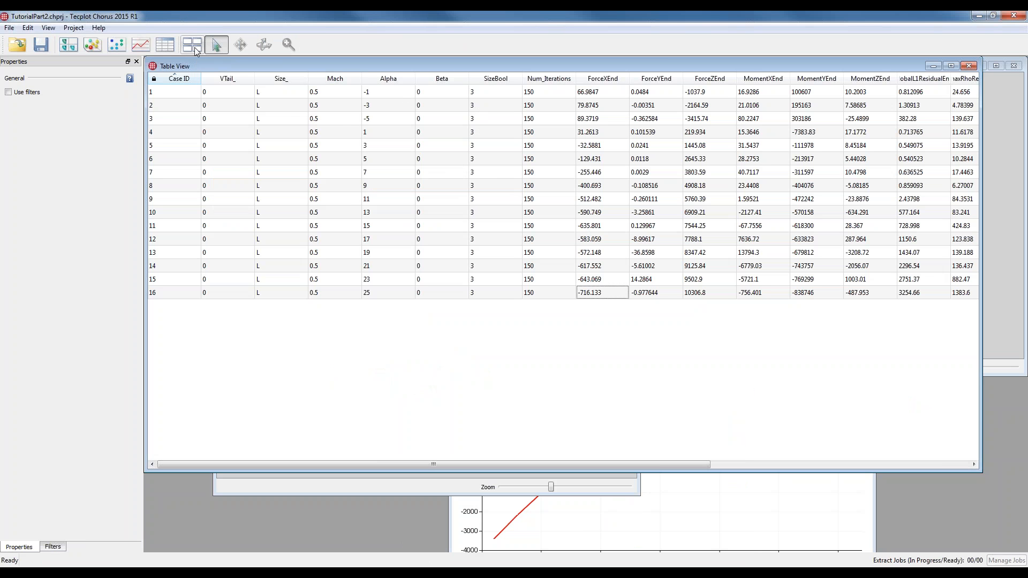
- View the moments data of case 2 in Tecplot 360 with the Tecplot 360 loader, no macro and no style template
right_click(257, 108)
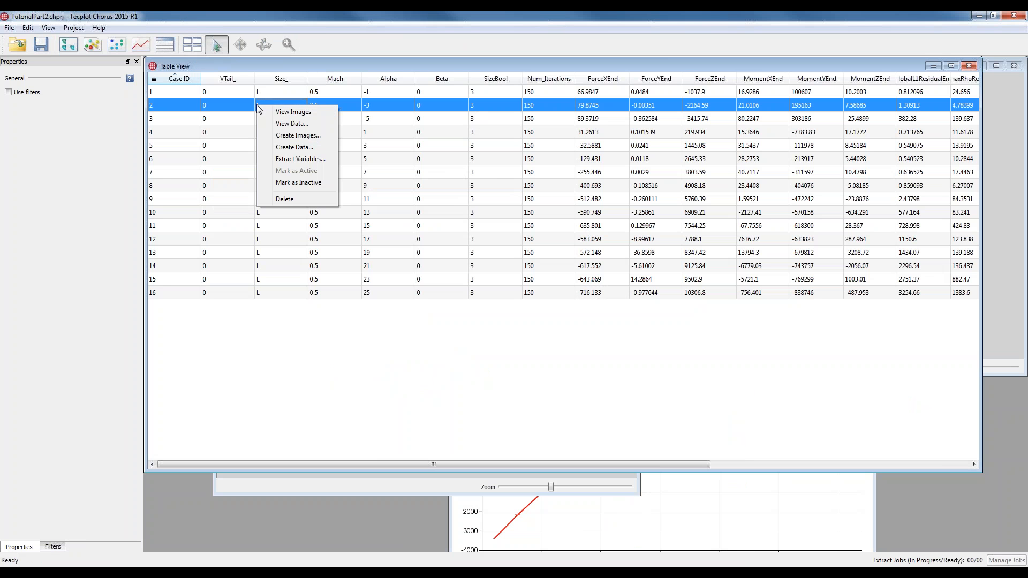
left_click(292, 124)
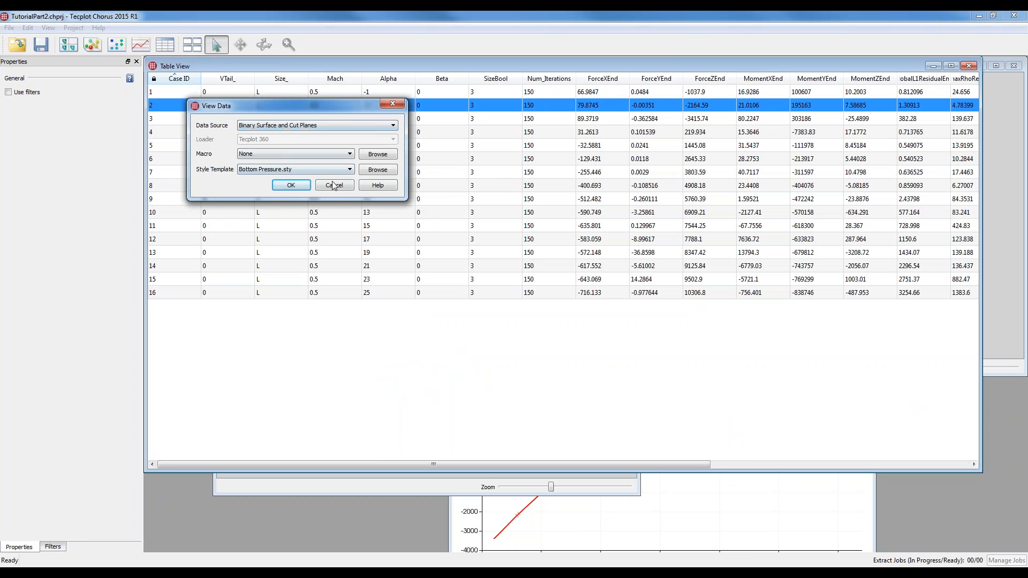
left_click(322, 169)
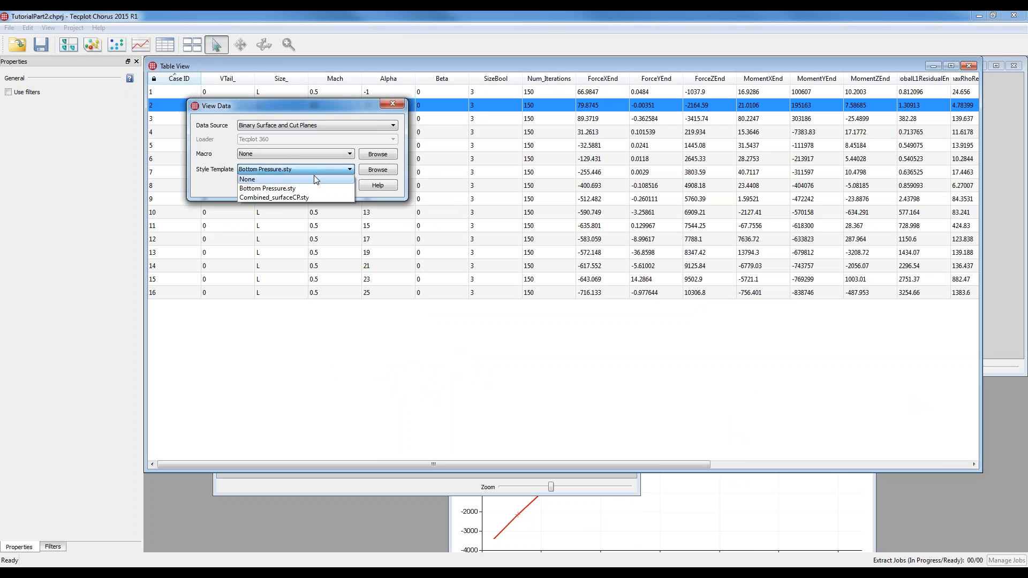
left_click(249, 179)
left_click(300, 126)
left_click(278, 155)
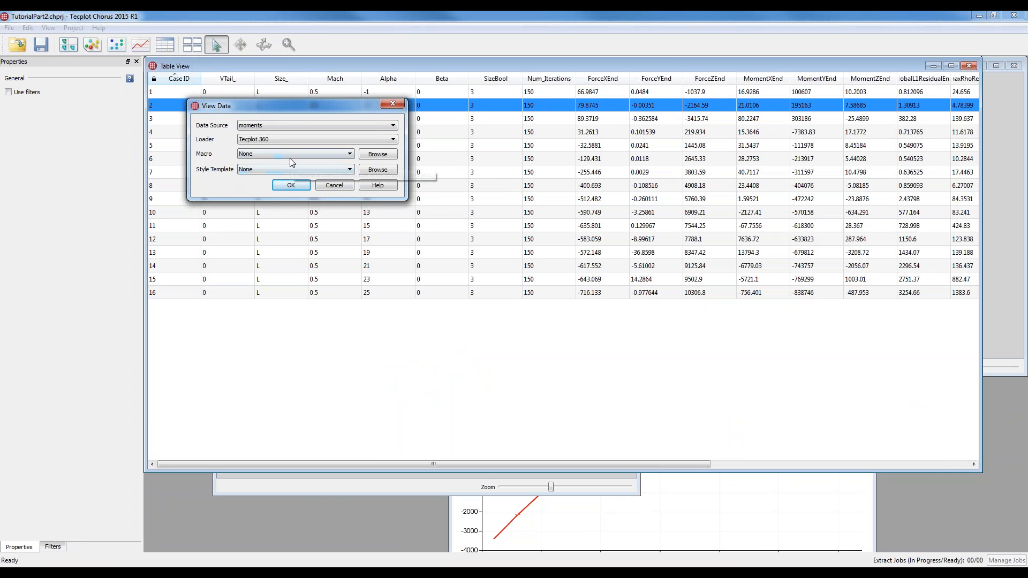
left_click(291, 154)
left_click(290, 156)
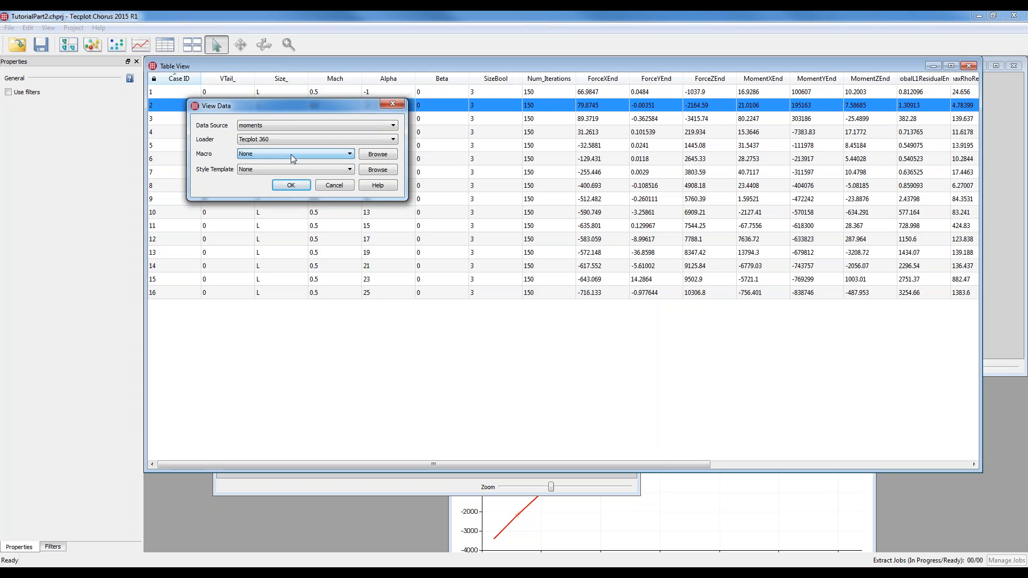
left_click(292, 185)
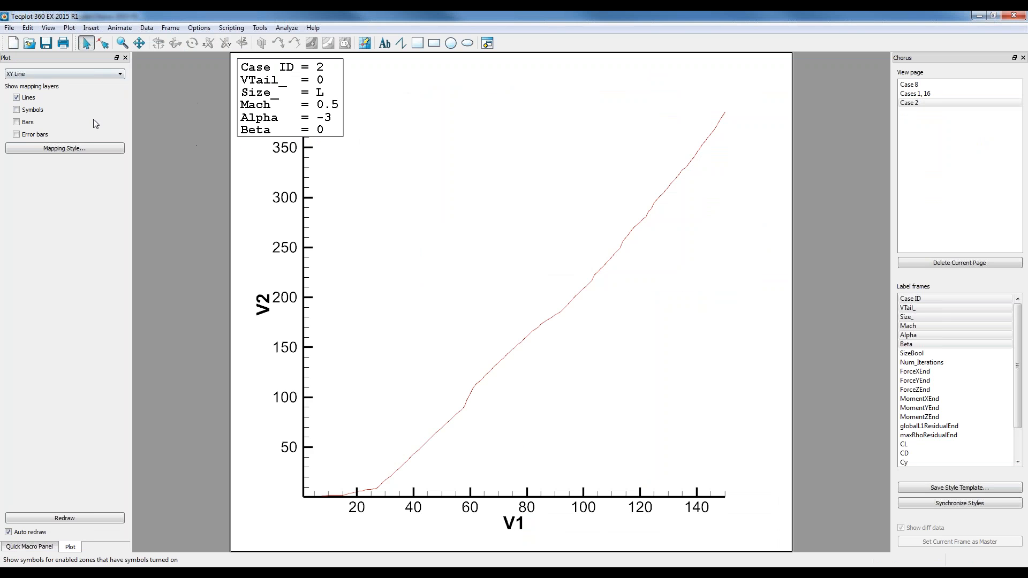
- Show the V3 and V4 line maps, hide the V2 map, and fit the plot to the data
left_click(64, 149)
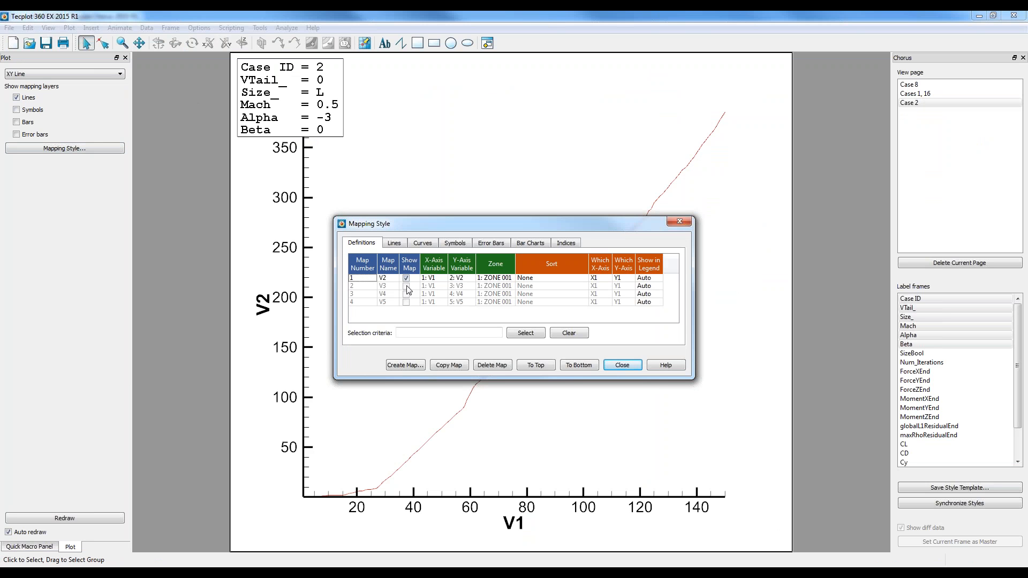
left_click_drag(407, 287, 409, 296)
left_click(407, 290)
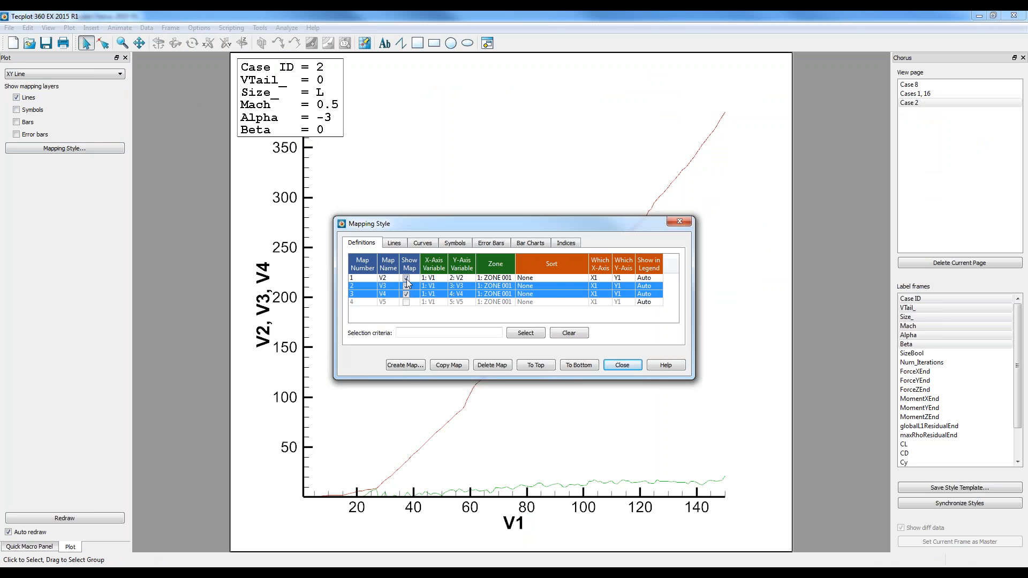
left_click(406, 279)
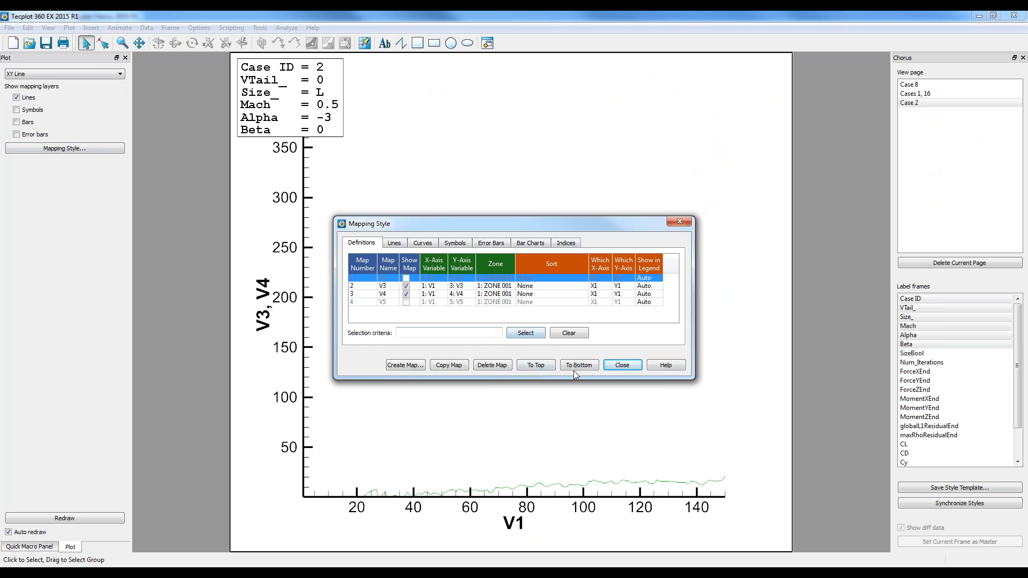
left_click(619, 368)
key("ctrl+f")
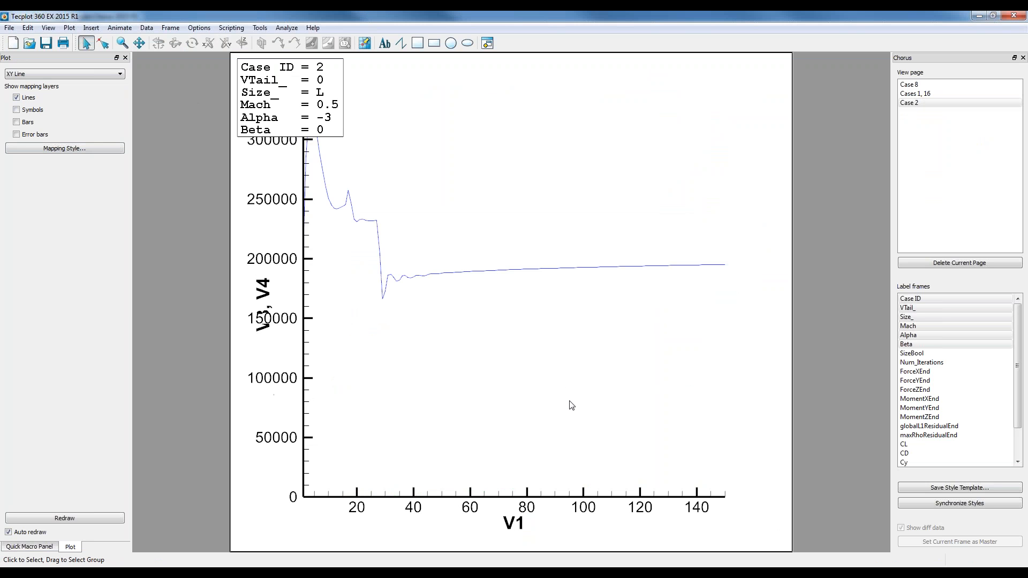
middle_click_drag(522, 374, 542, 291)
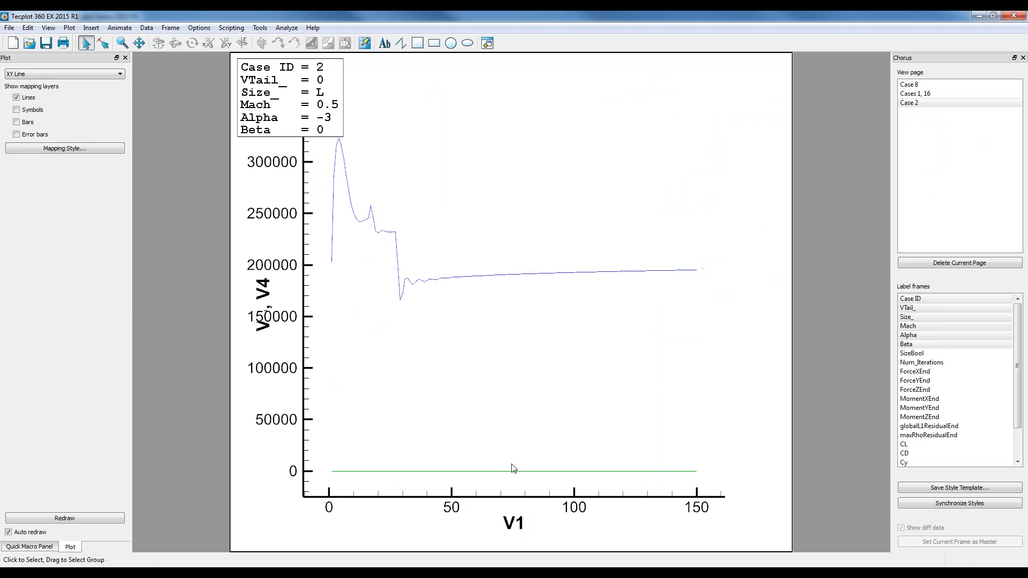
- Assign the V4 line map to the Y2 axis and refit the plot to the data
left_click(81, 150)
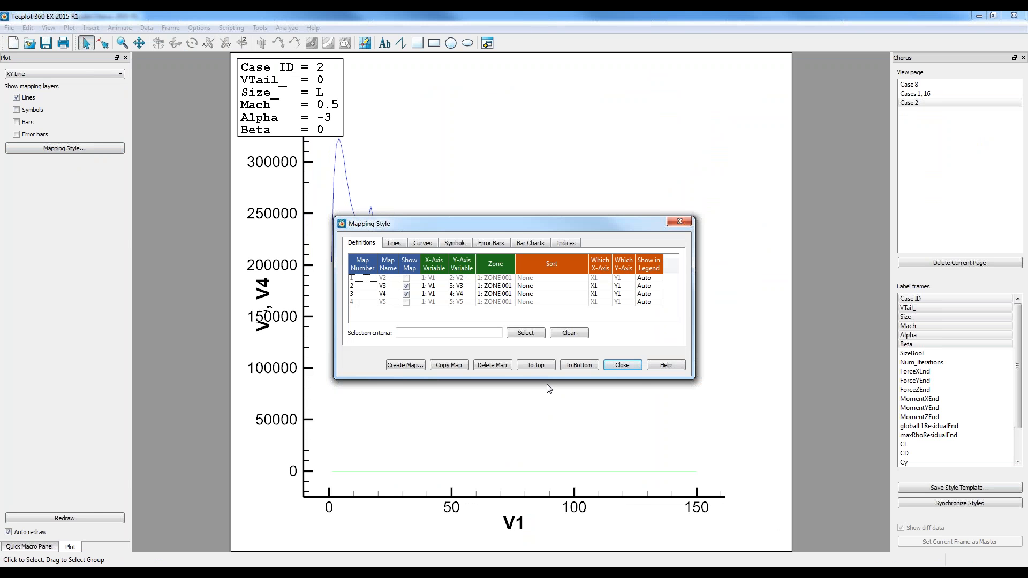
left_click(623, 295)
left_click(647, 317)
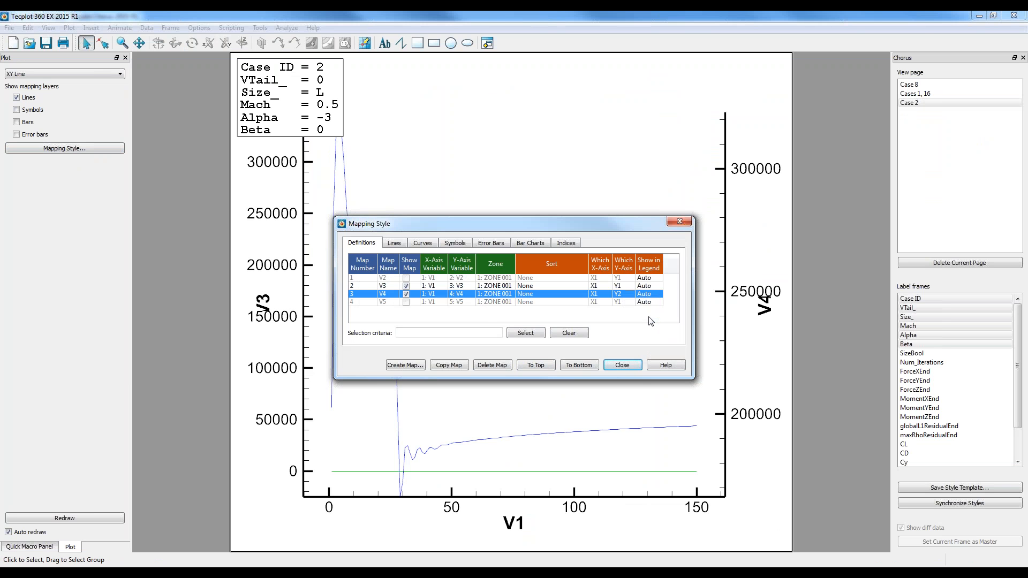
left_click(652, 449)
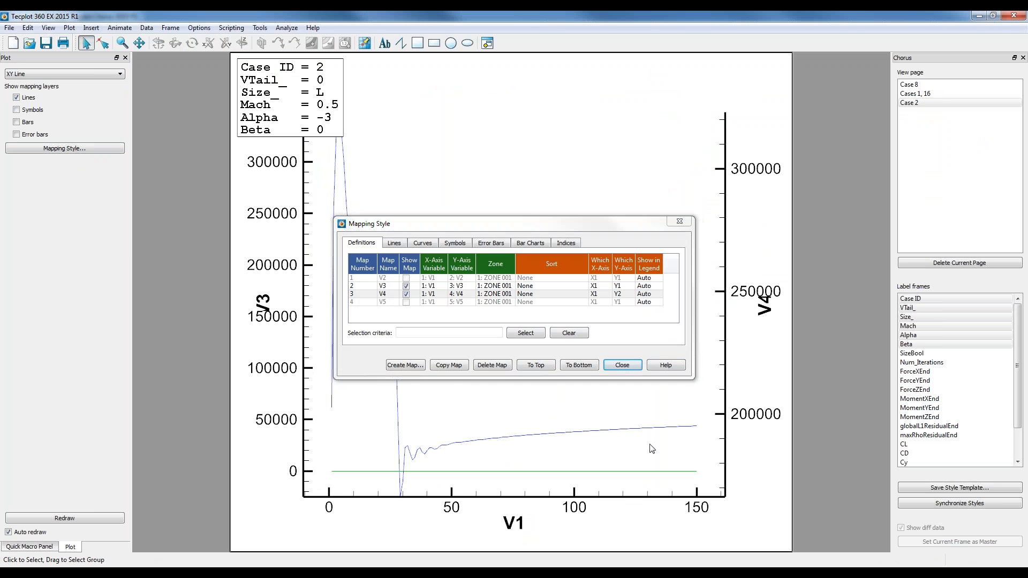
left_click(622, 366)
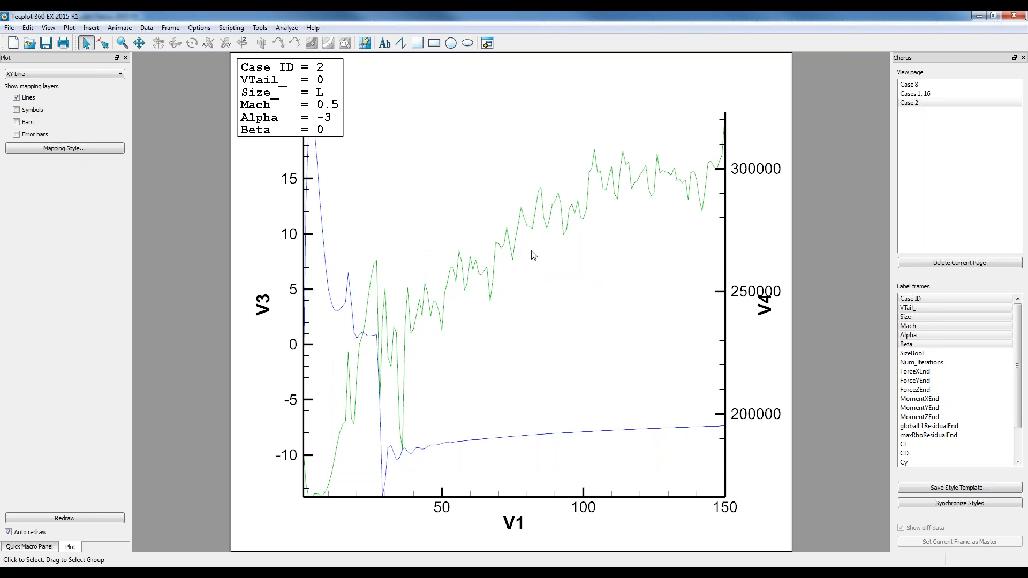
left_click(490, 290)
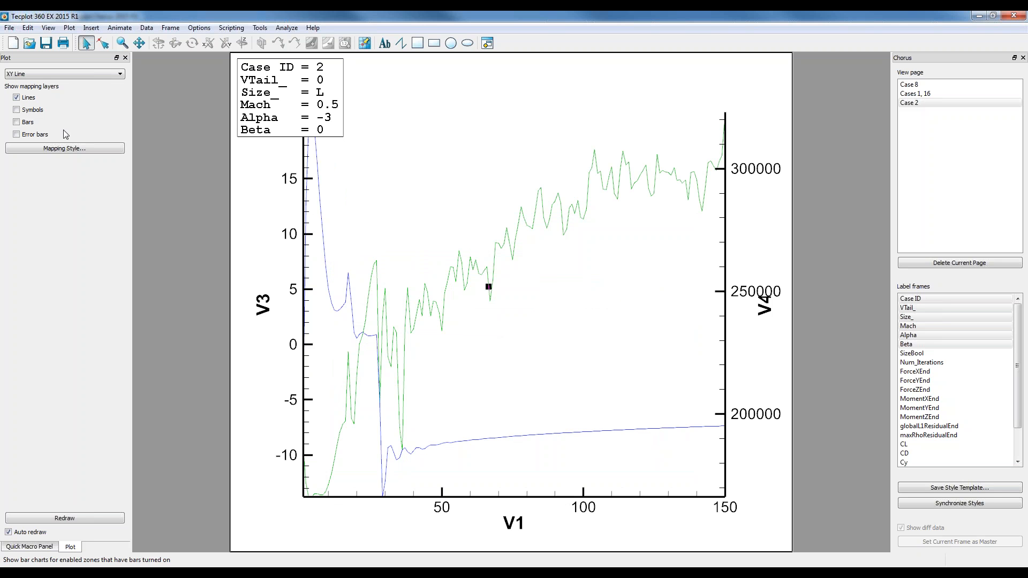
- Set the line thickness of the V3 and V4 maps to 0.40%
left_click(65, 148)
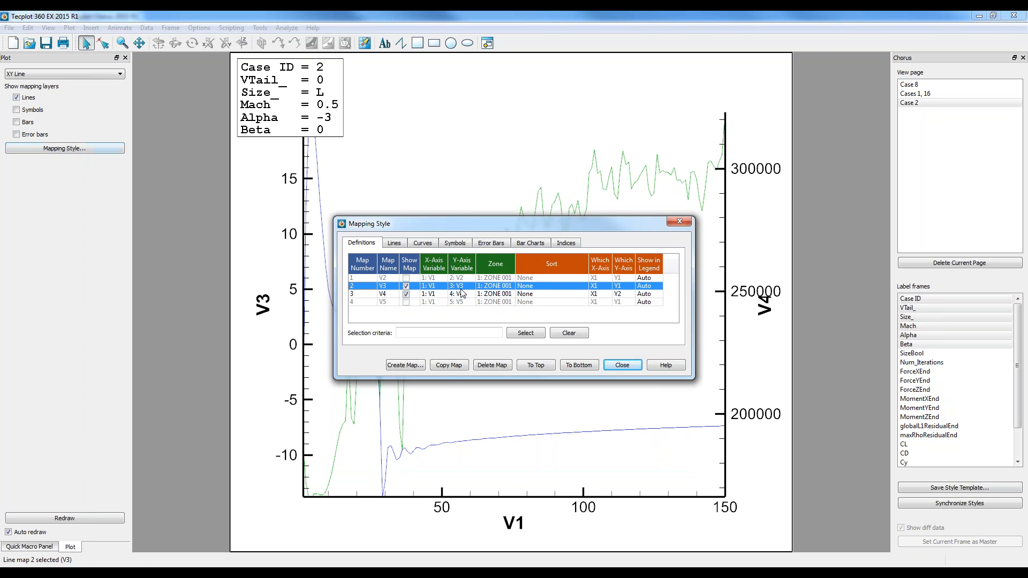
left_click(485, 294, "ctrl")
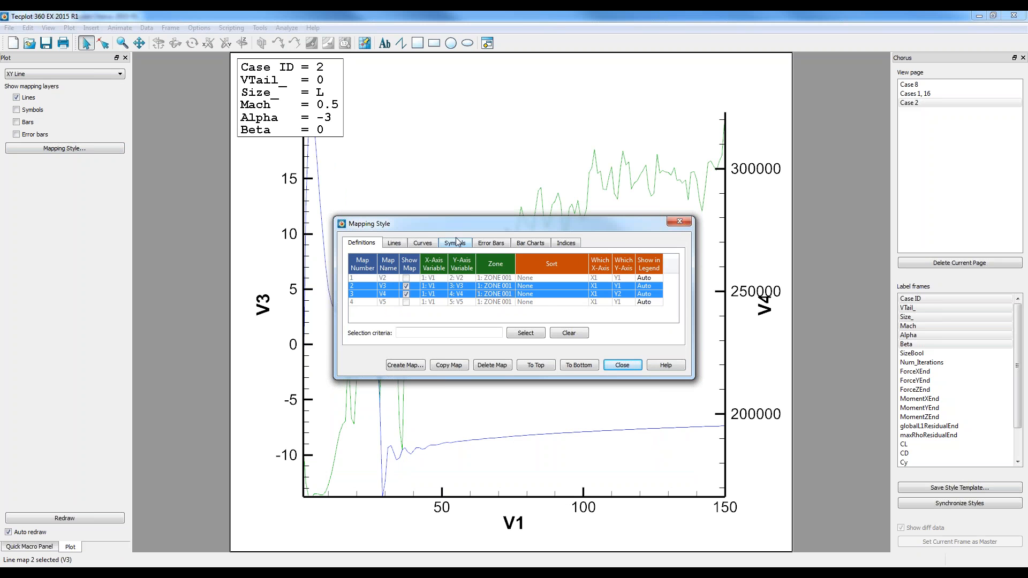
left_click(405, 244)
left_click(489, 293)
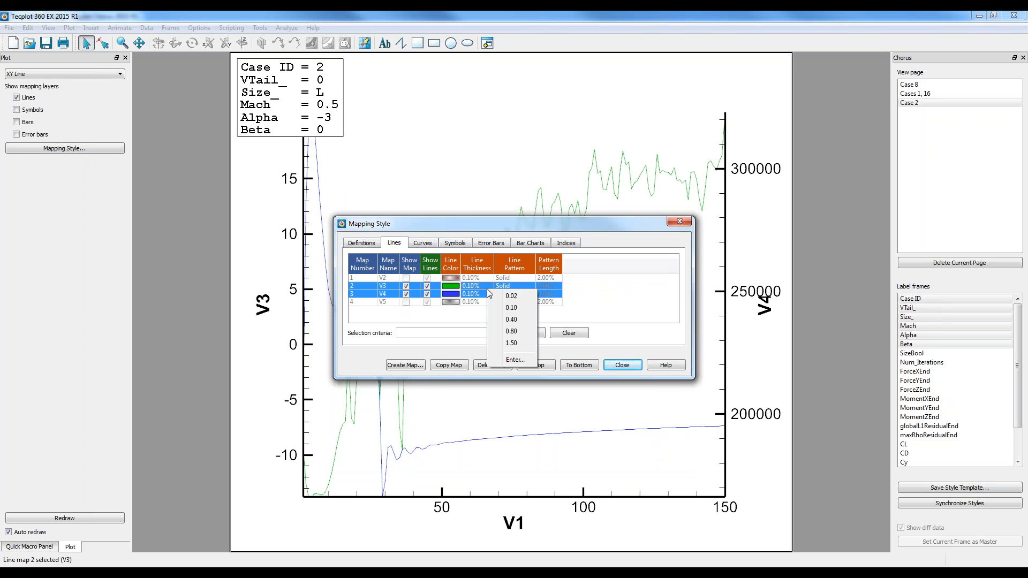
left_click(517, 331)
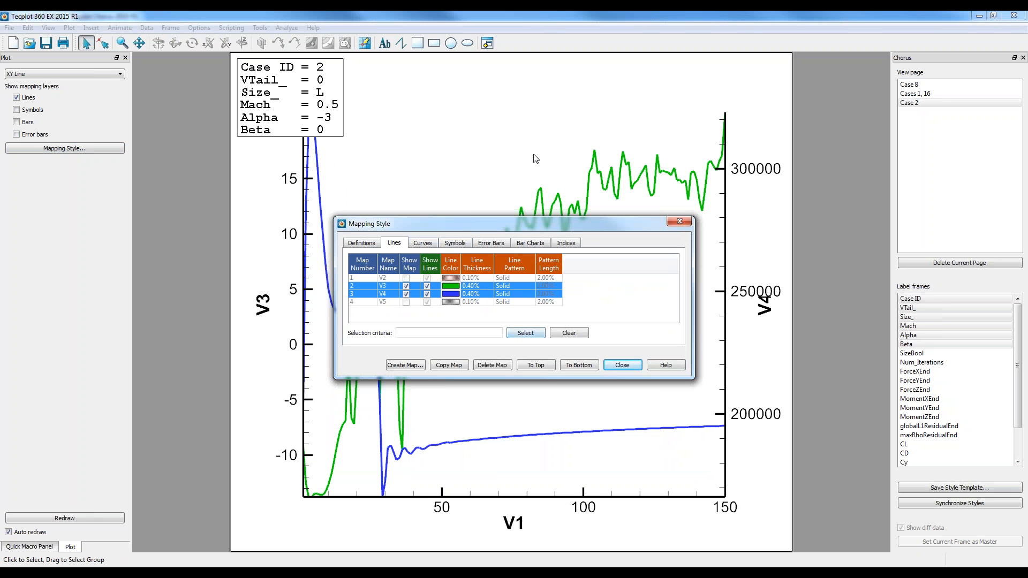
left_click(622, 365)
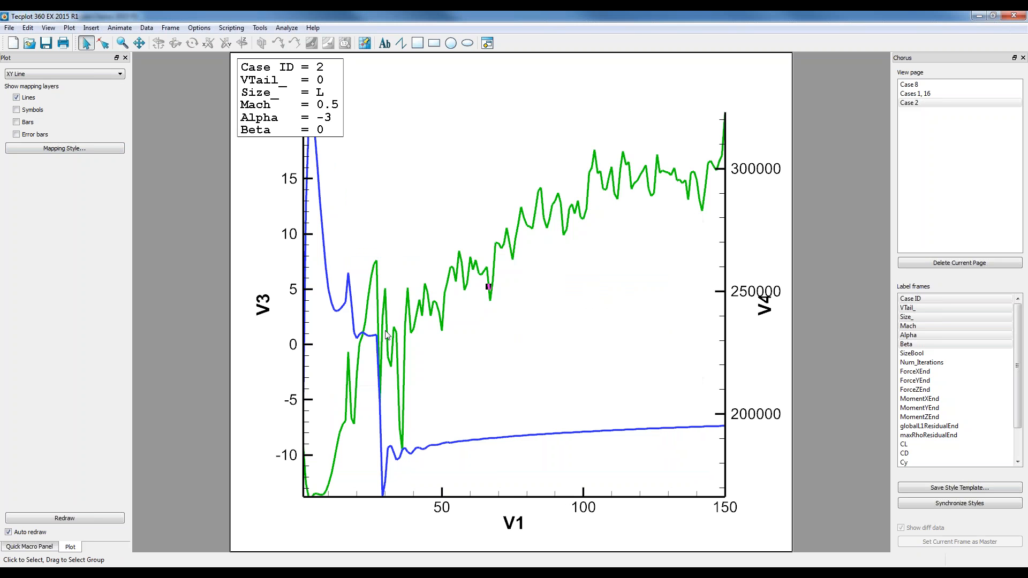
- Replace the Y1 axis title with the text "X Moment" and the Y2 axis title with "Y Moment"
double_click(263, 306)
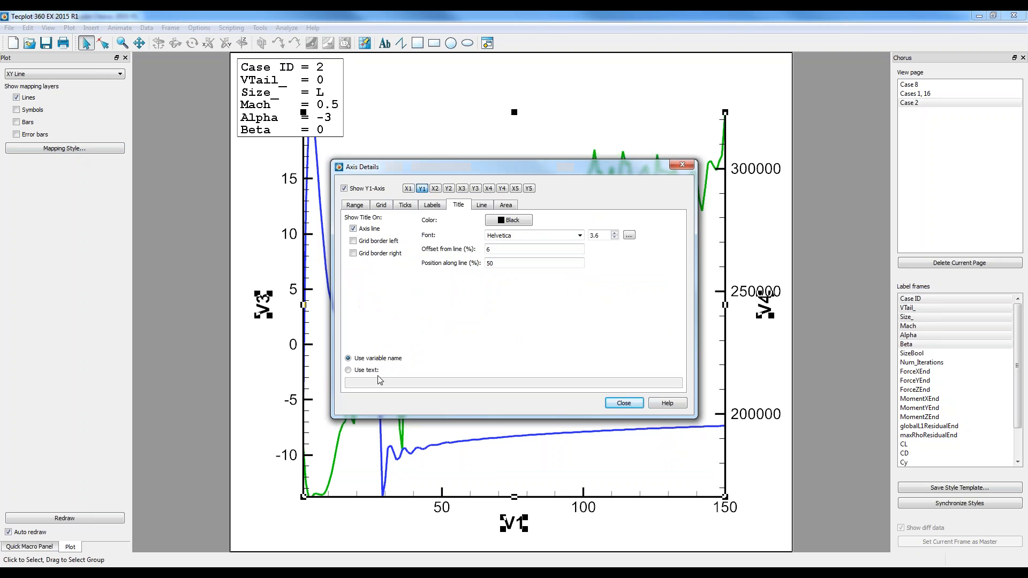
left_click(366, 370)
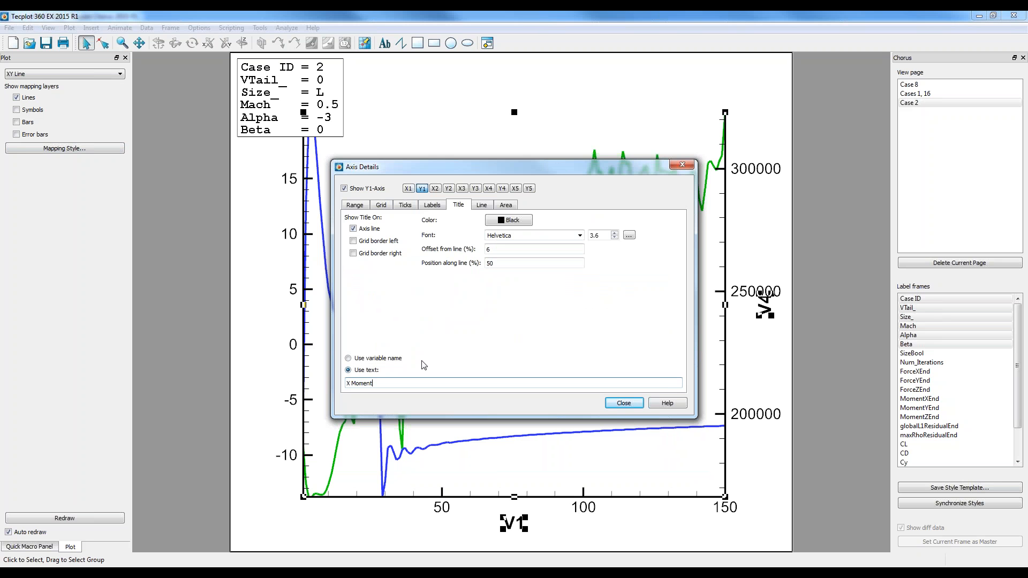
left_click(448, 189)
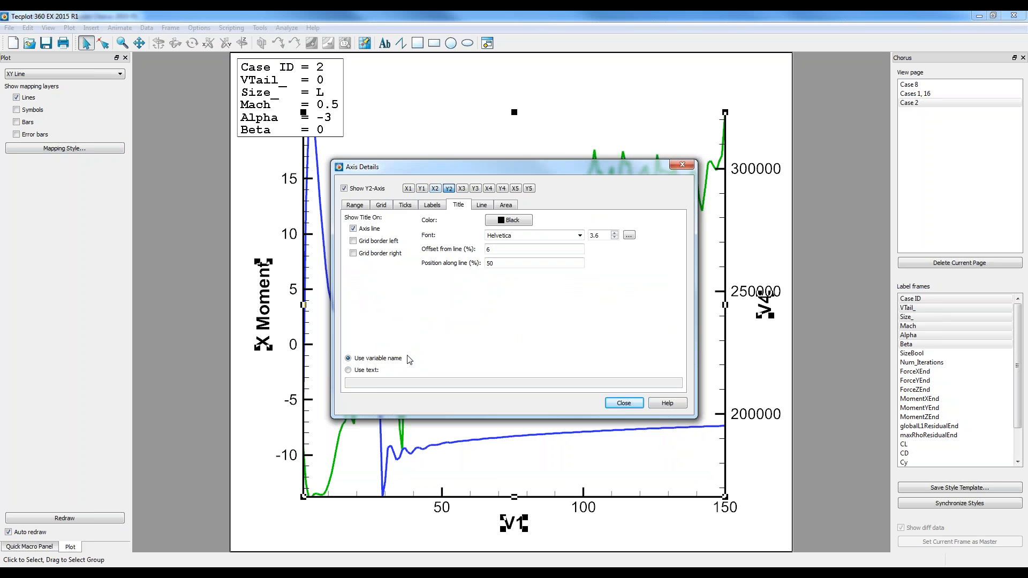
left_click(355, 371)
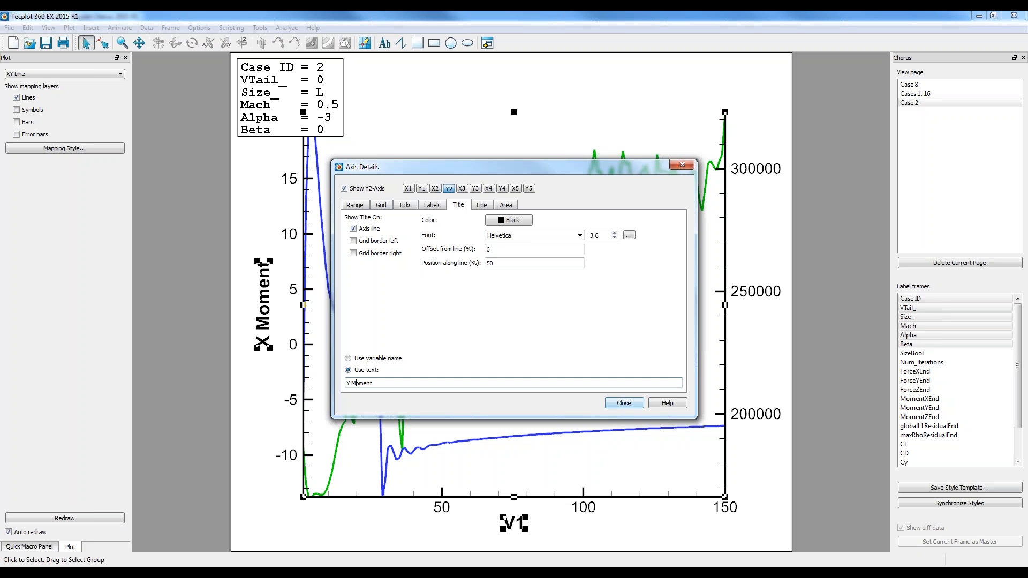
- Replace the X1 axis title with the text "# of Iterations" and close the axis settings
left_click(410, 189)
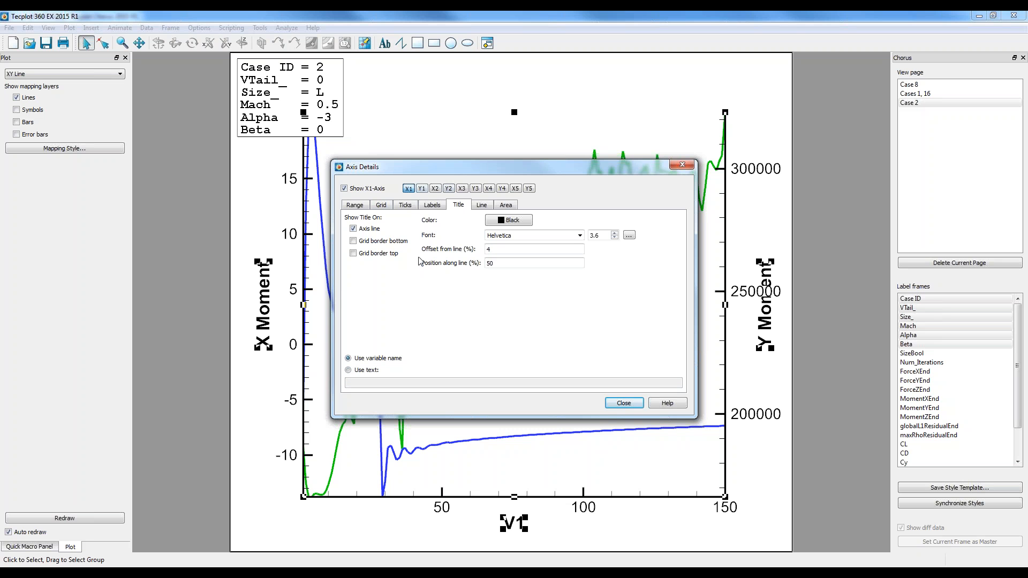
left_click(349, 370)
left_click(375, 383)
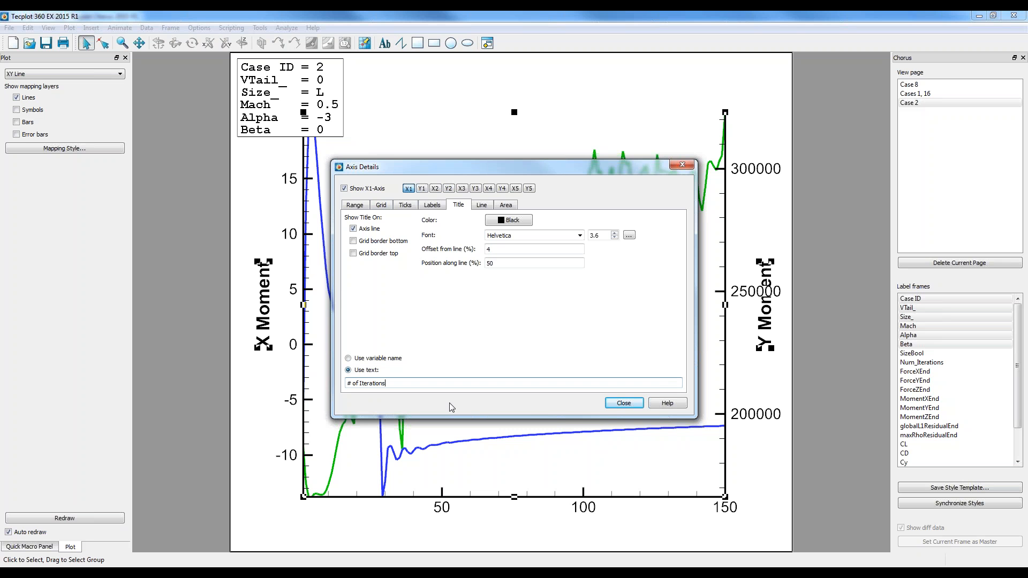
left_click(621, 404)
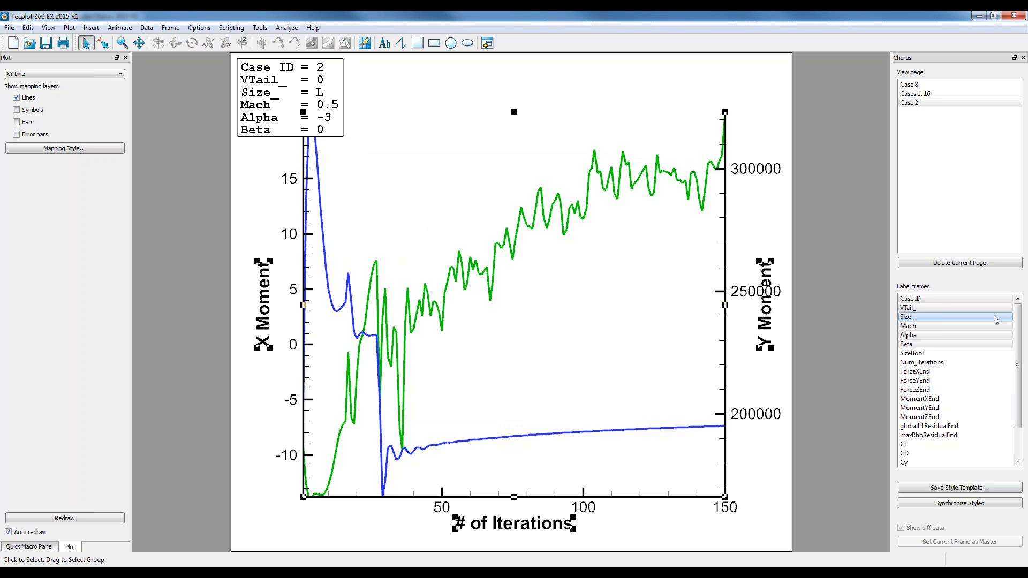
- Save the plot's style template as Moment in the styletemplates folder
left_click(981, 489)
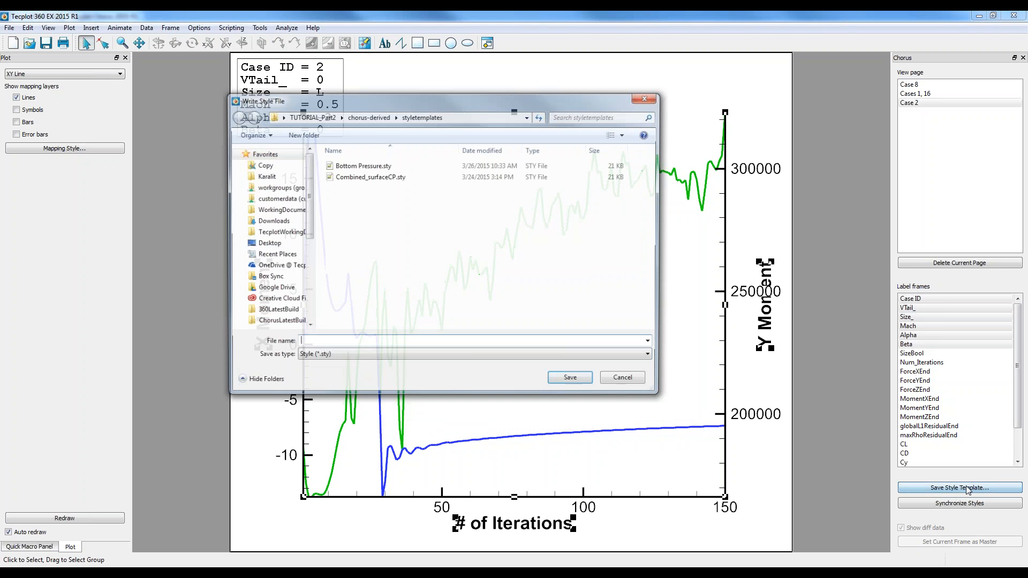
type("Mom")
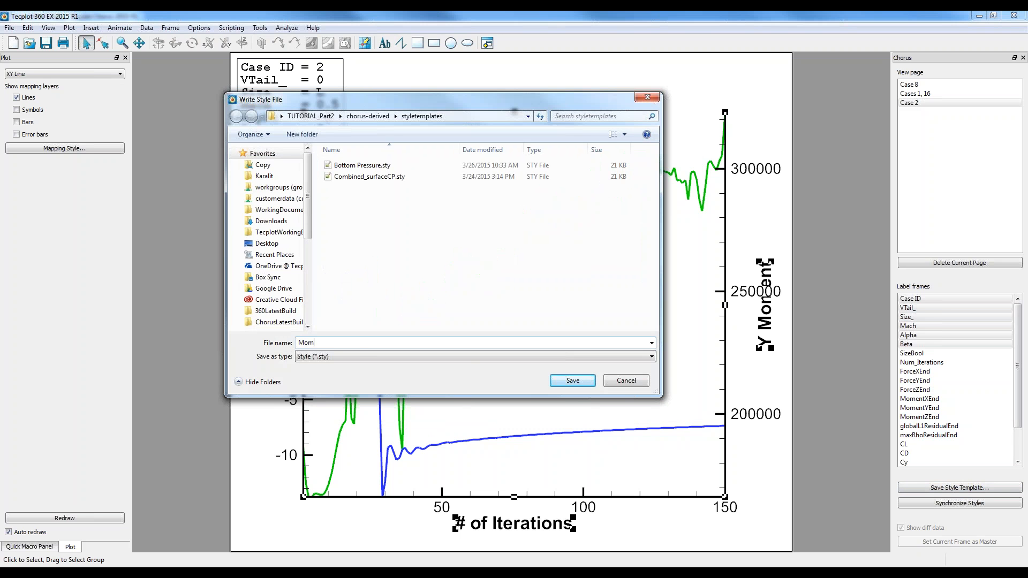
type("ent")
key("Return")
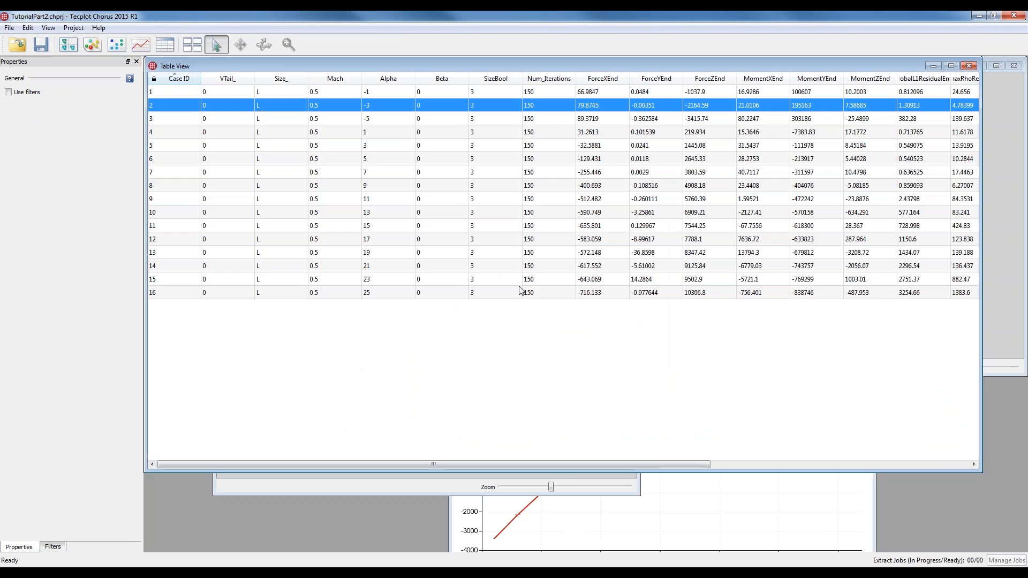
- In Tecplot Chorus, create images of all cases from the moments data using the Moment.sty style template and the tag moments-Moment
key("ctrl+a")
right_click(515, 259)
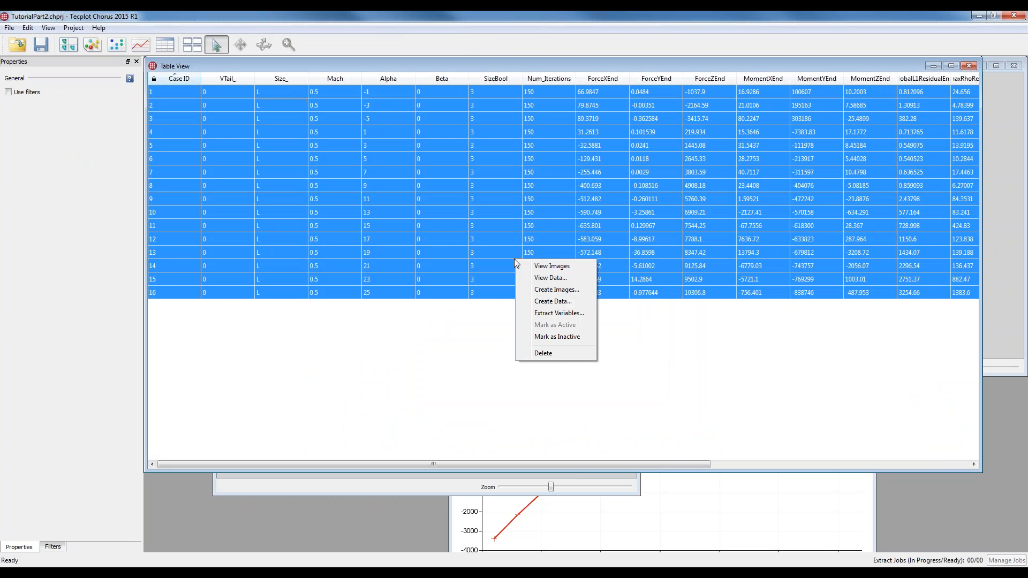
left_click(542, 288)
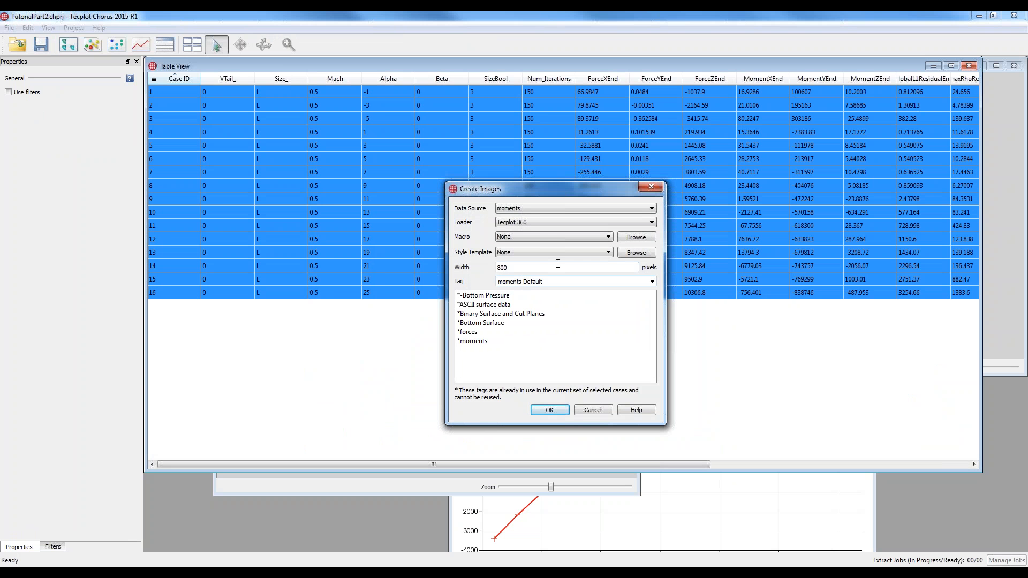
left_click(552, 250)
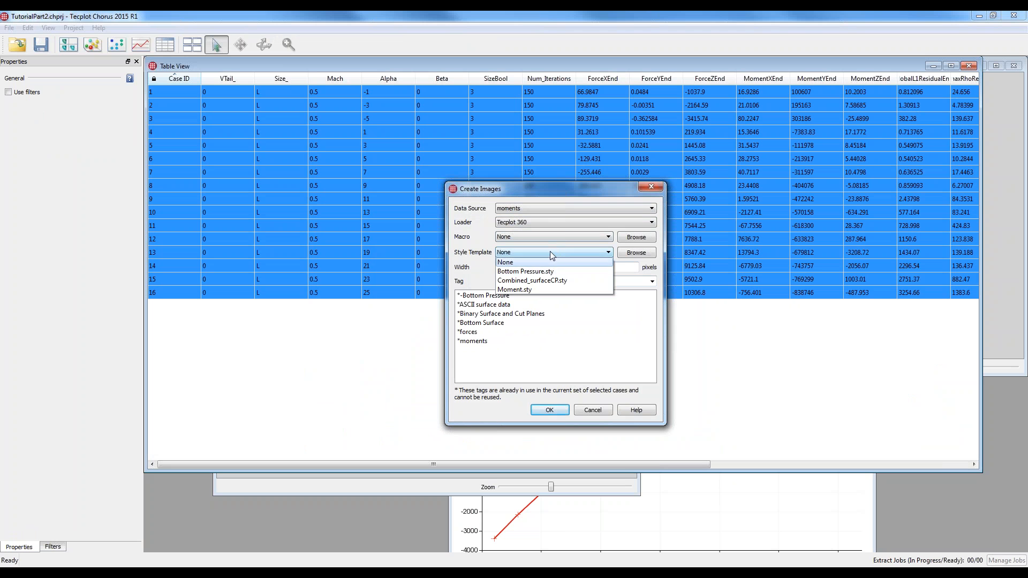
left_click(537, 289)
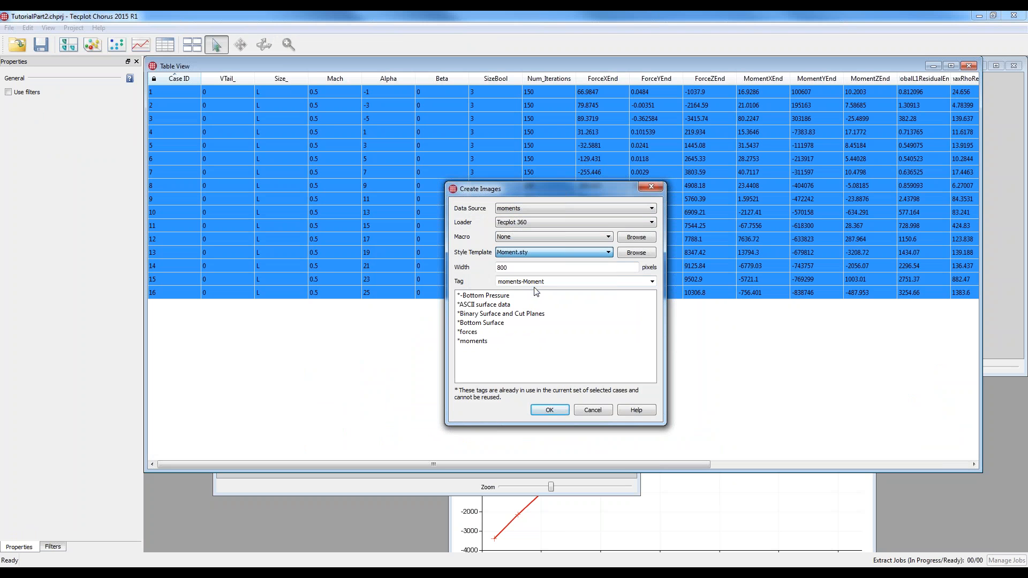
left_click(557, 409)
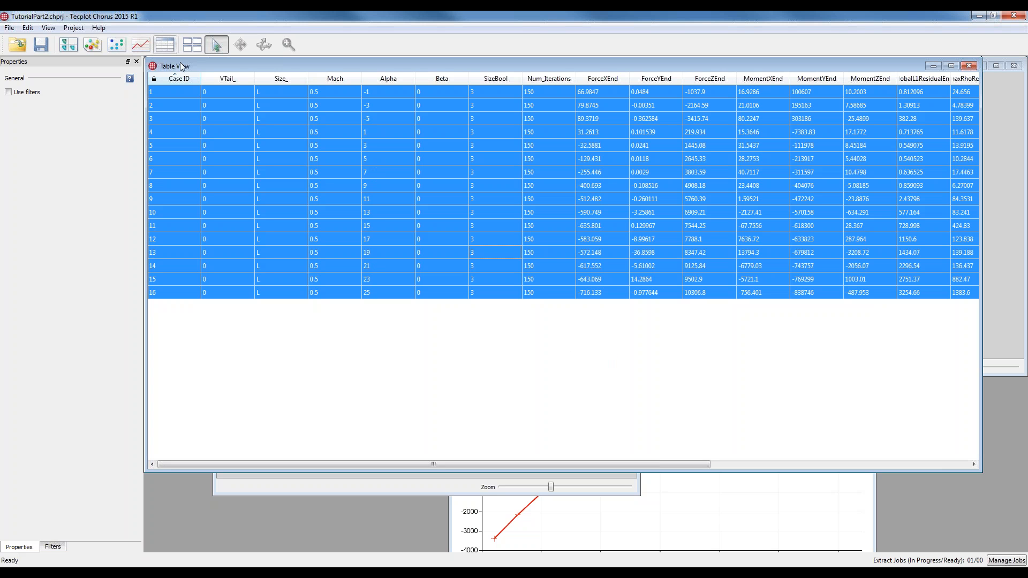
- Select cases 11 and 12 on the CL line plot and view their -Bottom Pressure and Bottom Surface images together
left_click(686, 503)
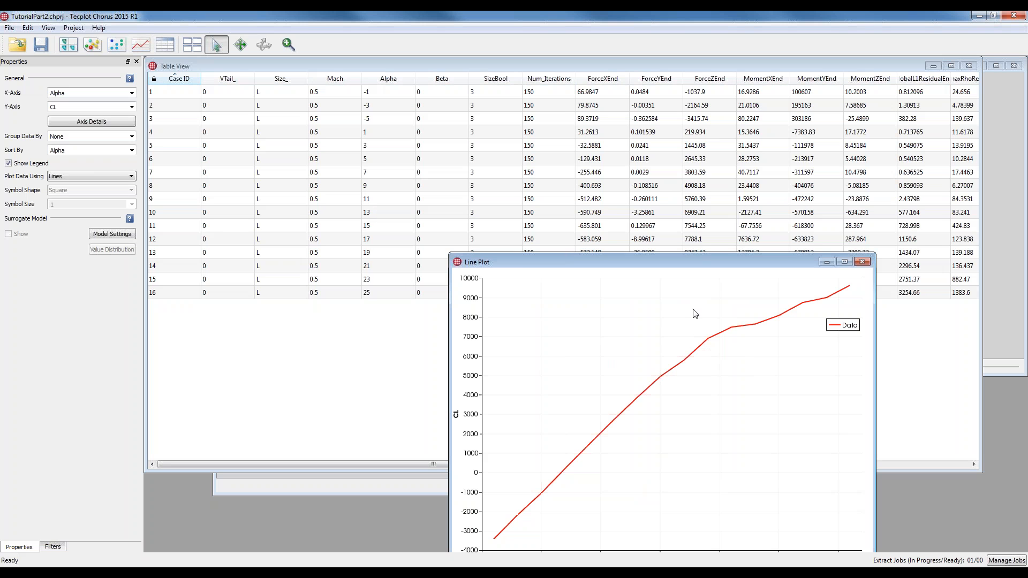
left_click(755, 331)
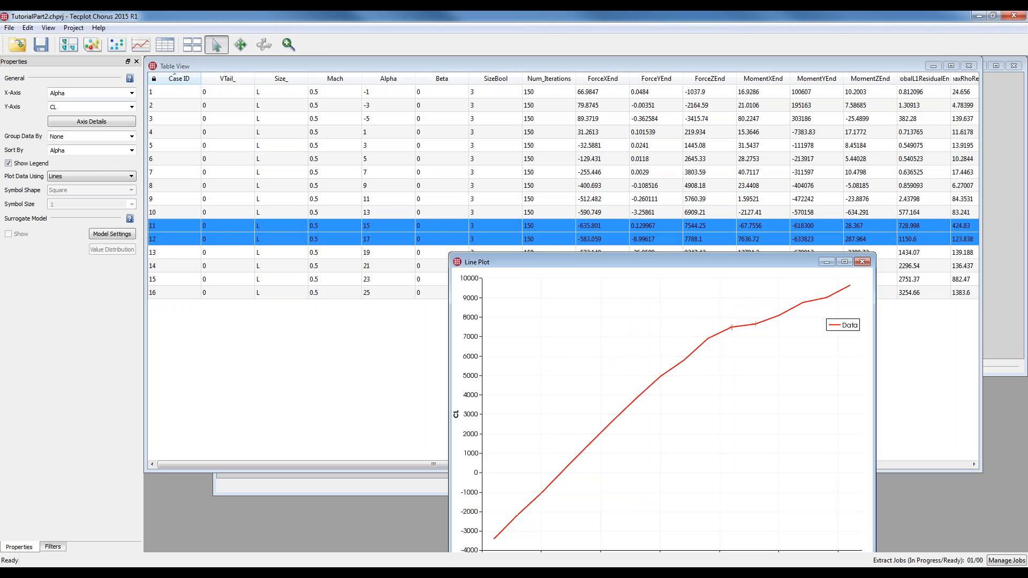
right_click(757, 329)
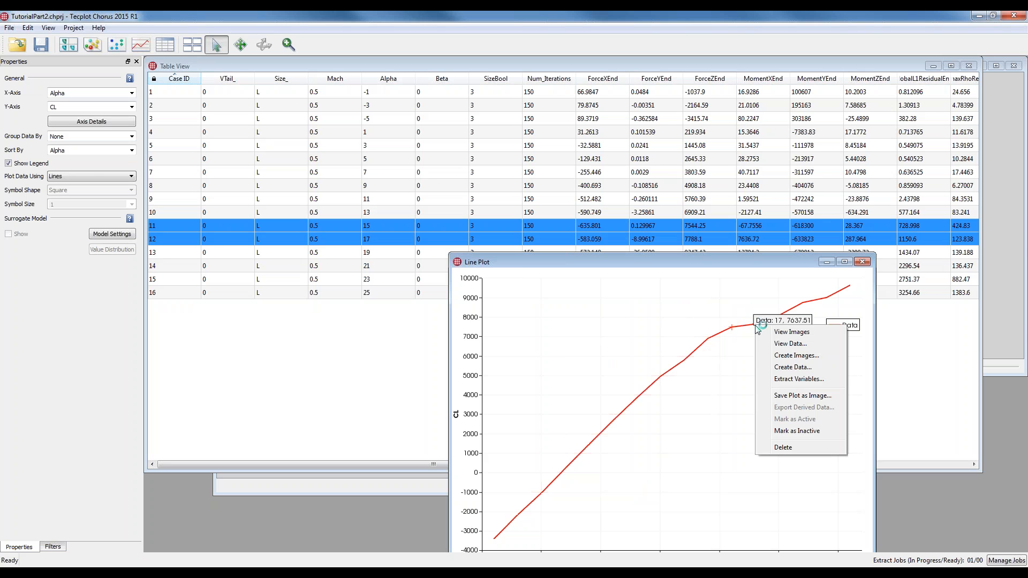
left_click(785, 334)
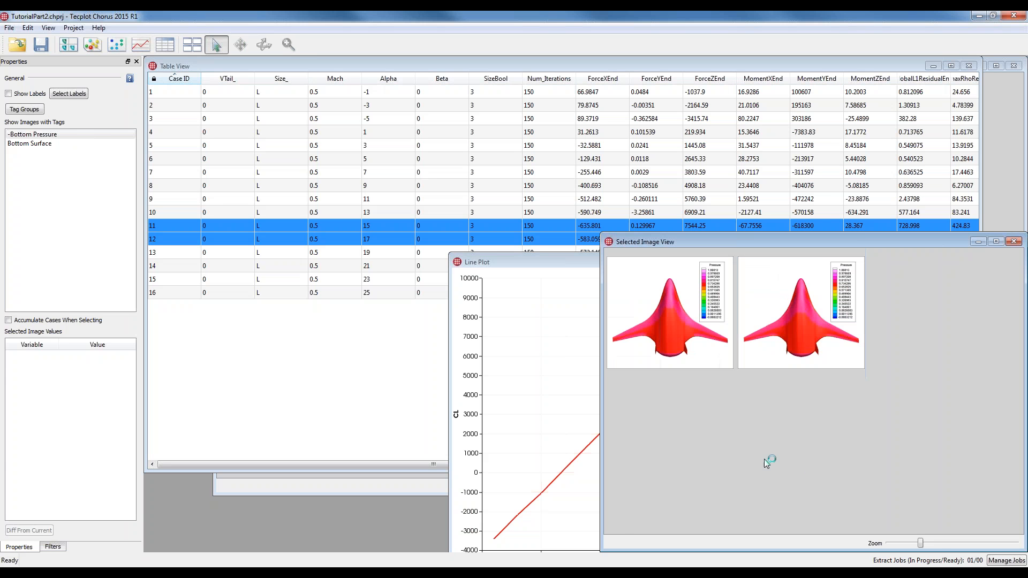
left_click(32, 144, "ctrl")
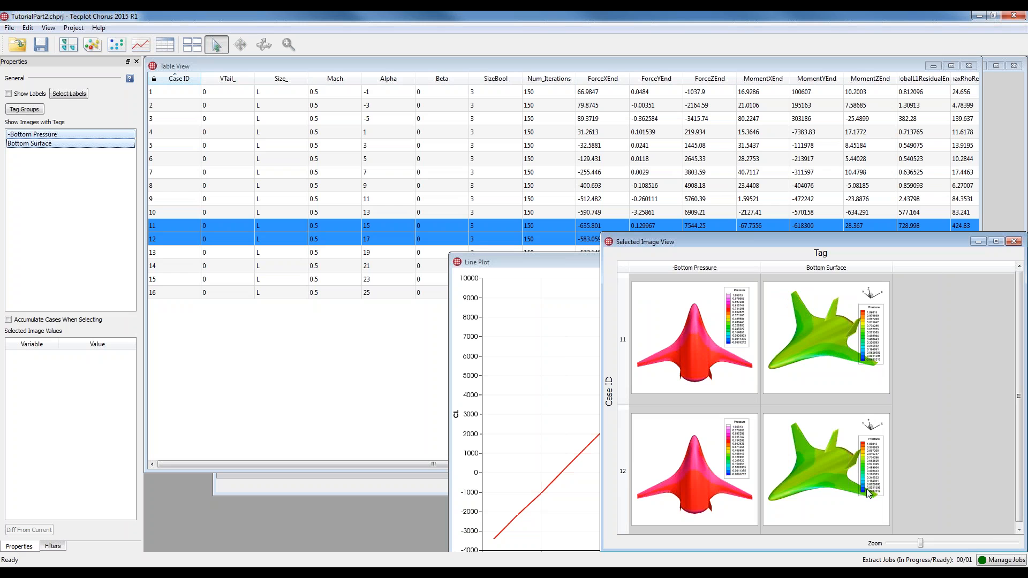
- Deposit the finished moments-Moment image job and show the -Bottom Pressure, Bottom Surface and moments-Moment images together for cases 11 and 12
left_click(1001, 560)
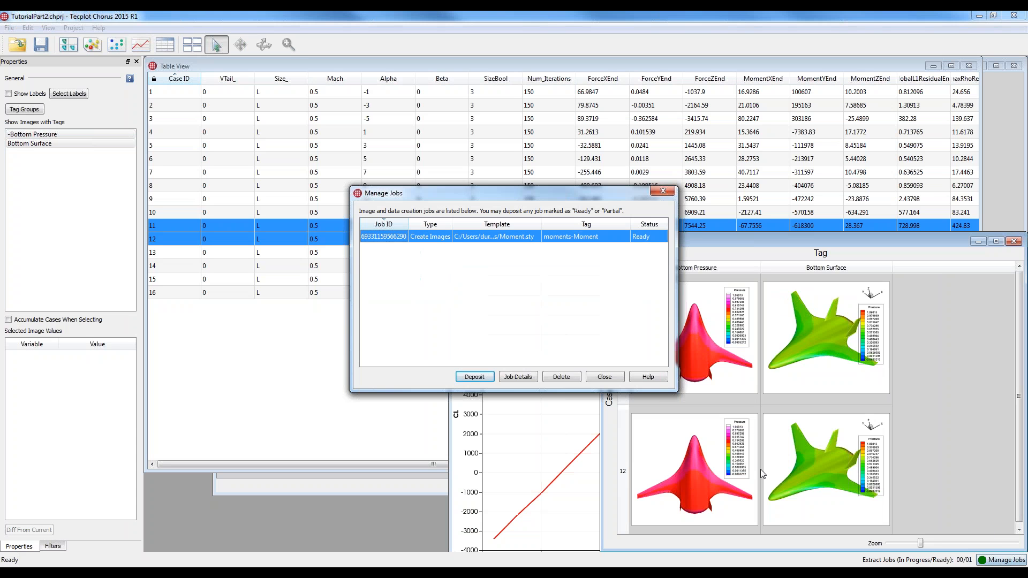
left_click(475, 377)
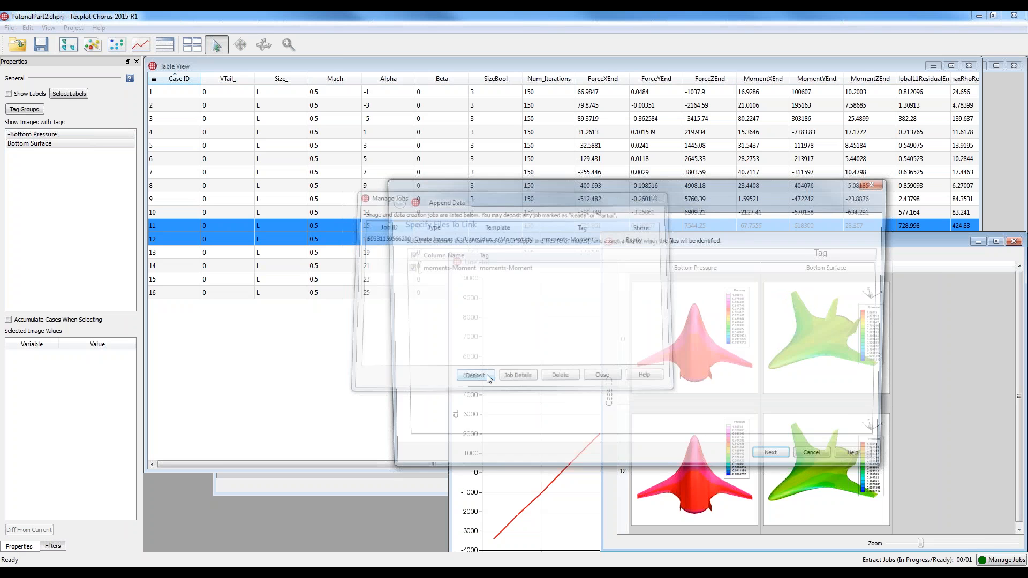
left_click(782, 465)
left_click(782, 465)
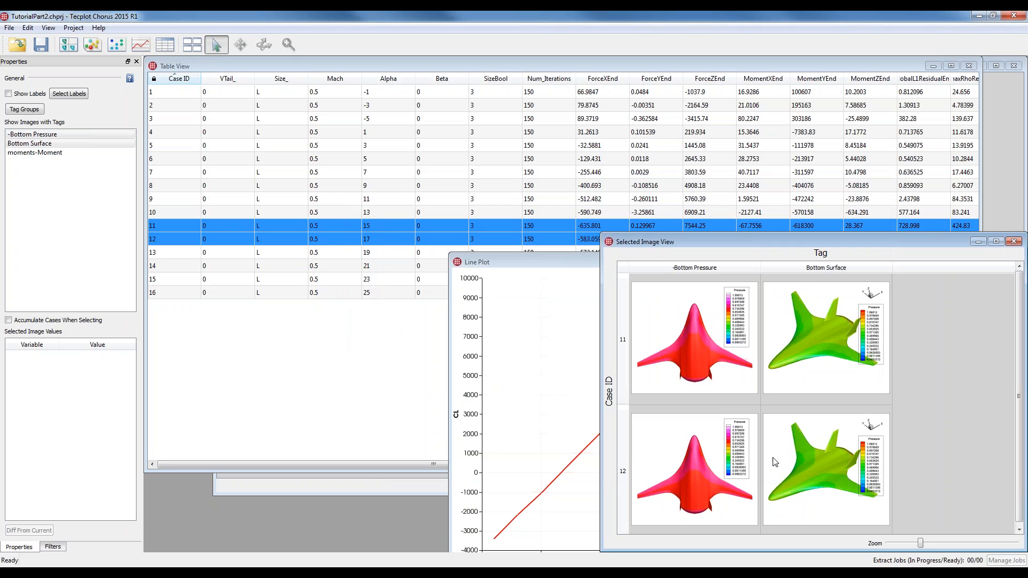
left_click(56, 134)
left_click(56, 153, "shift")
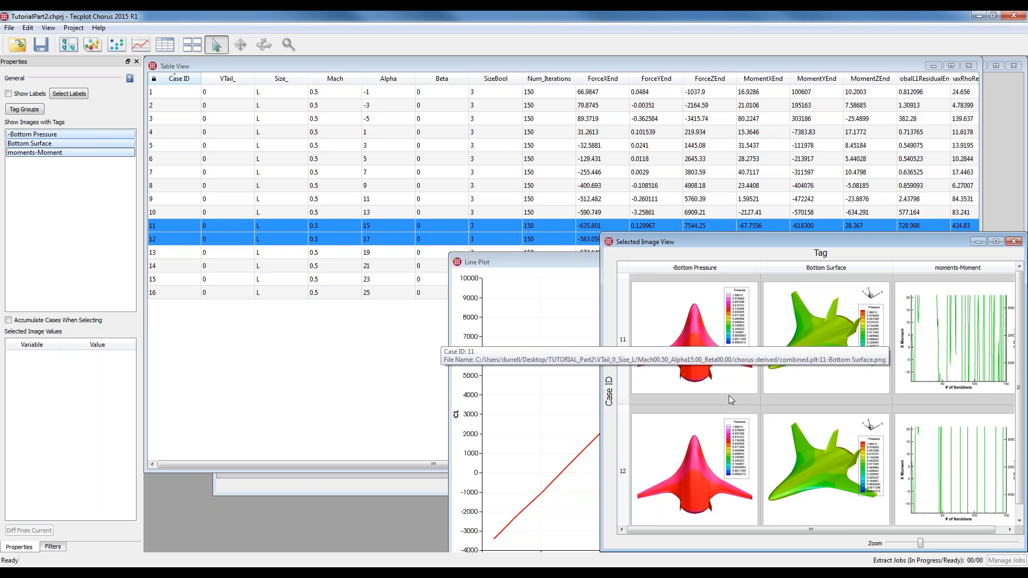
- Select case 1 in the table, open a matrix view, and choose the -Bottom Pressure, Bottom Surface and moments-Moment image tags for it
left_click(321, 243)
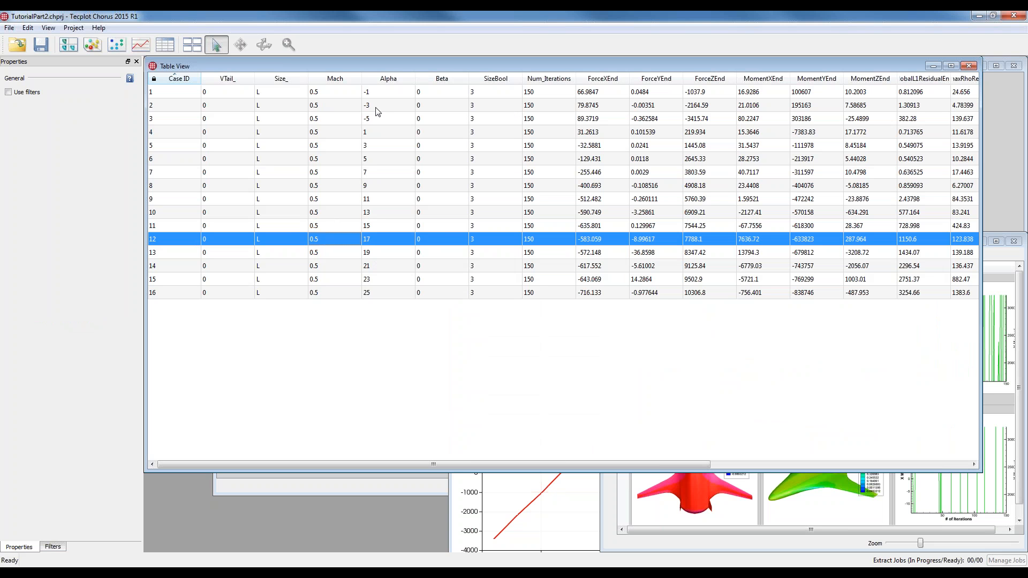
left_click(394, 92)
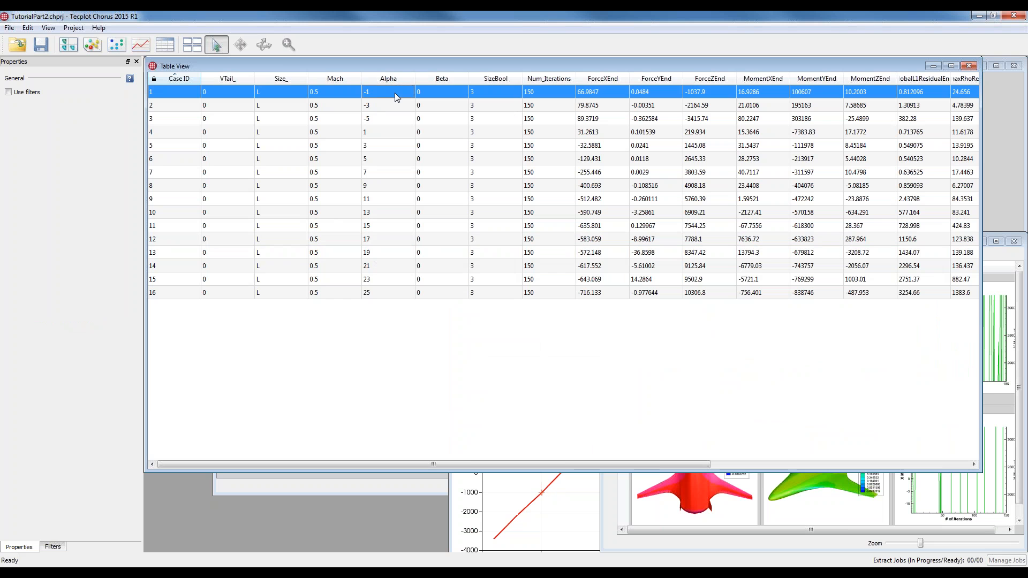
left_click(68, 44)
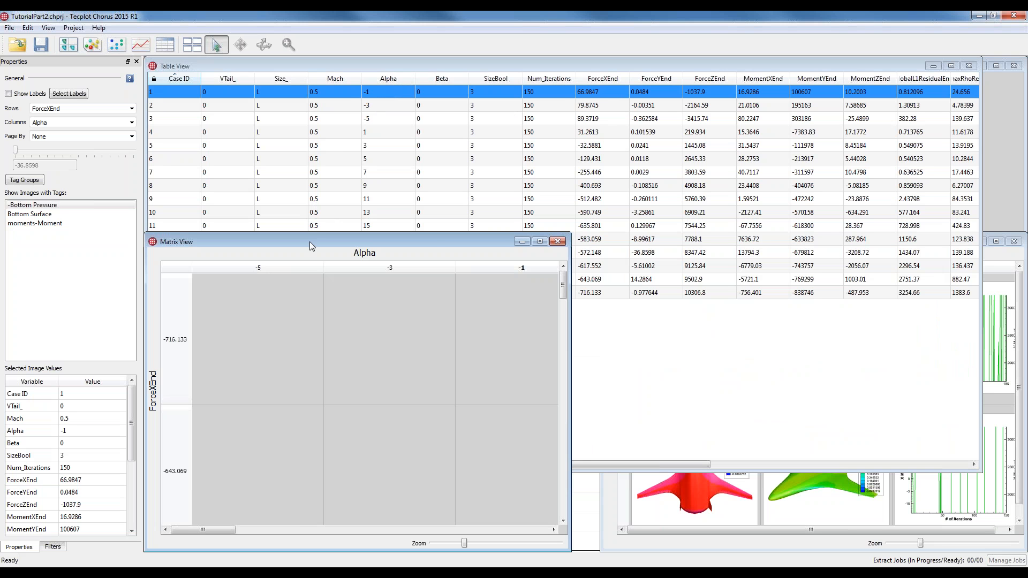
left_click_drag(310, 243, 384, 80)
left_click_drag(32, 205, 63, 234)
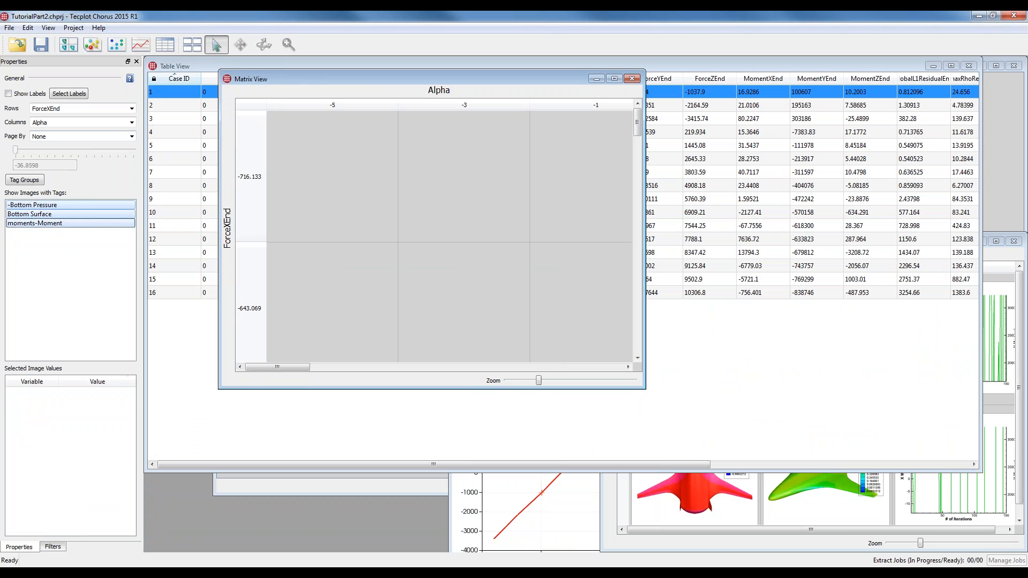
- Try paging the matrix view by Tag with all three image tags chosen, and look over the ForceXEnd by Alpha grid
left_click(131, 136)
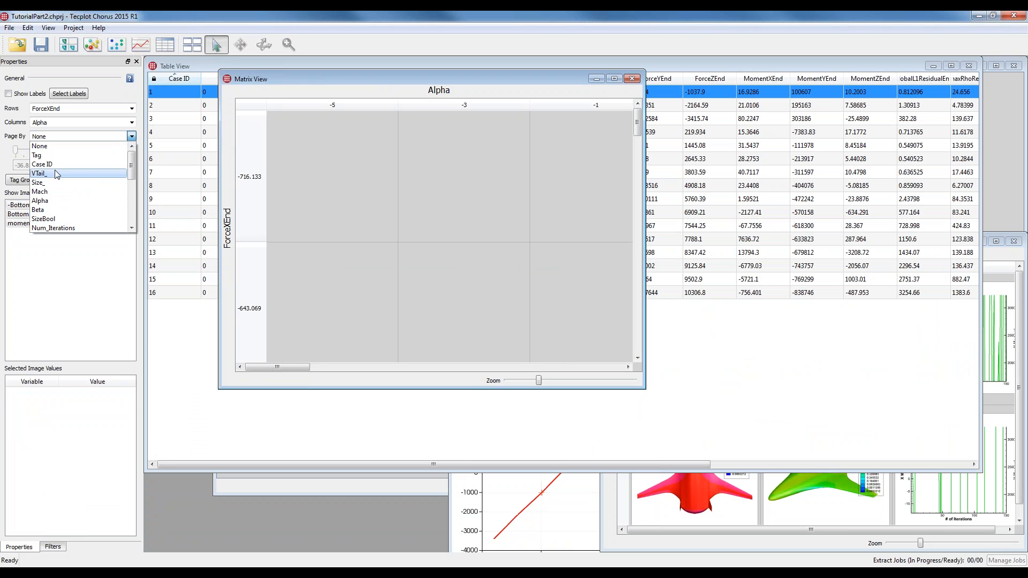
left_click(54, 156)
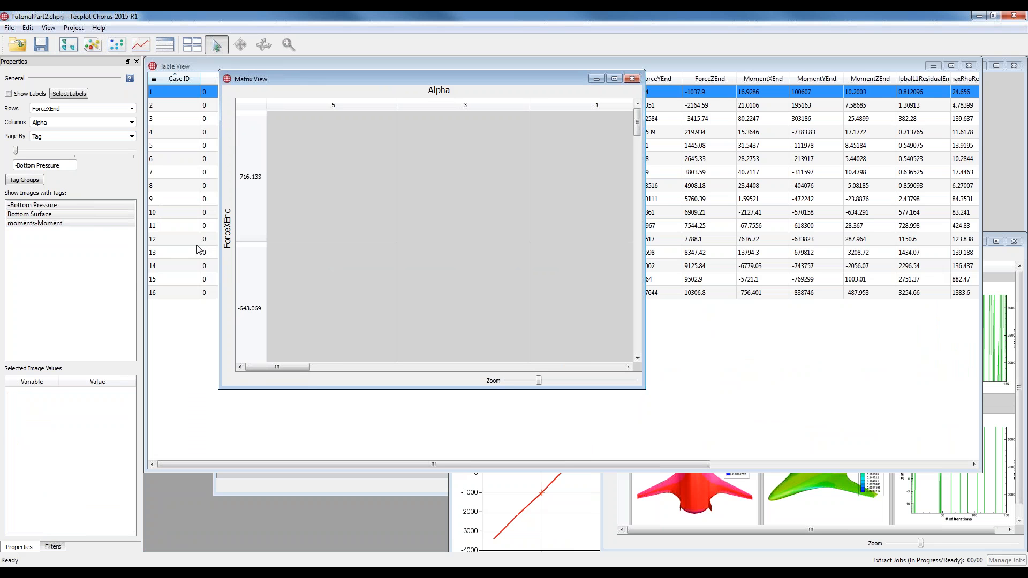
left_click(328, 252)
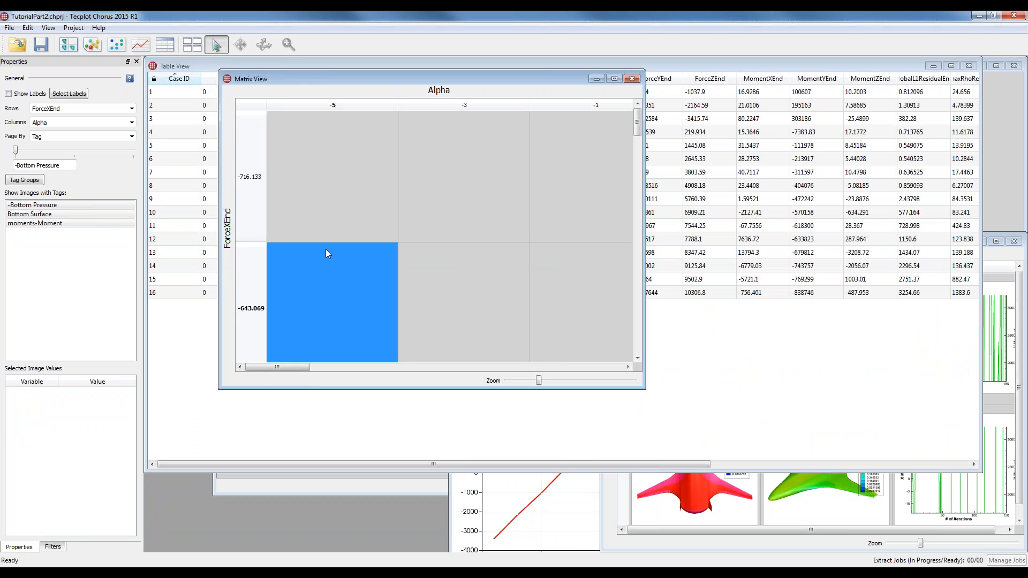
left_click_drag(102, 206, 104, 235)
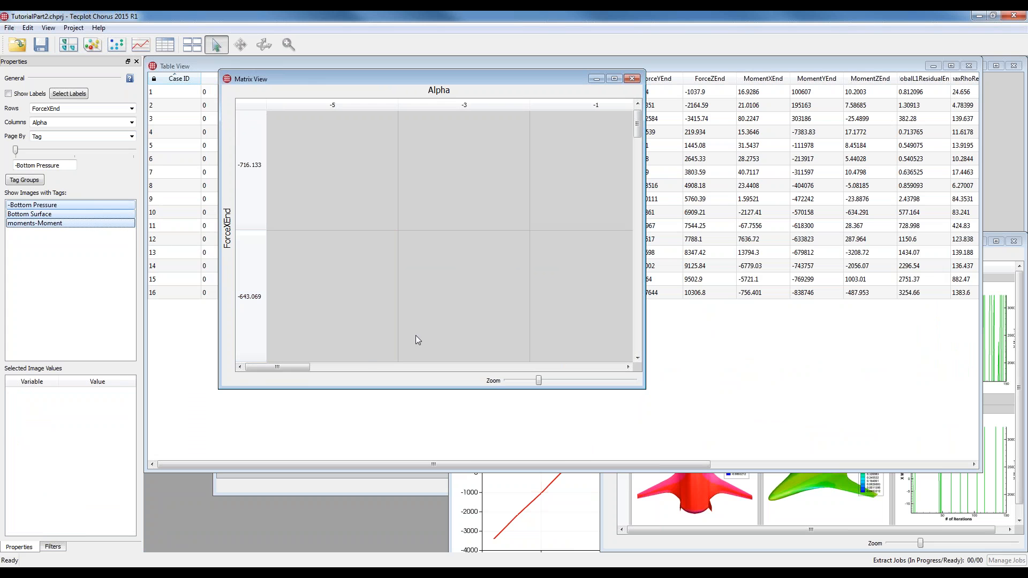
left_click_drag(297, 367, 415, 368)
scroll(470, 341, "down", 5)
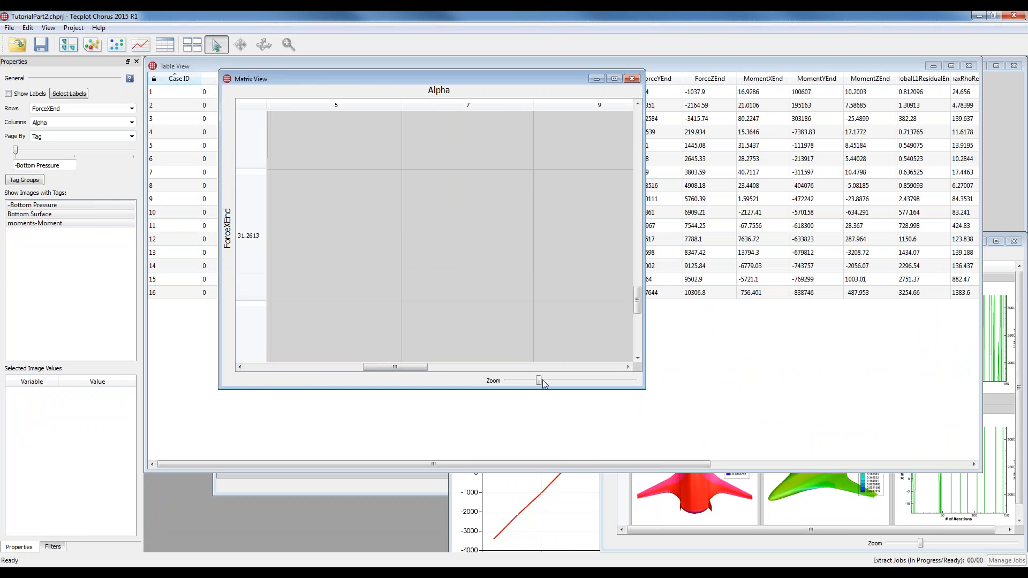
left_click_drag(540, 379, 499, 387)
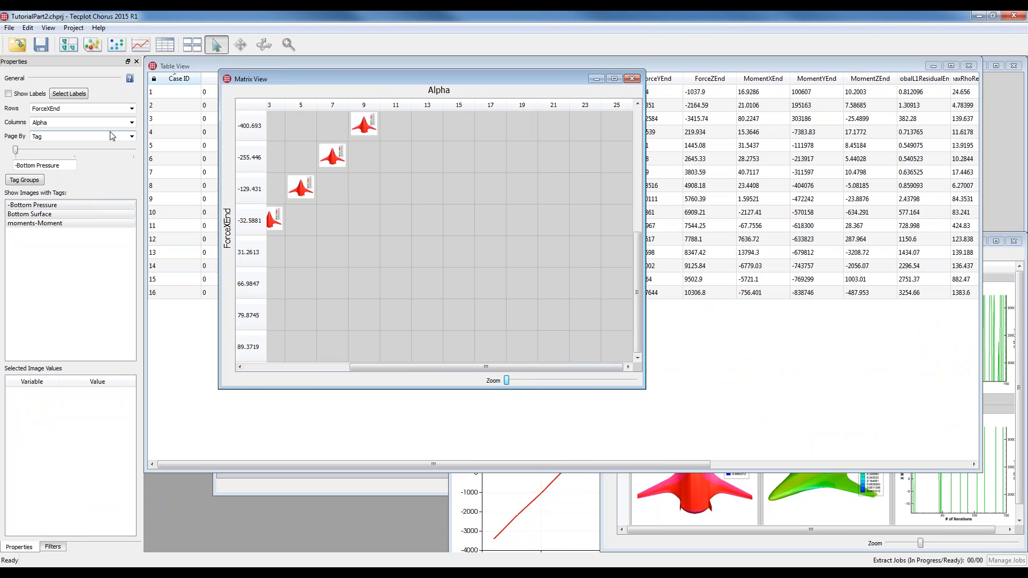
- Set the matrix view's rows to Tag and its paging to None
left_click(131, 108)
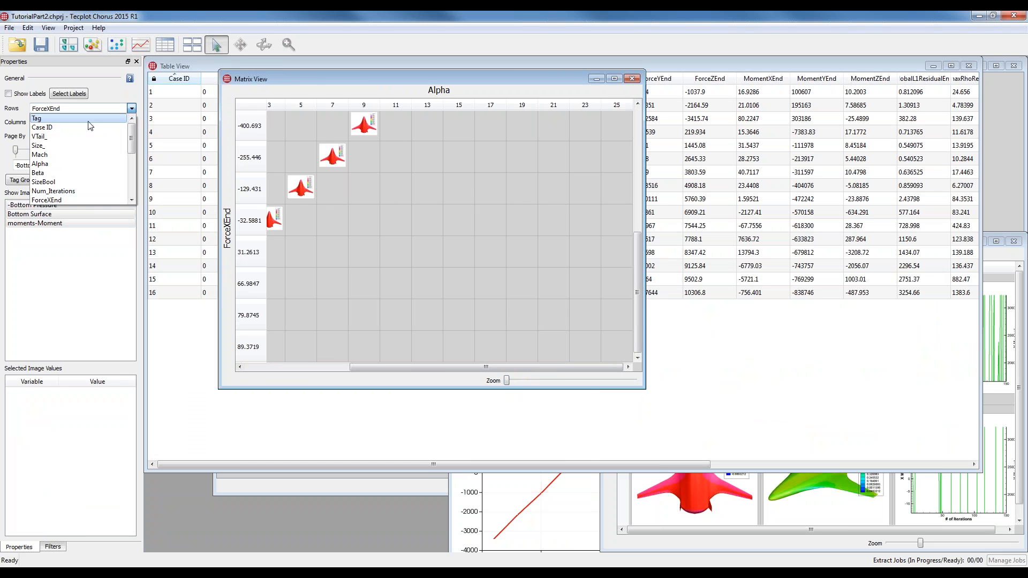
left_click(125, 134)
left_click(129, 136)
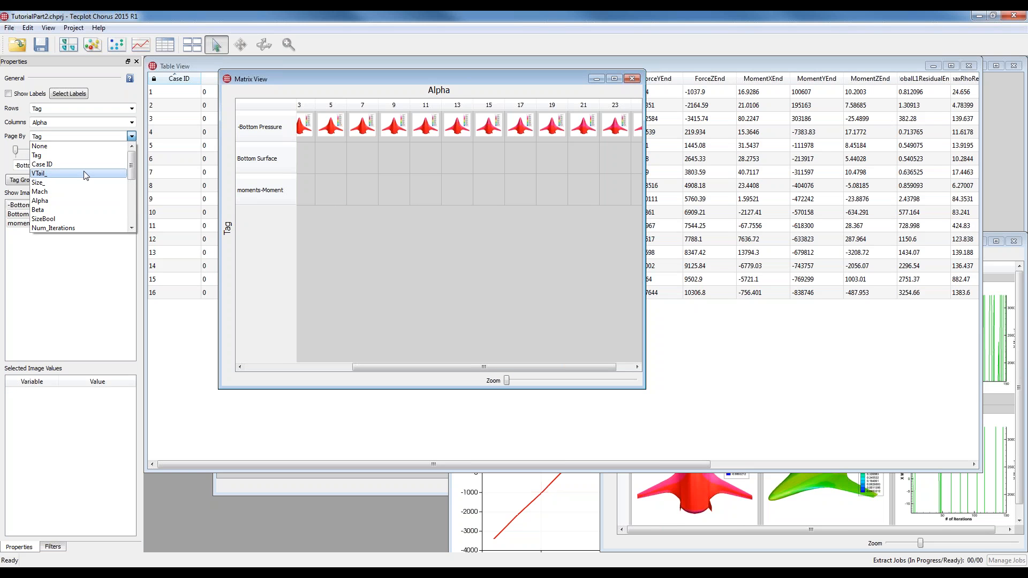
left_click(40, 146)
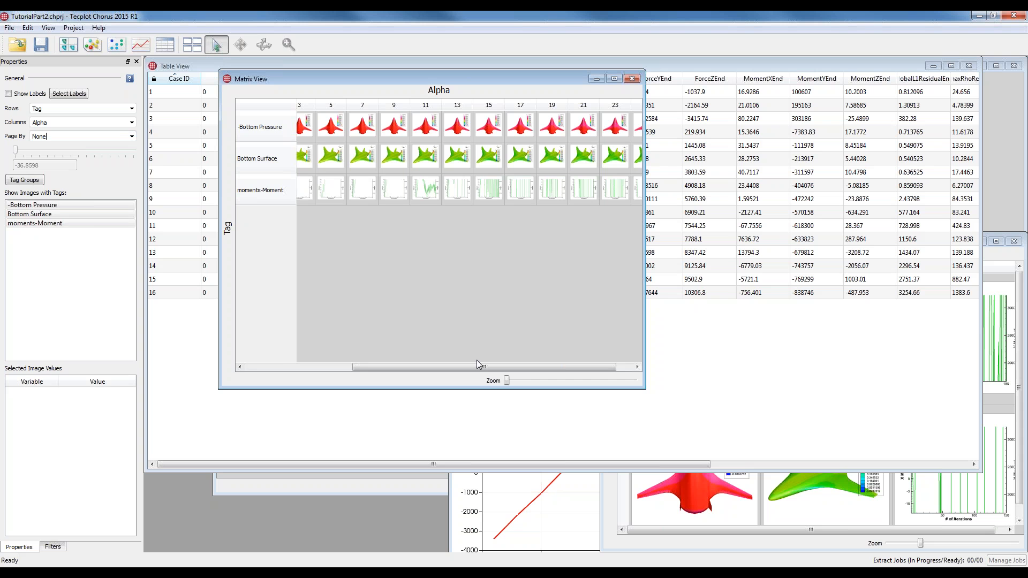
- Enlarge the matrix images and widen the Matrix View window to compare the three image types across Alpha up to 25
left_click_drag(507, 381, 522, 382)
mouse_move(350, 368)
left_mouse_down()
mouse_move(270, 366)
mouse_move(331, 367)
left_mouse_up()
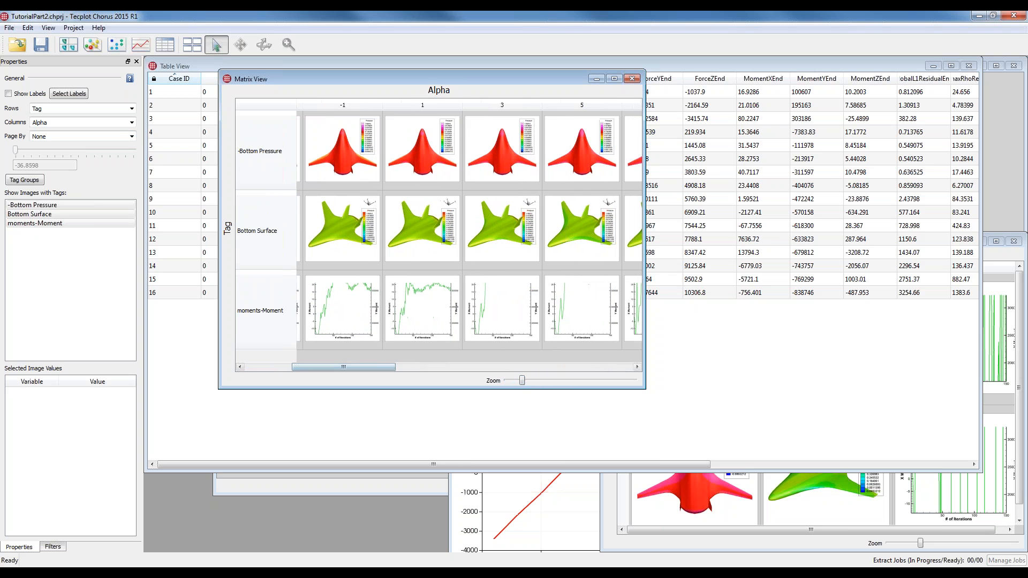
left_click_drag(646, 389, 1005, 474)
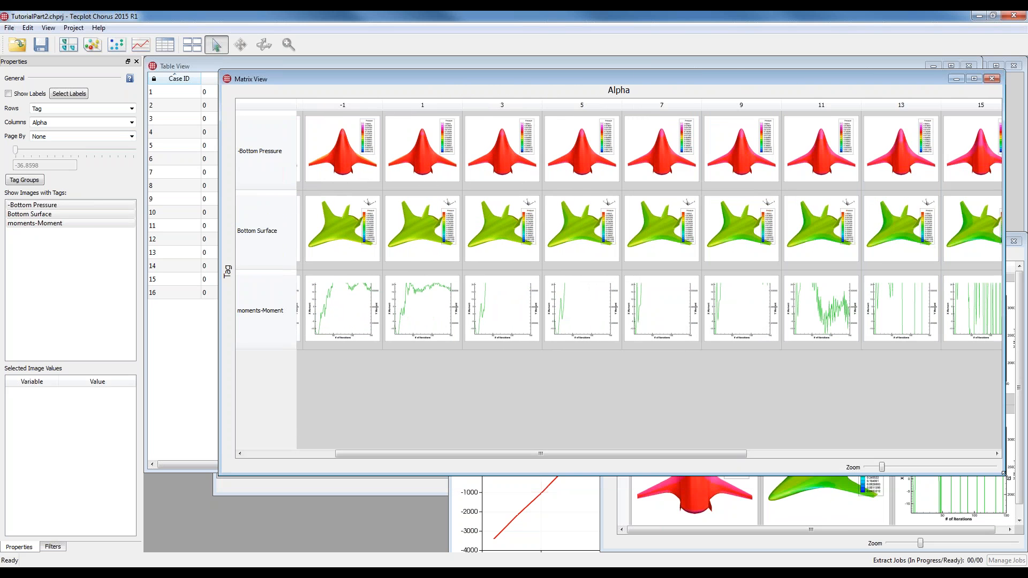
left_click_drag(599, 80, 524, 89)
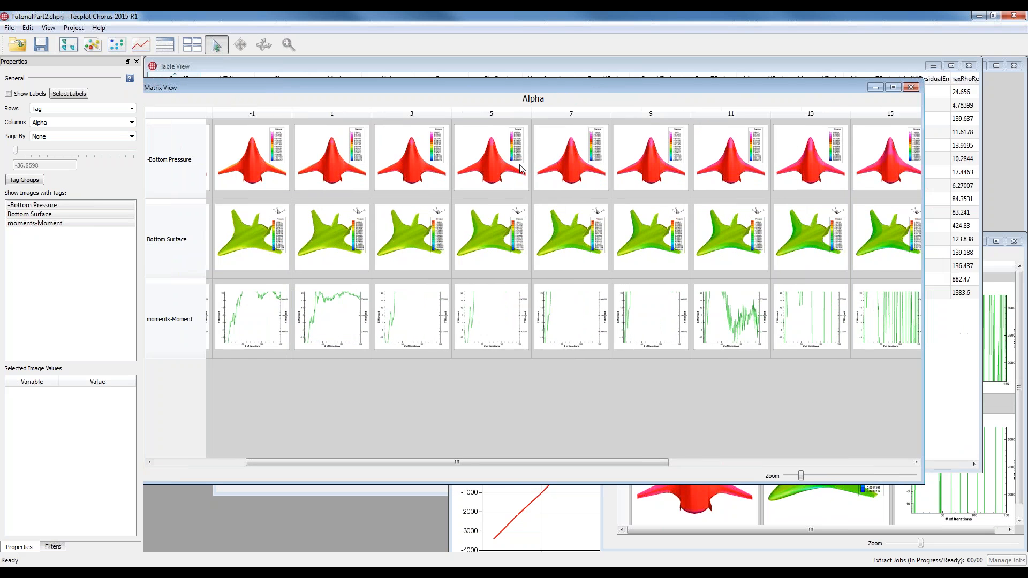
left_click_drag(434, 468, 785, 450)
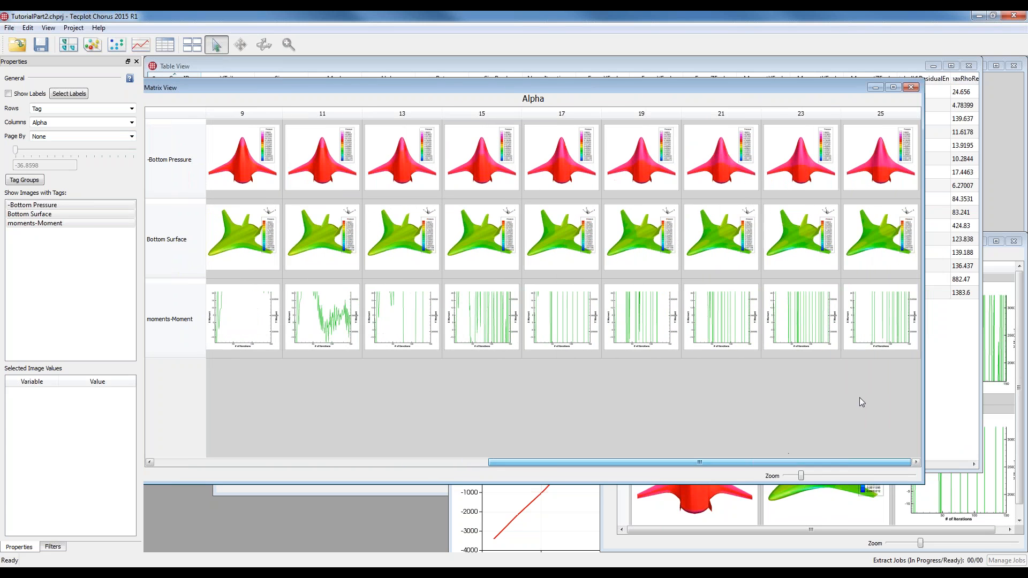
- Pick the moments-Moment image at Alpha 25 and view case 16's moments data in Tecplot 360 with the Moment.sty style template
left_click(878, 322)
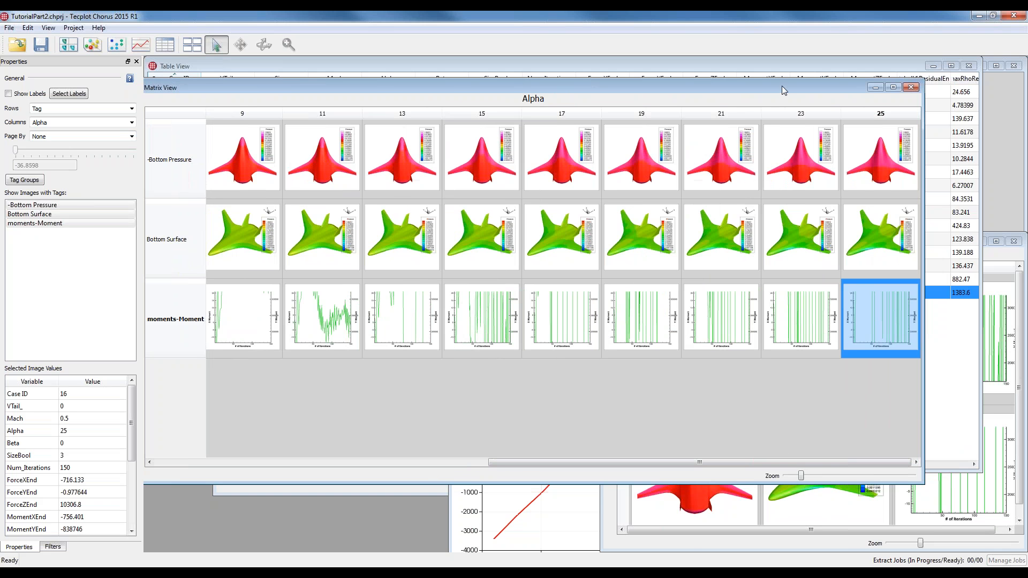
left_click_drag(782, 85, 650, 95)
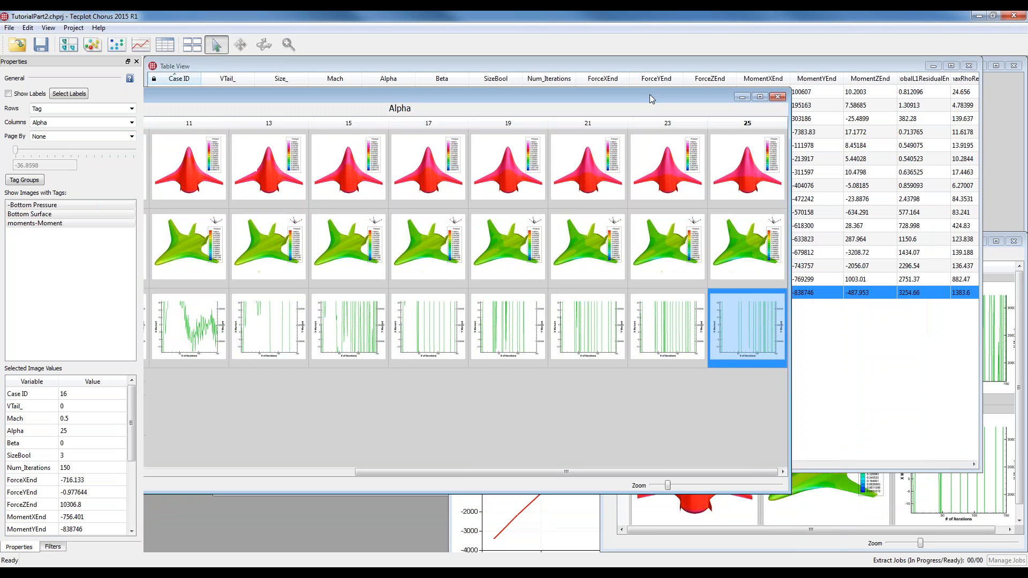
right_click(889, 299)
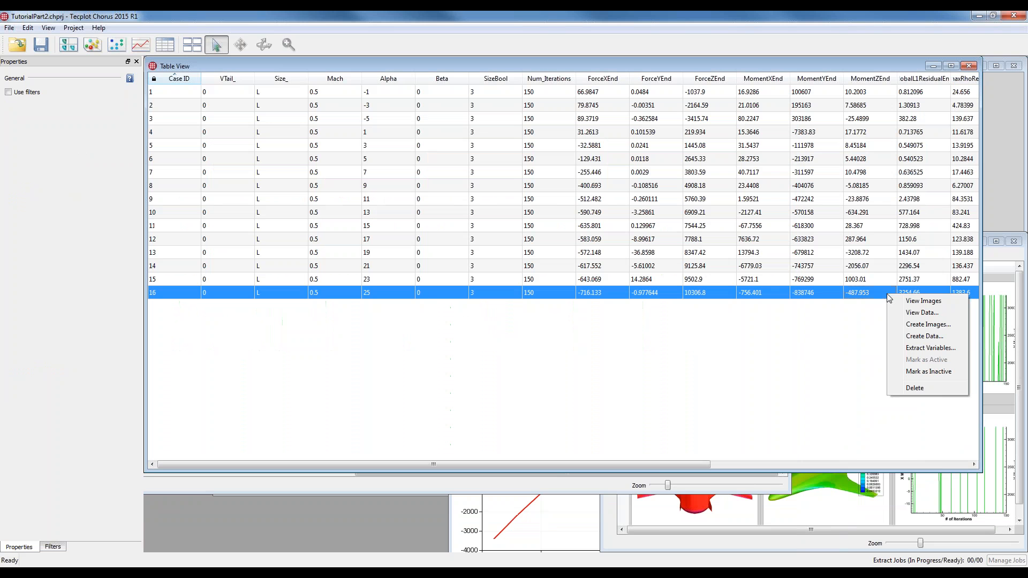
left_click(915, 313)
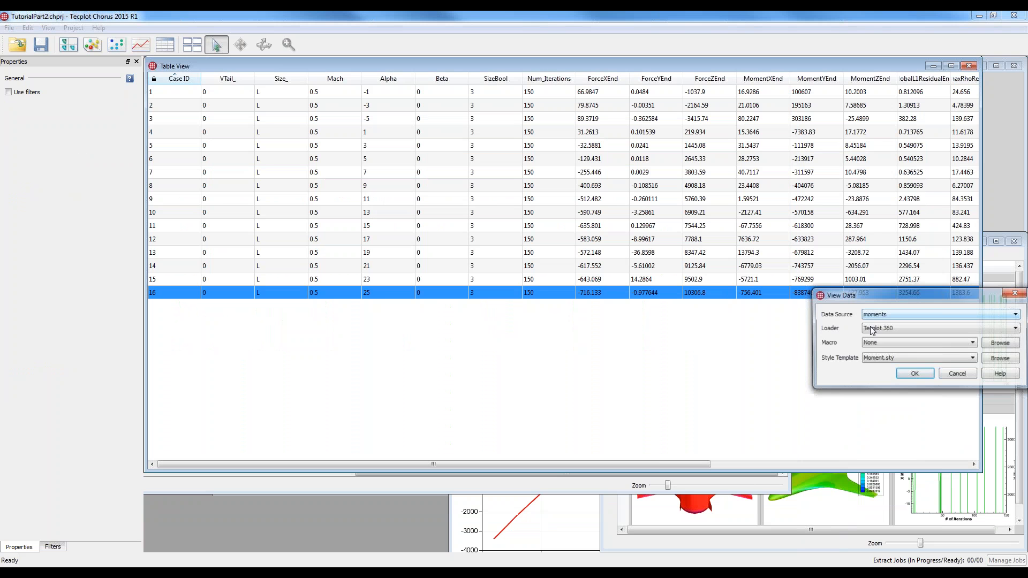
left_click(915, 372)
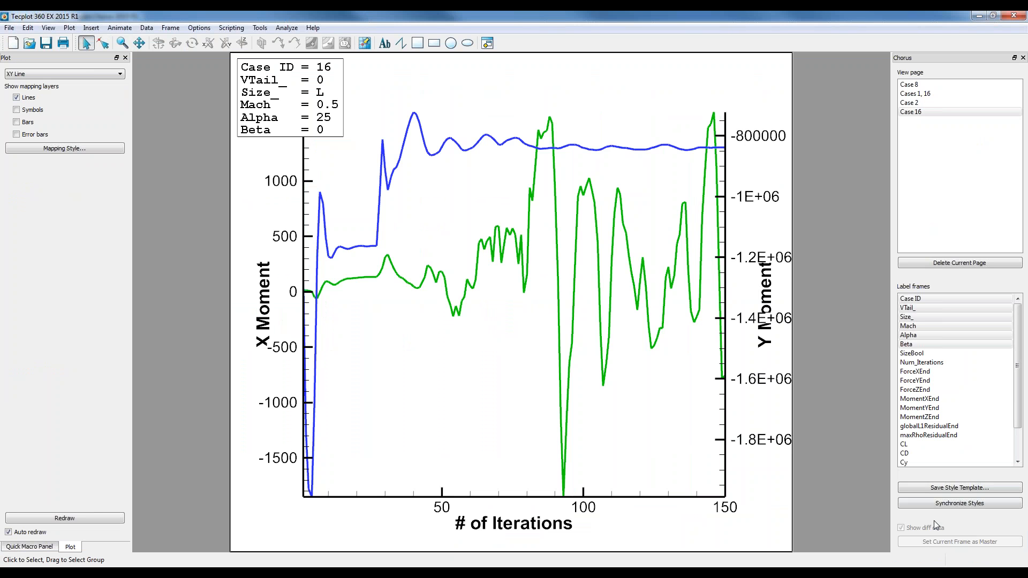
- Save the case 16 plot's style template over the existing Moment.sty in the styletemplates folder
left_click(952, 488)
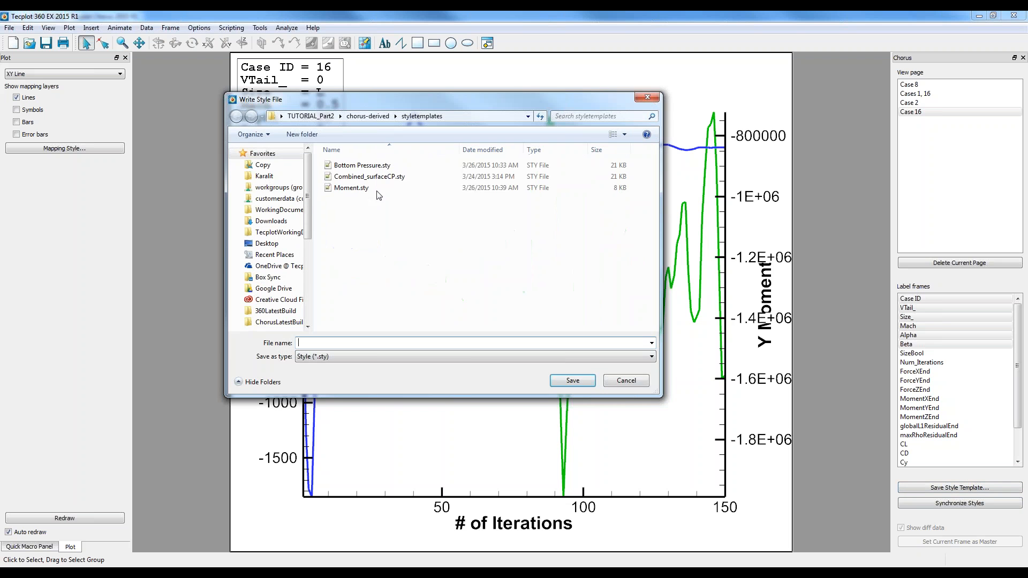
left_click(375, 188)
left_click(569, 380)
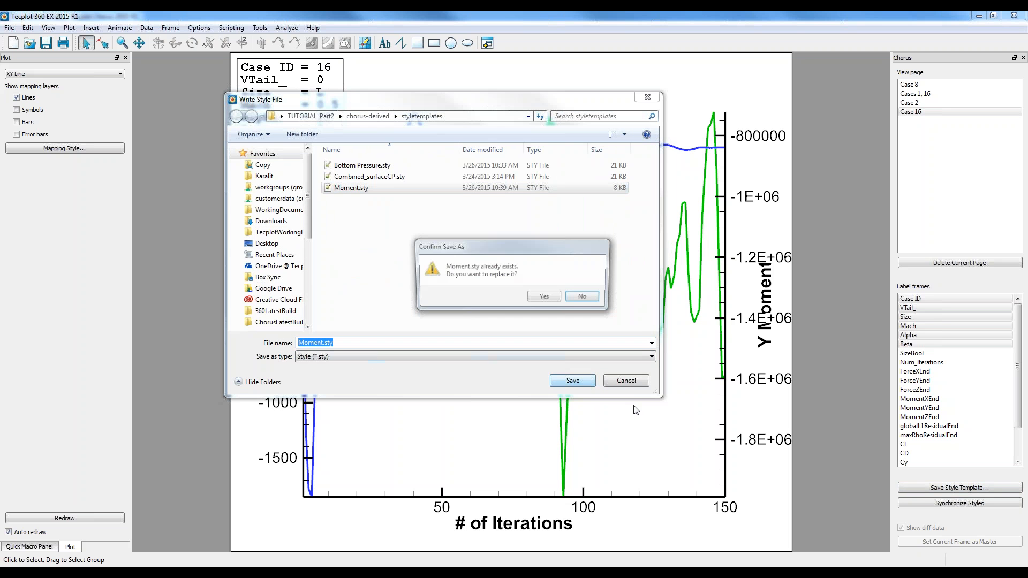
left_click(600, 298)
left_click(577, 316)
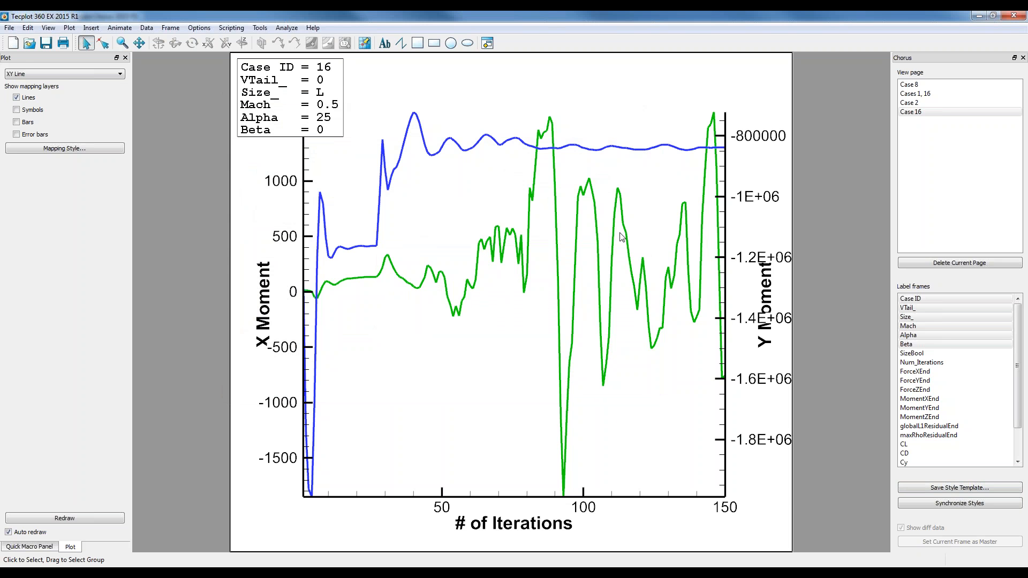
- In Tecplot Chorus, create images of all cases from the moments data using Moment.sty and the tag moments-Moment2
left_click(528, 565)
left_click(583, 212)
key("ctrl+a")
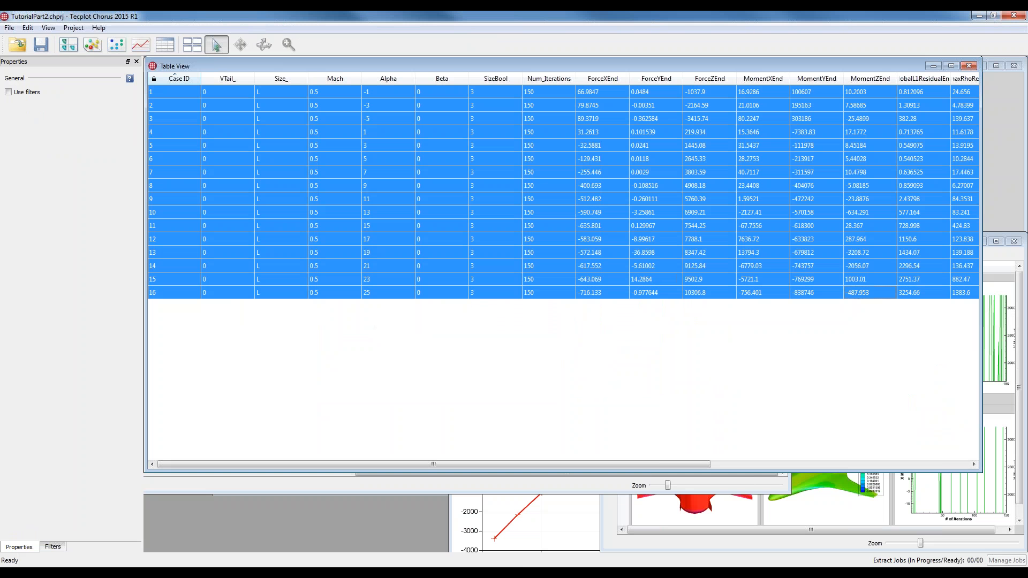
right_click(569, 212)
left_click(599, 242)
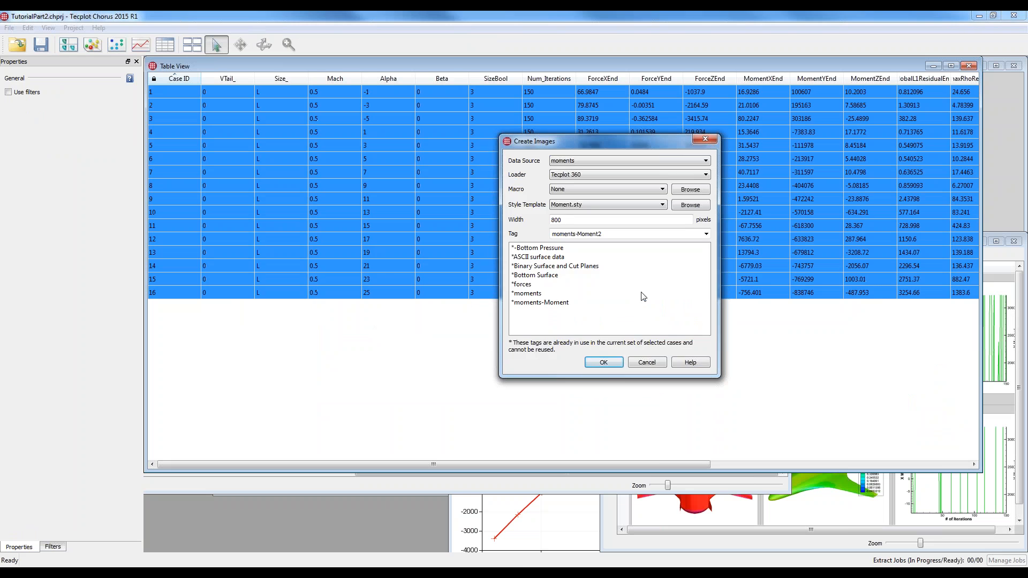
left_click(619, 365)
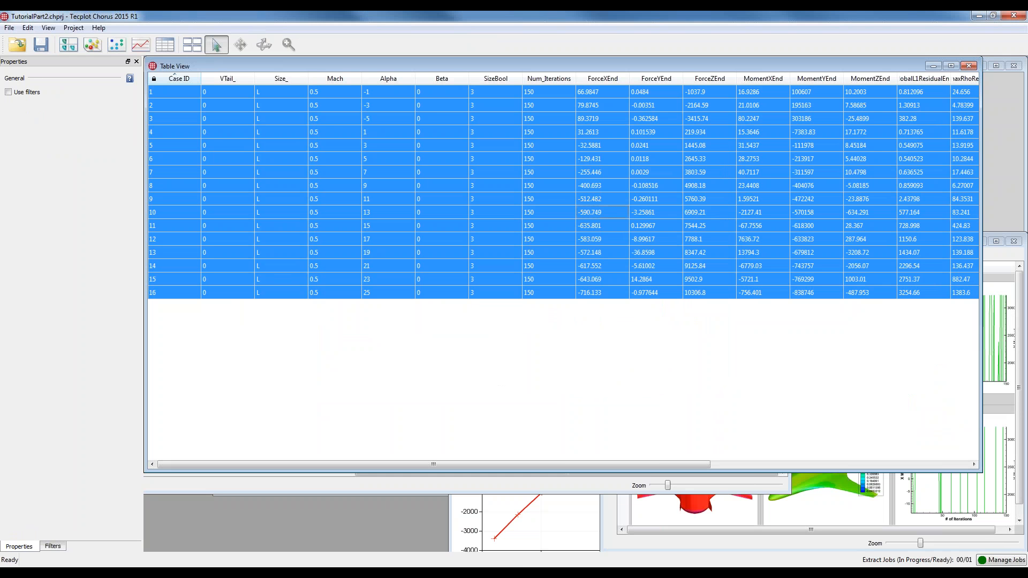
- Deposit the finished moments-Moment2 image job into the project and bring the Selected Image View forward
left_click(1002, 560)
left_click(478, 379)
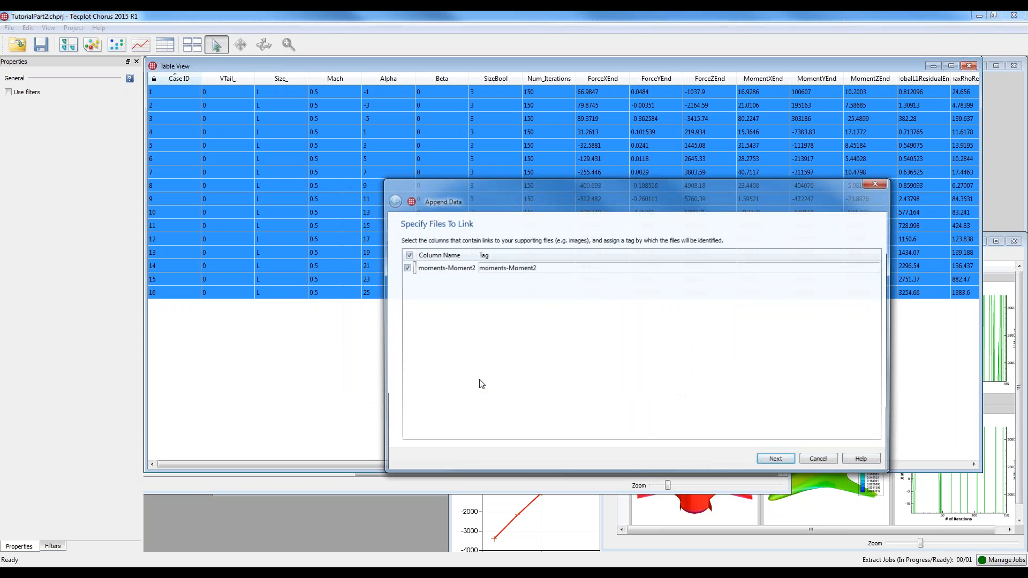
left_click(783, 461)
left_click(787, 461)
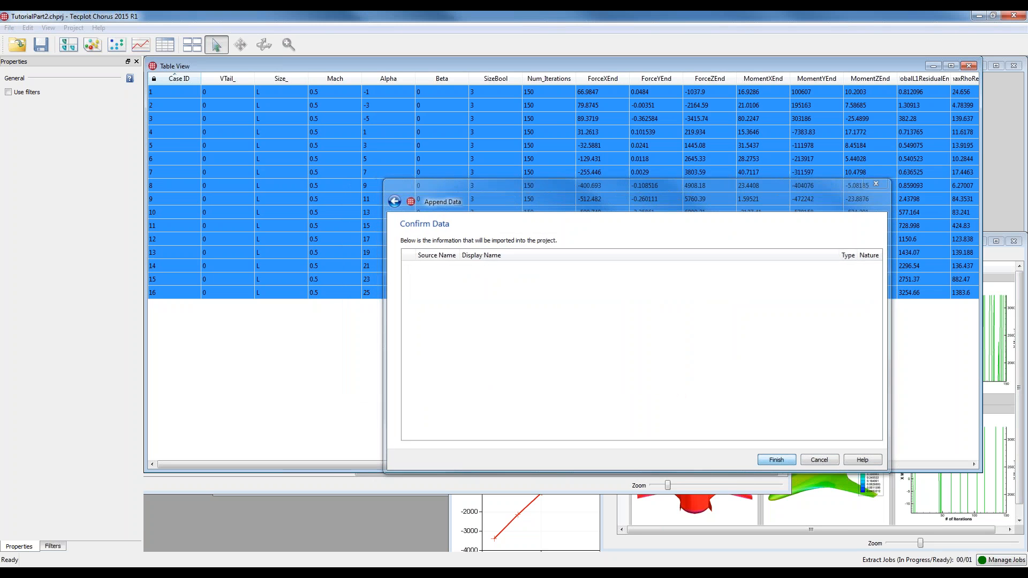
left_click(936, 480)
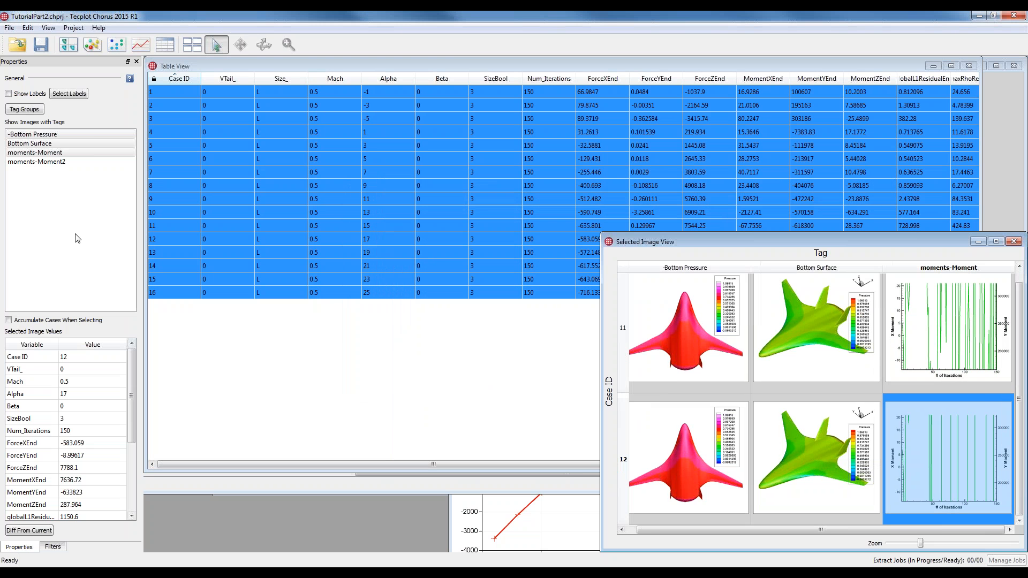
- Show the moments-Moment2 images instead of moments-Moment in the Selected Image View, review cases 11 and 12, and close that view
left_click(54, 153, "ctrl")
left_click(48, 162, "ctrl")
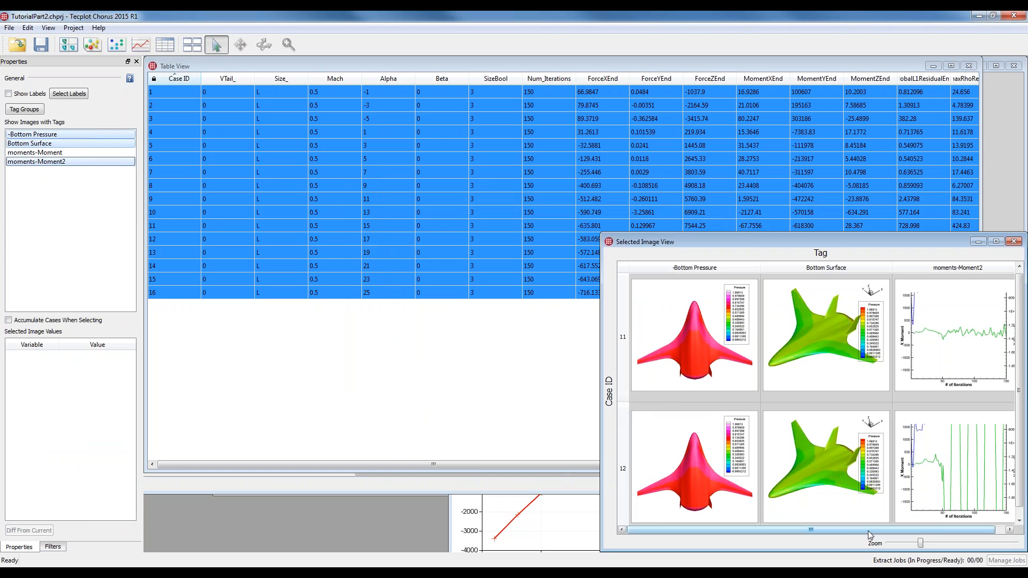
left_click_drag(868, 531, 817, 535)
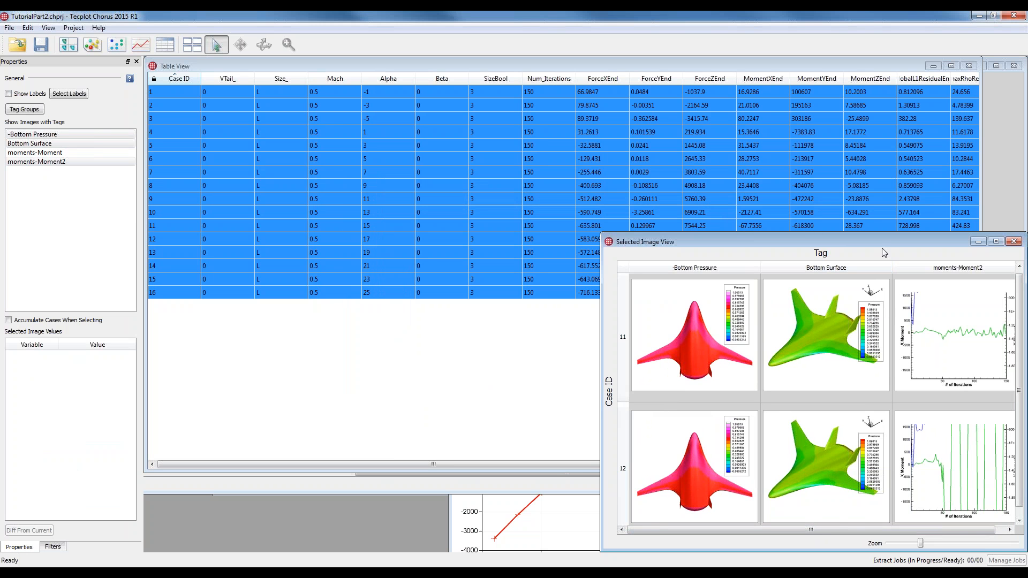
left_click(1014, 242)
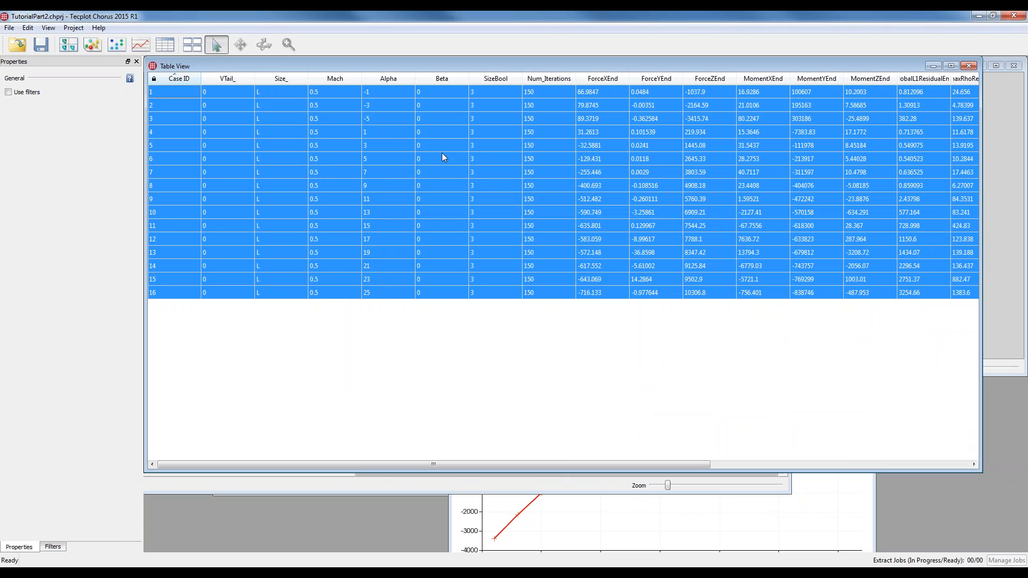
- Display the -Bottom Pressure, Bottom Surface and moments-Moment2 images in the Alpha image matrix, and bring the Line Plot forward
left_click(818, 501)
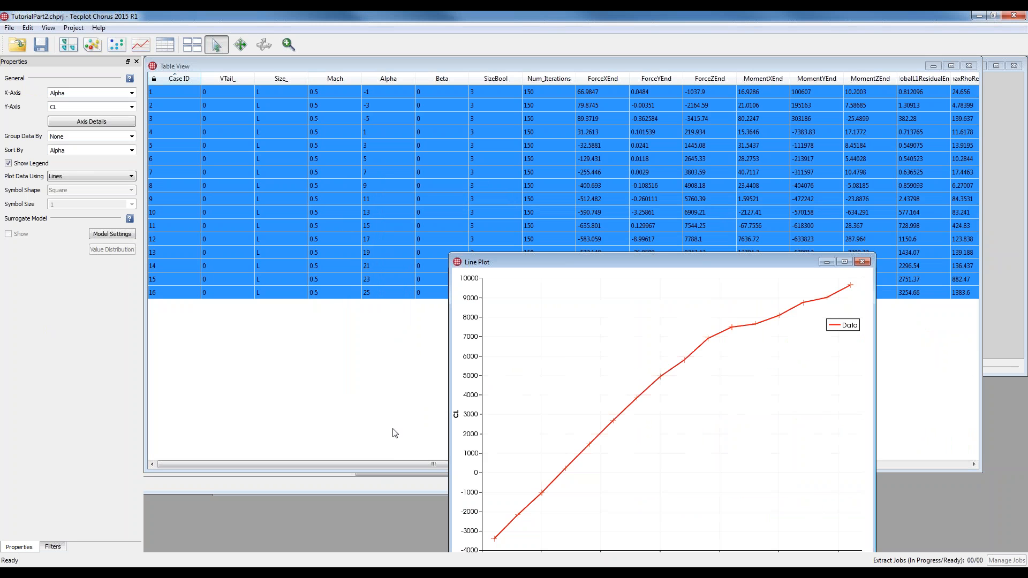
left_click(370, 485)
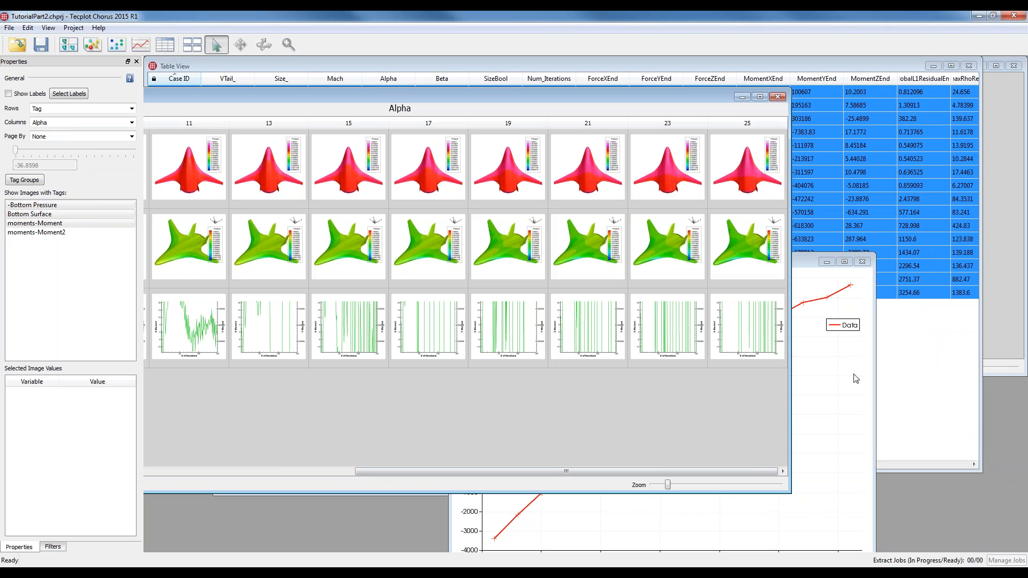
left_click(69, 225)
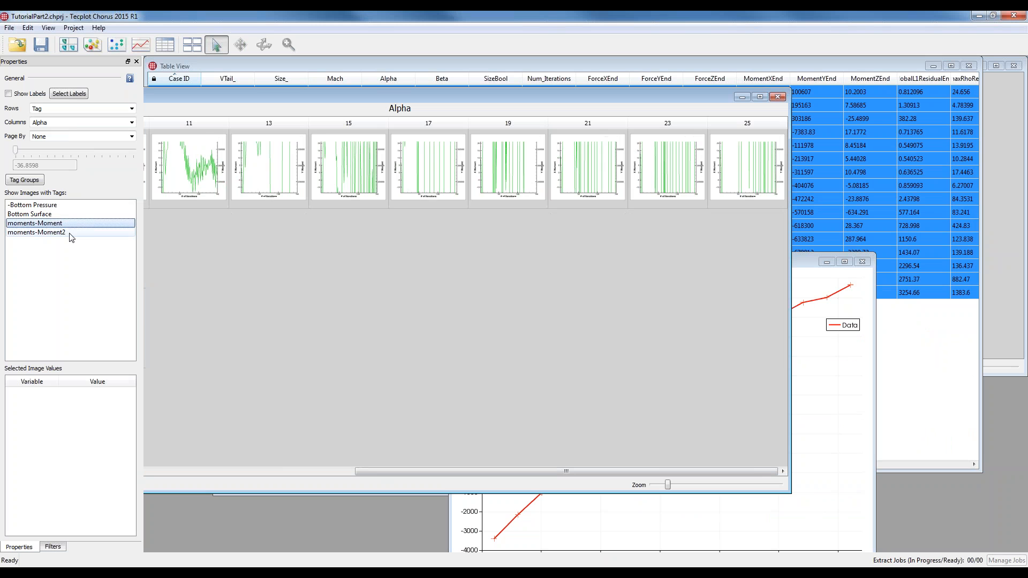
left_click_drag(68, 205, 69, 241)
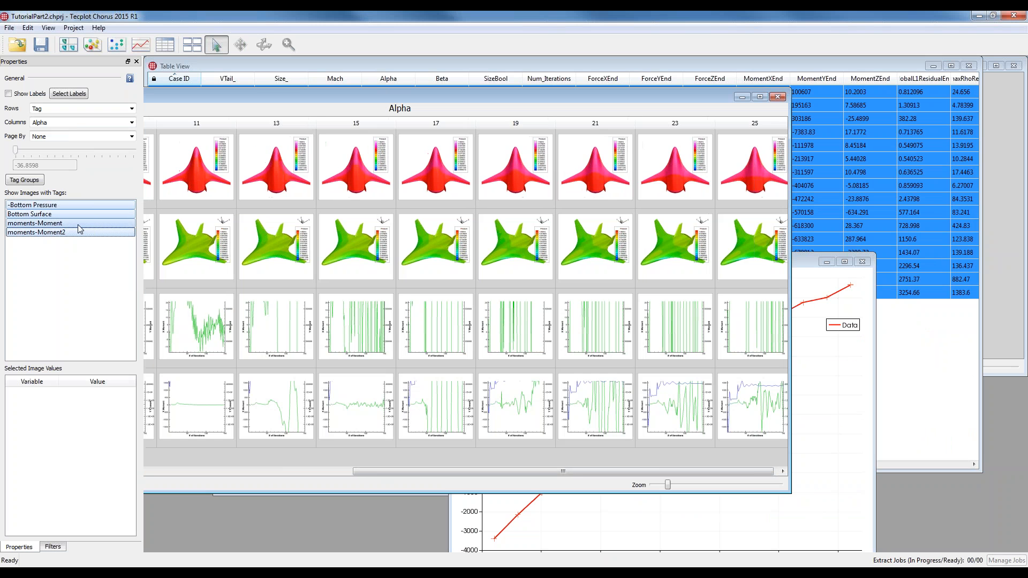
left_click(78, 224, "ctrl")
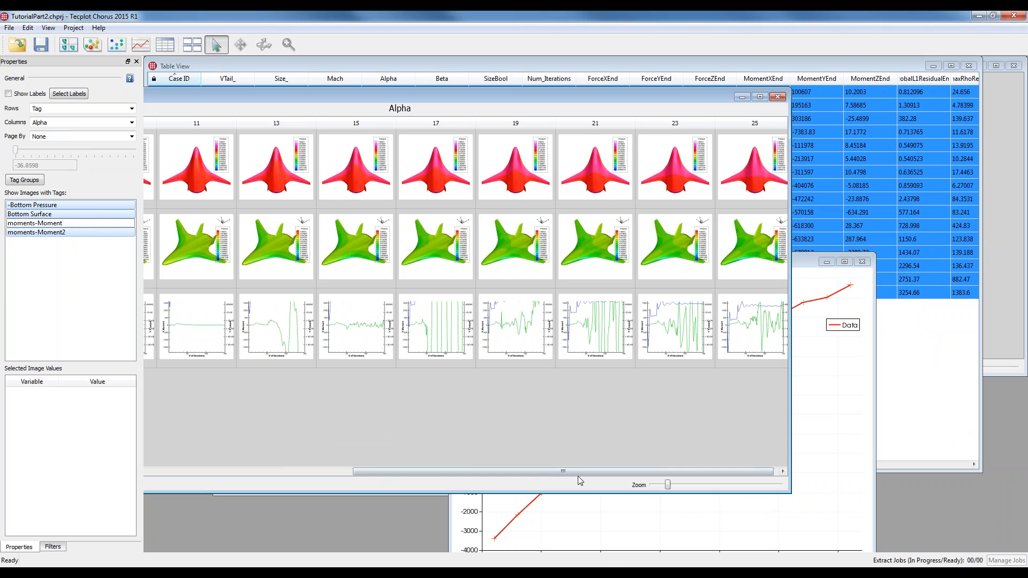
left_click_drag(593, 471, 677, 458)
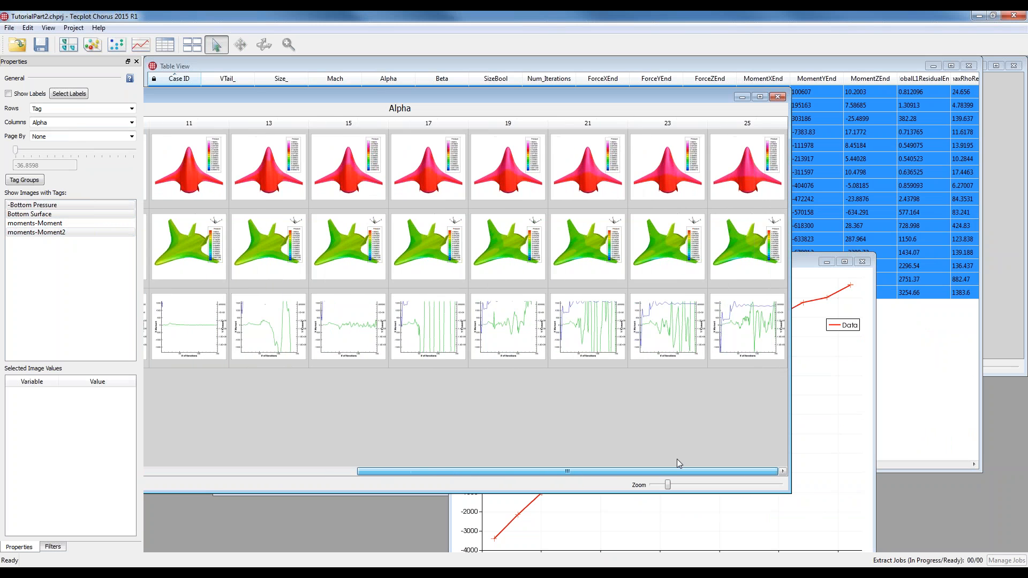
left_click(850, 379)
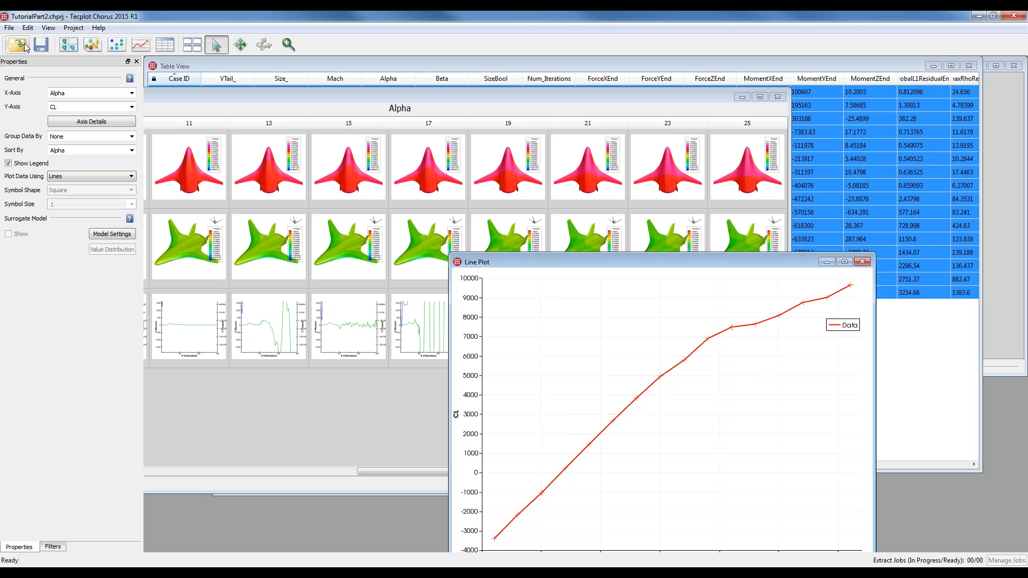
- Save the session as T2 in the TUTORIAL_Part2 folder of ChorusProject_NASA_WingBody_400
left_click(40, 46)
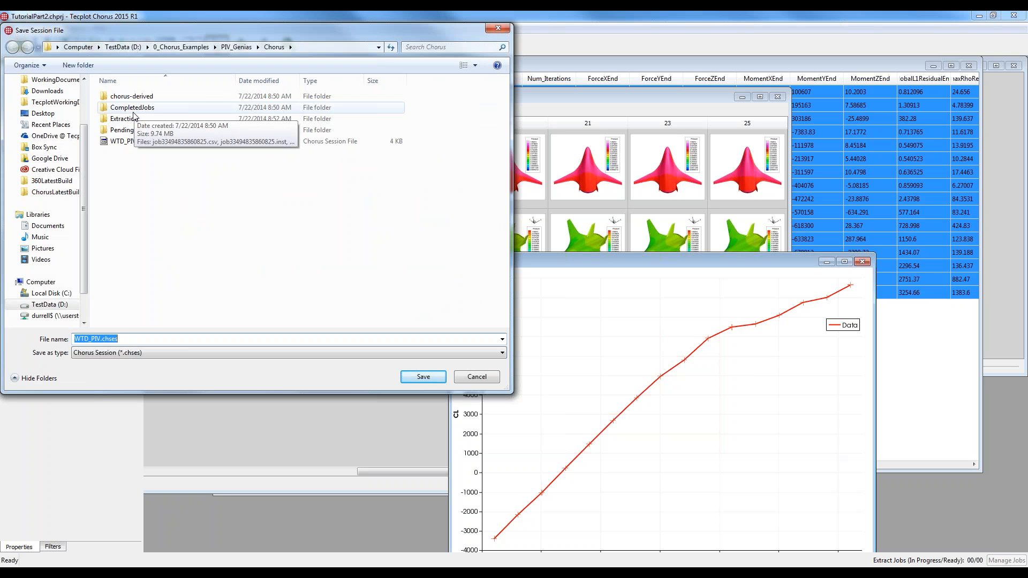
key("Right")
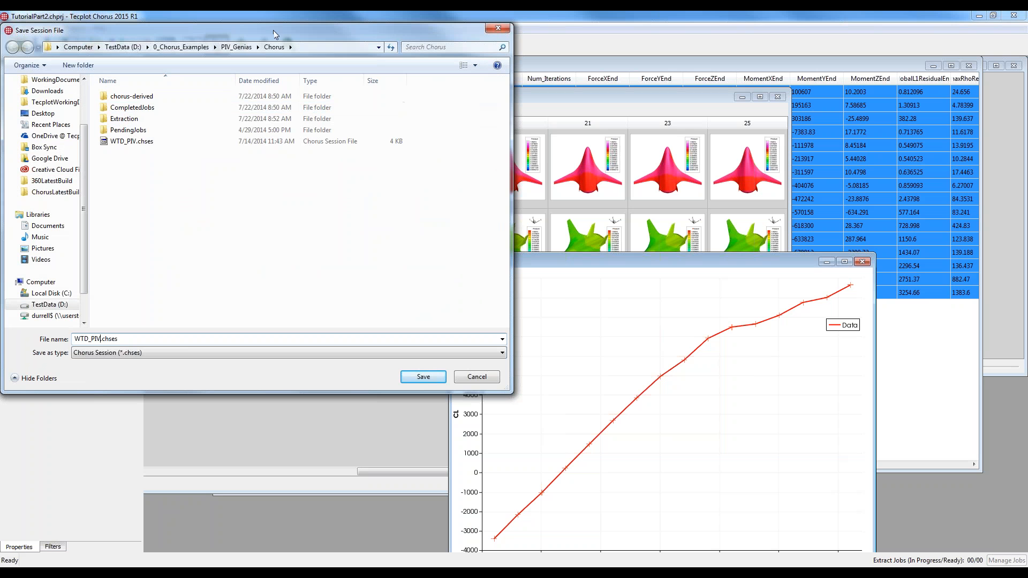
left_click(195, 47)
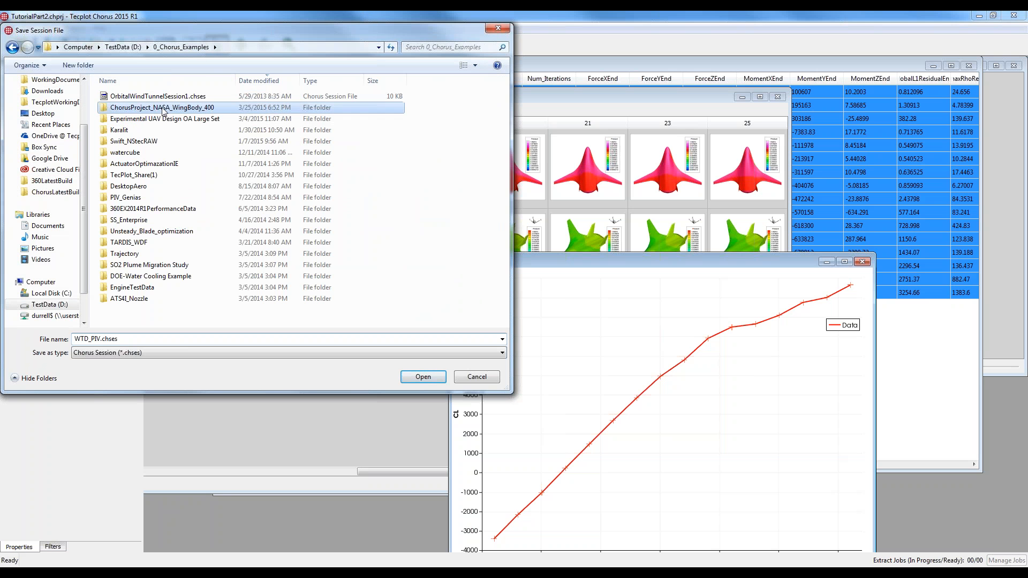
double_click(162, 112)
double_click(148, 147)
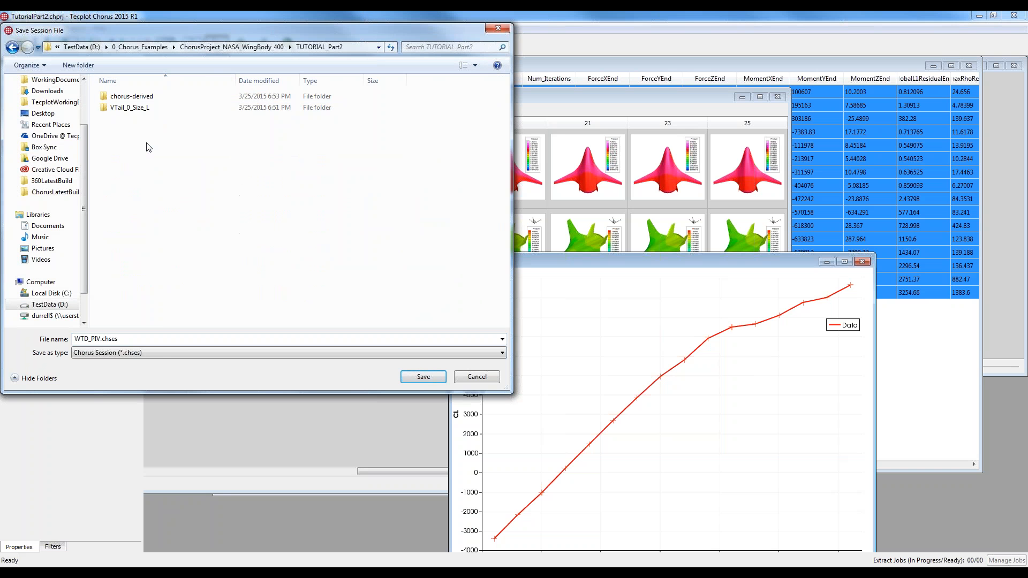
left_click(161, 338)
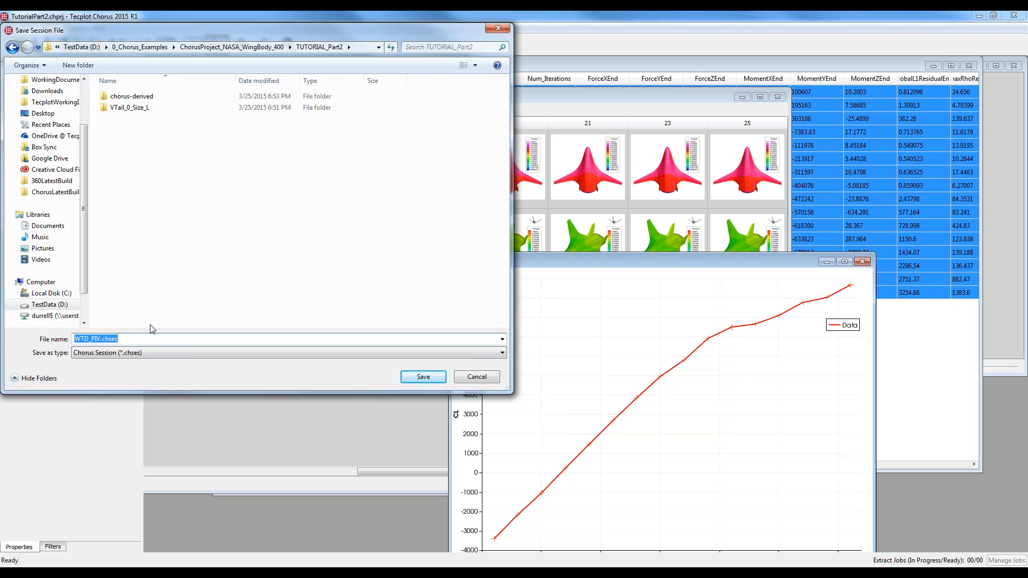
type("T")
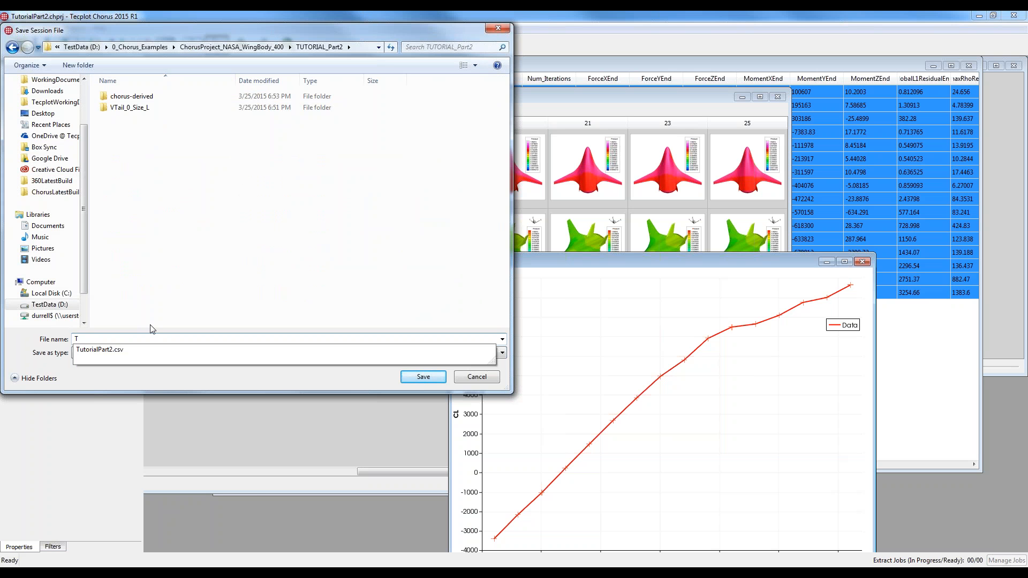
type("2")
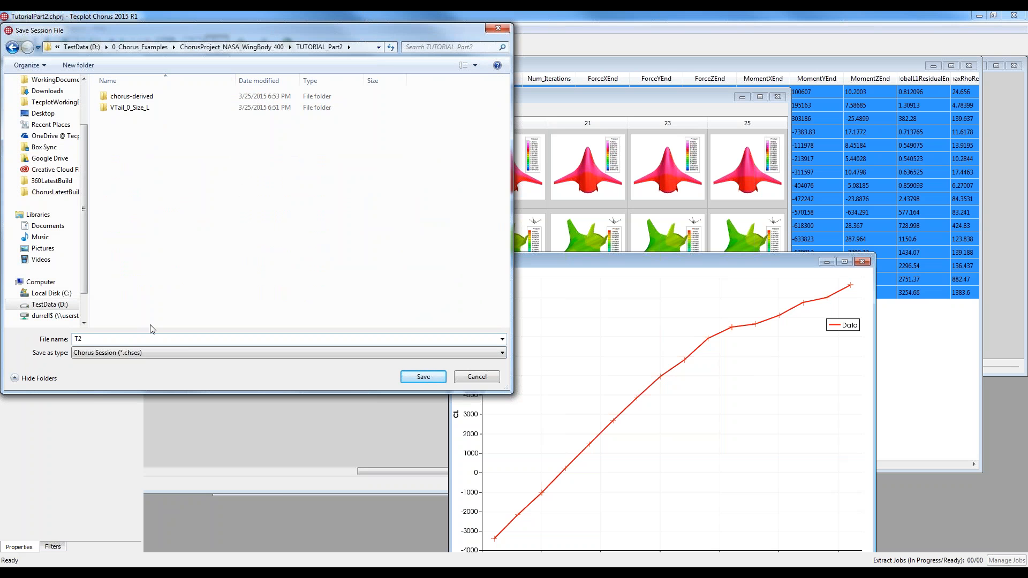
key("Return")
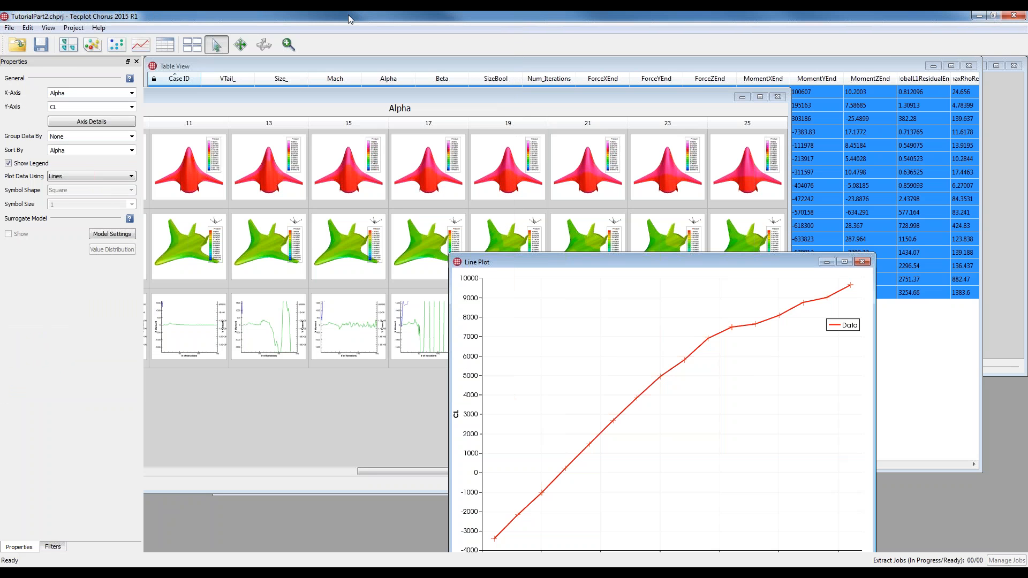
- In Windows Explorer, go to the ChorusProject_NASA_WingBody_400 folder and open outFull.csv in Excel
left_click(137, 572)
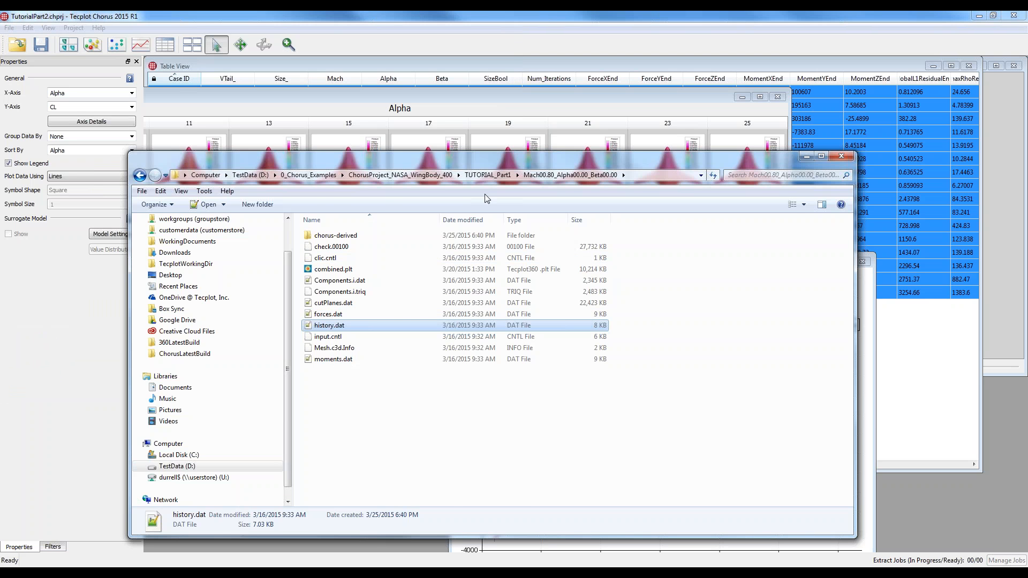
left_click(428, 177)
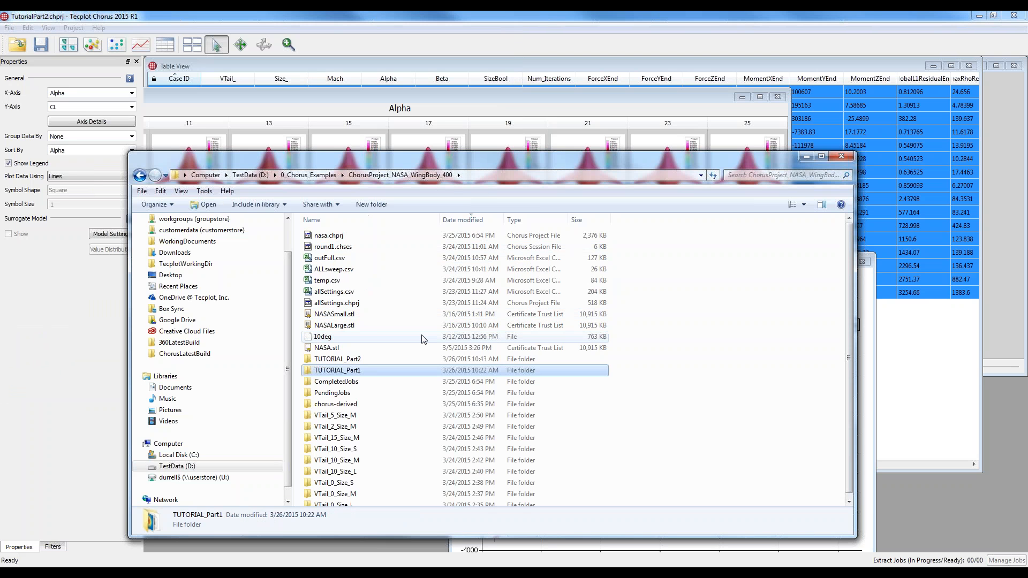
scroll(423, 338, "down", 1)
left_click(377, 410)
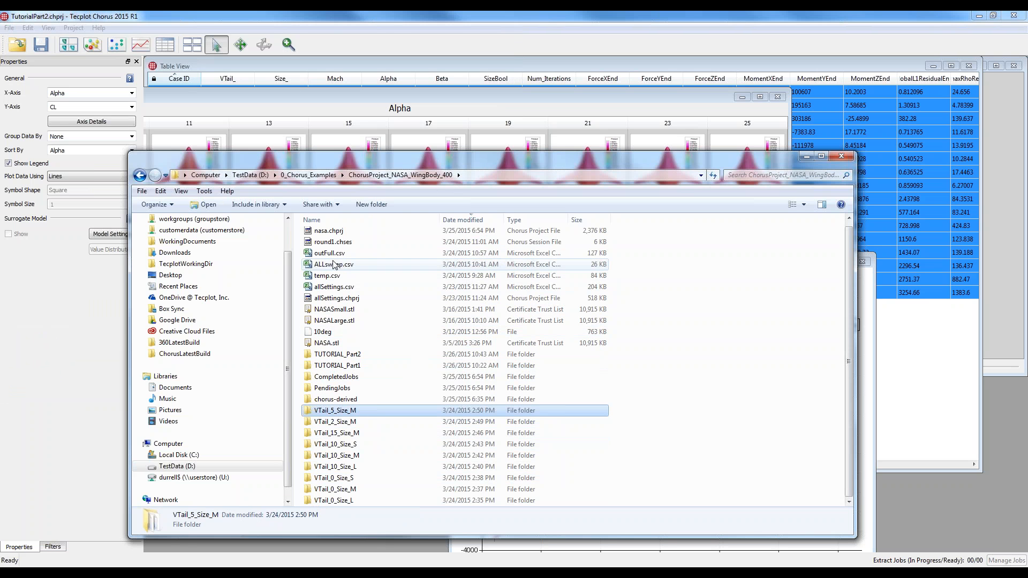
scroll(343, 257, "up", 1)
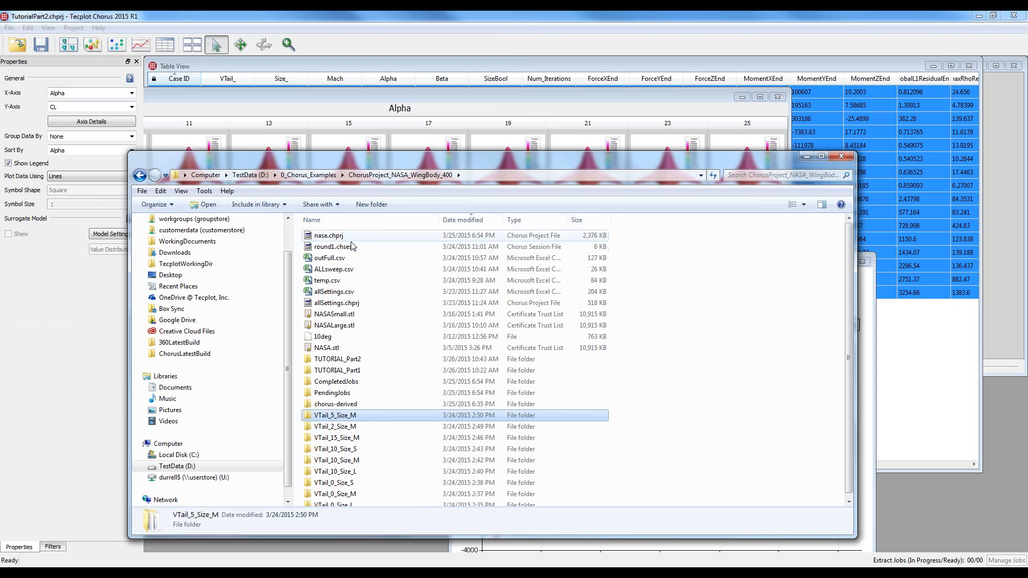
left_click(338, 259)
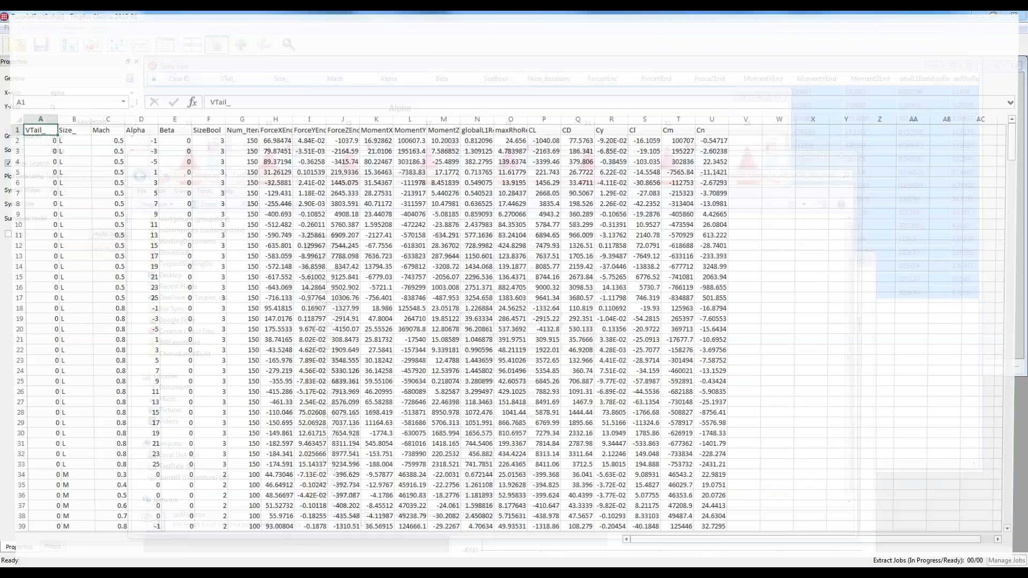
- Examine the VTail, Size, Mach, Alpha and Beta combinations over all rows of outFull.csv
scroll(110, 248, "down", 10)
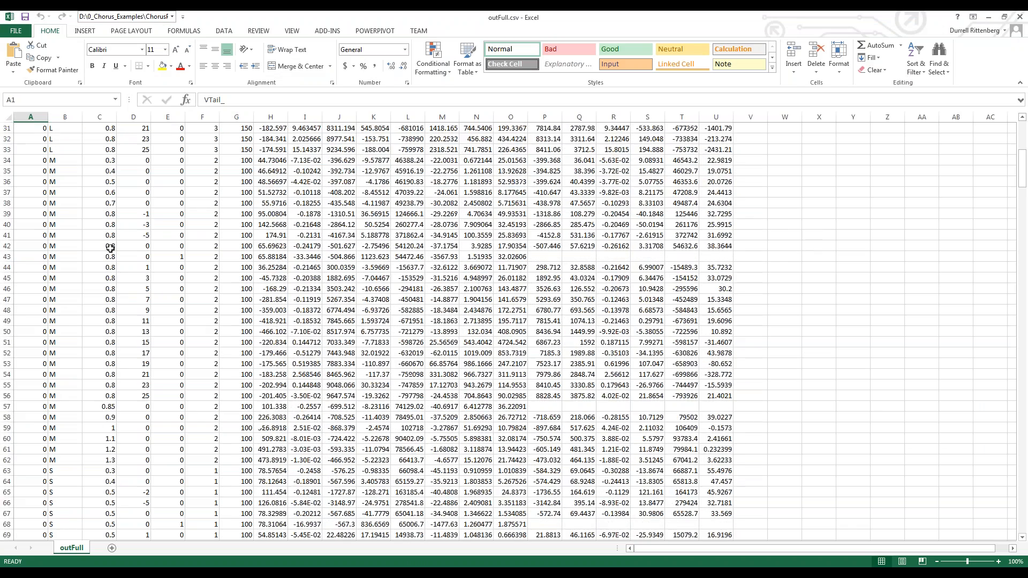
scroll(110, 248, "down", 20)
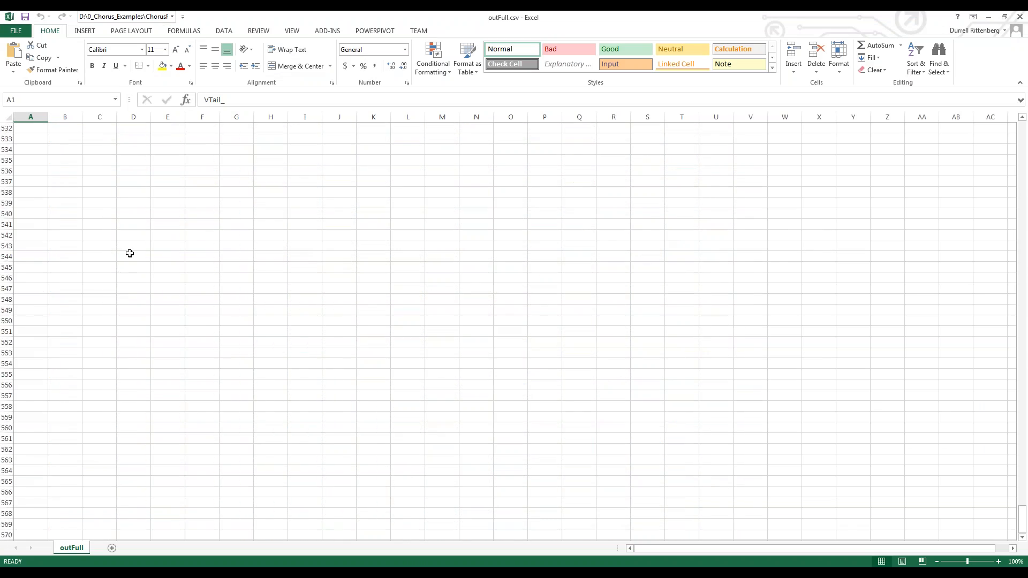
scroll(130, 251, "up", 20)
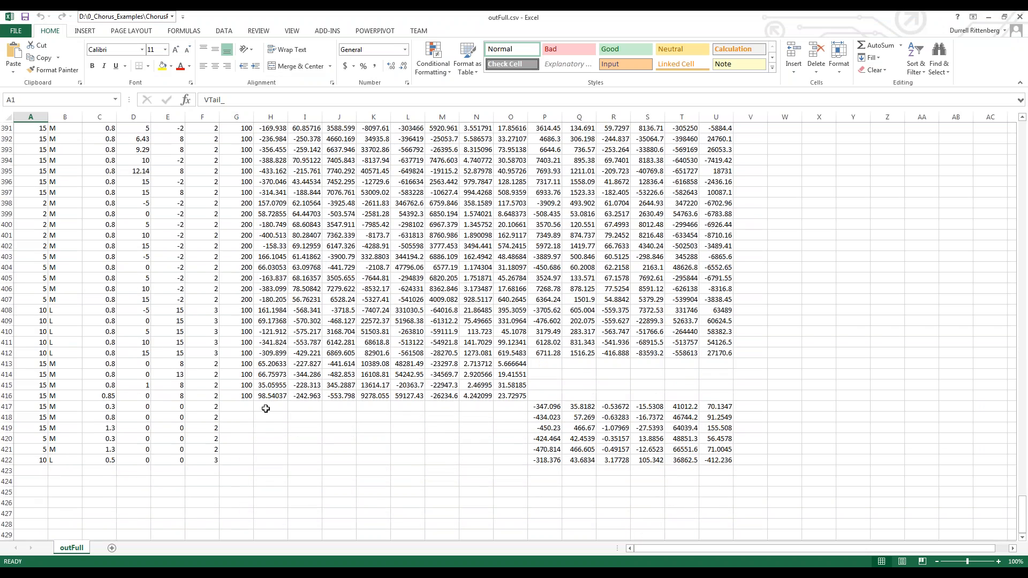
scroll(274, 405, "up", 1)
scroll(280, 405, "up", 20)
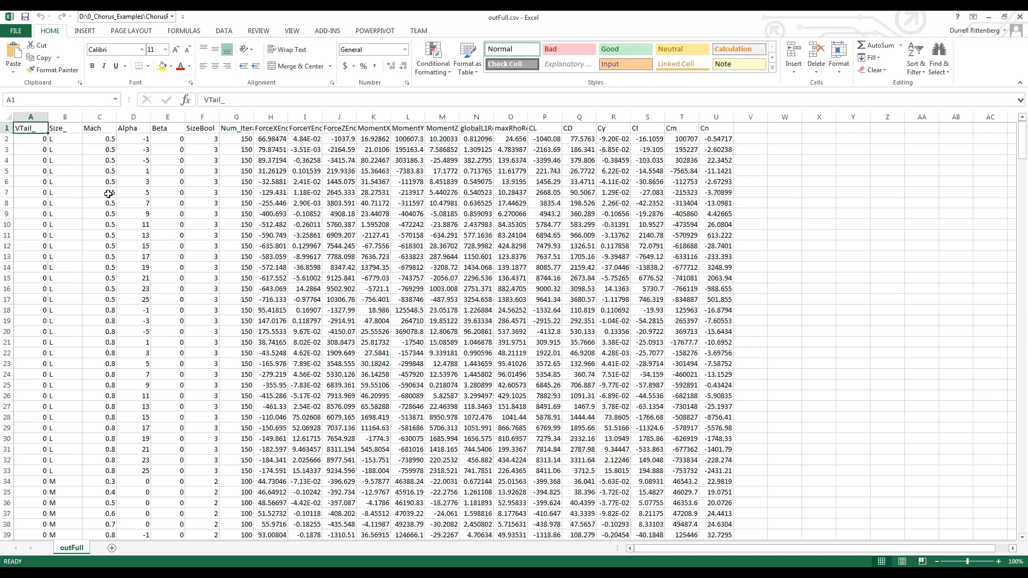
scroll(110, 195, "down", 5)
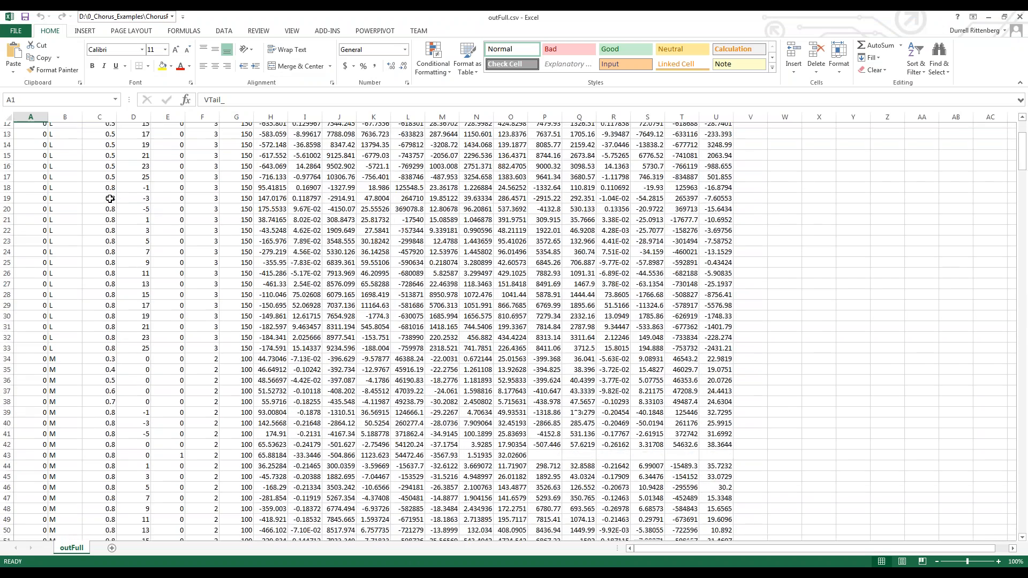
scroll(110, 198, "down", 2)
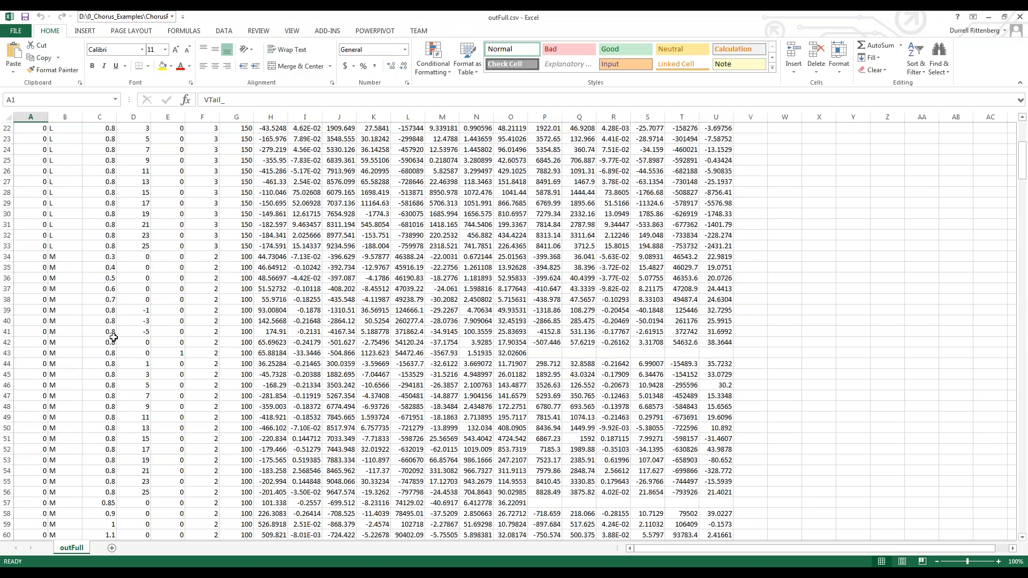
scroll(165, 321, "up", 7)
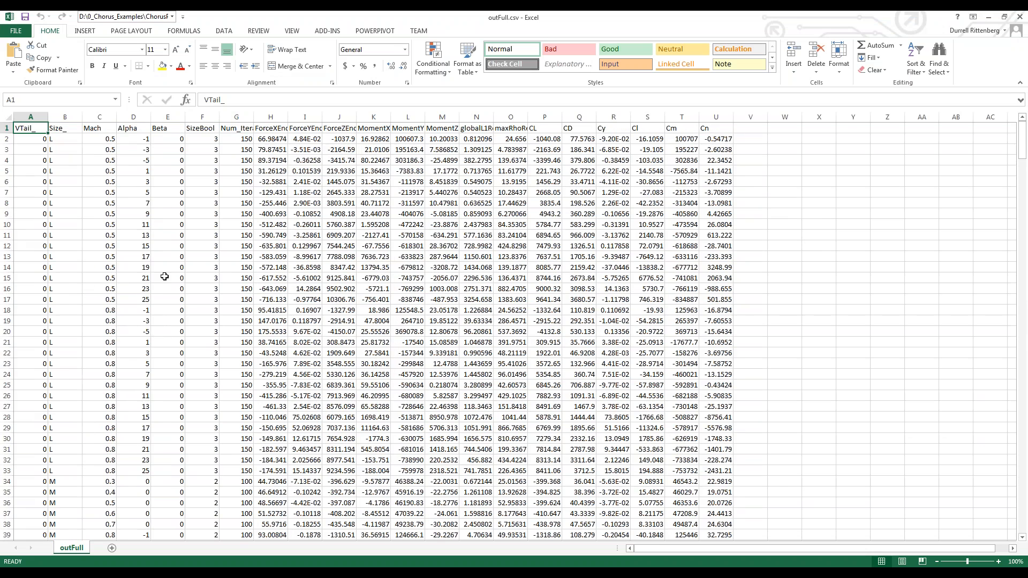
scroll(166, 251, "down", 20)
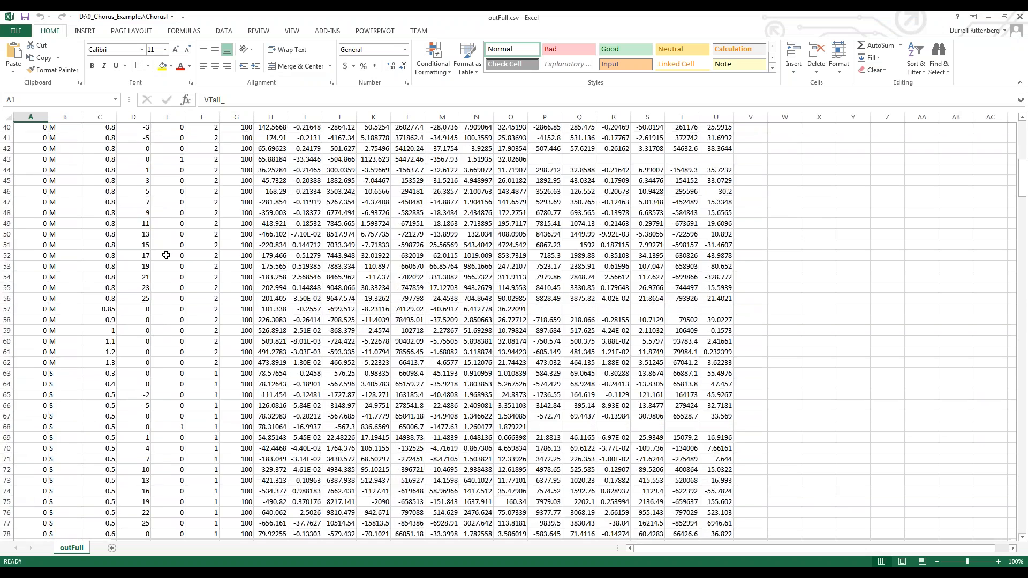
scroll(171, 278, "down", 20)
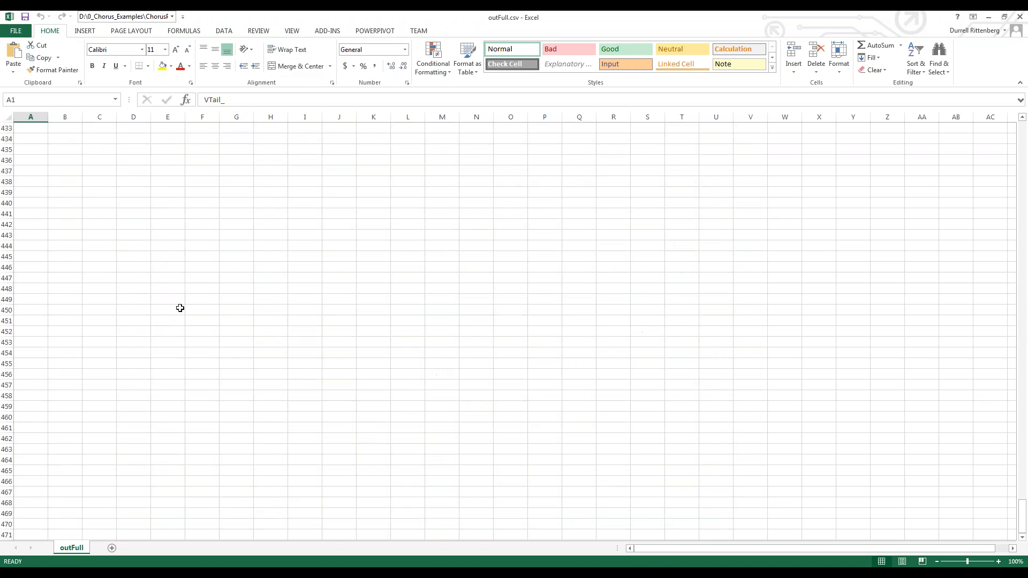
scroll(180, 308, "up", 9)
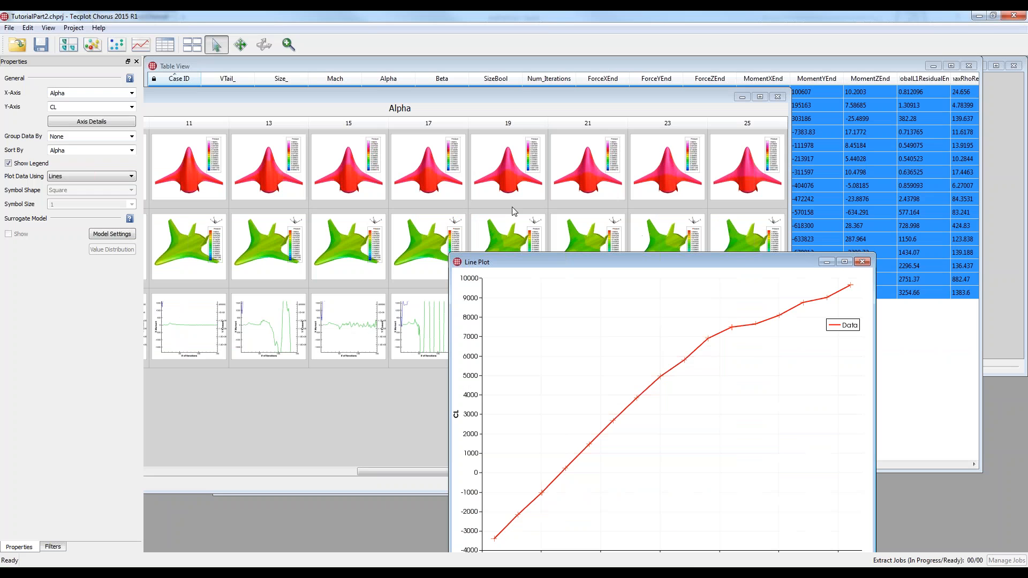
- In Tecplot Chorus, show the welcome dashboard with the recent sessions and projects
left_click(15, 29)
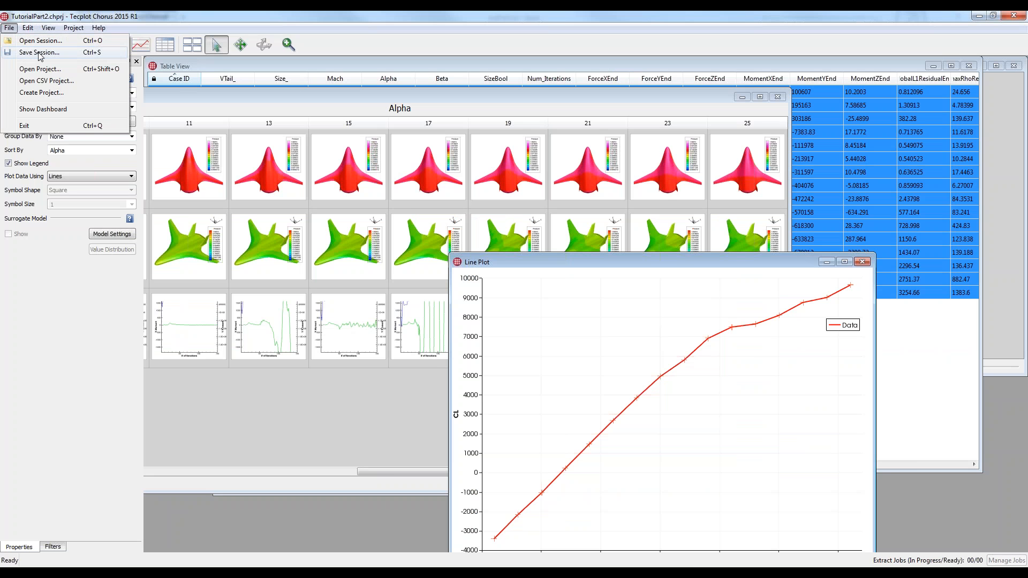
left_click(54, 109)
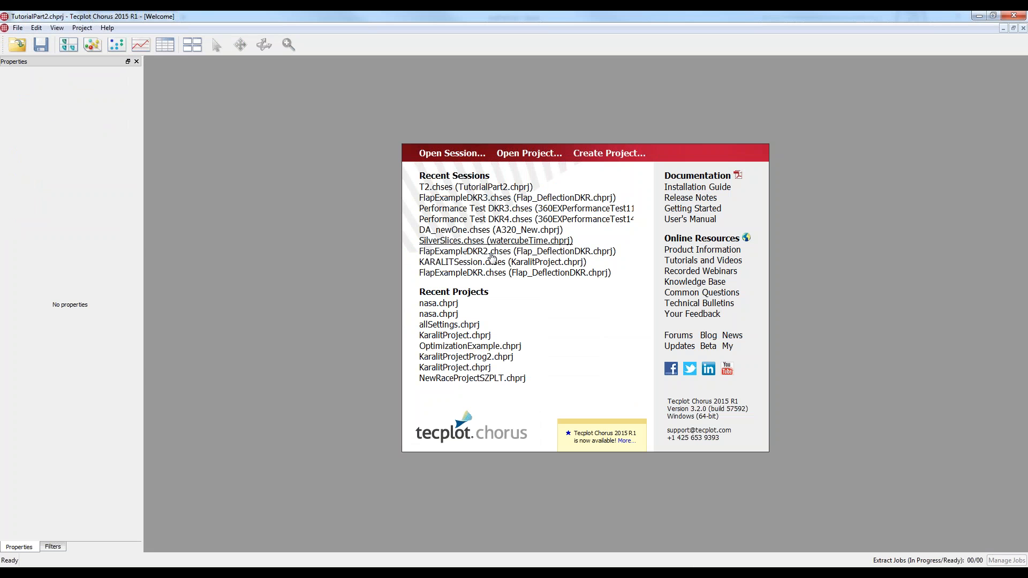
- Open the first recent nasa.chprj project without saving the session changes, and reposition and enlarge its Table View
left_click(452, 306)
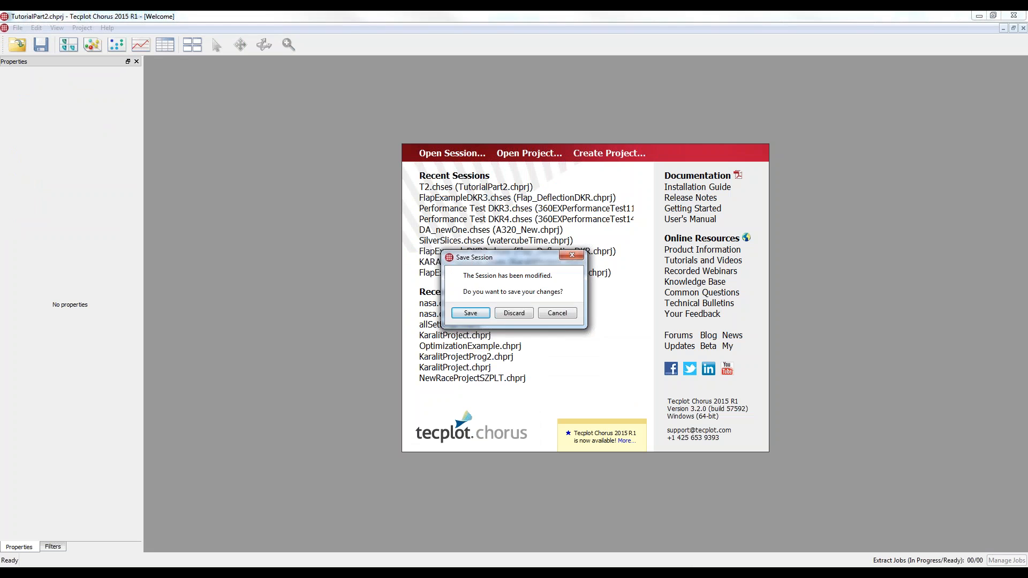
left_click(505, 314)
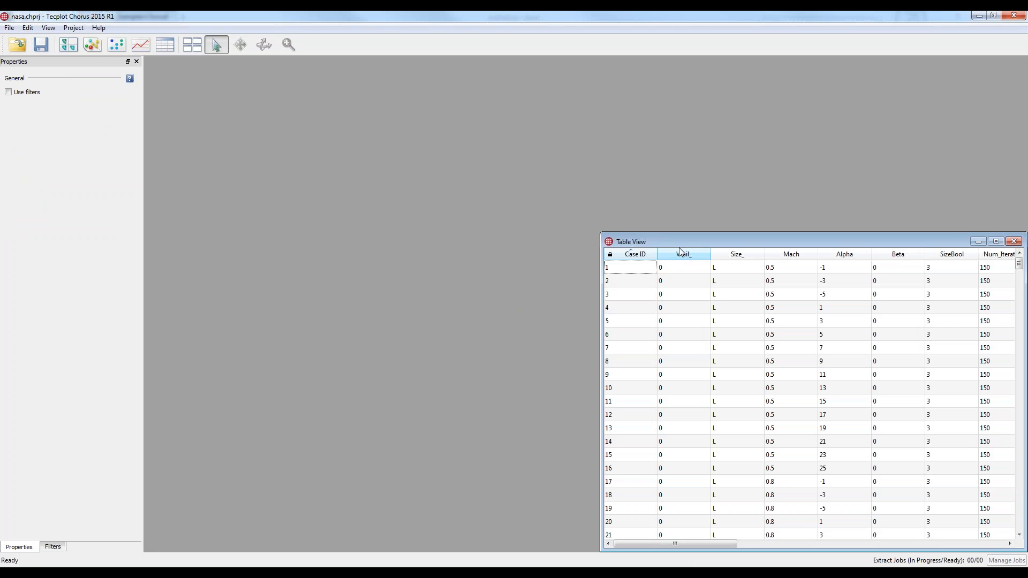
left_click_drag(679, 248, 225, 72)
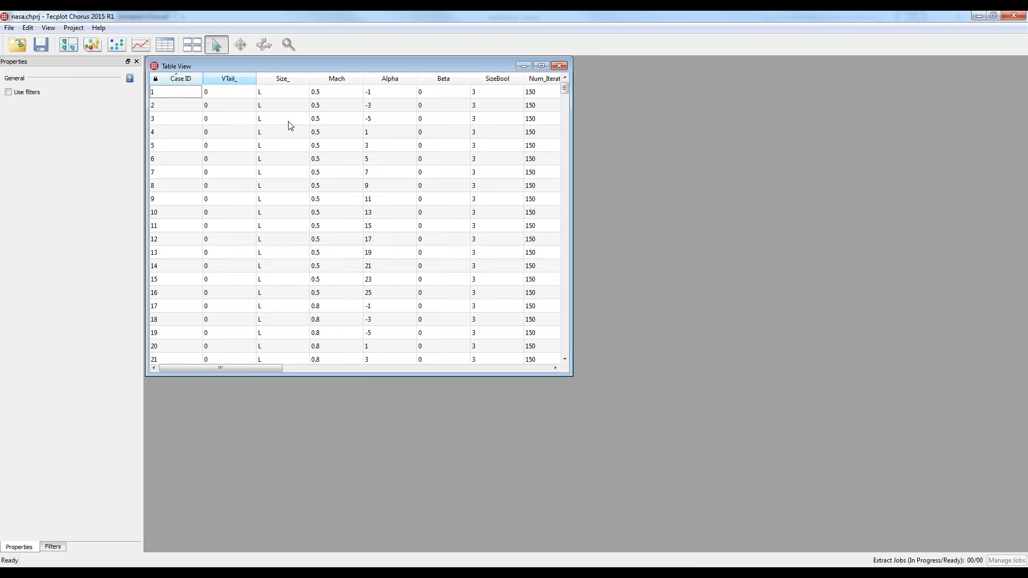
left_click_drag(573, 374, 725, 475)
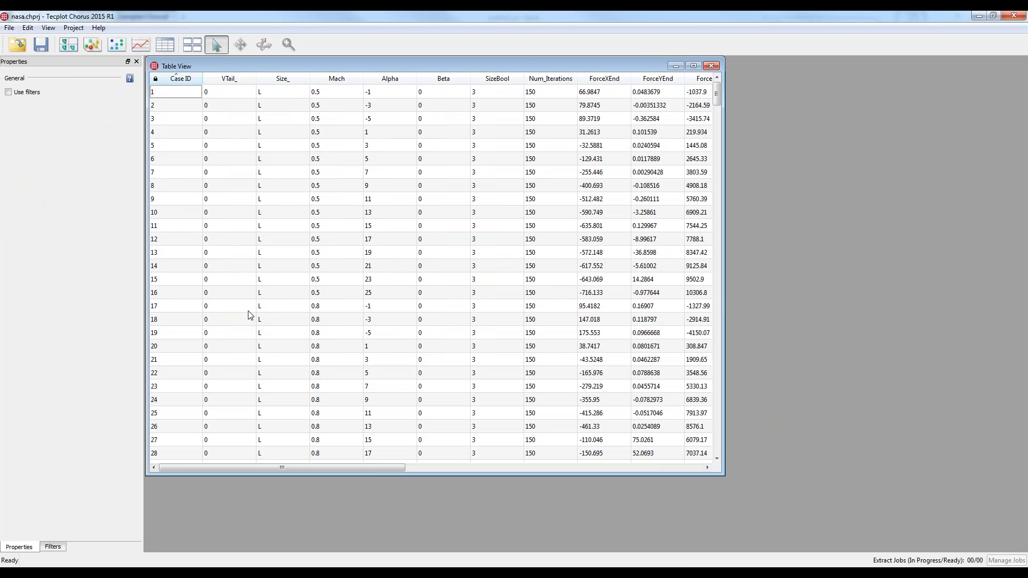
- Examine the case table down to its last row and the full list of variable filters
scroll(225, 303, "down", 20)
scroll(217, 291, "down", 20)
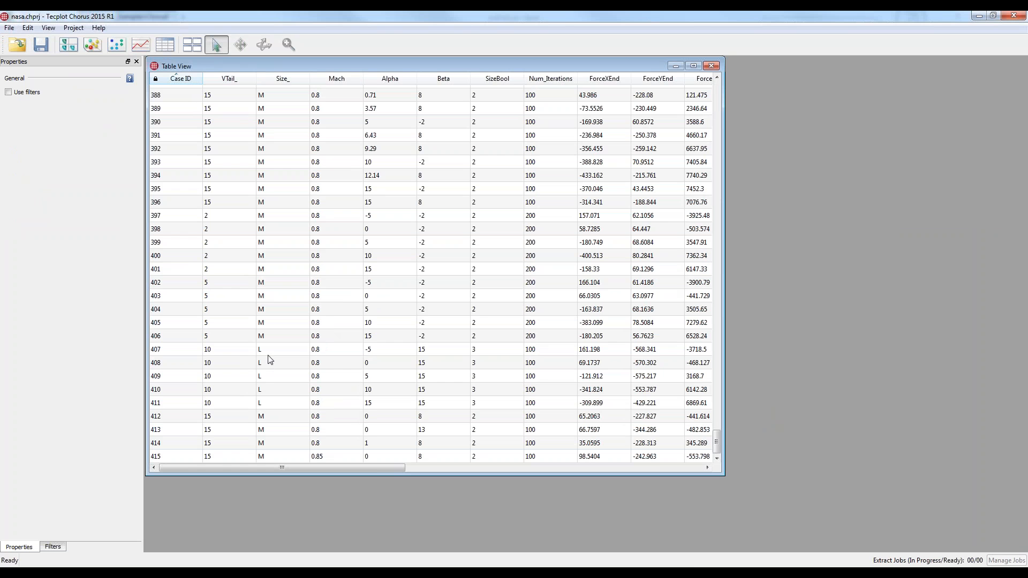
left_click(53, 547)
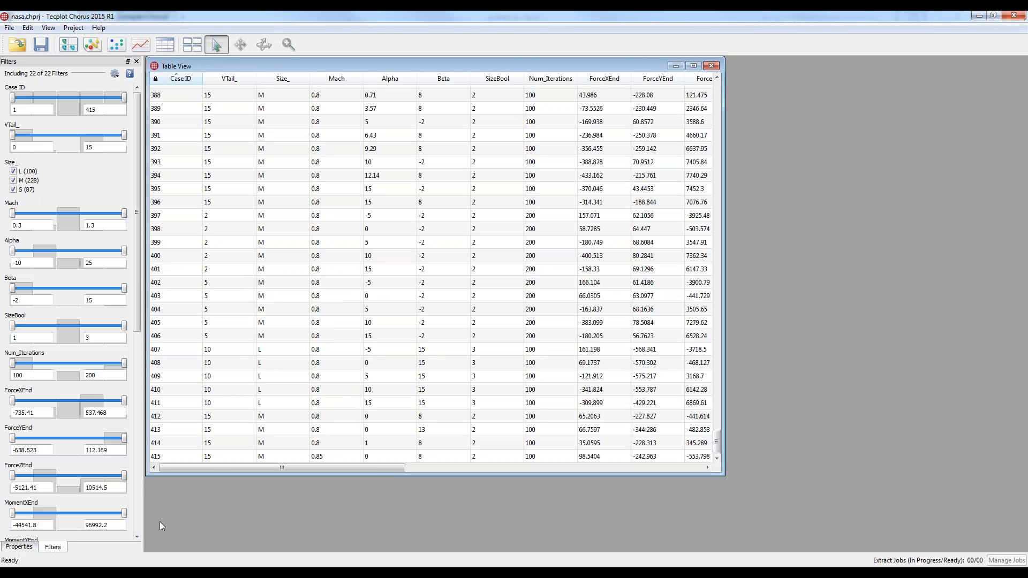
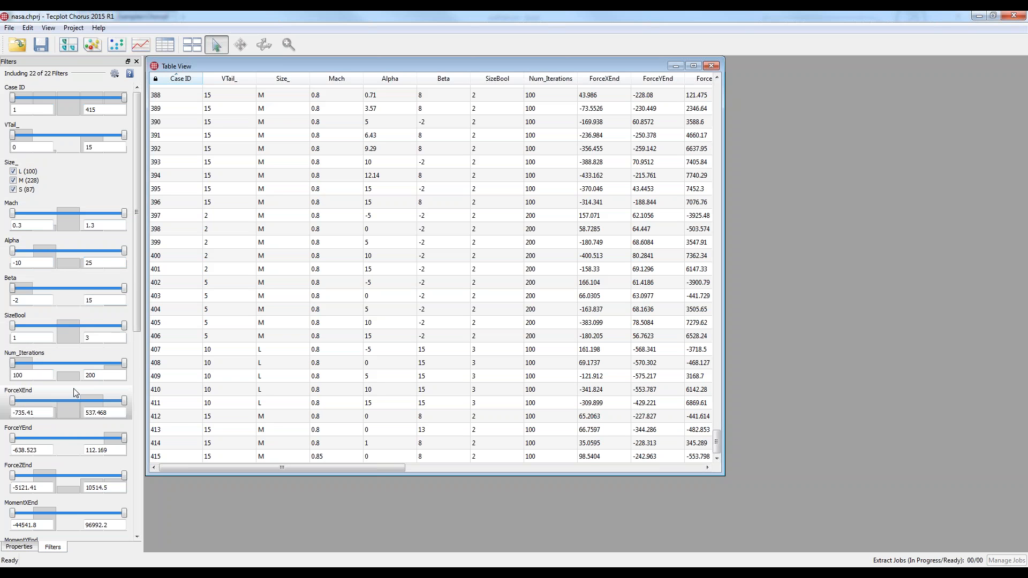
scroll(72, 390, "down", 3)
scroll(74, 389, "down", 7)
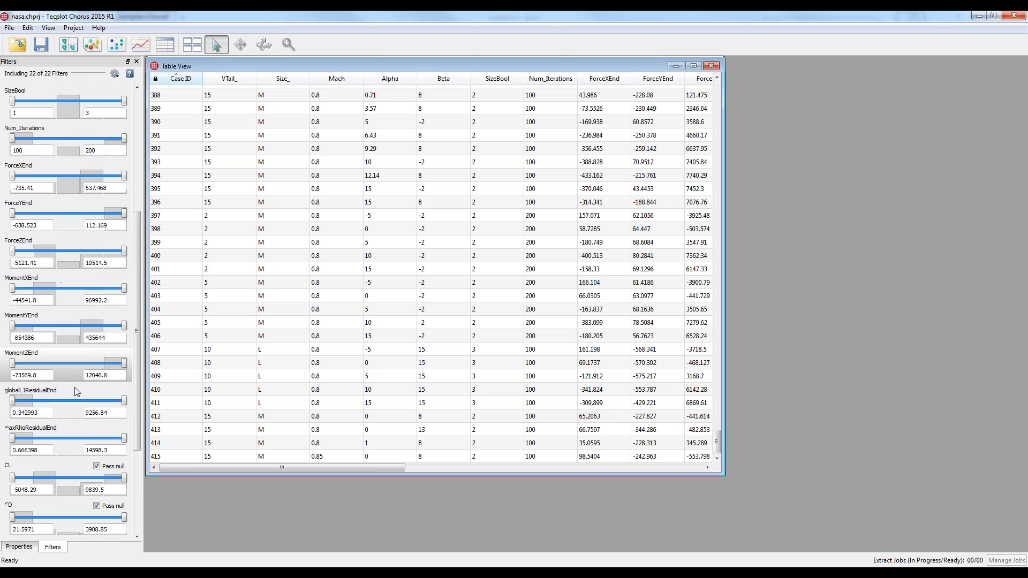
scroll(75, 390, "down", 2)
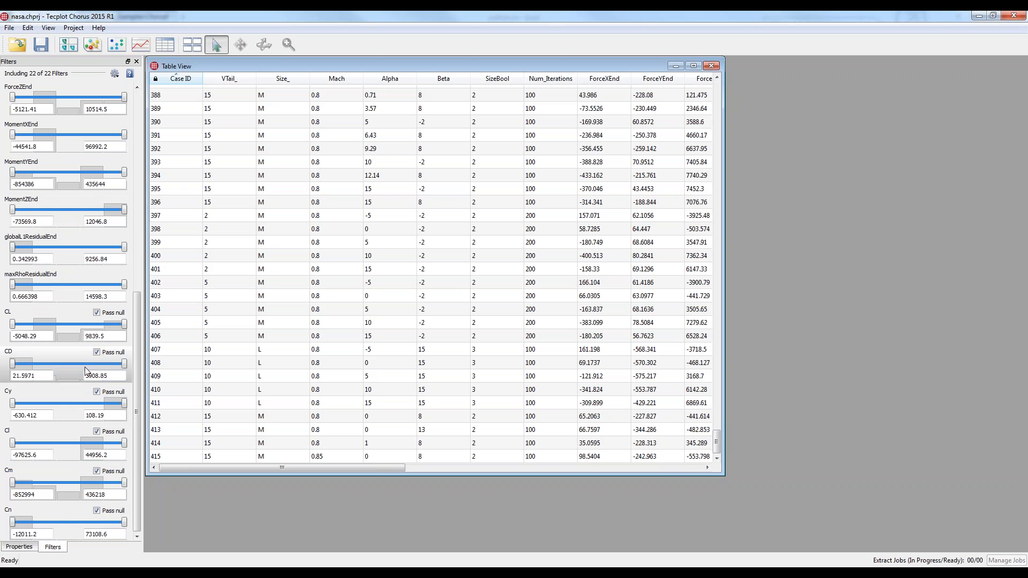
scroll(86, 369, "up", 13)
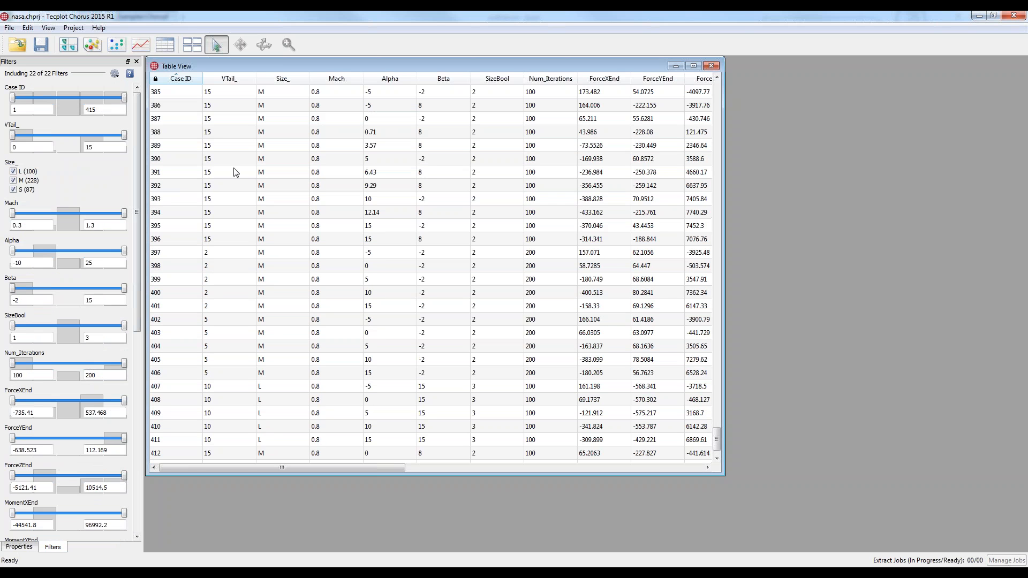
- Create a 3D scatter plot of the cases, place it over the table and rotate its axes
left_click(92, 44)
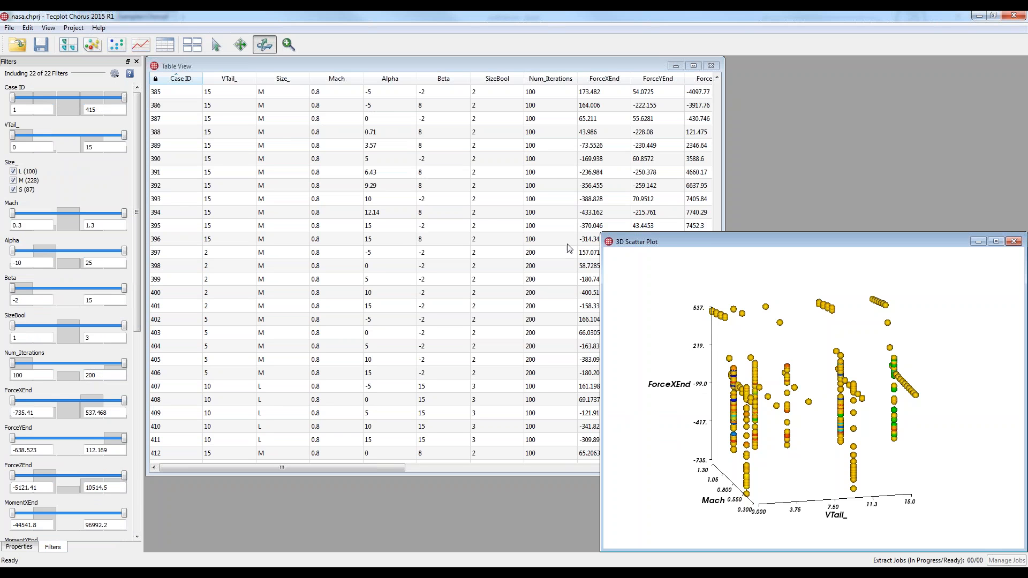
left_click_drag(735, 241, 446, 137)
left_click_drag(509, 322, 597, 359)
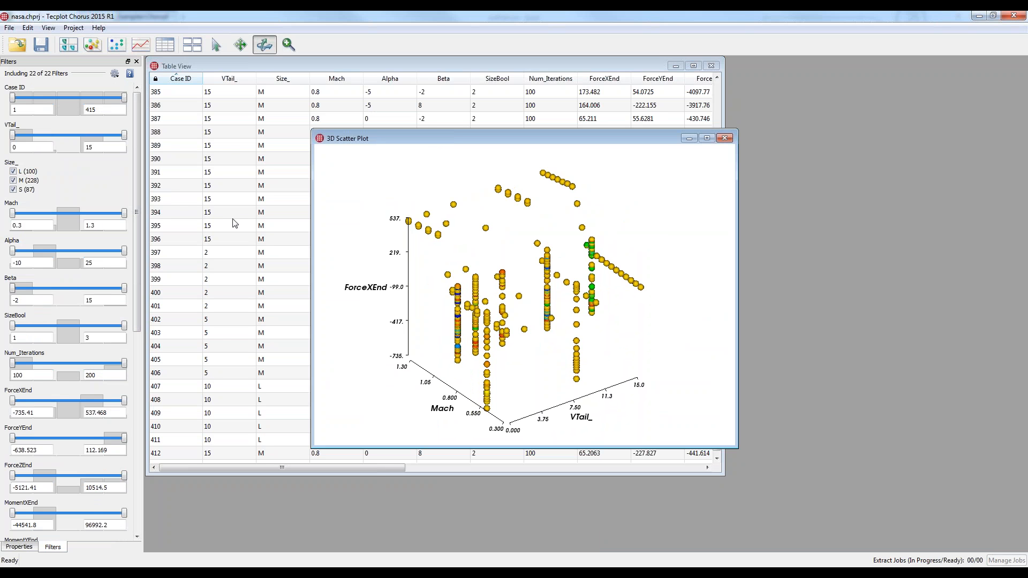
- Dock the scatter plot's properties on the opposite side of the workspace from the filters, wide enough to show every setting
left_click(18, 546)
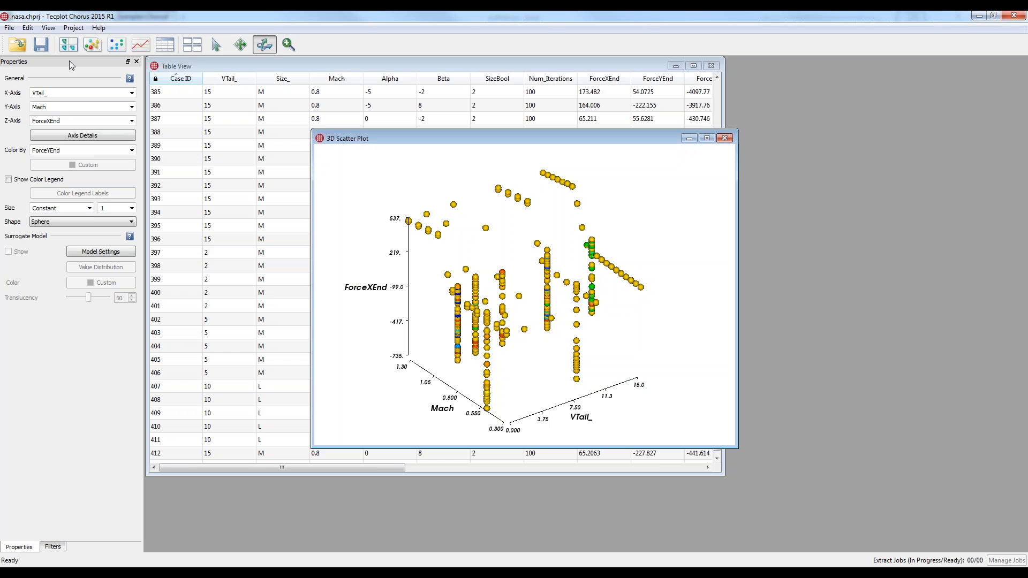
left_click_drag(69, 60, 990, 168)
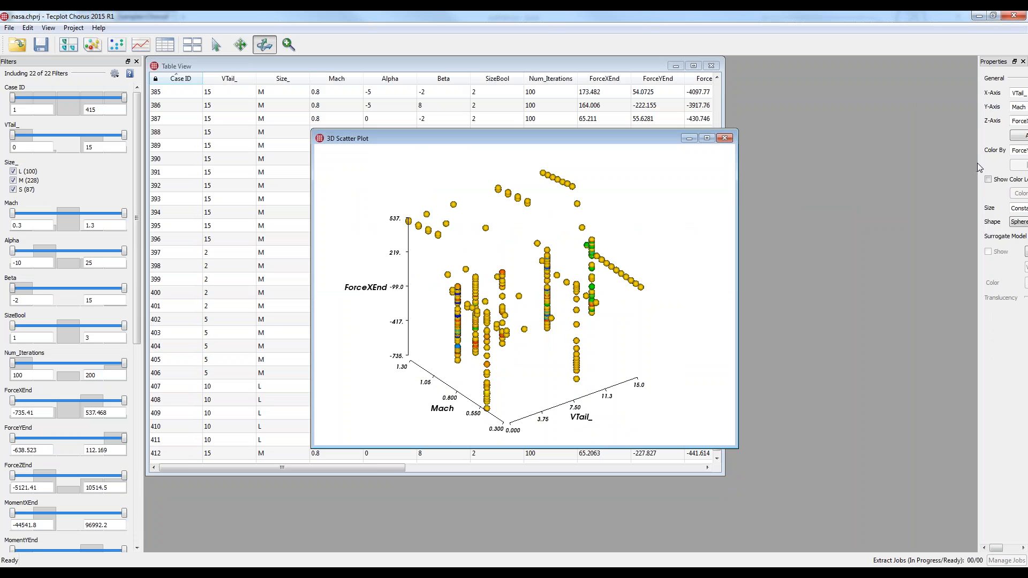
left_click_drag(978, 163, 892, 169)
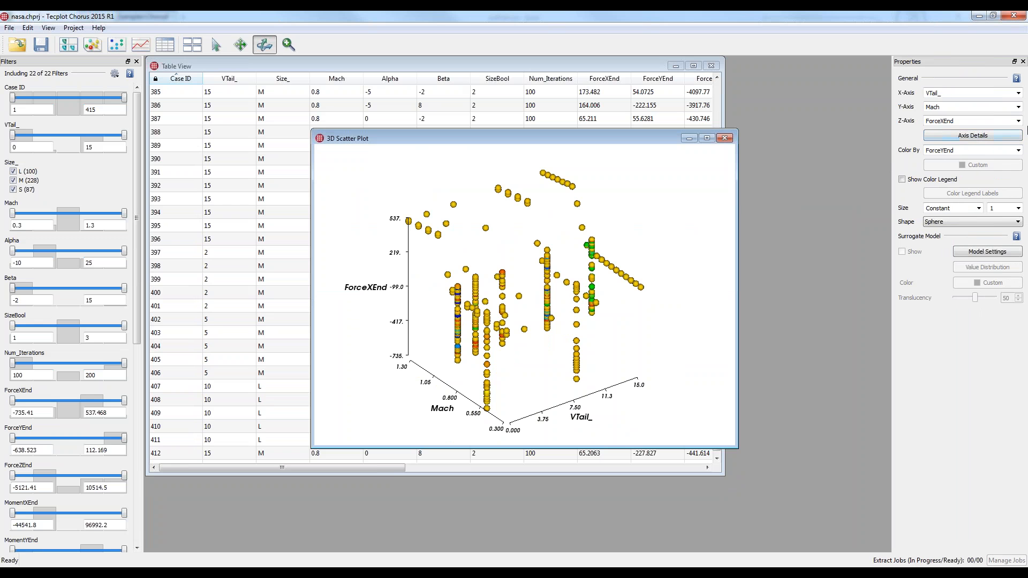
- Plot SizeBool on the Z-axis and examine the case distribution over VTail, Mach and SizeBool from several angles
left_click(1018, 121)
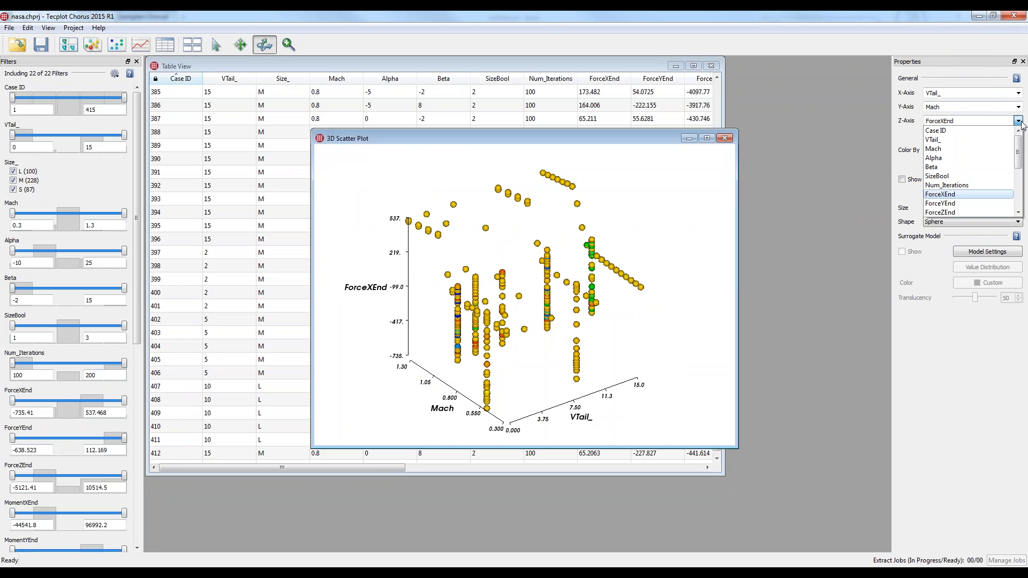
left_click(952, 176)
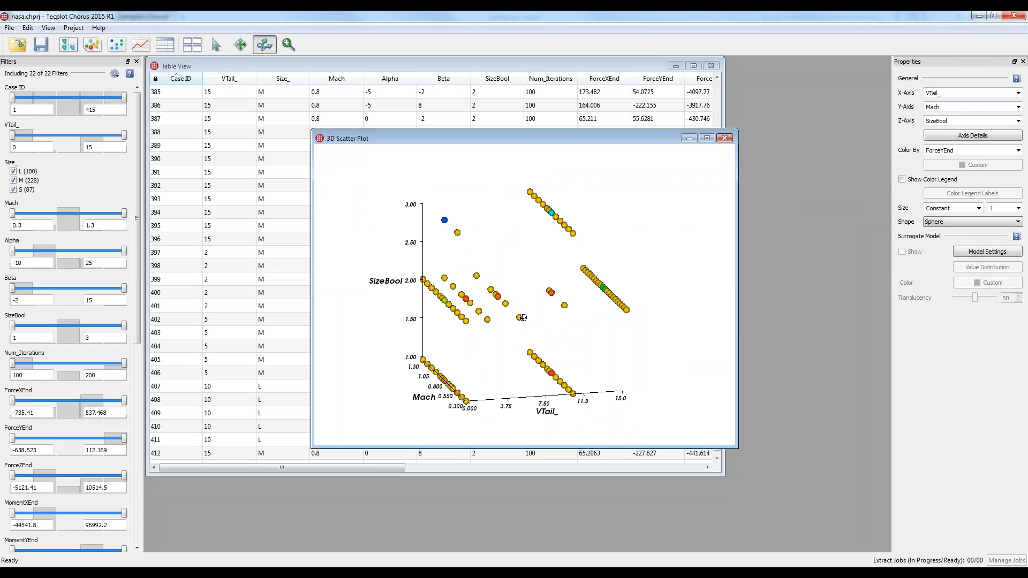
left_click_drag(502, 320, 416, 352)
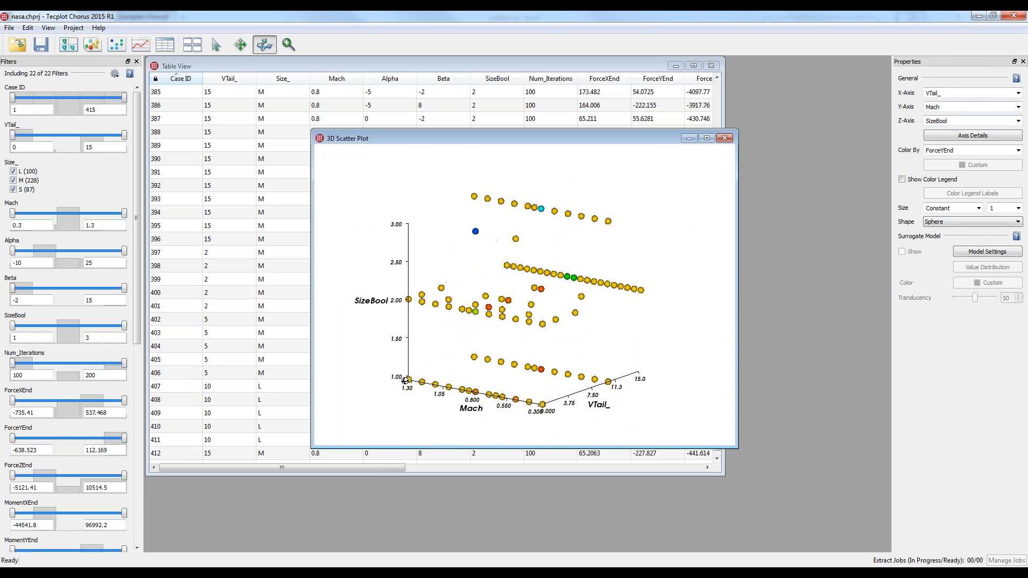
left_click_drag(457, 297, 454, 403)
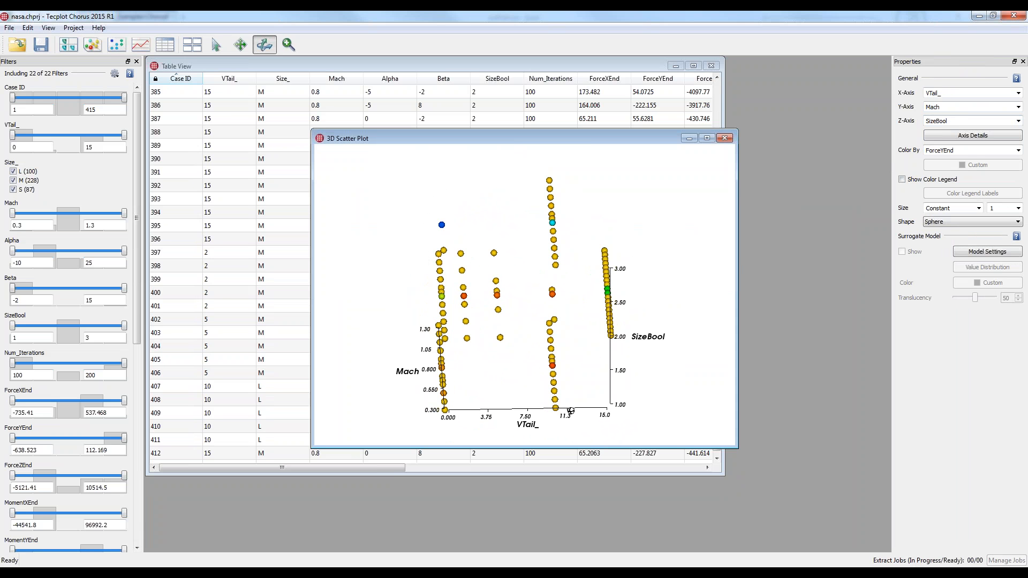
left_click_drag(556, 410, 606, 354)
left_click_drag(613, 316, 608, 331)
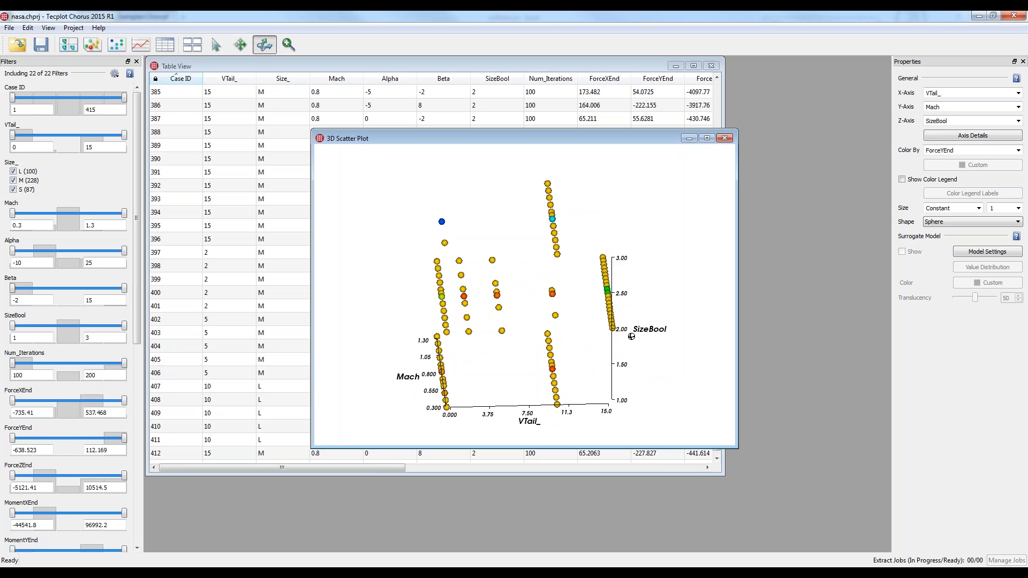
left_click_drag(631, 337, 685, 323)
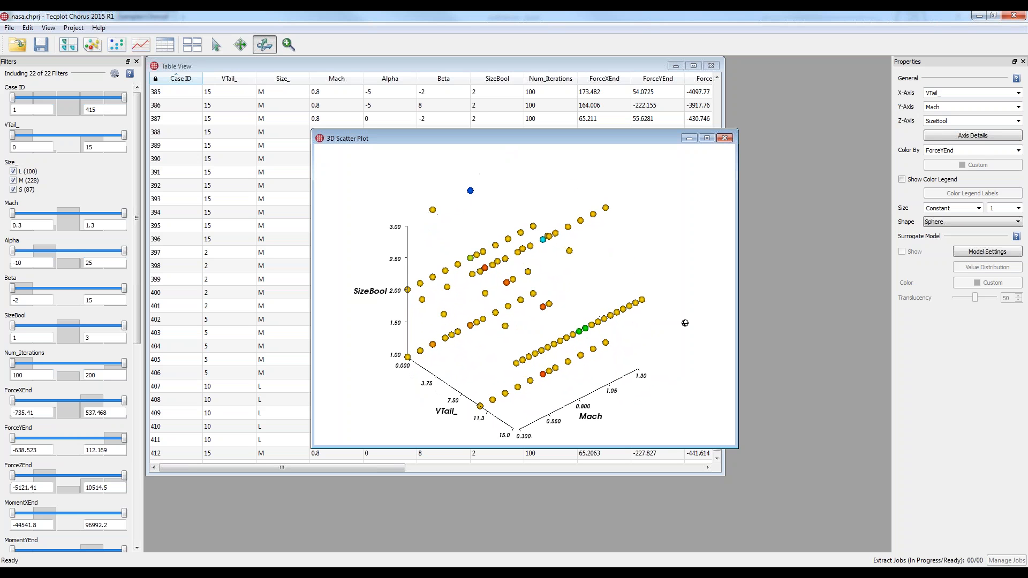
- Set the X-axis to Alpha and the Z-axis to Beta, and examine the distribution of cases from several angles
left_click(1017, 93)
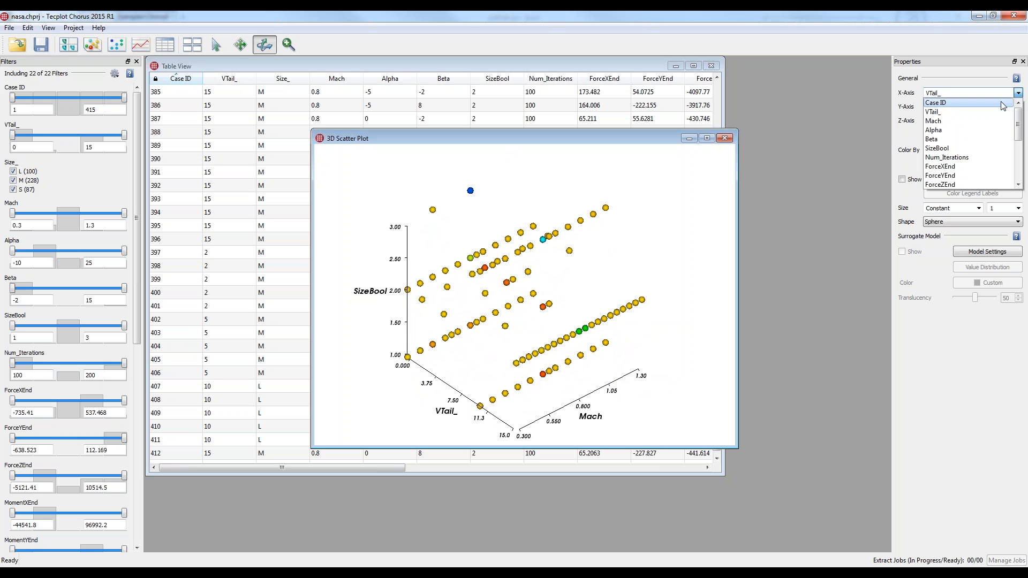
left_click(963, 130)
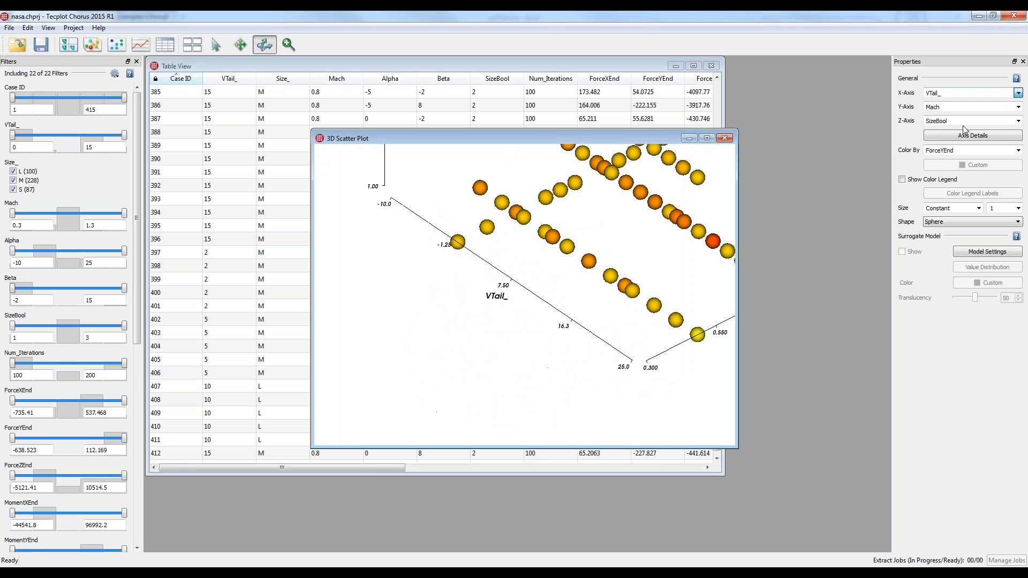
left_click(1006, 121)
left_click(953, 164)
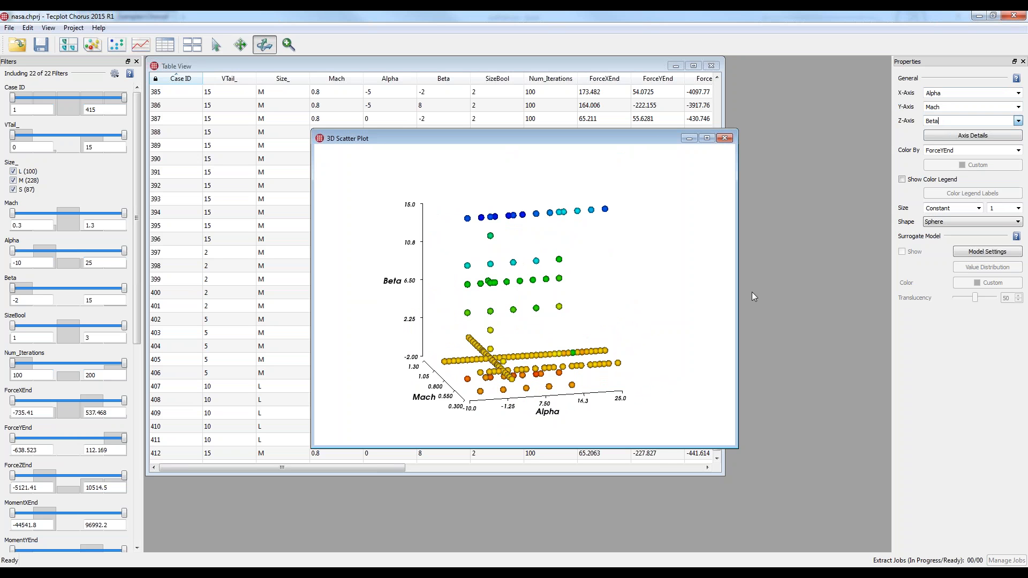
left_click_drag(690, 323, 503, 409)
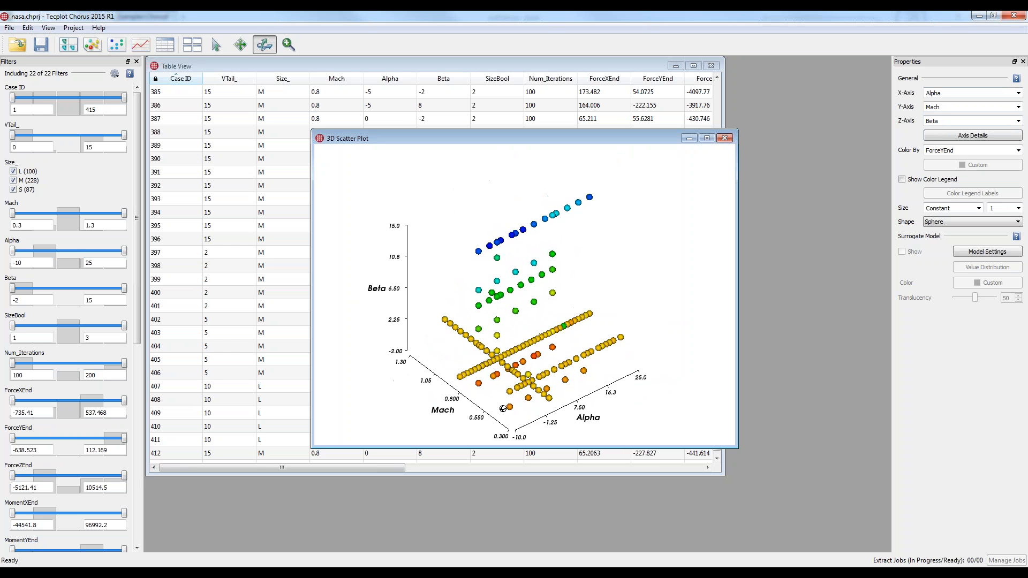
left_click_drag(524, 349, 508, 210)
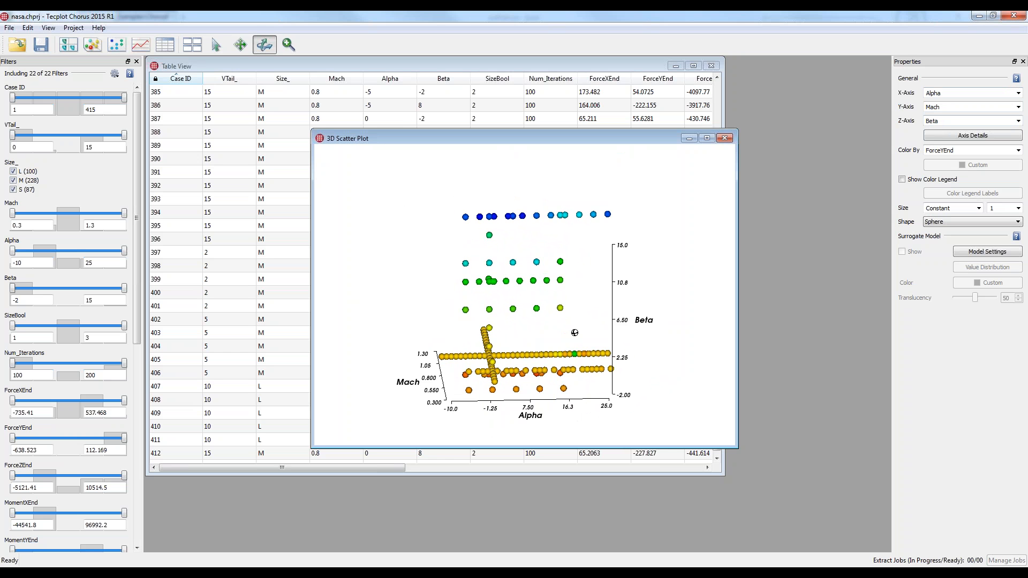
left_click_drag(575, 333, 562, 369)
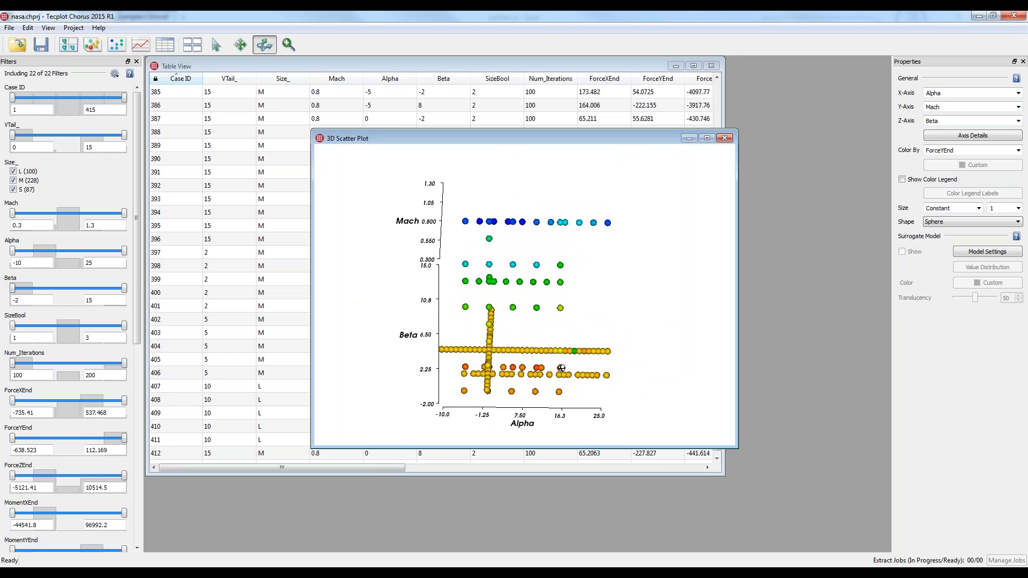
left_click_drag(546, 308, 563, 339)
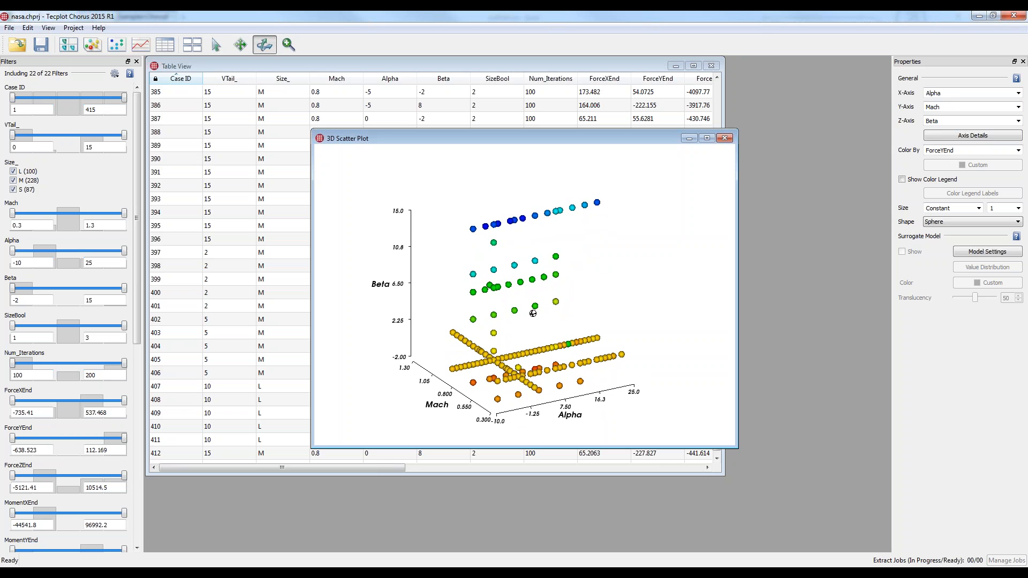
left_click_drag(391, 219, 557, 253)
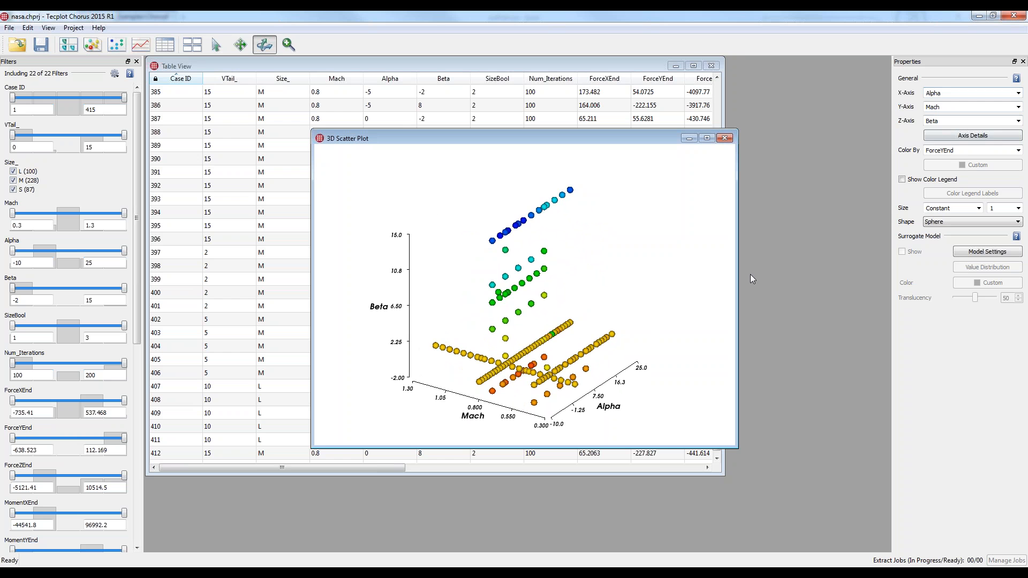
left_click_drag(664, 308, 602, 287)
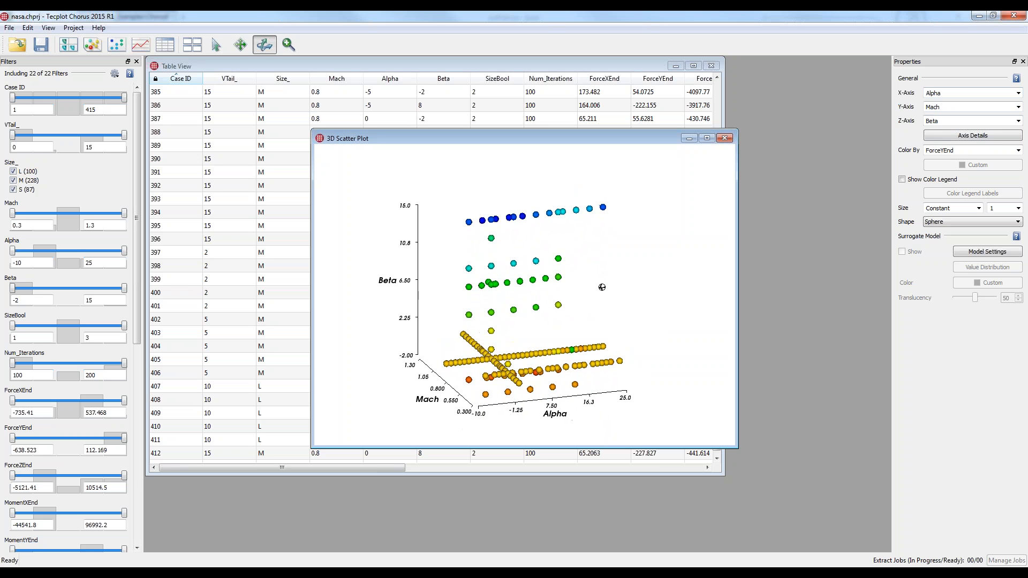
- Set the scatter plot's Z-axis to CL and its Y-axis to SizeBool
left_click(1018, 121)
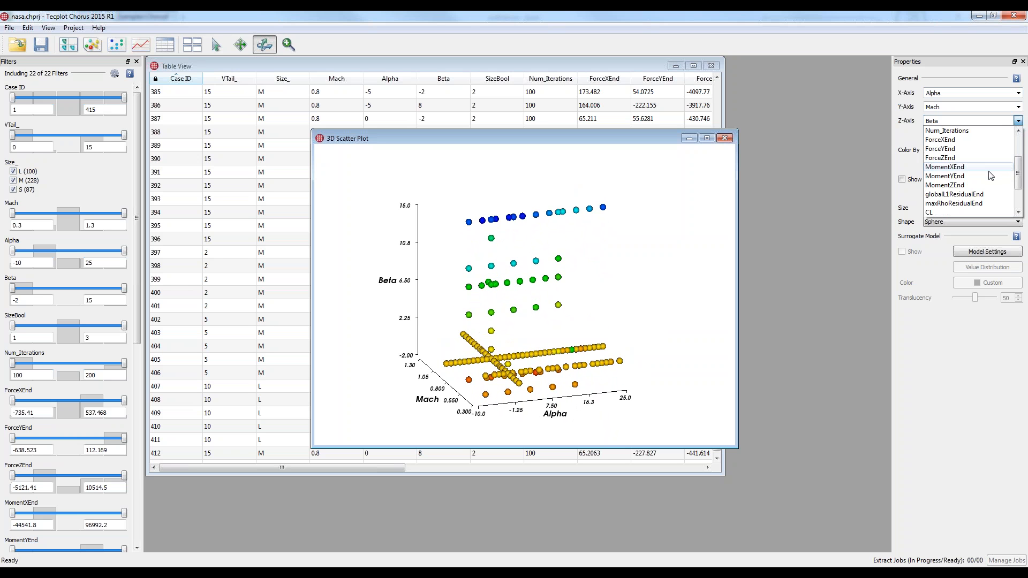
left_click(943, 212)
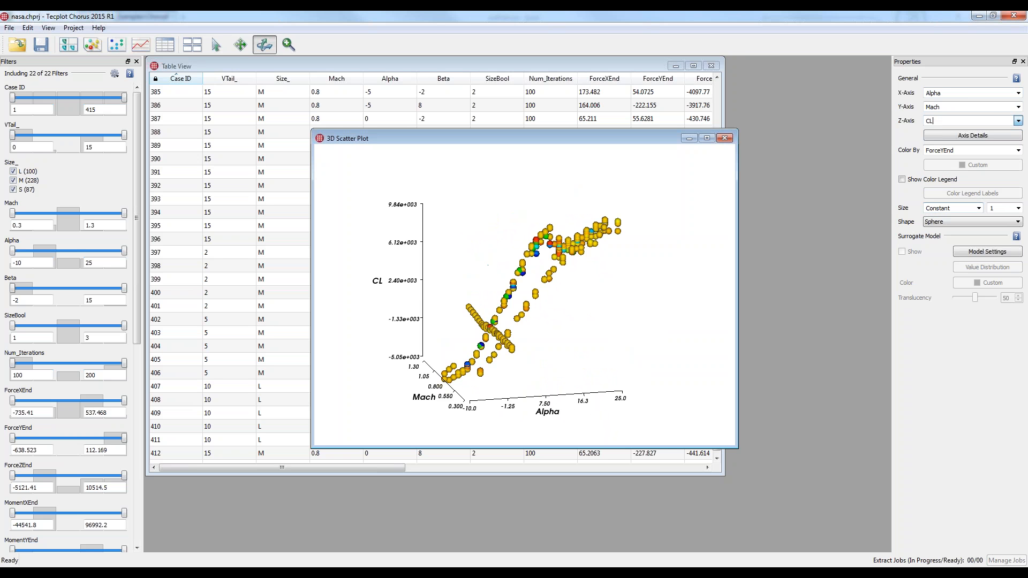
left_click_drag(607, 320, 550, 345)
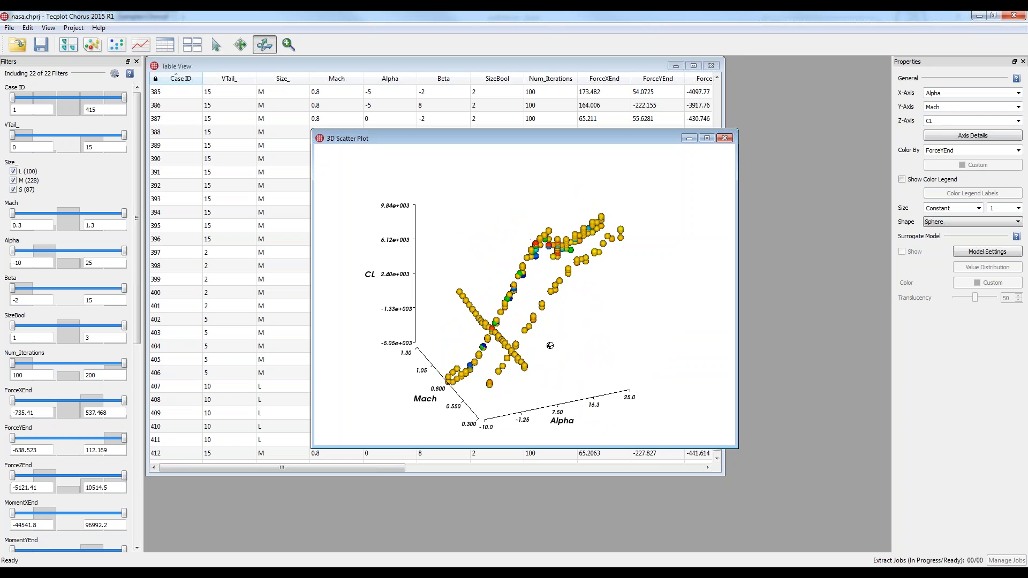
left_click(1019, 107)
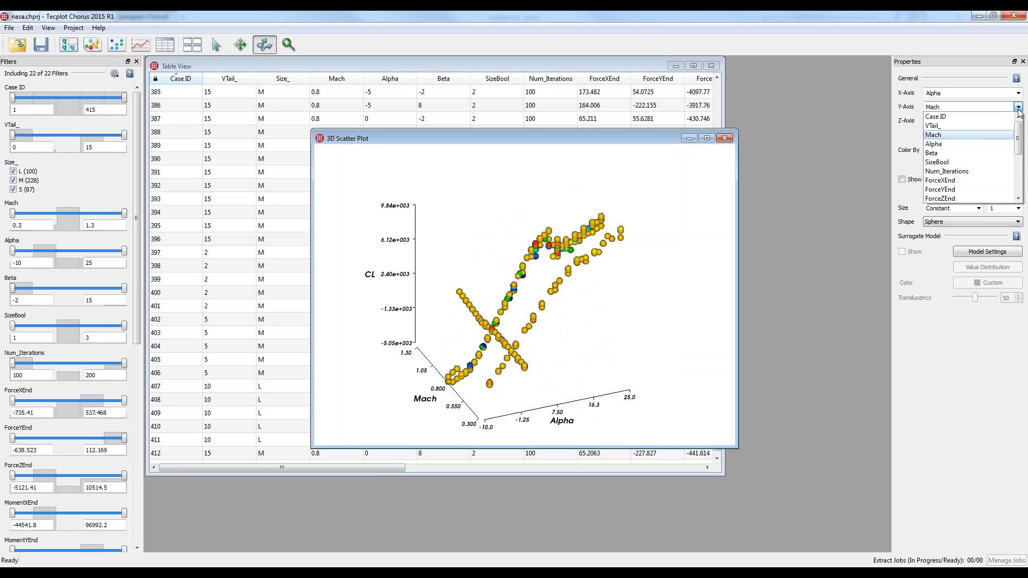
left_click(972, 162)
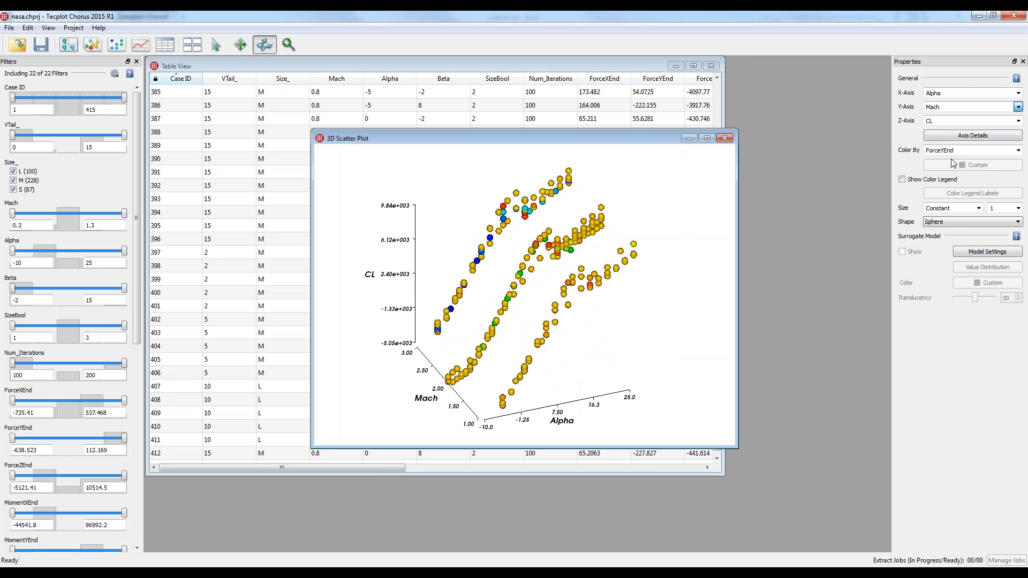
- Change the Mach filter to a single value filter set to 0.5 and examine CL over Alpha and SizeBool
left_click_drag(683, 296, 624, 326)
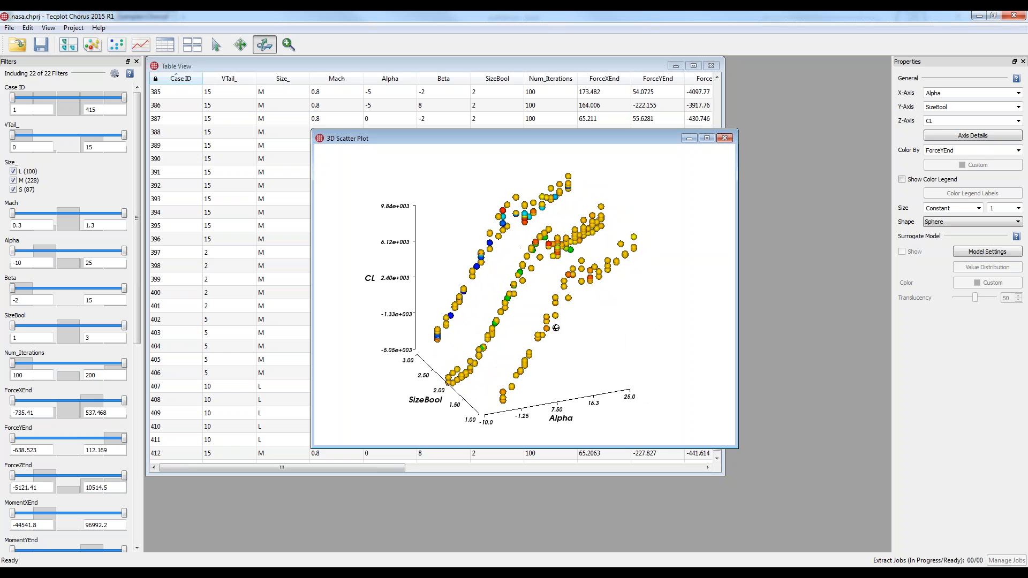
left_click_drag(605, 286, 582, 344)
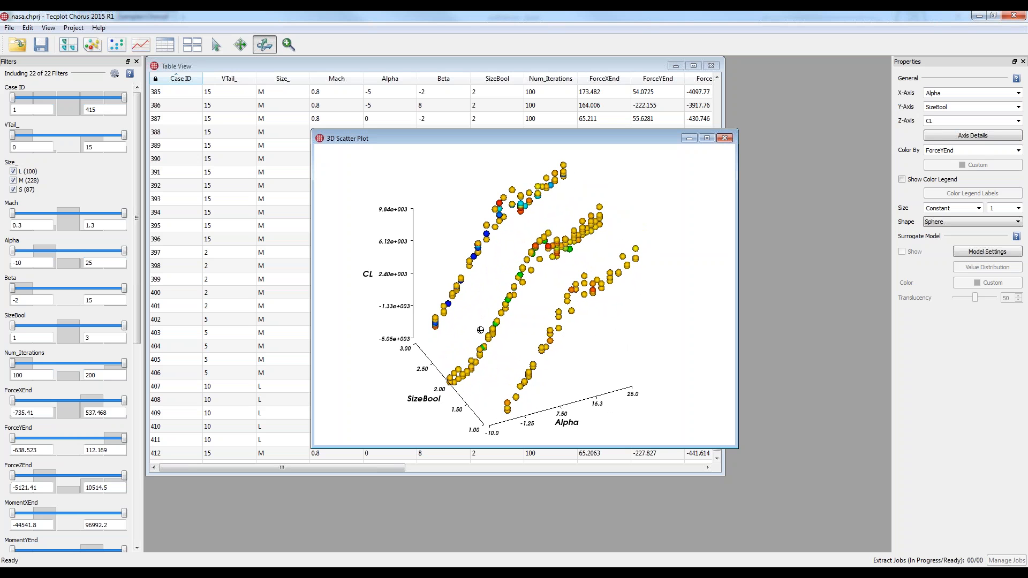
left_click_drag(649, 304, 610, 294)
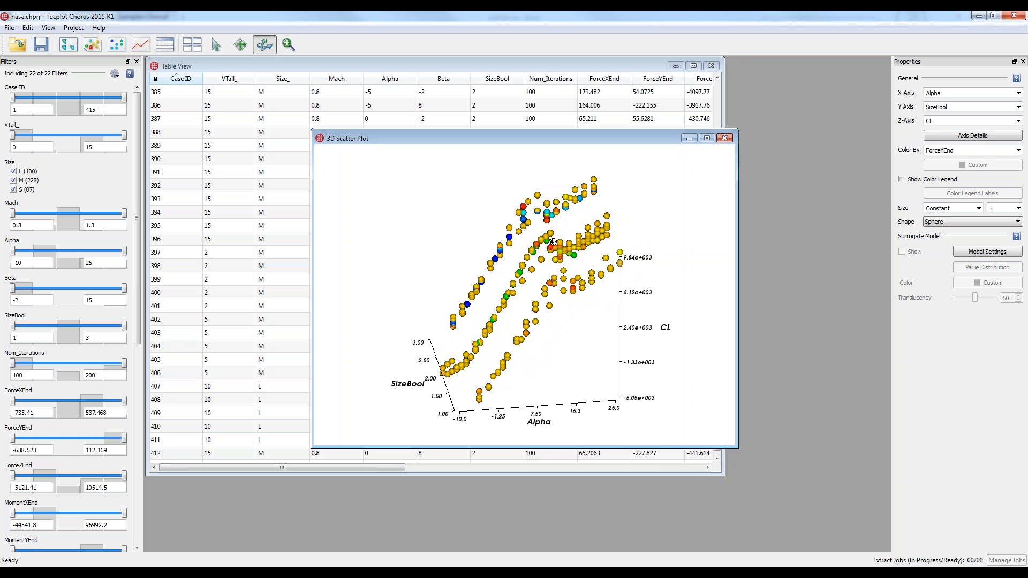
mouse_move(606, 292)
left_mouse_down()
mouse_move(616, 260)
mouse_move(608, 244)
mouse_move(593, 286)
left_mouse_up()
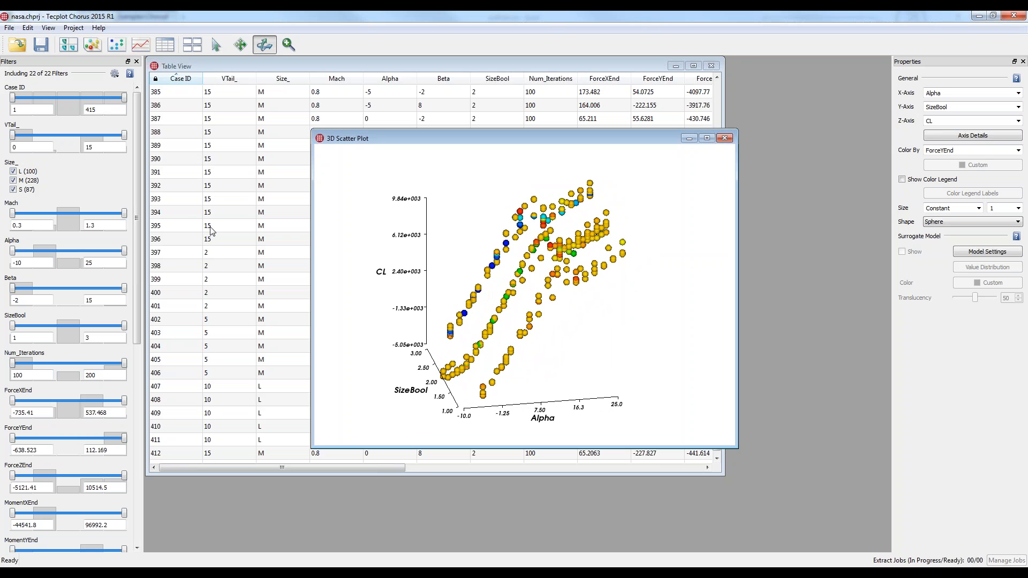
right_click(68, 221)
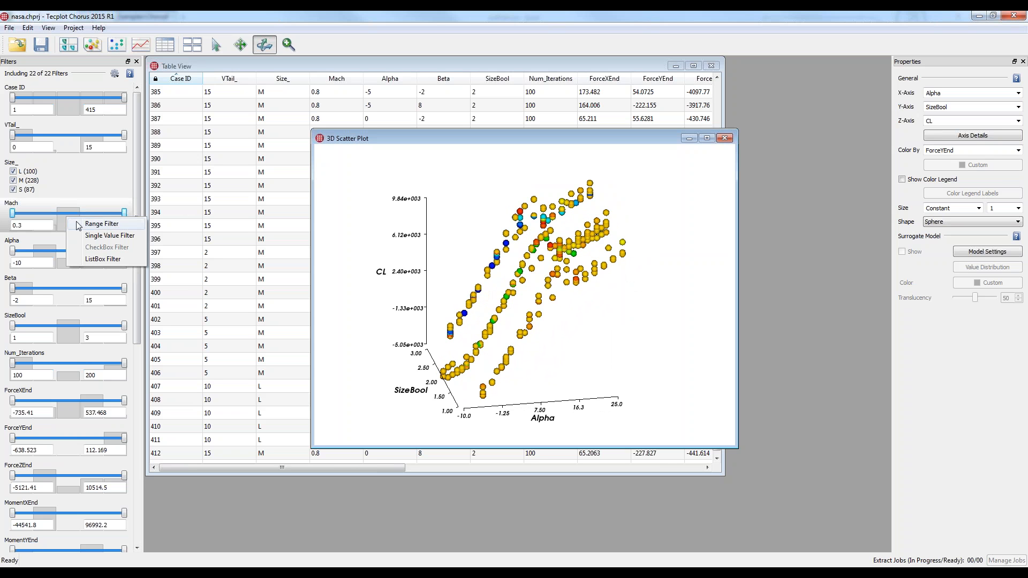
left_click(94, 235)
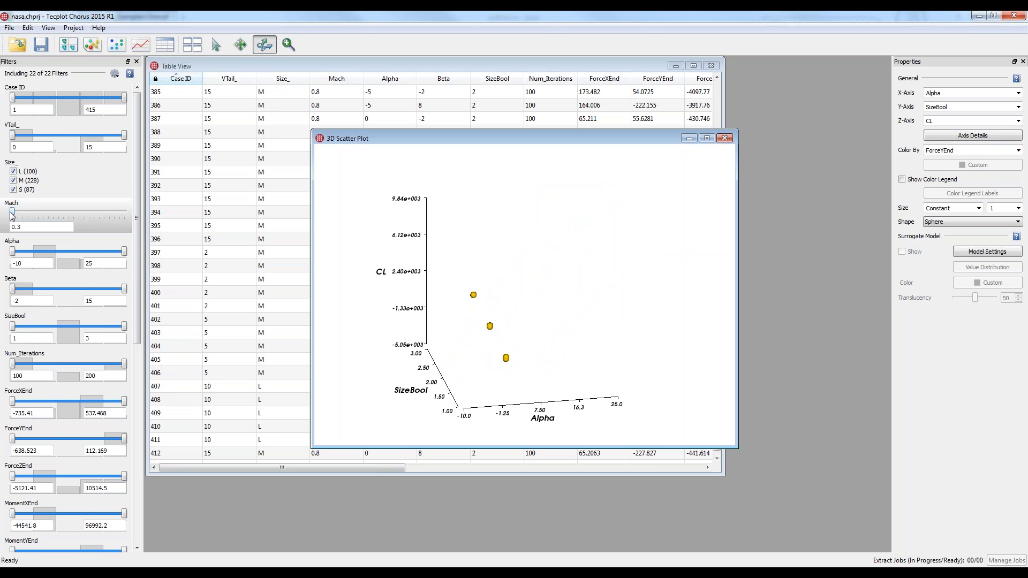
left_click_drag(11, 214, 32, 212)
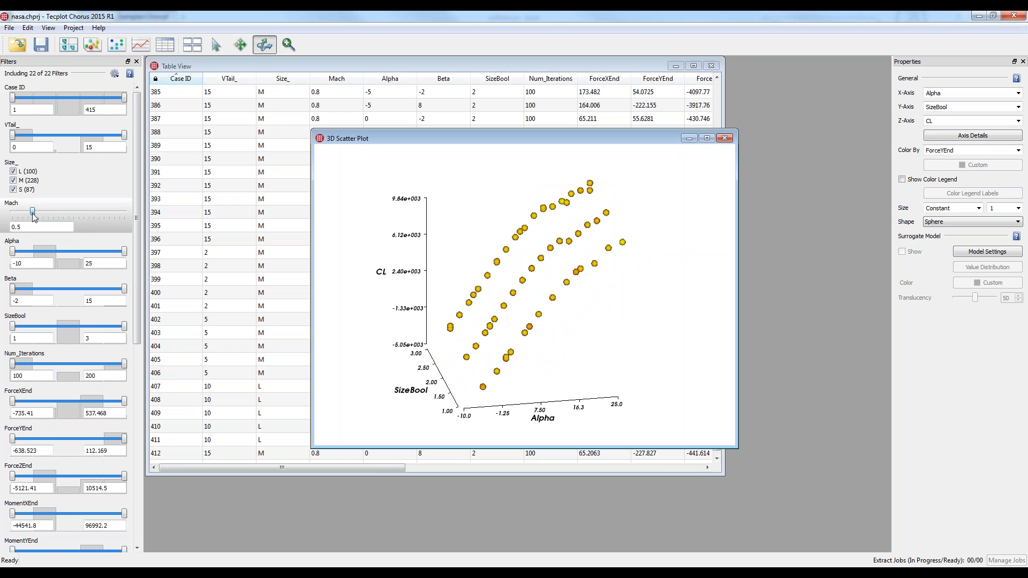
mouse_move(577, 311)
left_mouse_down()
mouse_move(537, 319)
mouse_move(566, 323)
mouse_move(587, 303)
mouse_move(535, 294)
mouse_move(582, 298)
left_mouse_up()
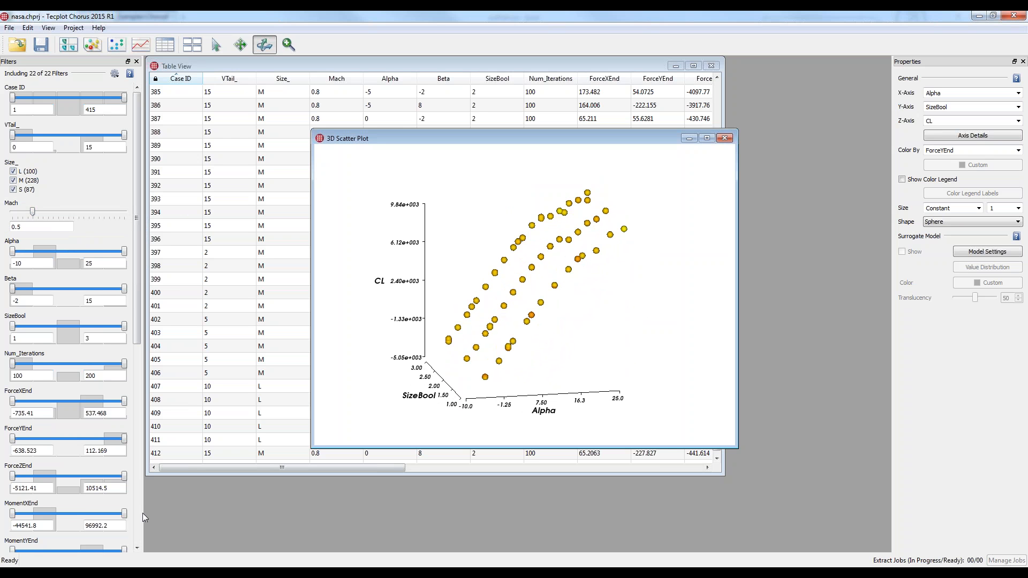
left_click_drag(138, 204, 150, 177)
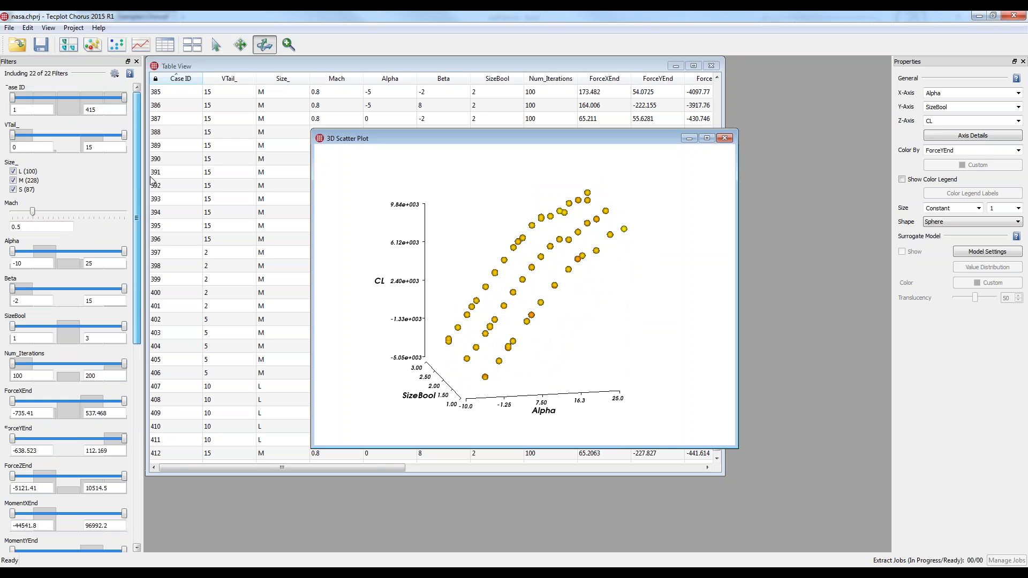
- Fit a Quadratic Response Surface surrogate model using Alpha, Beta, Mach, Num_Iterations, SizeBool and VTail_, and show it on the plot
left_click(987, 251)
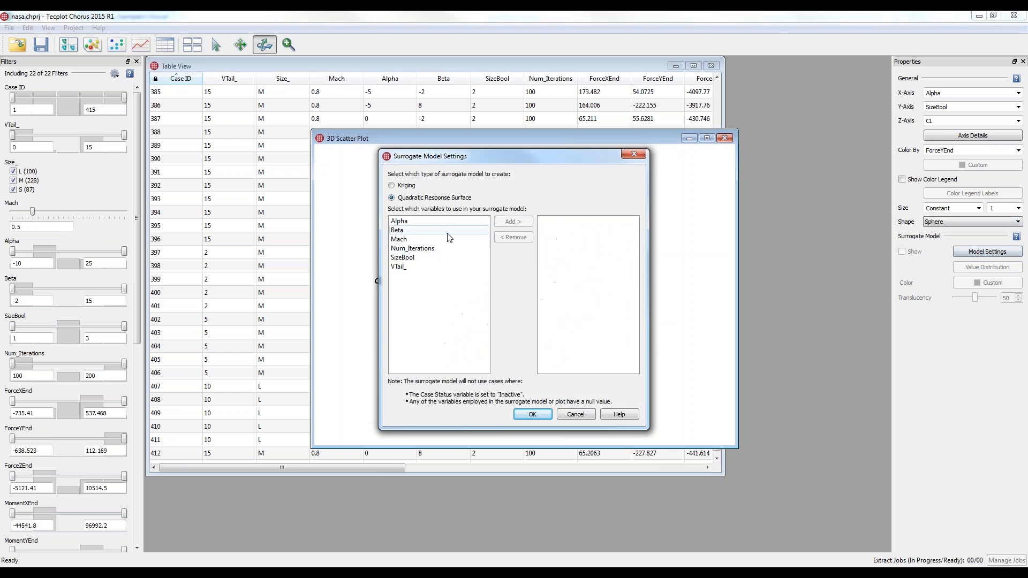
left_click_drag(429, 221, 453, 285)
left_click(526, 222)
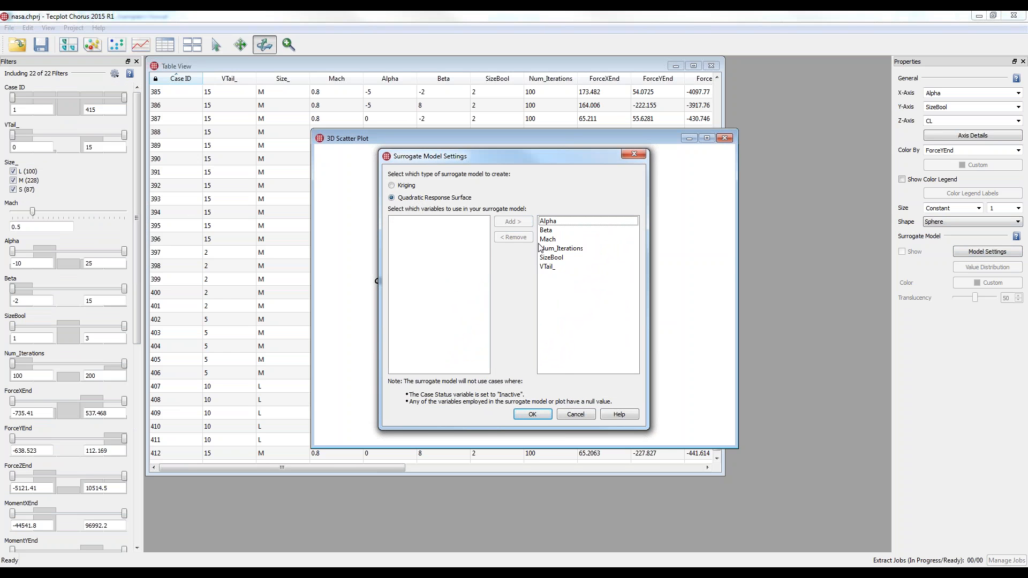
left_click(541, 416)
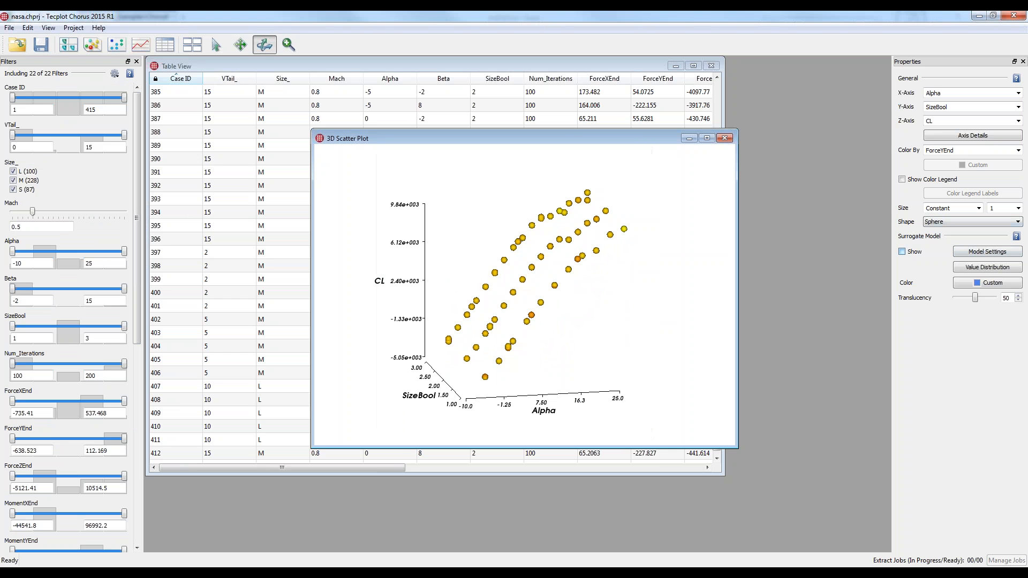
left_click_drag(542, 284, 563, 280)
- Plot CD on the Z-axis and examine its surrogate surface over Alpha and SizeBool from several angles
left_click(1019, 121)
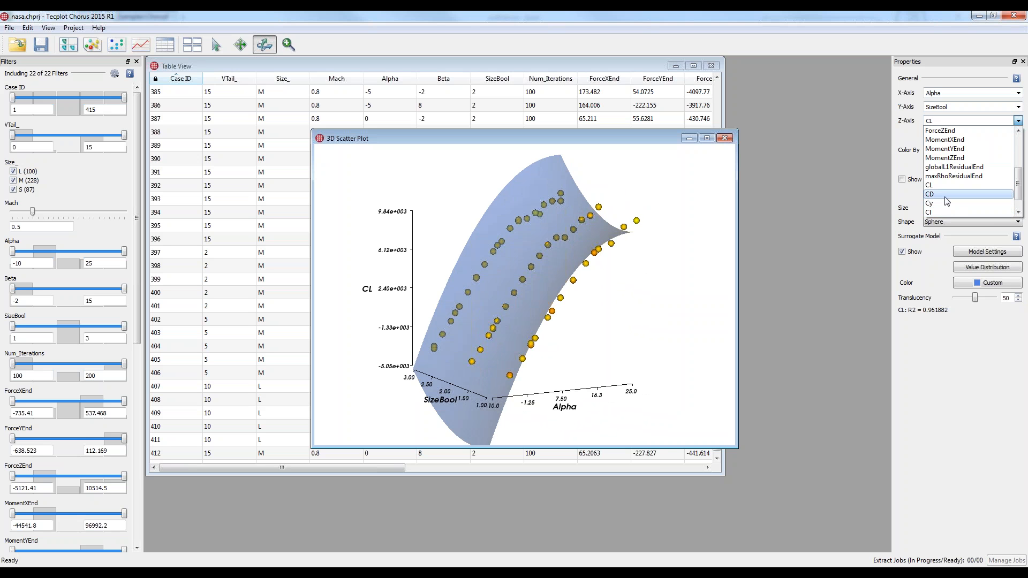
left_click(947, 194)
left_click_drag(484, 324, 577, 296)
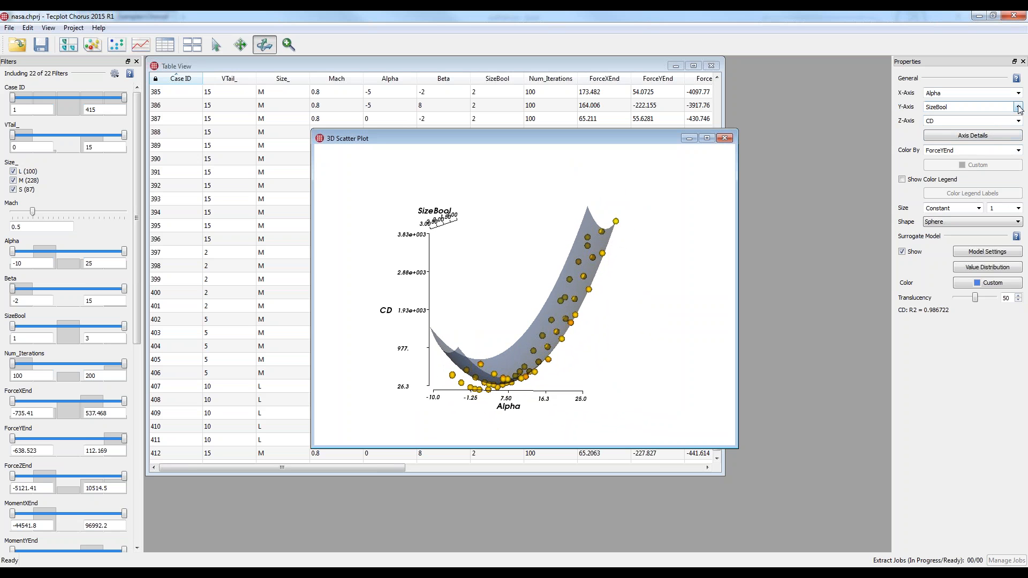
mouse_move(576, 288)
left_mouse_down()
mouse_move(563, 319)
mouse_move(611, 344)
mouse_move(595, 293)
left_mouse_up()
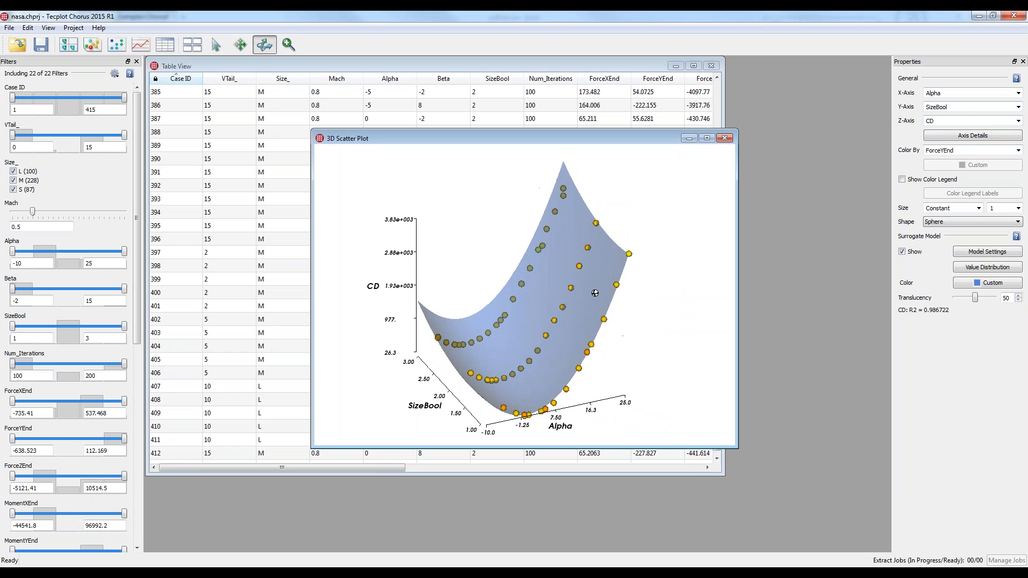
- Set the Z-axis to CL and rotate the surrogate surface to view it along the SizeBool axis
left_click(1018, 121)
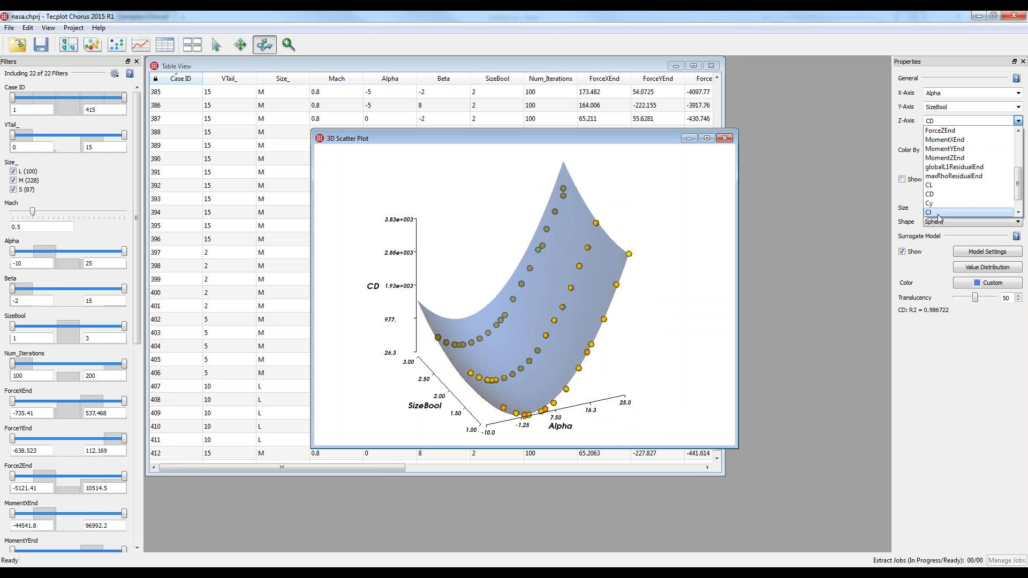
left_click(932, 185)
left_click_drag(571, 339, 547, 356)
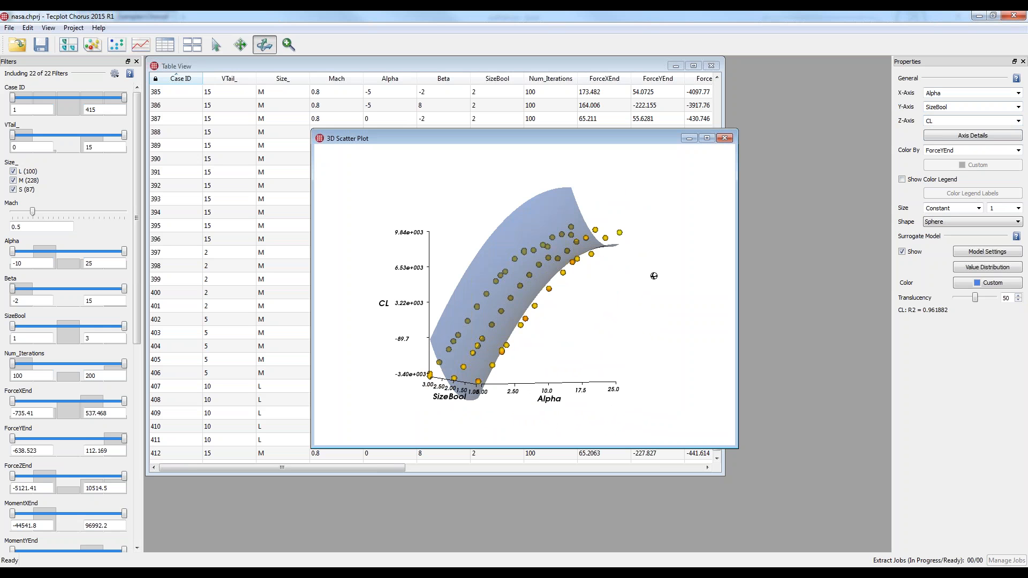
left_click_drag(654, 276, 646, 346)
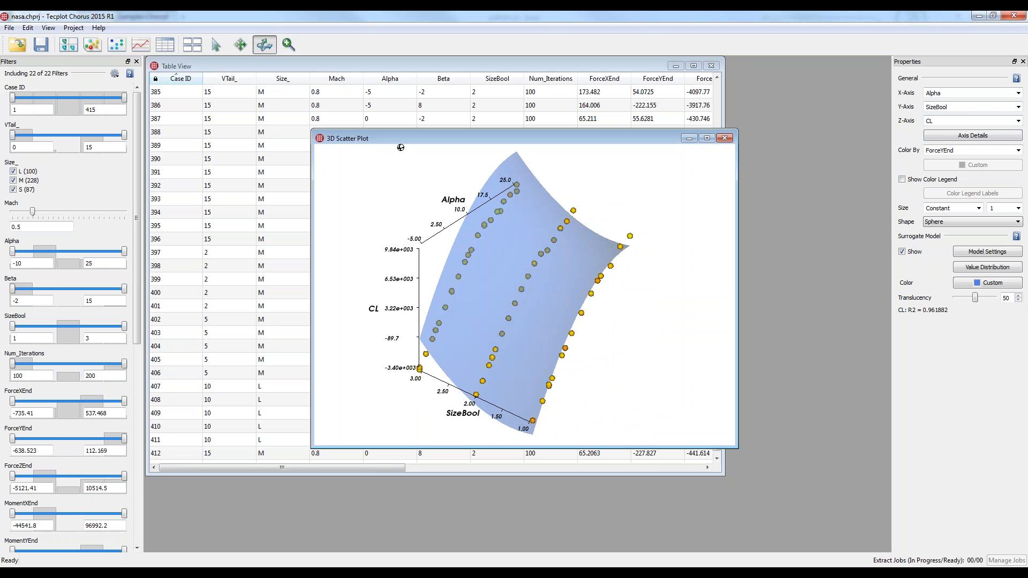
left_click(216, 44)
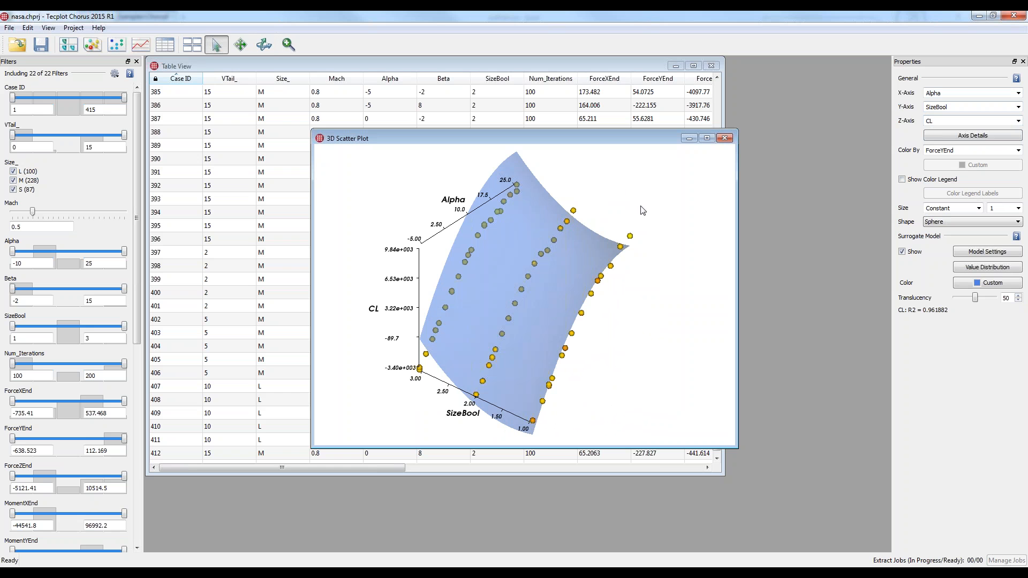
right_click(509, 344)
left_click(600, 331)
left_click_drag(604, 219, 640, 367)
left_click(661, 302)
- Select all cases at SizeBool 1.00 in the scatter plot and open their images in a Selected Image View
left_click(265, 44)
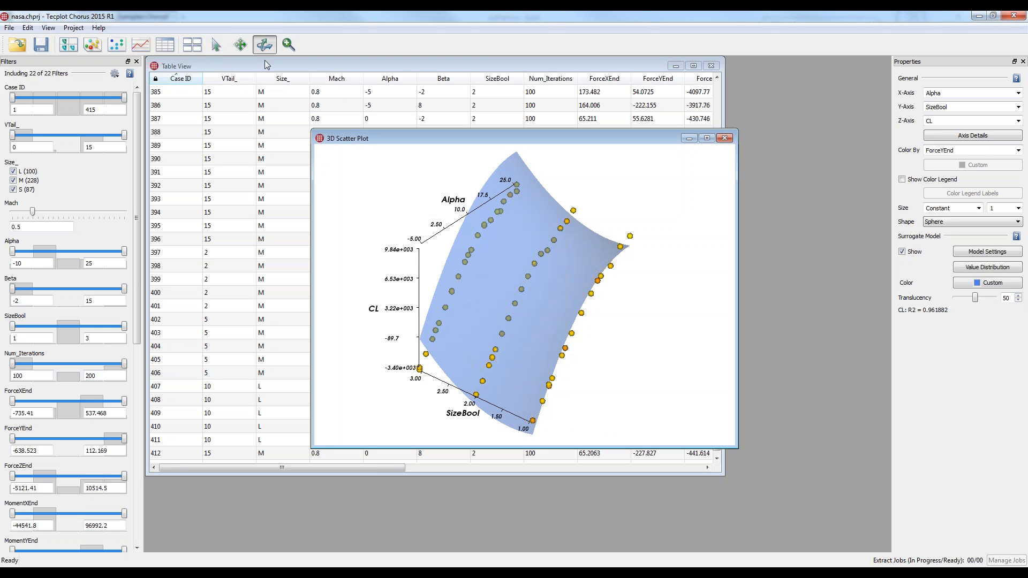
left_click_drag(497, 335, 543, 325)
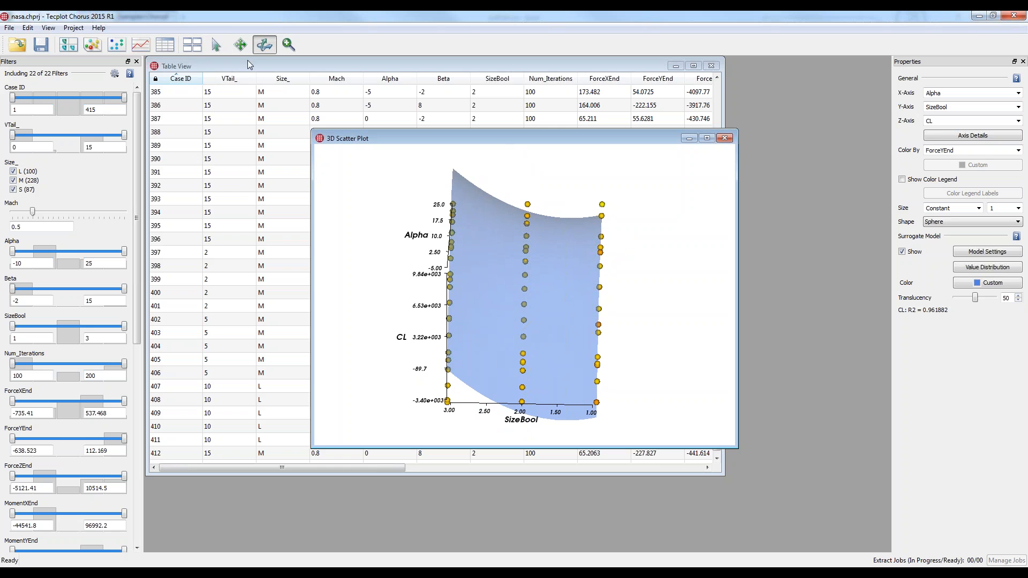
left_click(217, 44)
left_click_drag(592, 180, 639, 445)
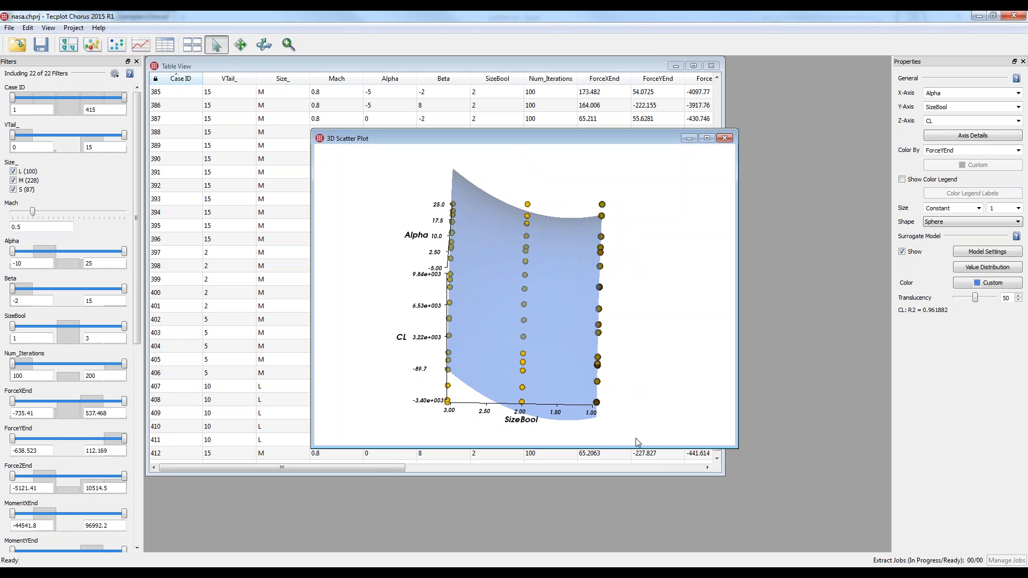
right_click(603, 260)
left_click(620, 258)
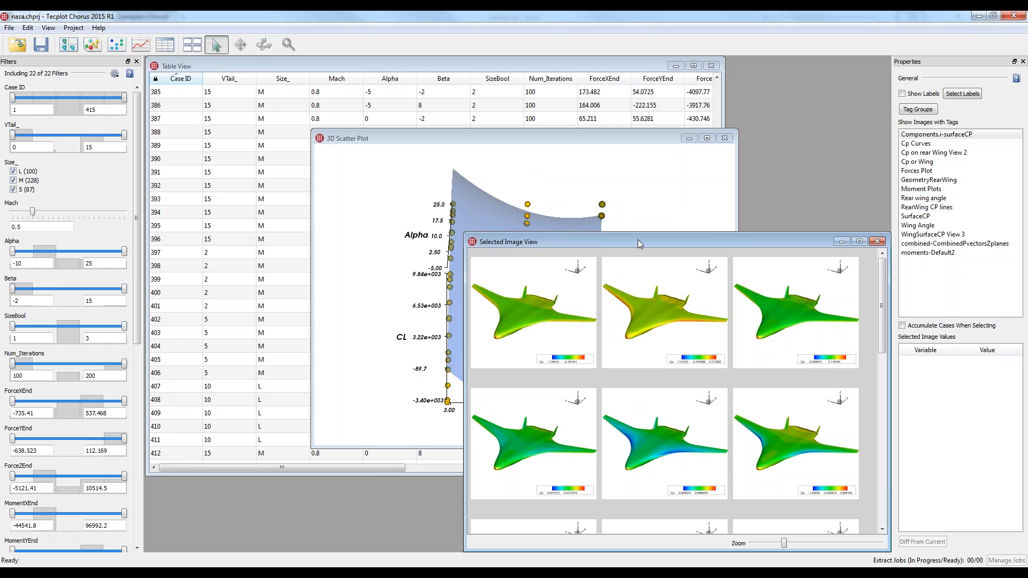
- Enlarge the image view and show images for all tags, from Components.i-surfaceCP through moments-Default2
left_click_drag(638, 239, 398, 125)
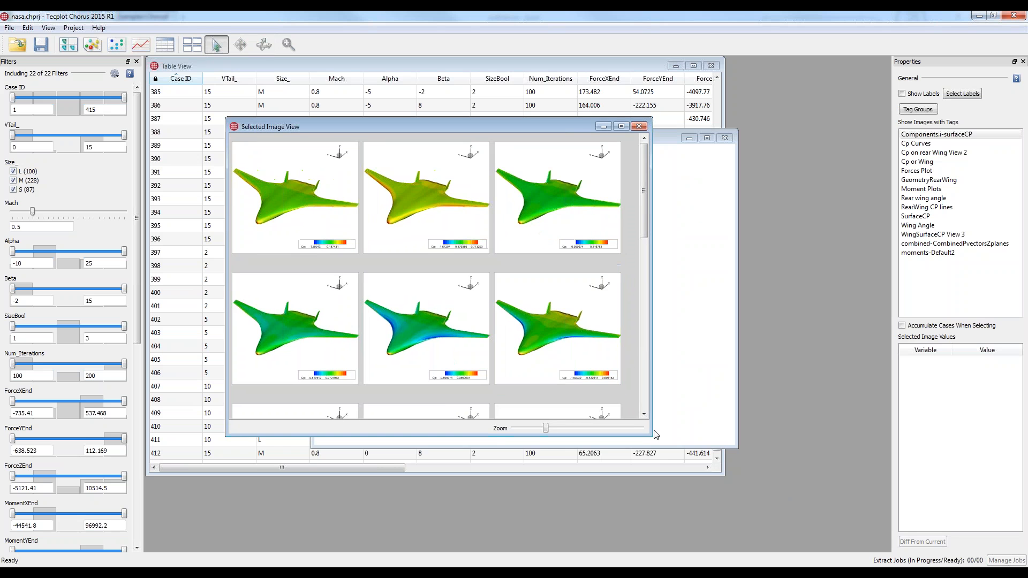
left_click_drag(654, 435, 809, 499)
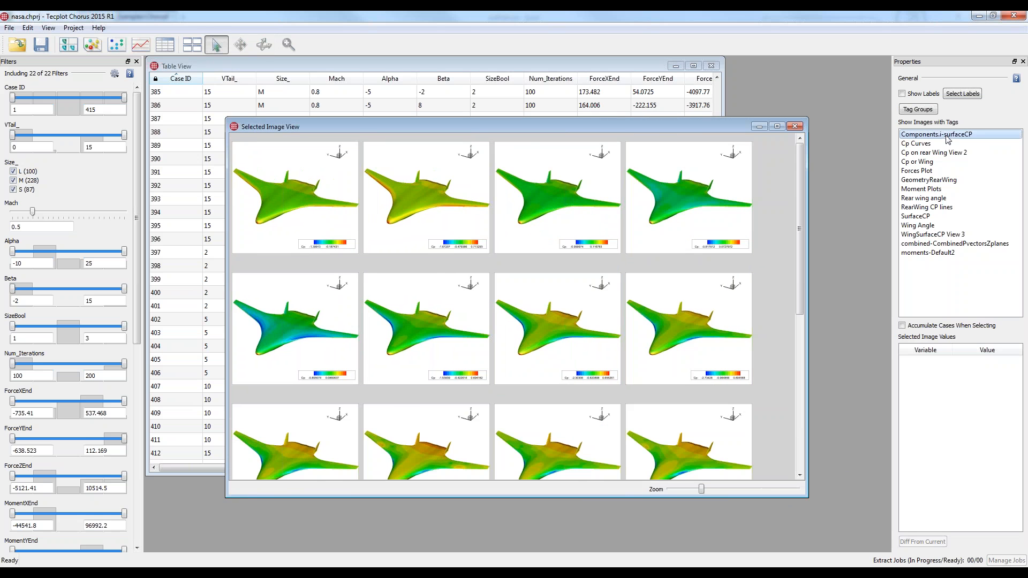
left_click_drag(948, 139, 937, 256)
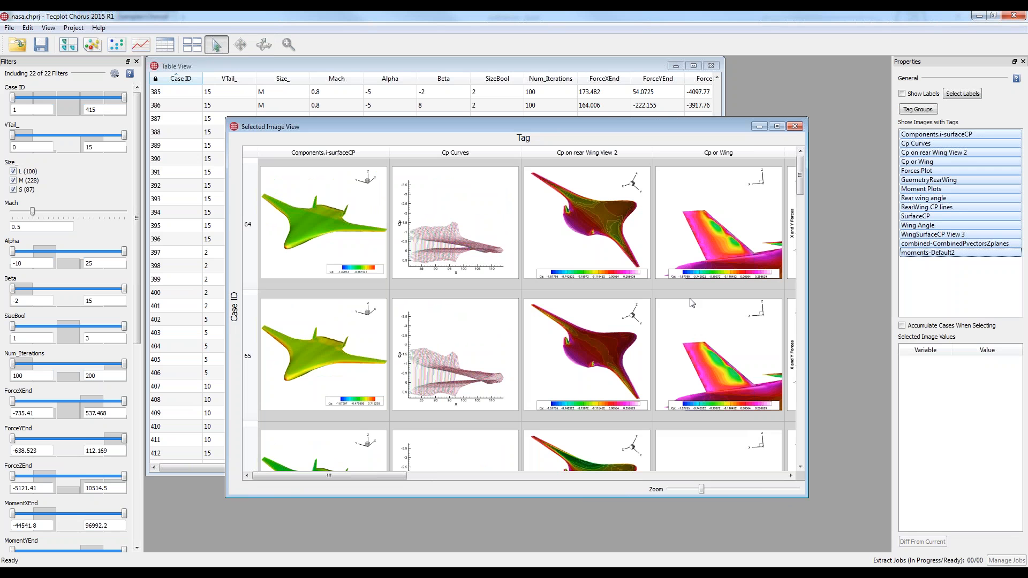
left_click(457, 237)
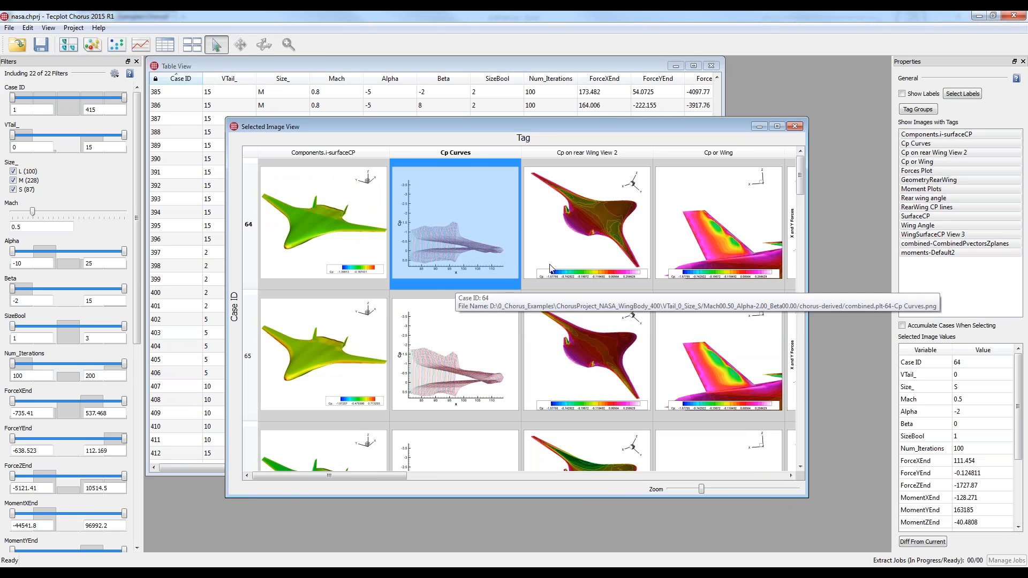
- Show labels on the images with the variables VTail_, Size_, Mach, Alpha and Beta
left_click(910, 96)
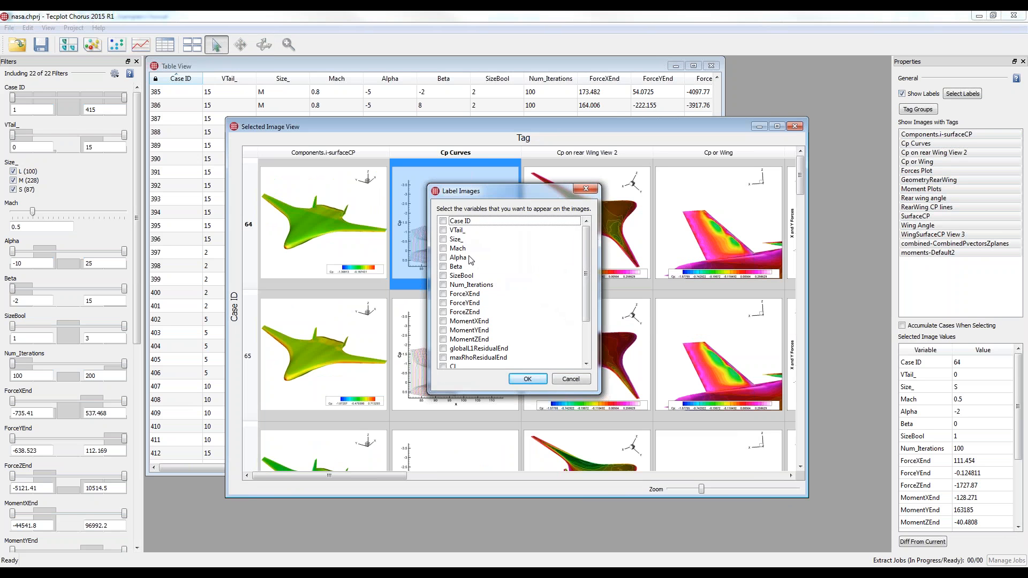
left_click(444, 230)
left_click(443, 248)
left_click(443, 240)
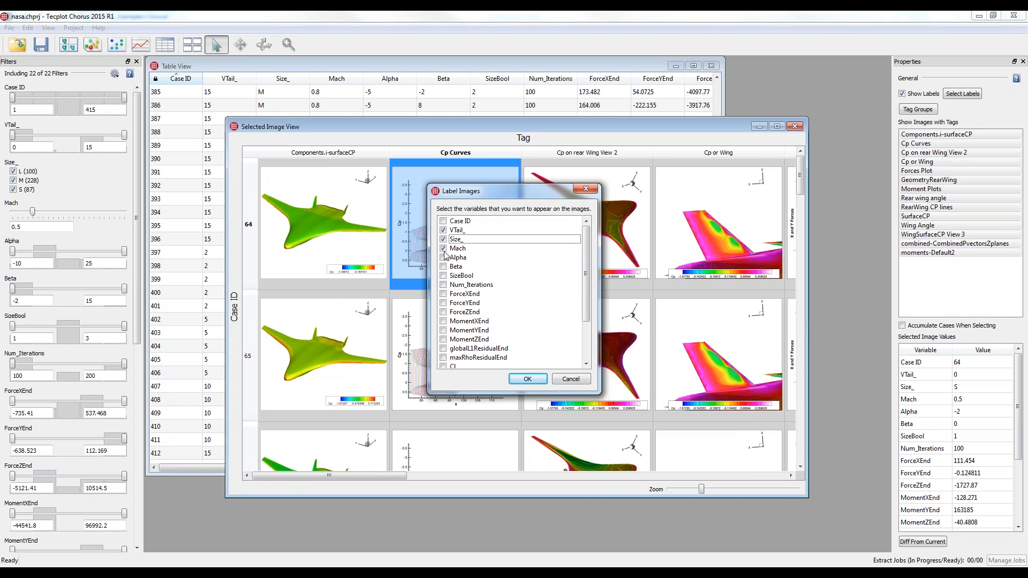
left_click(444, 258)
left_click(443, 267)
left_click(527, 379)
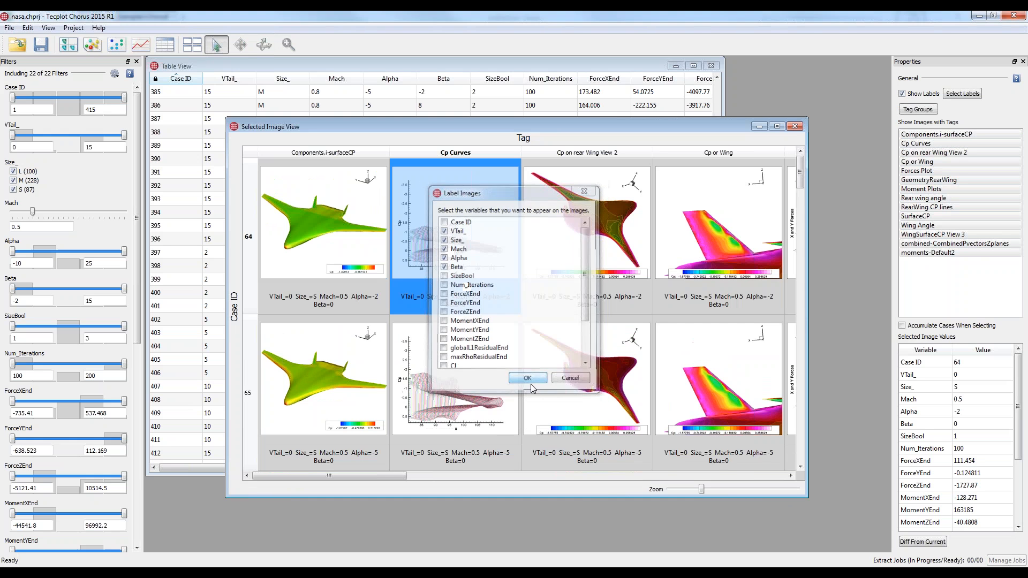
- Compare the labelled surface, Cp curve and wing images across the selected cases, case by case
left_click(347, 296)
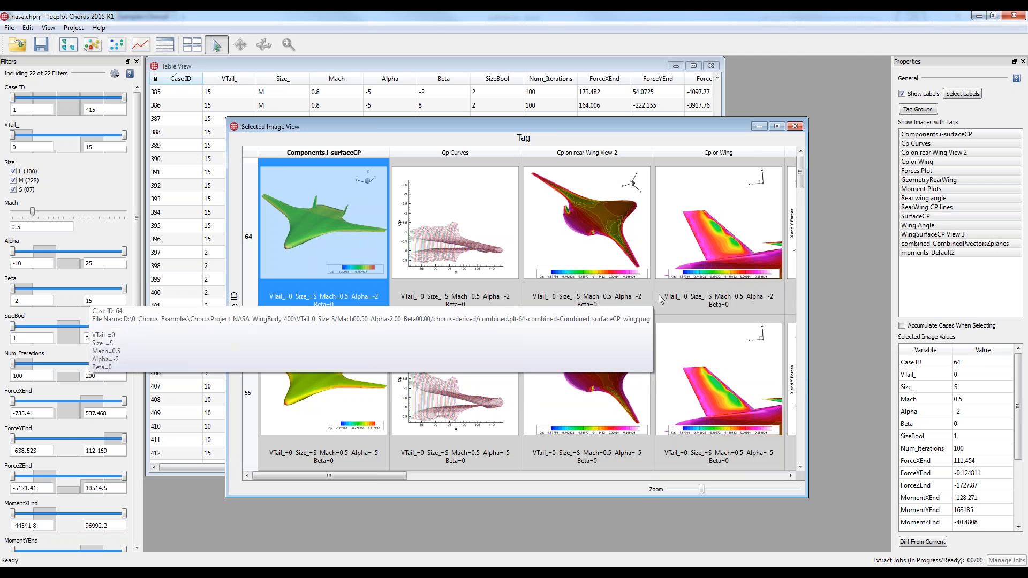
scroll(675, 364, "down", 2)
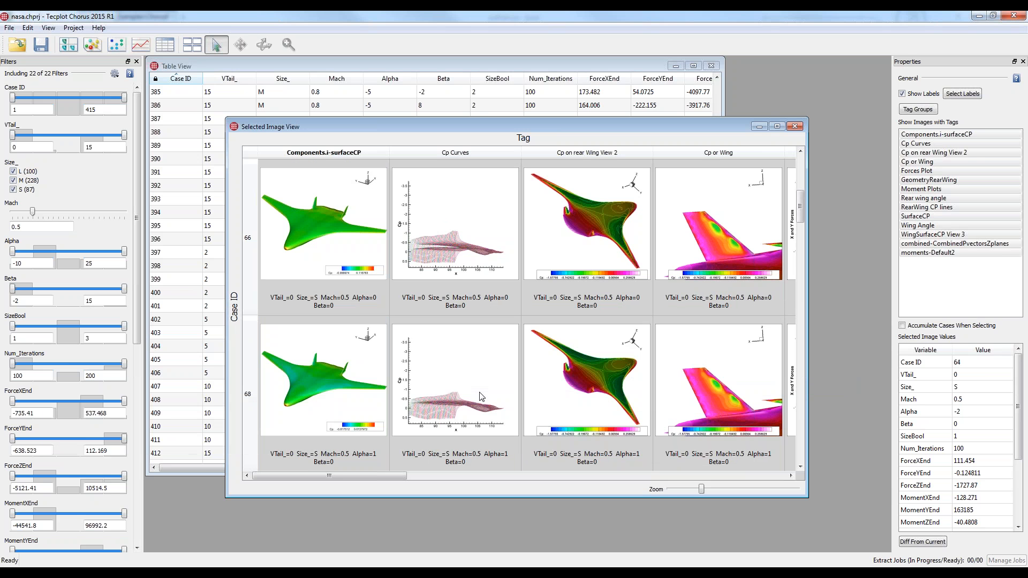
scroll(481, 397, "down", 2)
scroll(480, 395, "down", 2)
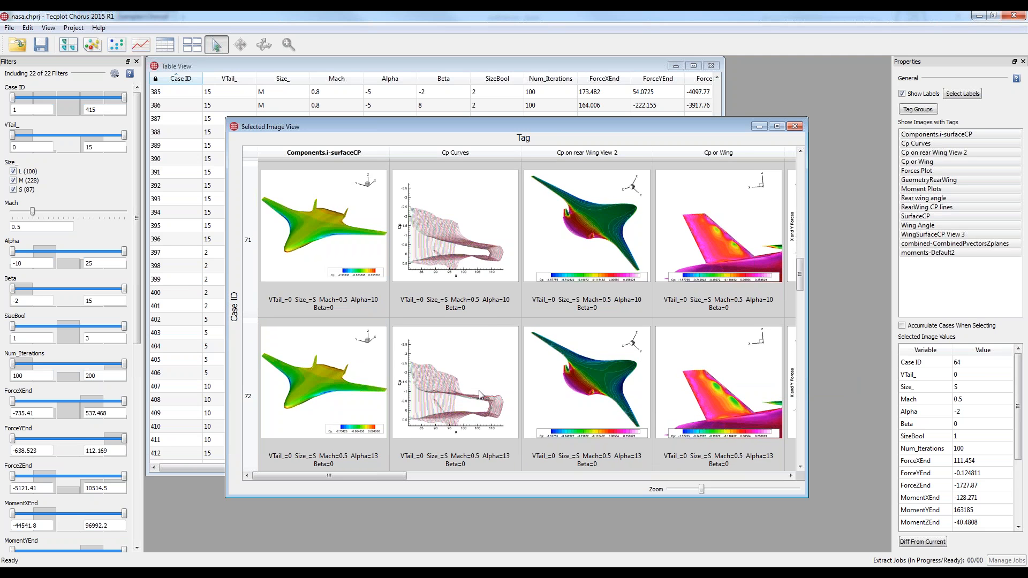
scroll(481, 396, "down", 2)
scroll(481, 396, "down", 2)
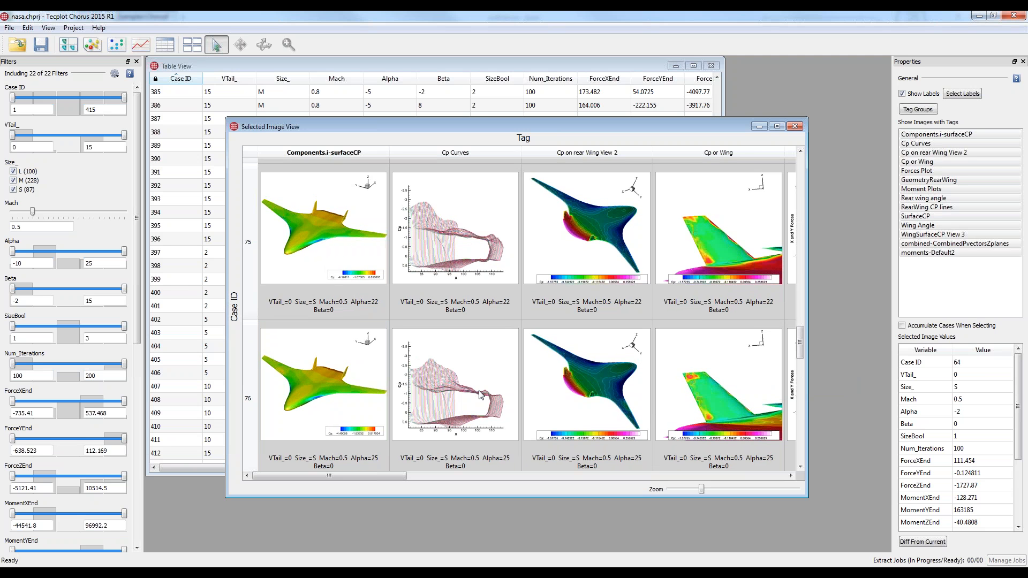
scroll(480, 395, "down", 2)
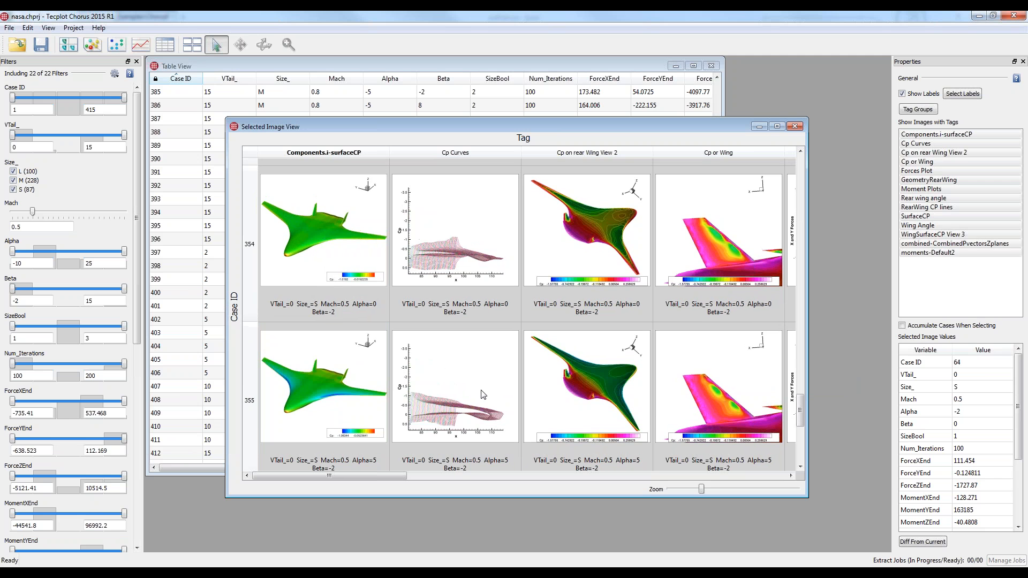
- Enlarge the images in the Selected Image View and compare the labelled surface pressure and Cp curve images across the cases
scroll(480, 395, "down", 2)
scroll(484, 395, "up", 2)
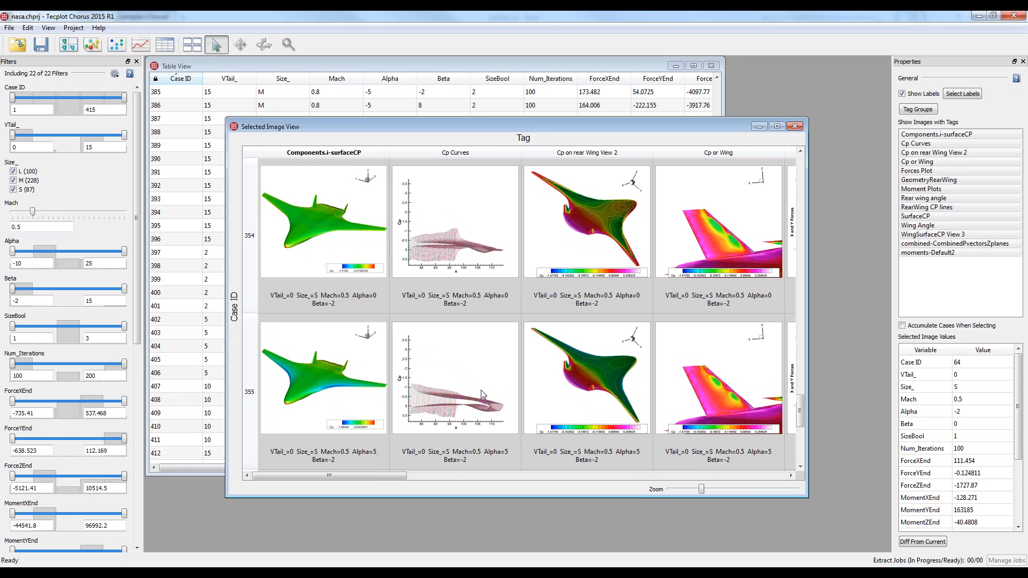
scroll(483, 395, "up", 2)
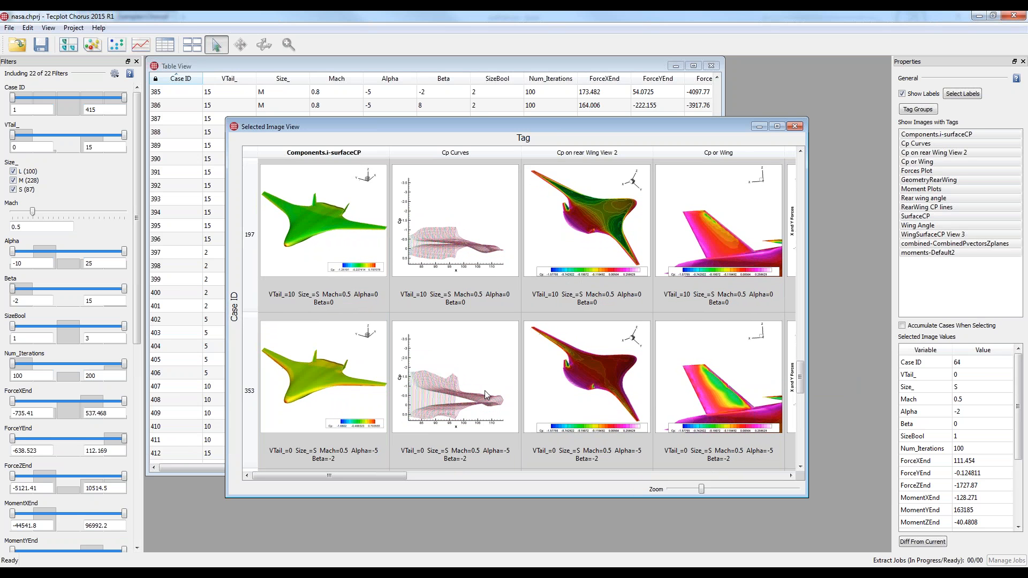
left_click(713, 491)
scroll(616, 437, "down", 2)
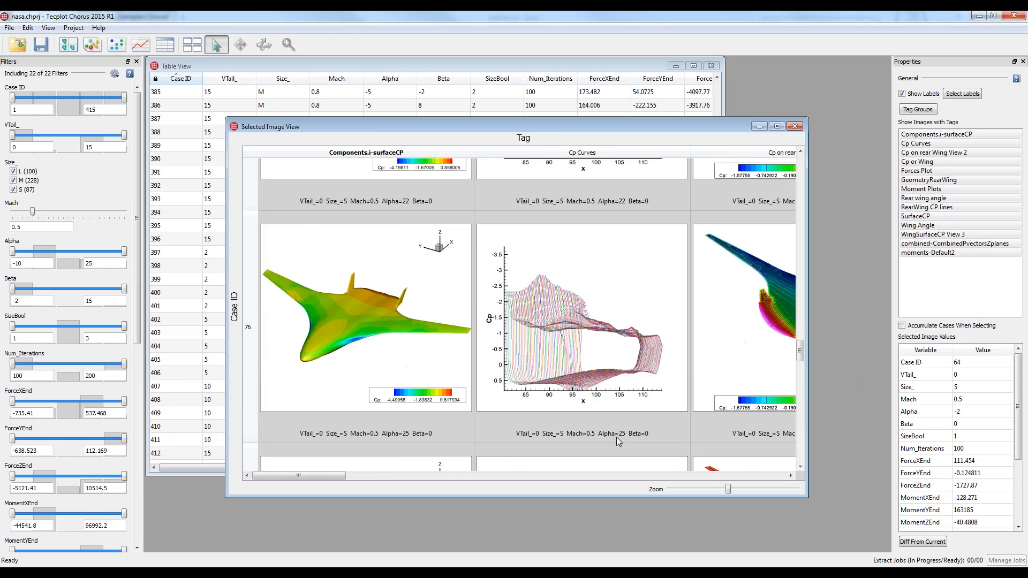
scroll(616, 438, "down", 3)
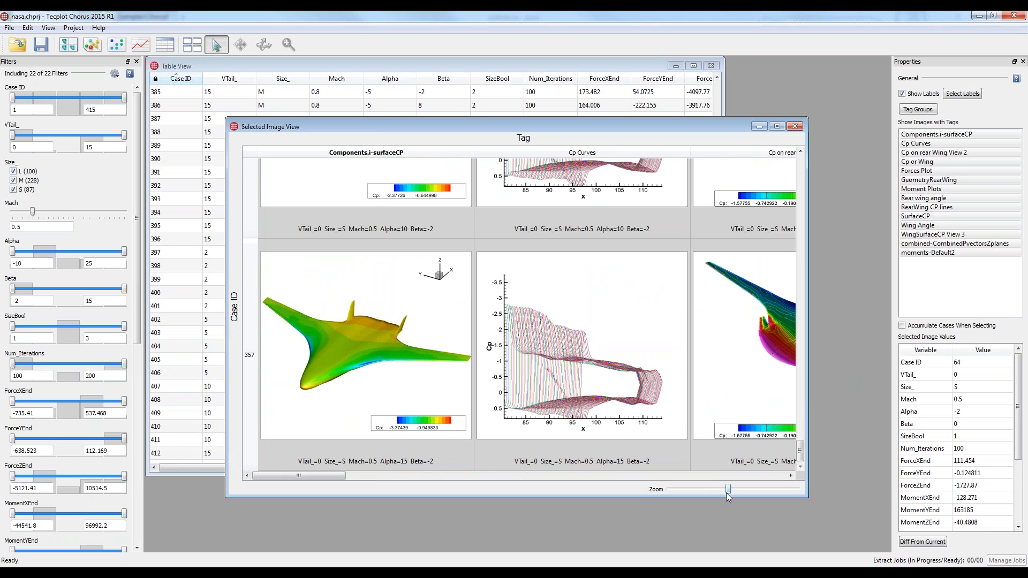
left_click_drag(728, 493, 710, 493)
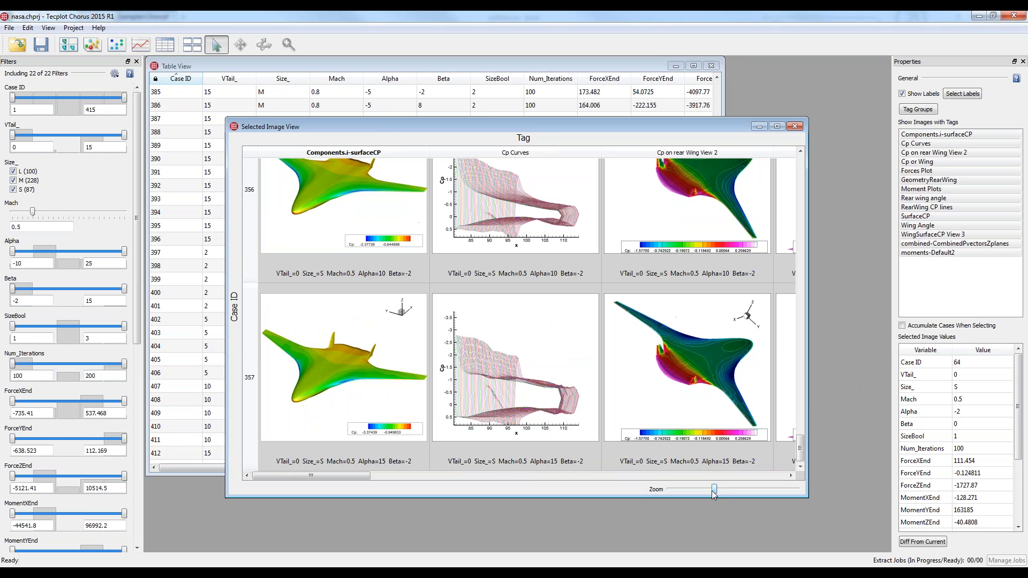
left_click_drag(802, 448, 802, 382)
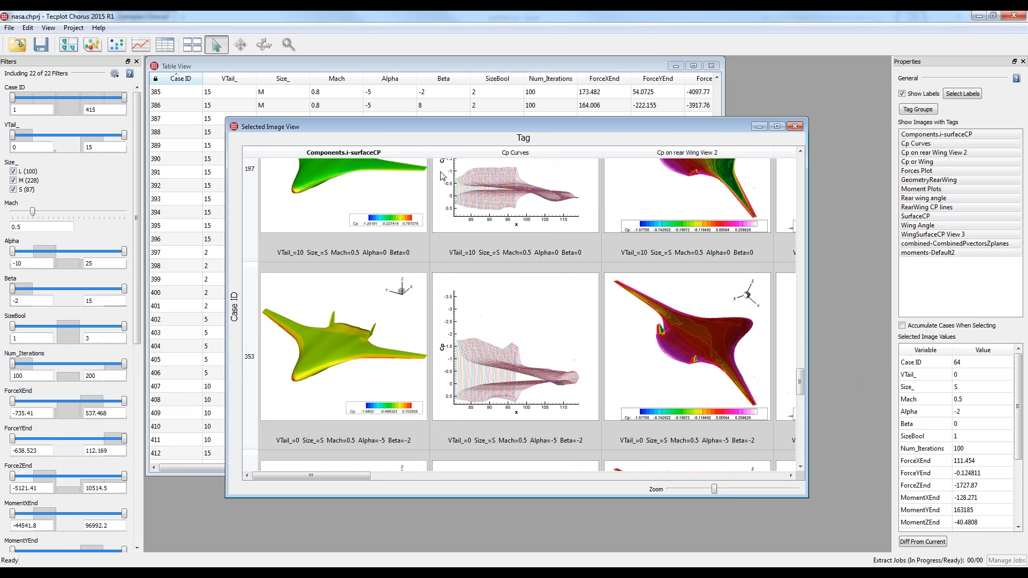
- Start viewing the data of case 386 from the Table View, with combined as the data source
left_click(426, 106)
right_click(426, 102)
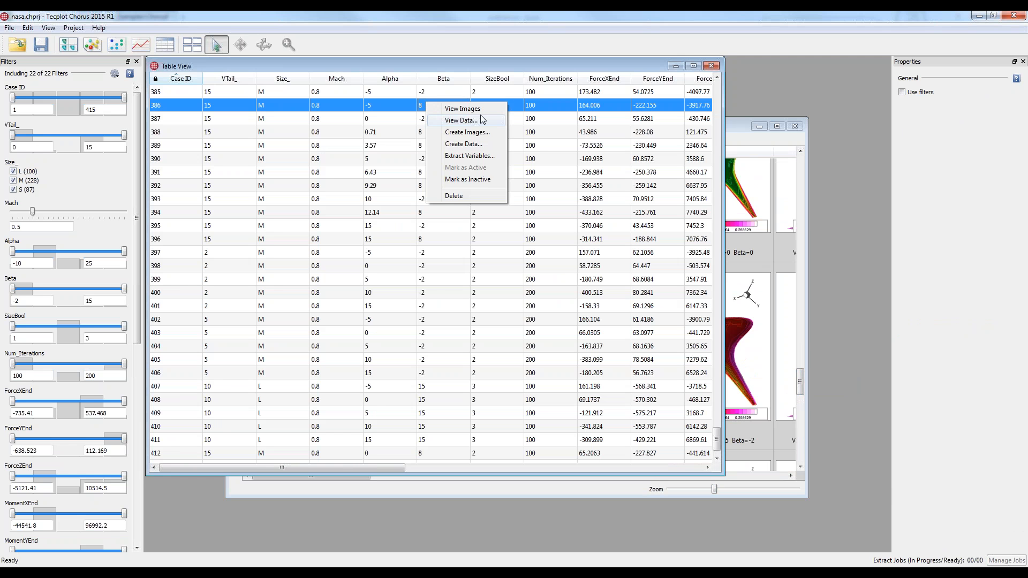
left_click(461, 120)
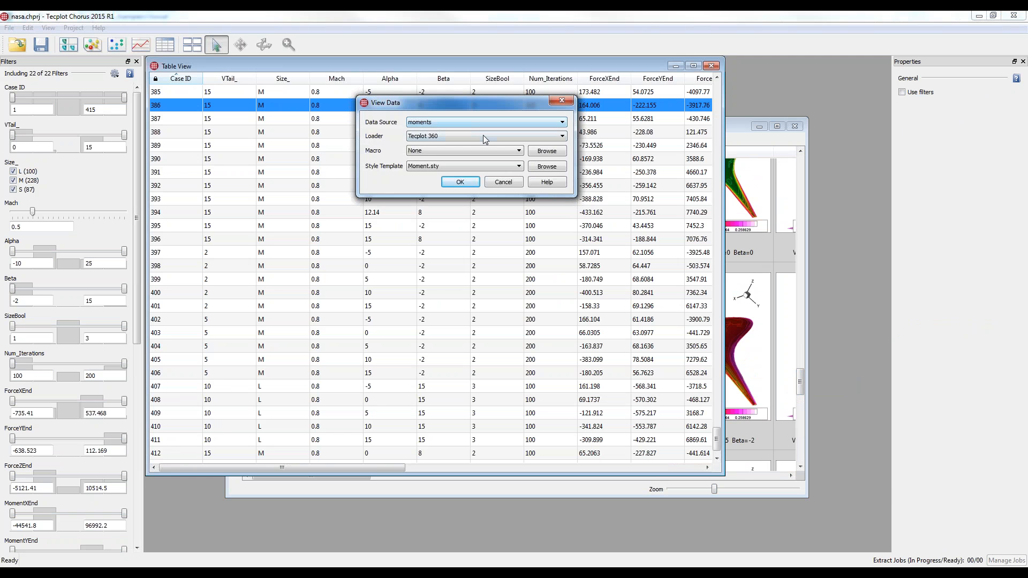
left_click(481, 123)
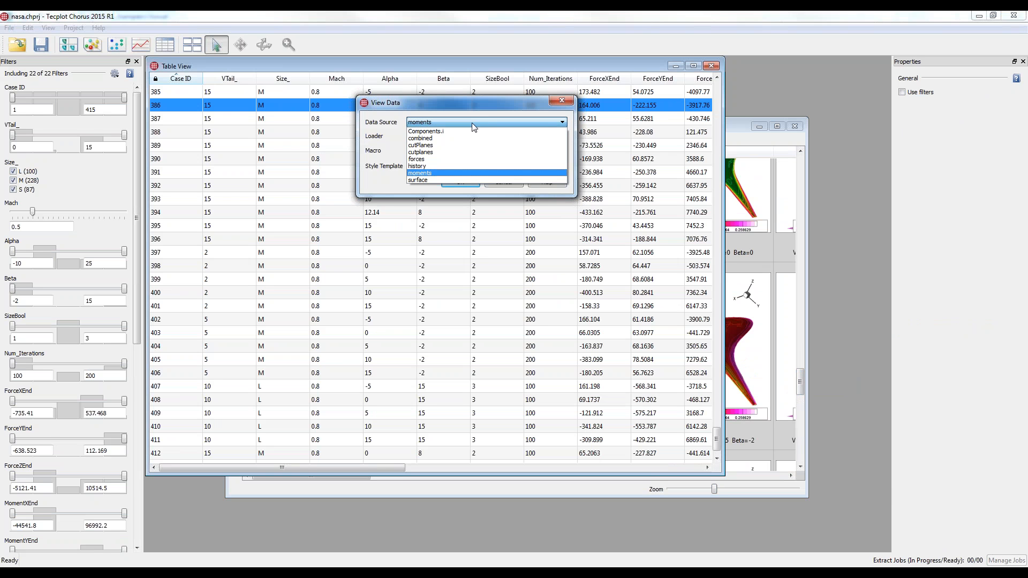
left_click(439, 138)
- Set the macro to combinedCPExtract.mcr and the style template to None, and load the case's data in Tecplot 360
left_click(458, 168)
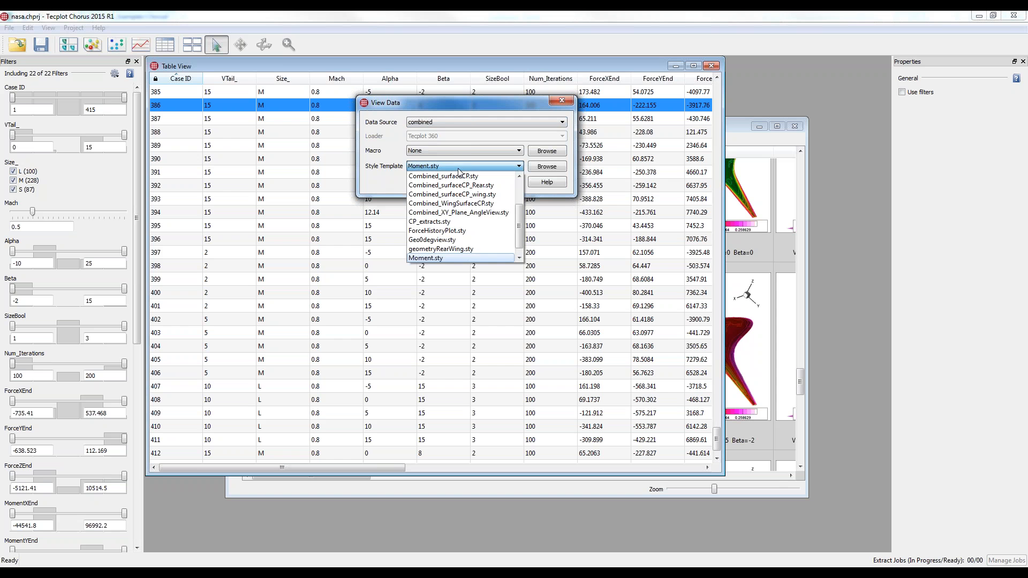
left_click(453, 152)
left_click(453, 168)
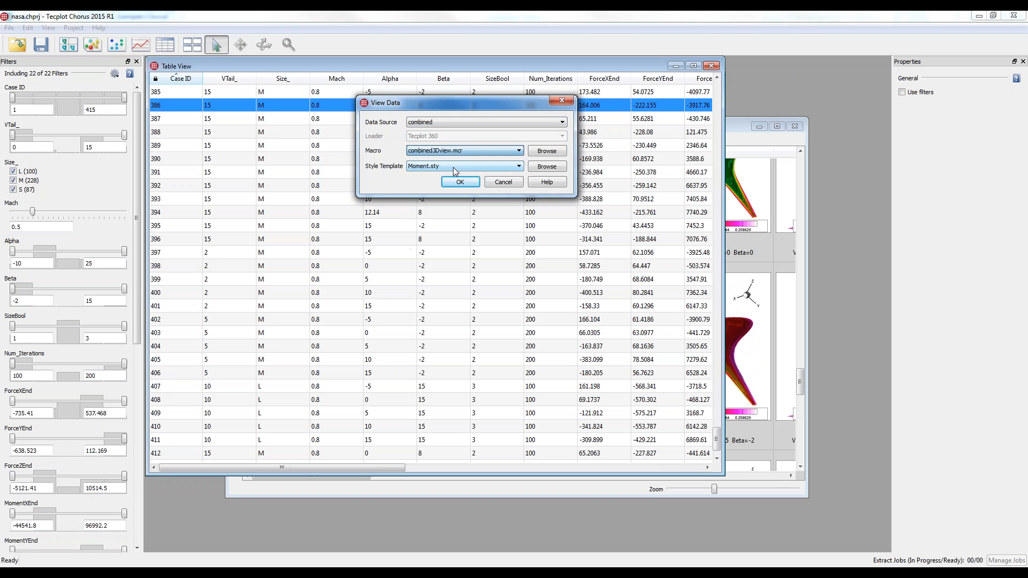
left_click(458, 152)
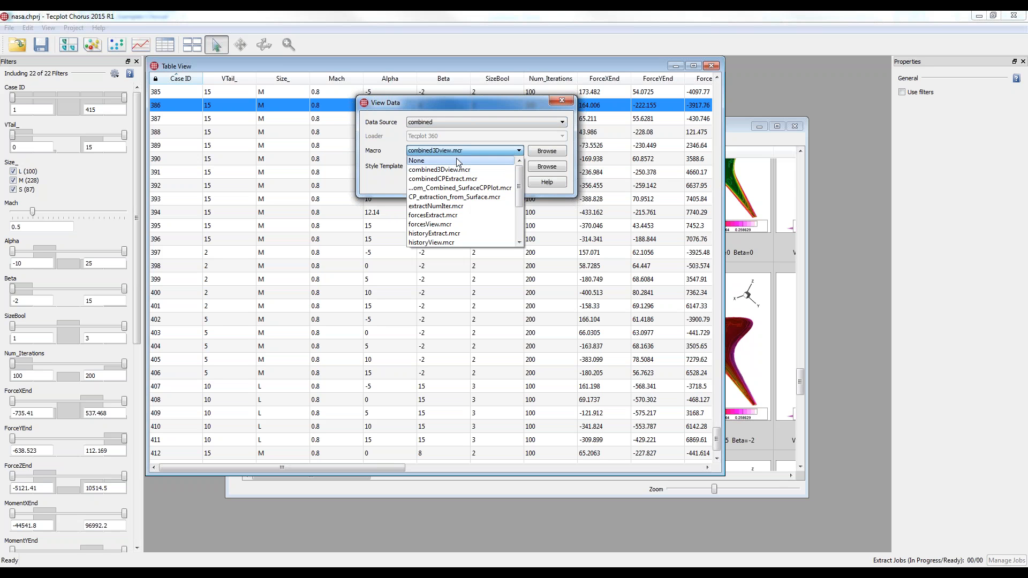
left_click(449, 168)
left_click(464, 167)
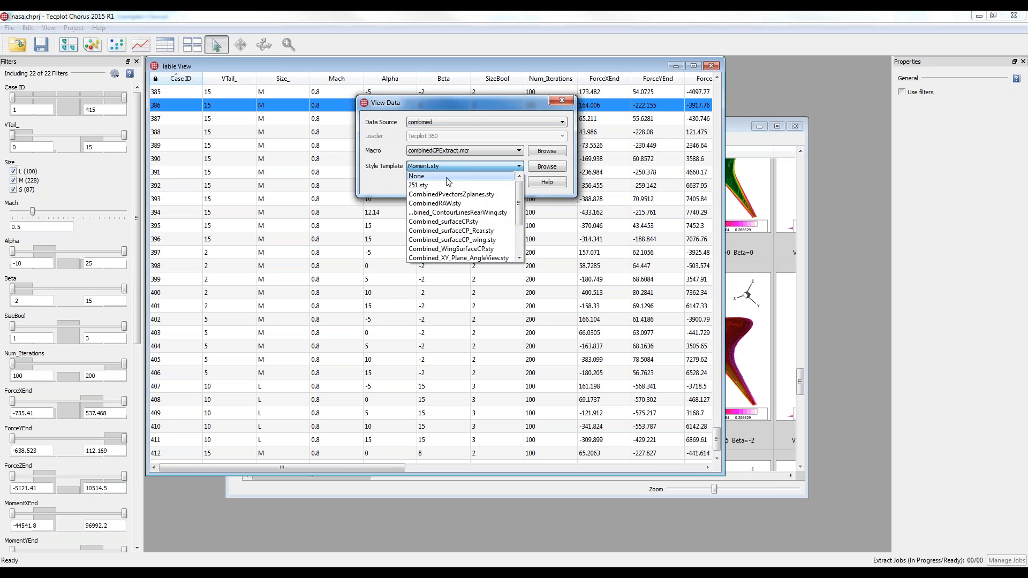
left_click(450, 176)
left_click(472, 184)
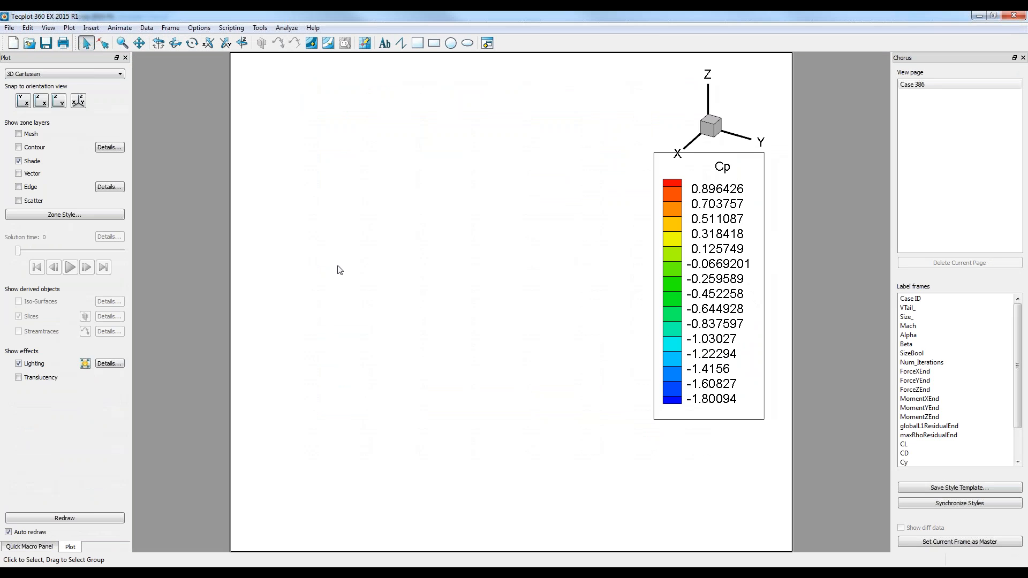
- Switch the plot to XY Line and create mappings of Cp versus x for all linear zones
left_click(56, 75)
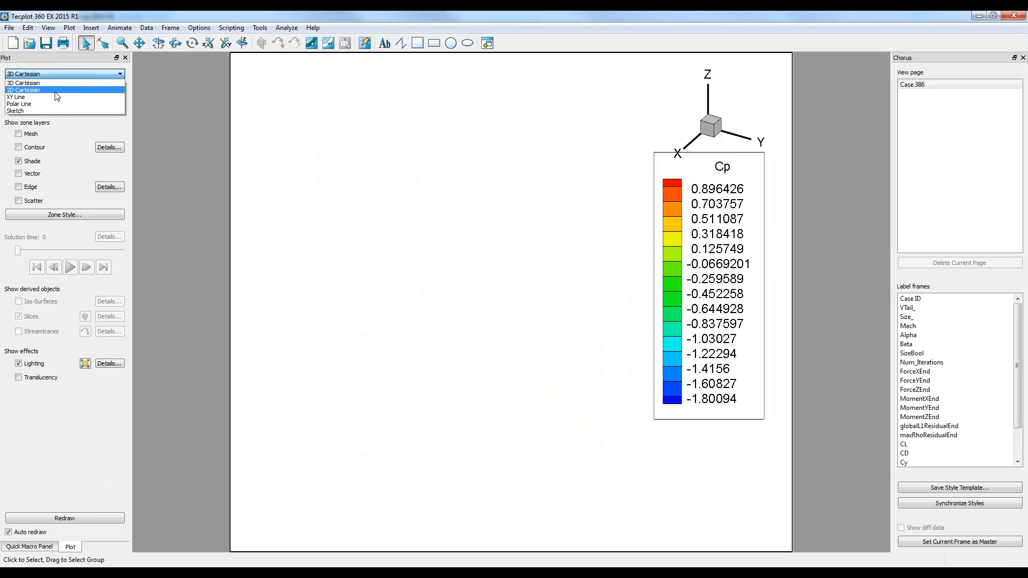
left_click(57, 96)
left_click(491, 256)
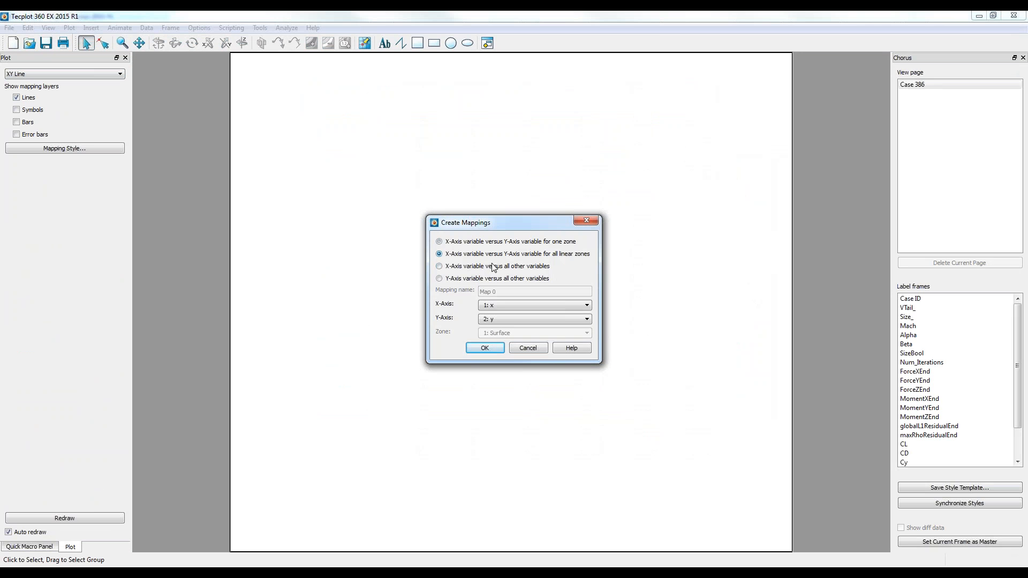
left_click(532, 318)
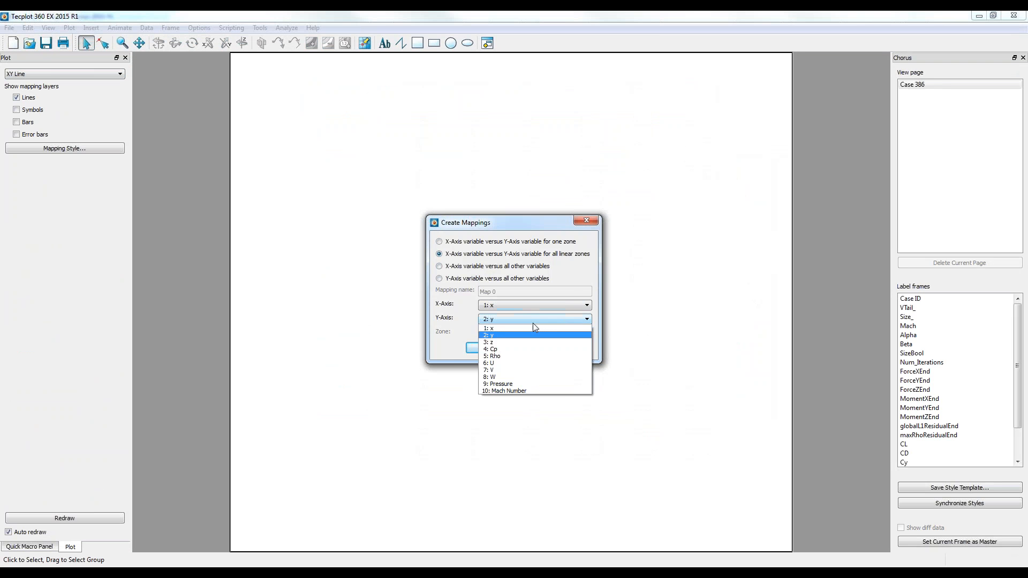
left_click(514, 352)
left_click(485, 348)
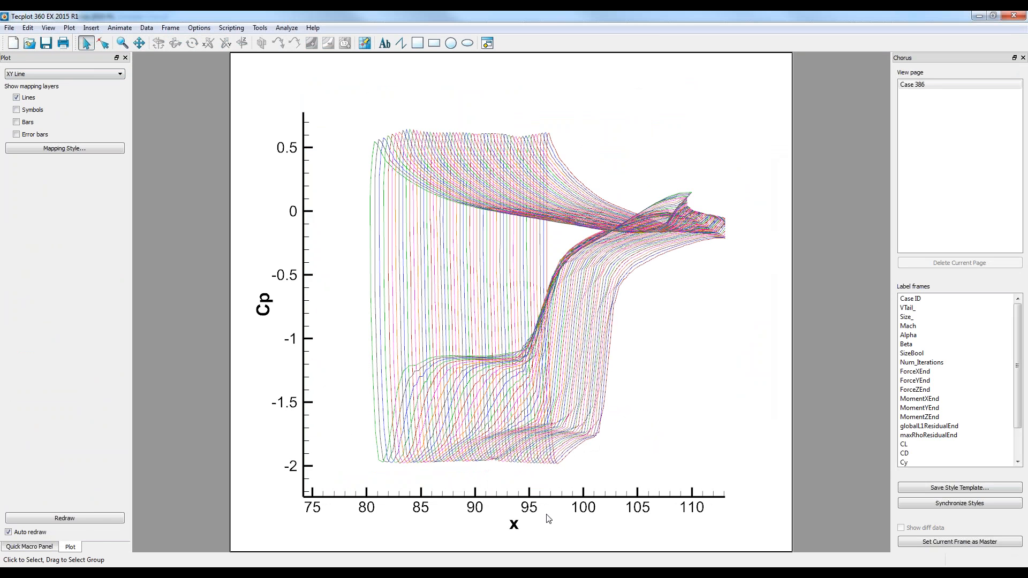
key("alt+Tab")
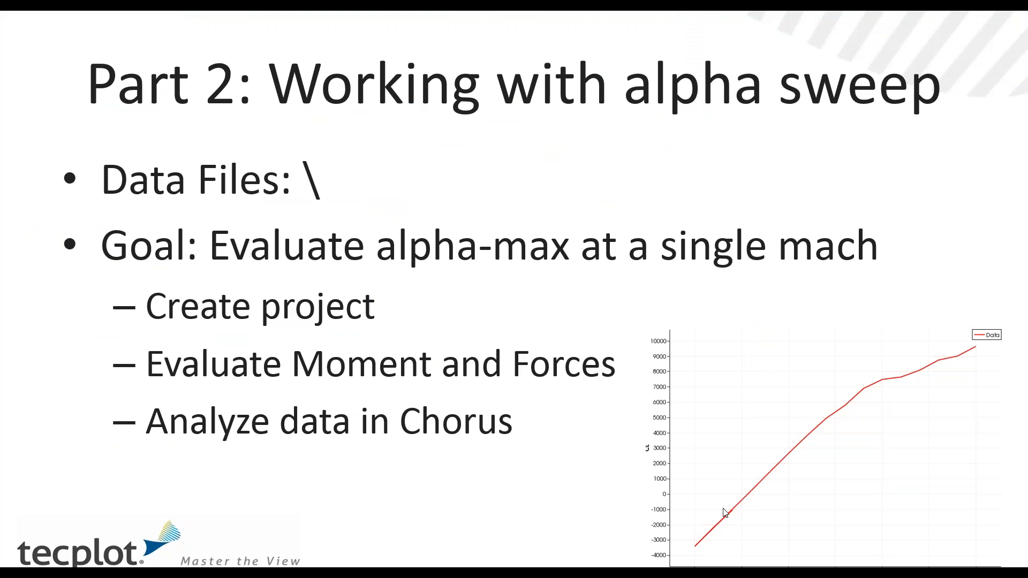
left_click(487, 504)
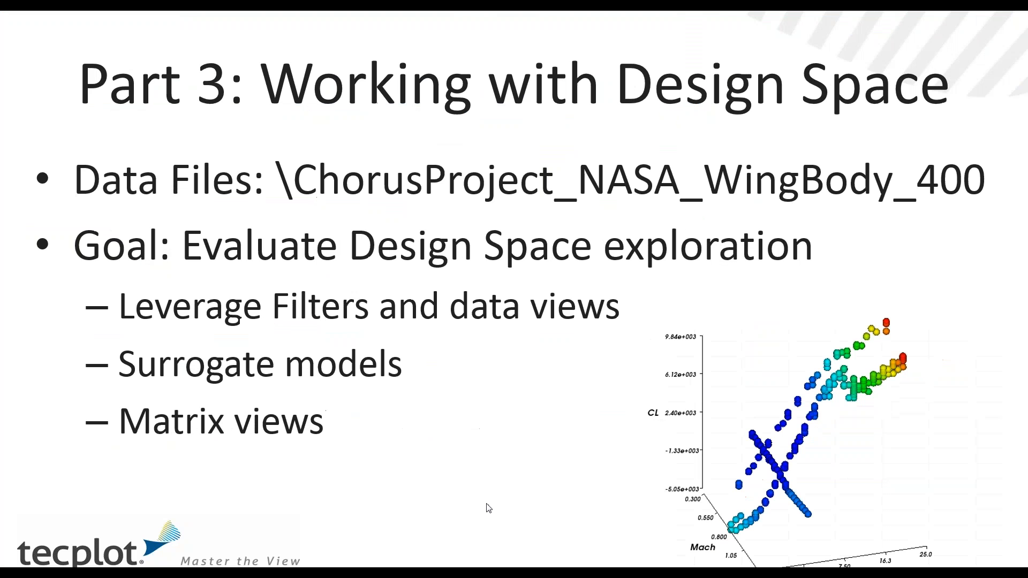